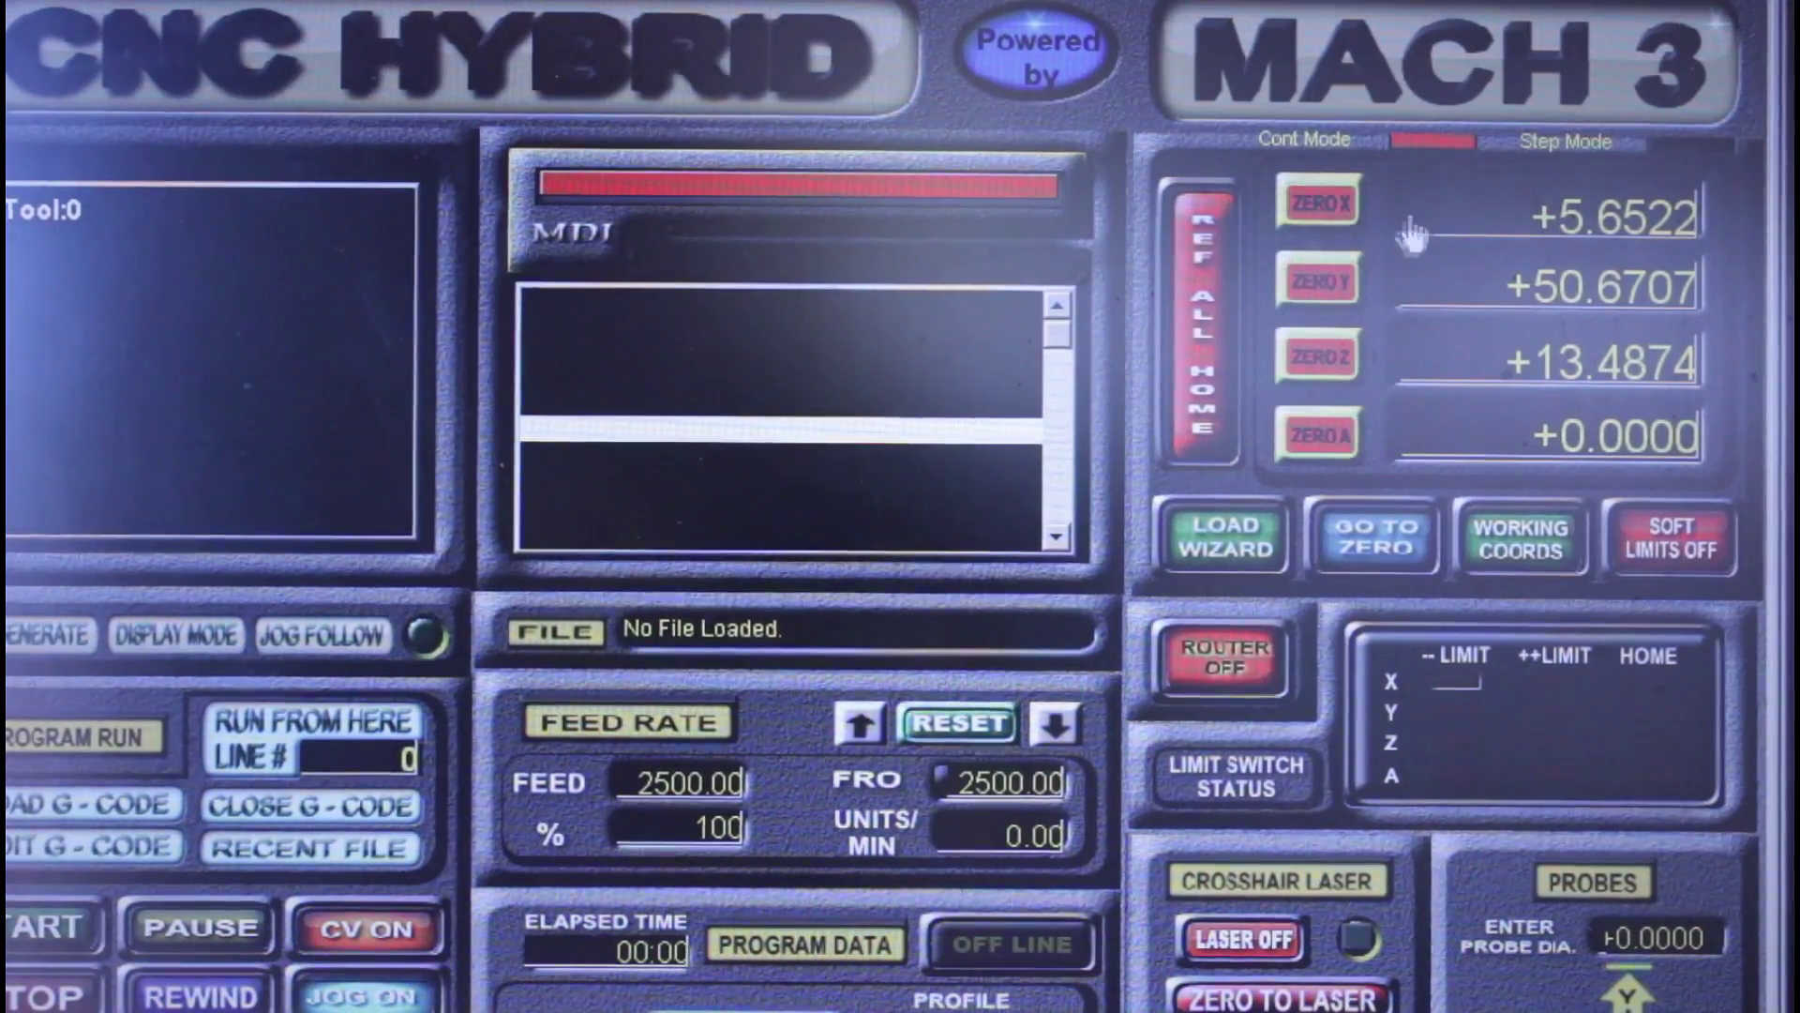
# Step: Zero the X, Y and Z readouts in Mach3 and enter 124.2 as the Y position
pyautogui.click(1328, 205)
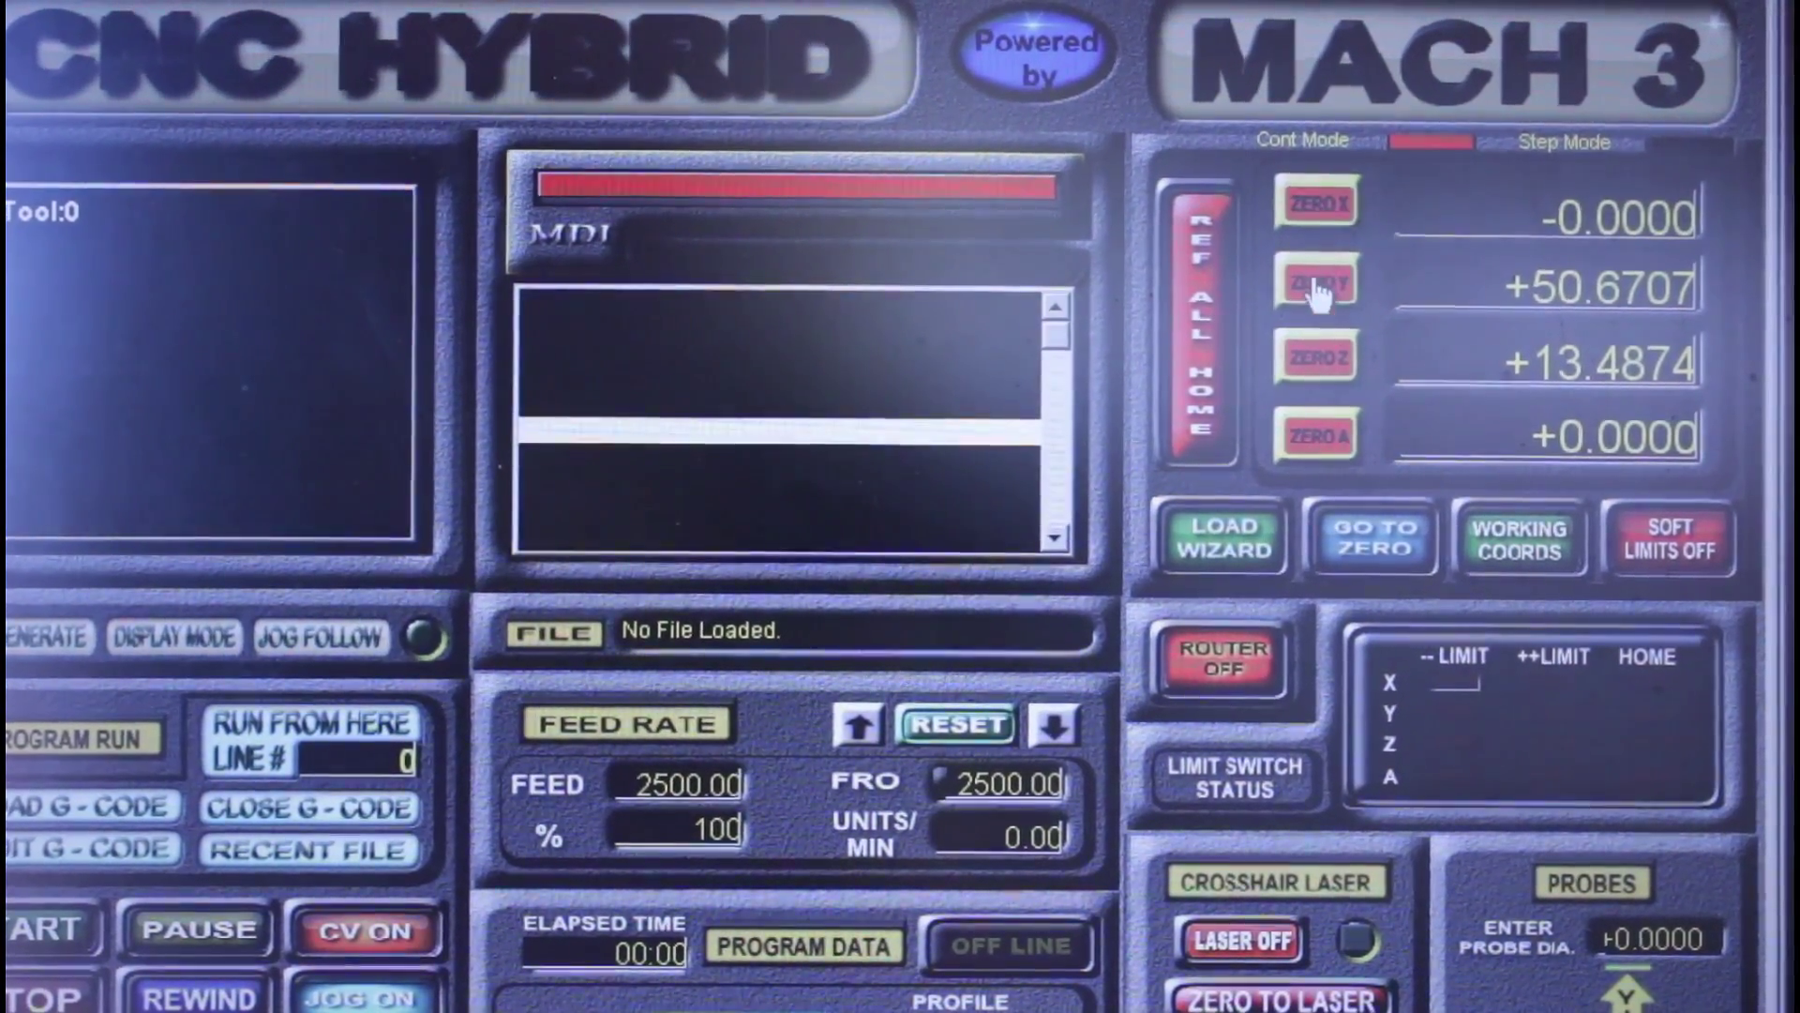
pyautogui.click(1318, 286)
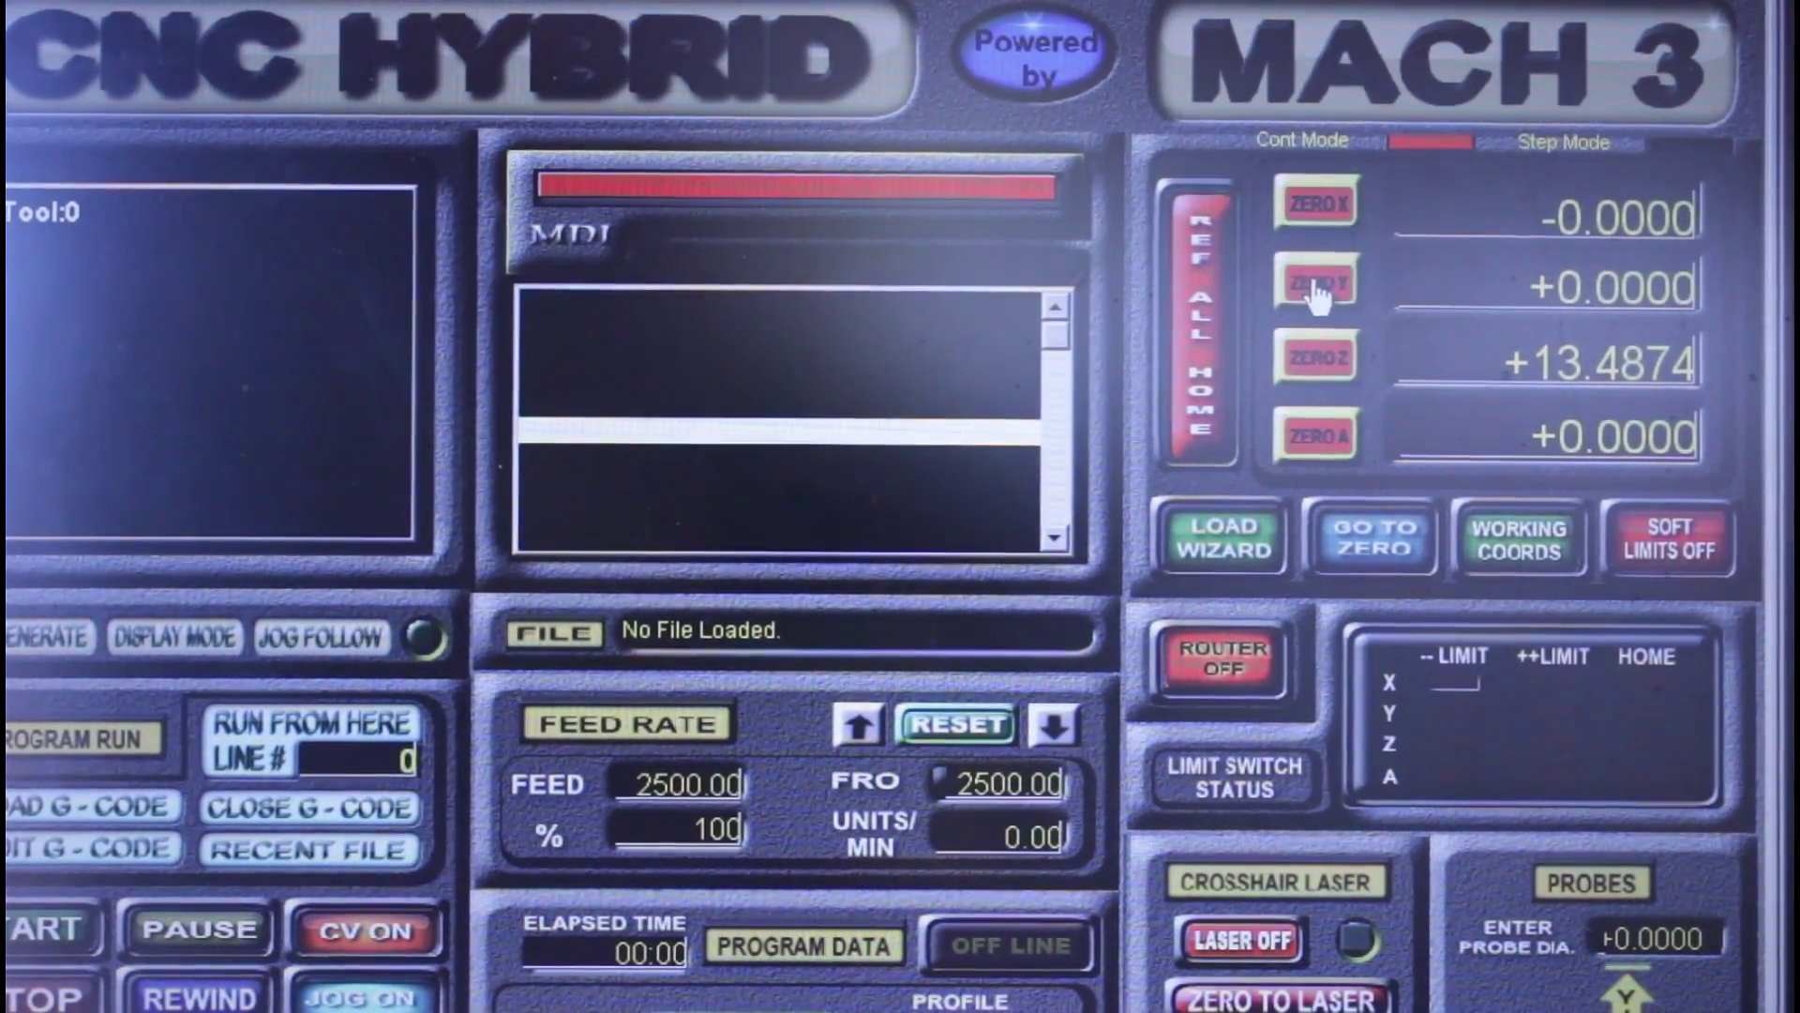
pyautogui.click(1320, 364)
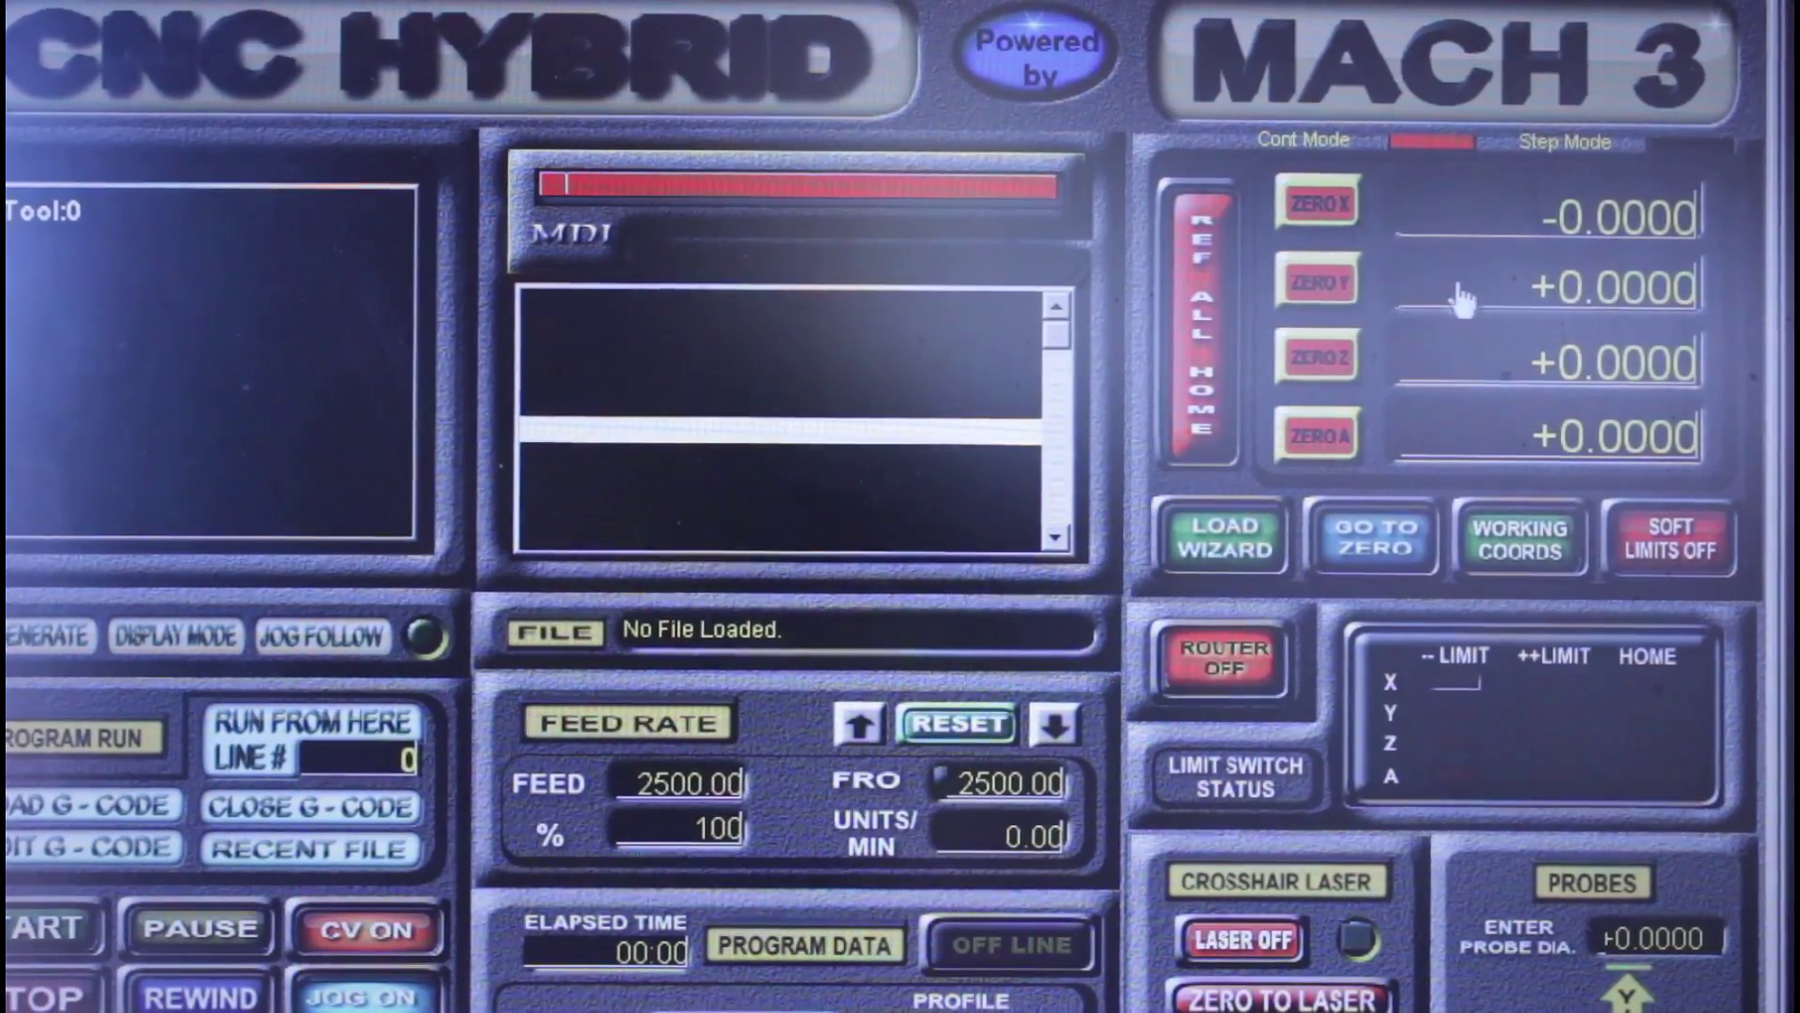
pyautogui.click(1469, 295)
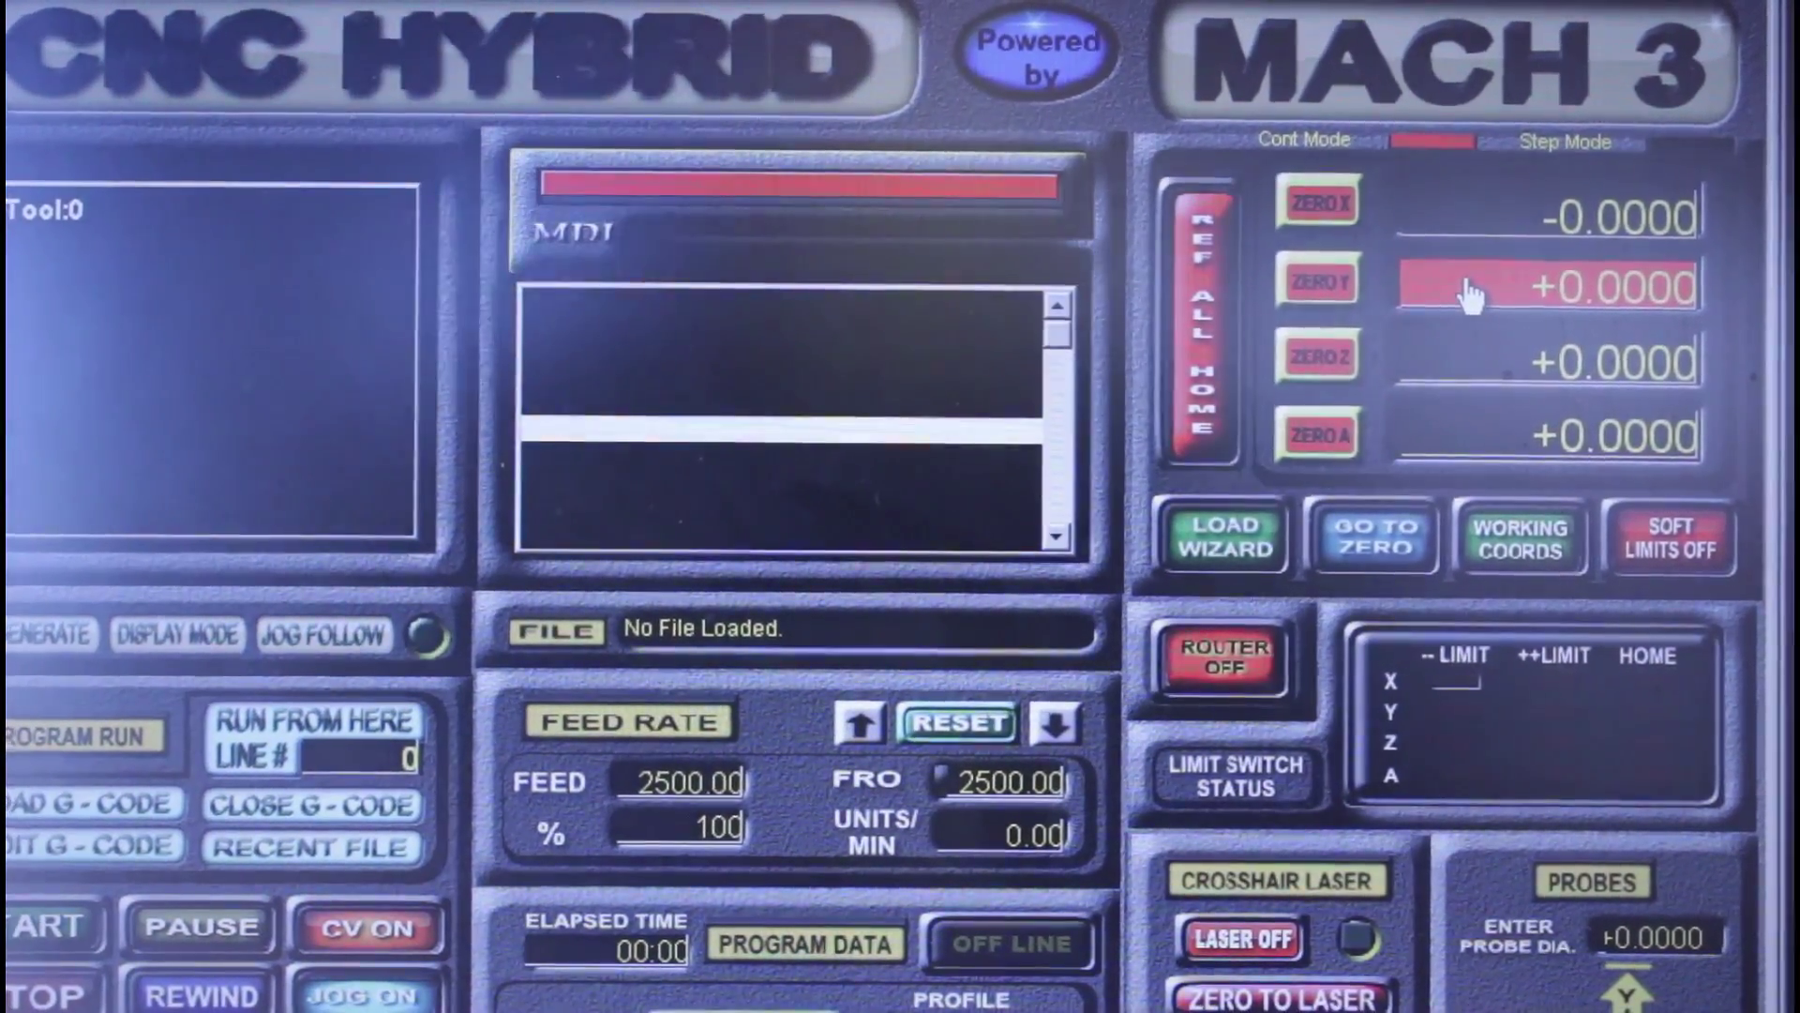
pyautogui.write('124')
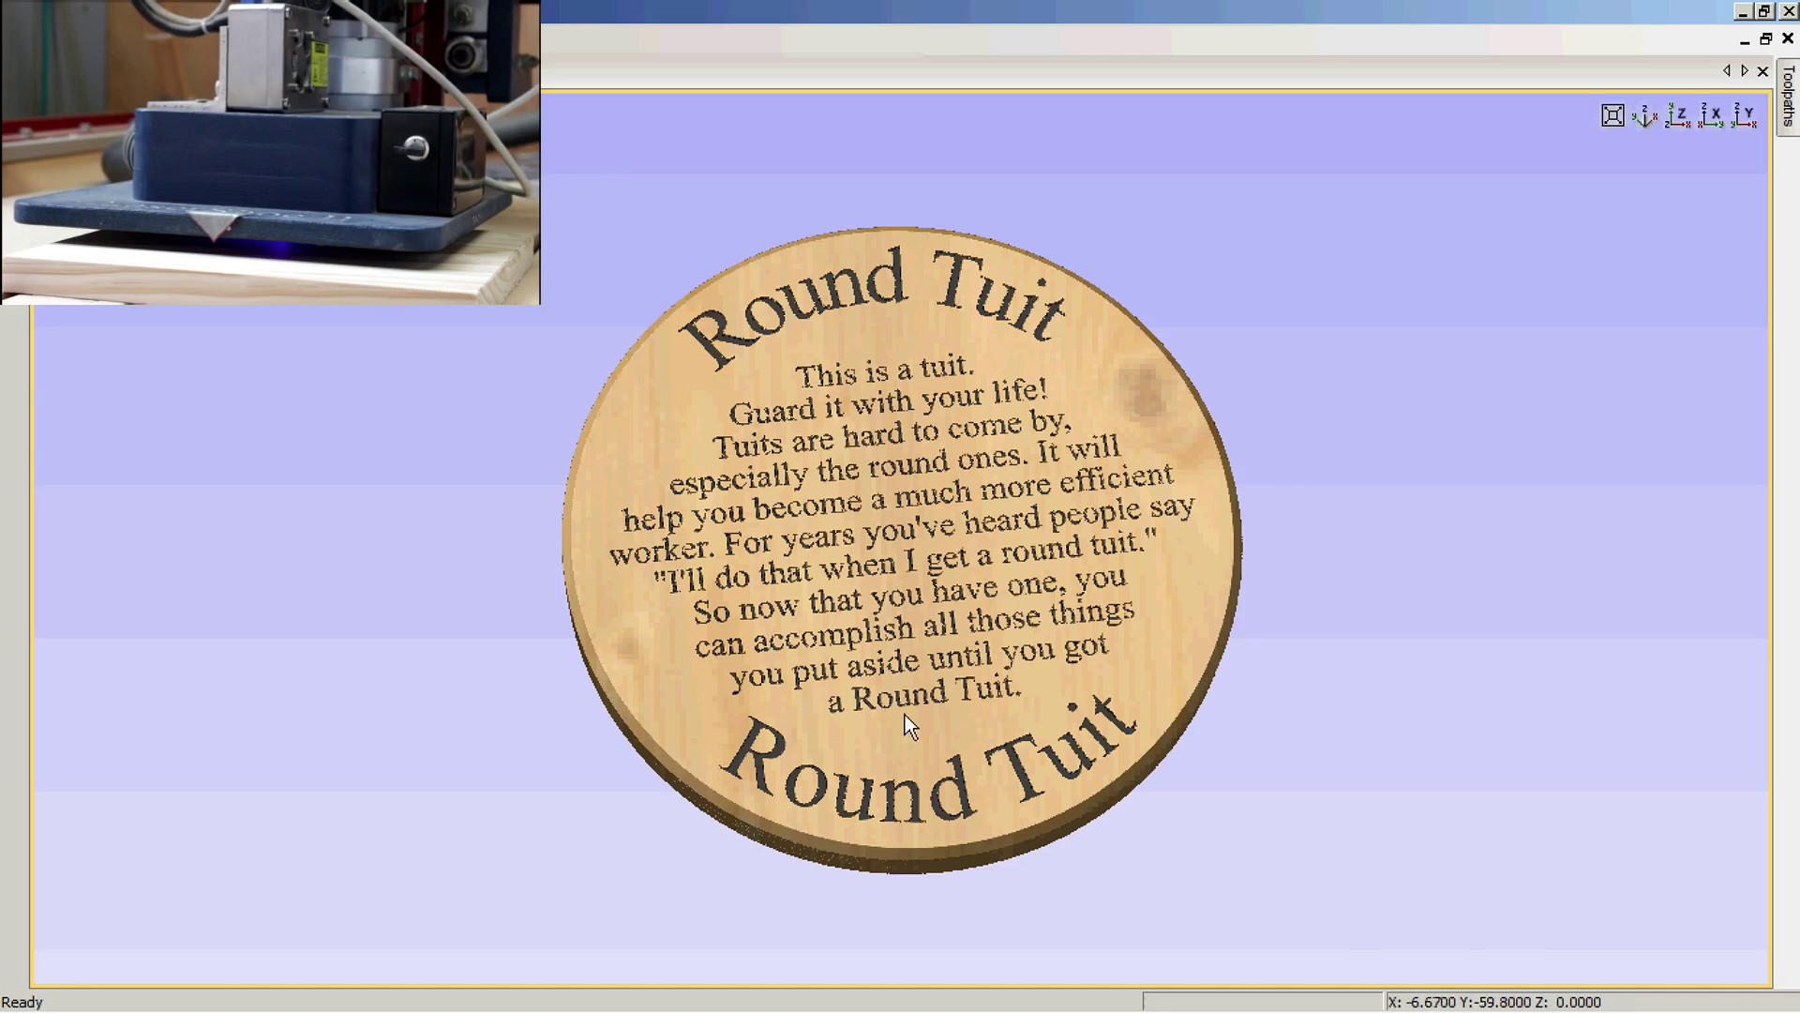
# Step: Switch from the 3D preview to the 2D design and select, then deselect, the outer circle
pyautogui.moveTo(903, 715); pyautogui.dragTo(808, 696)
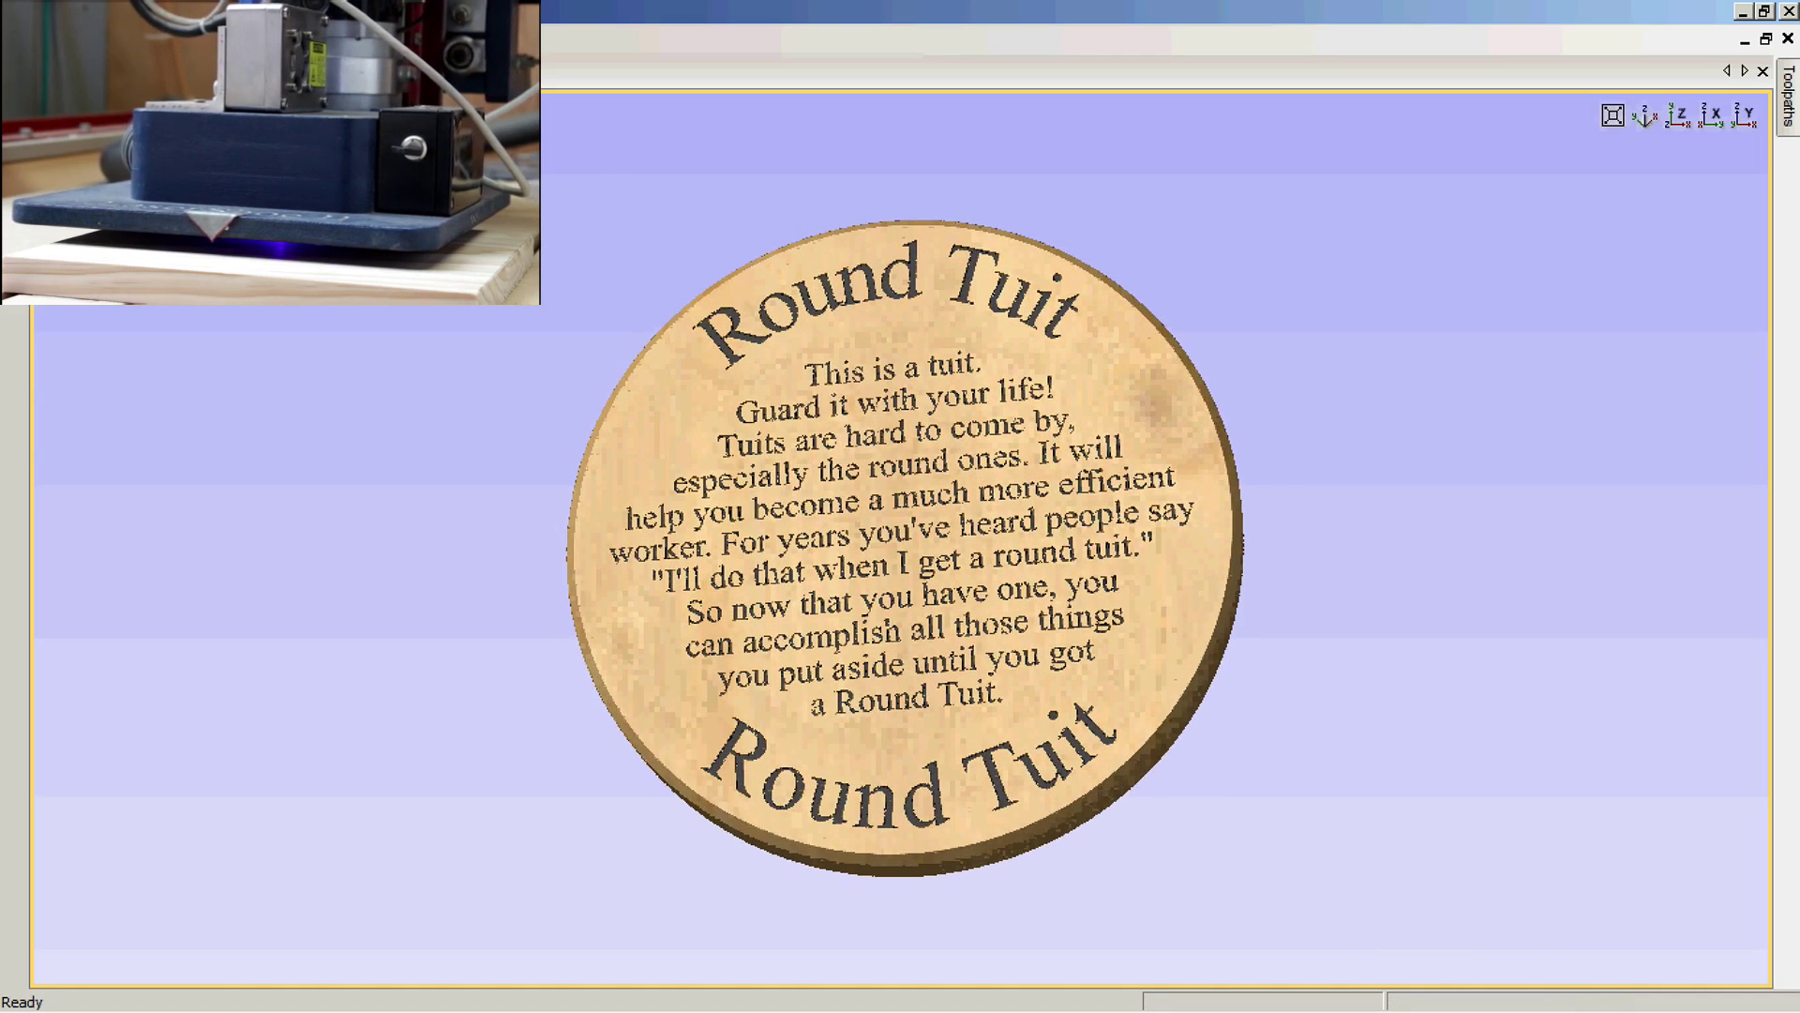
pyautogui.press('F2')
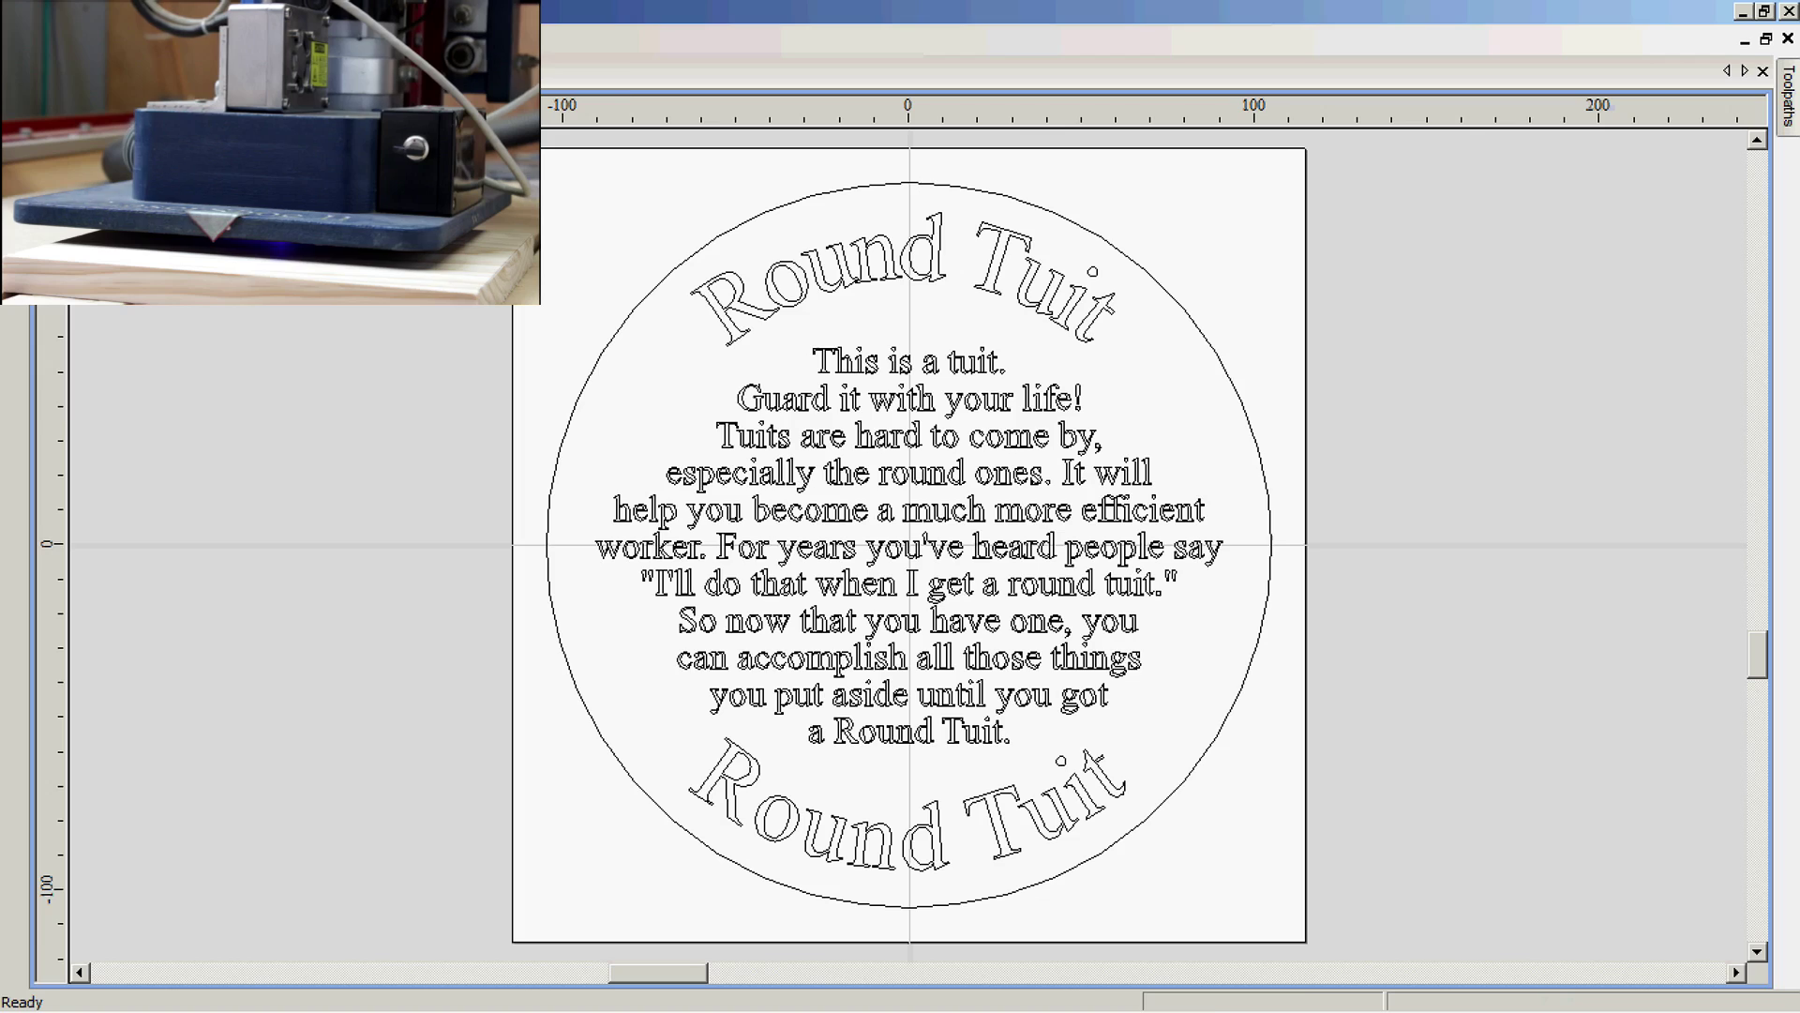
pyautogui.click(694, 267)
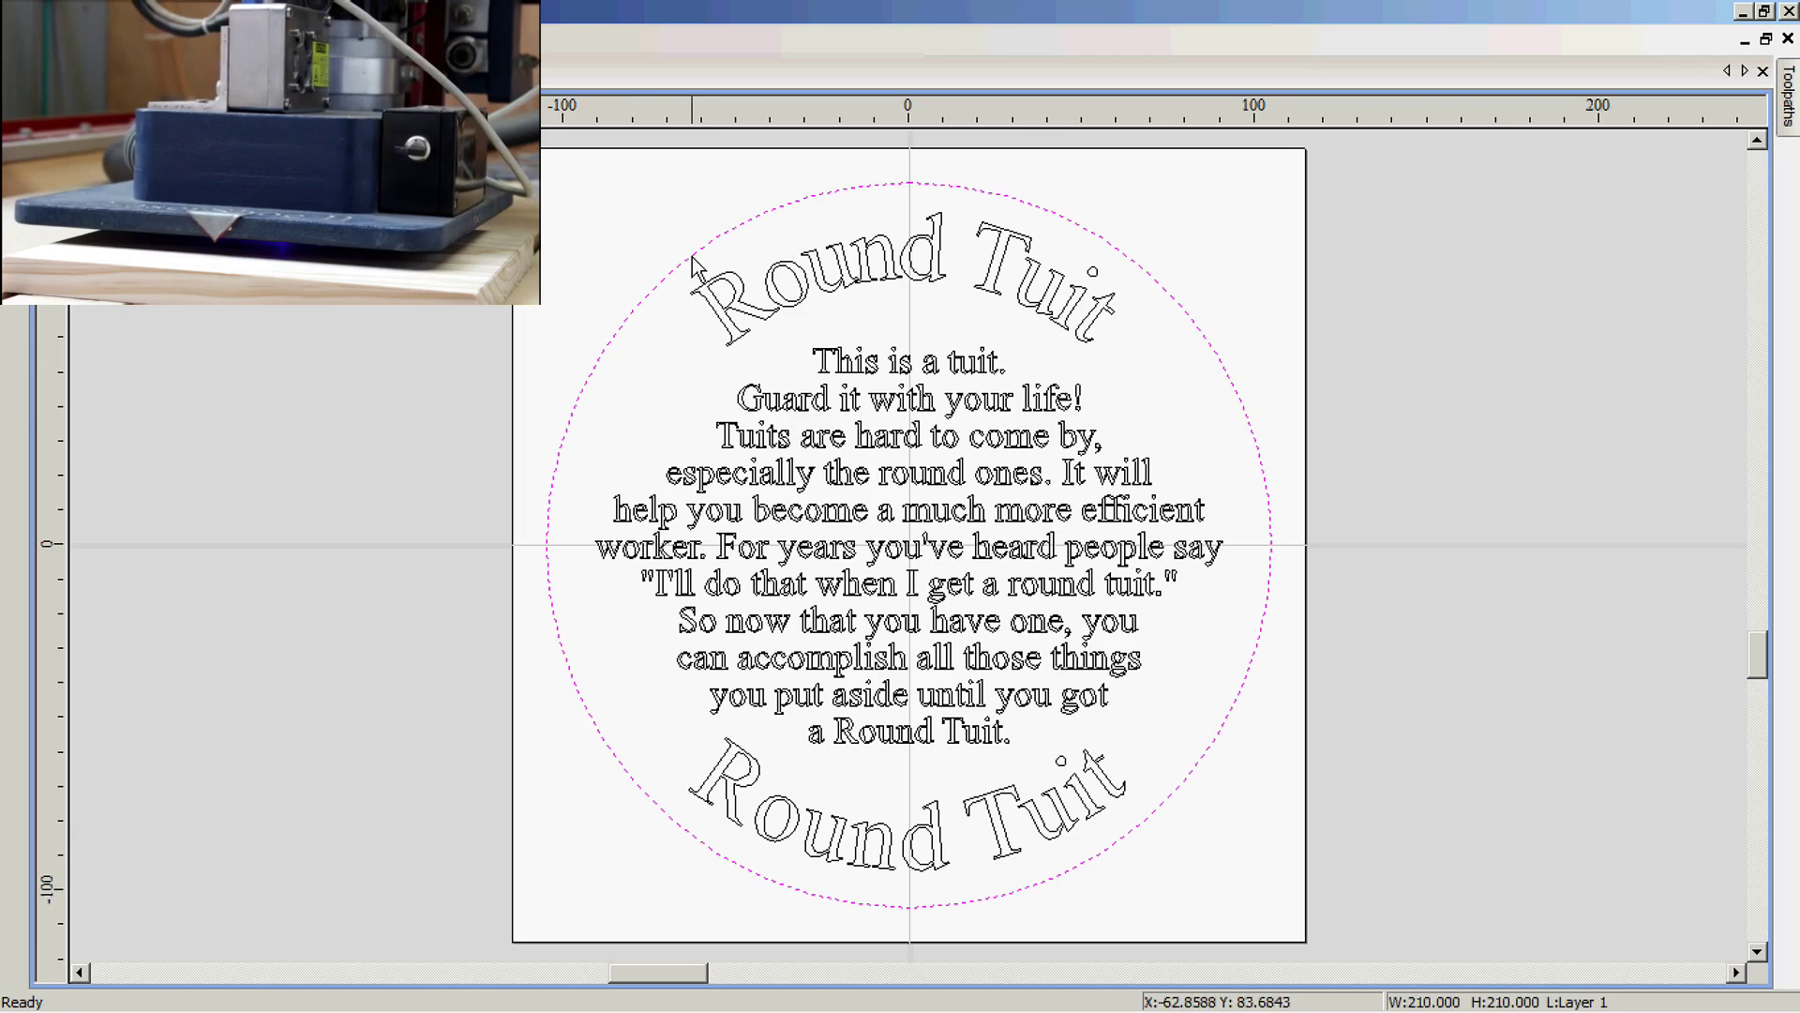
pyautogui.click(643, 241)
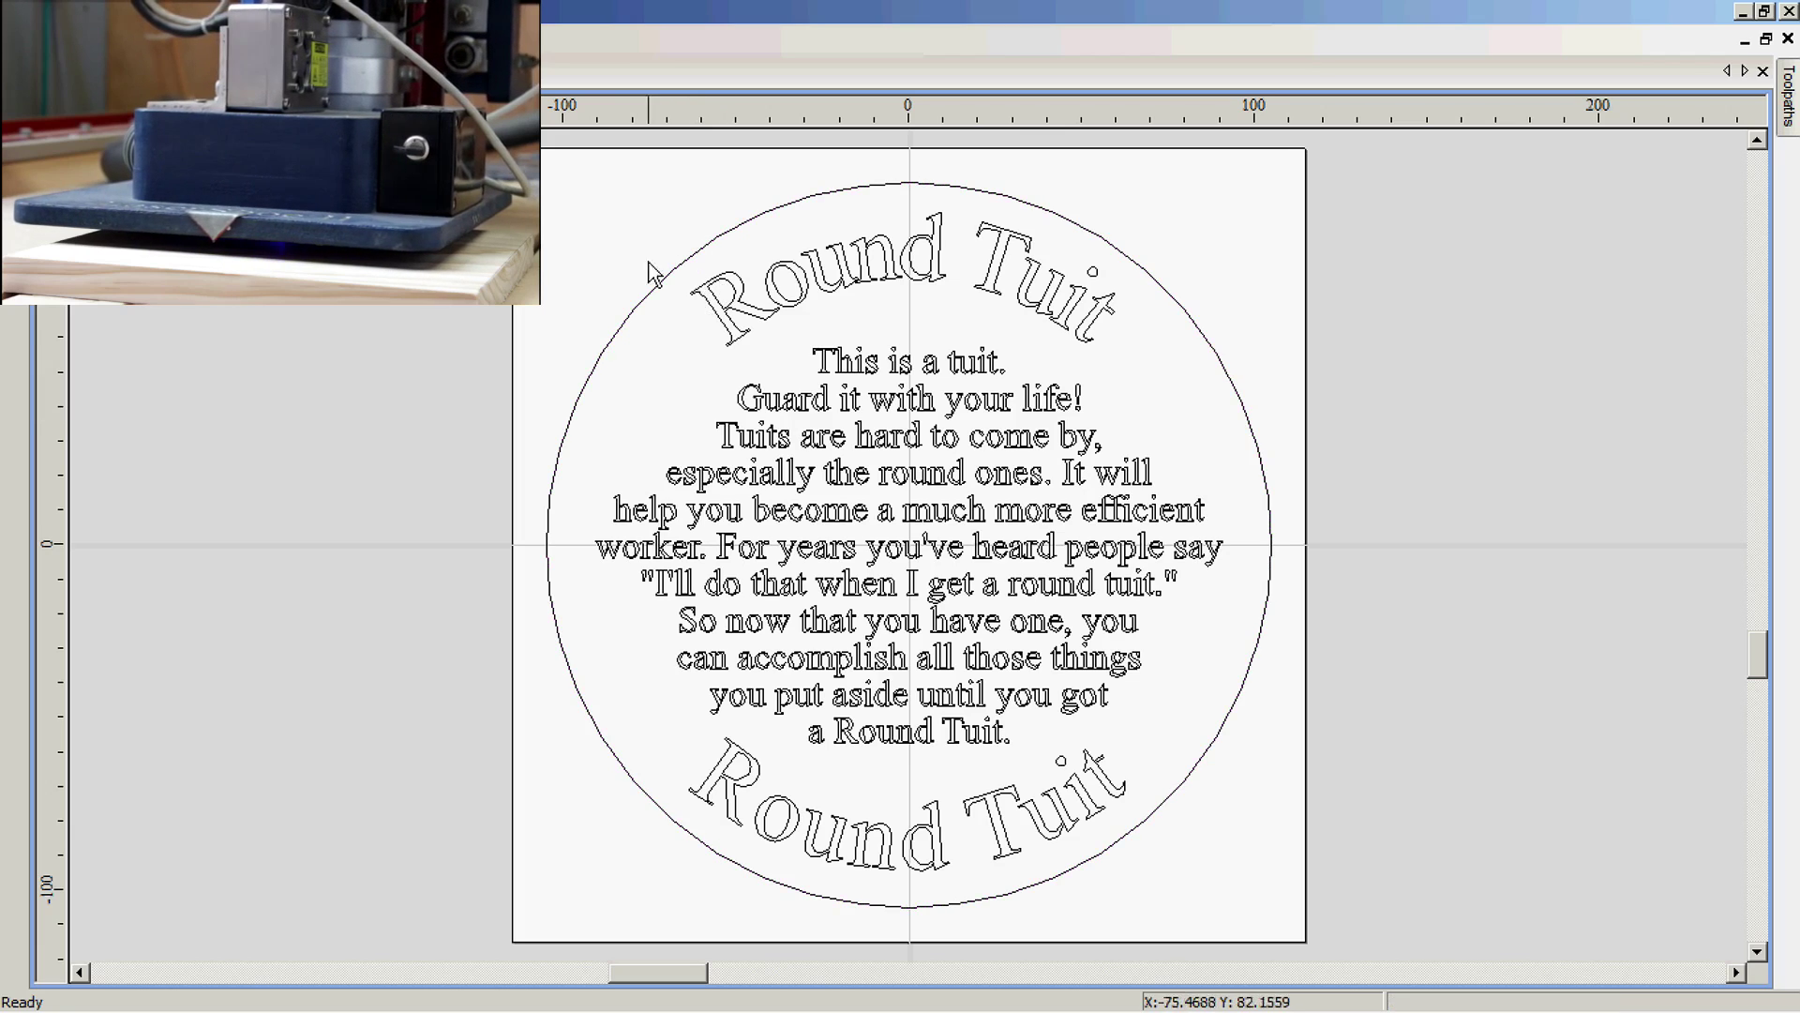
# Step: Marquee-select the Round Tuit paragraph text to inspect it, then bring up the toolpath list
pyautogui.moveTo(592, 226); pyautogui.dragTo(1194, 859)
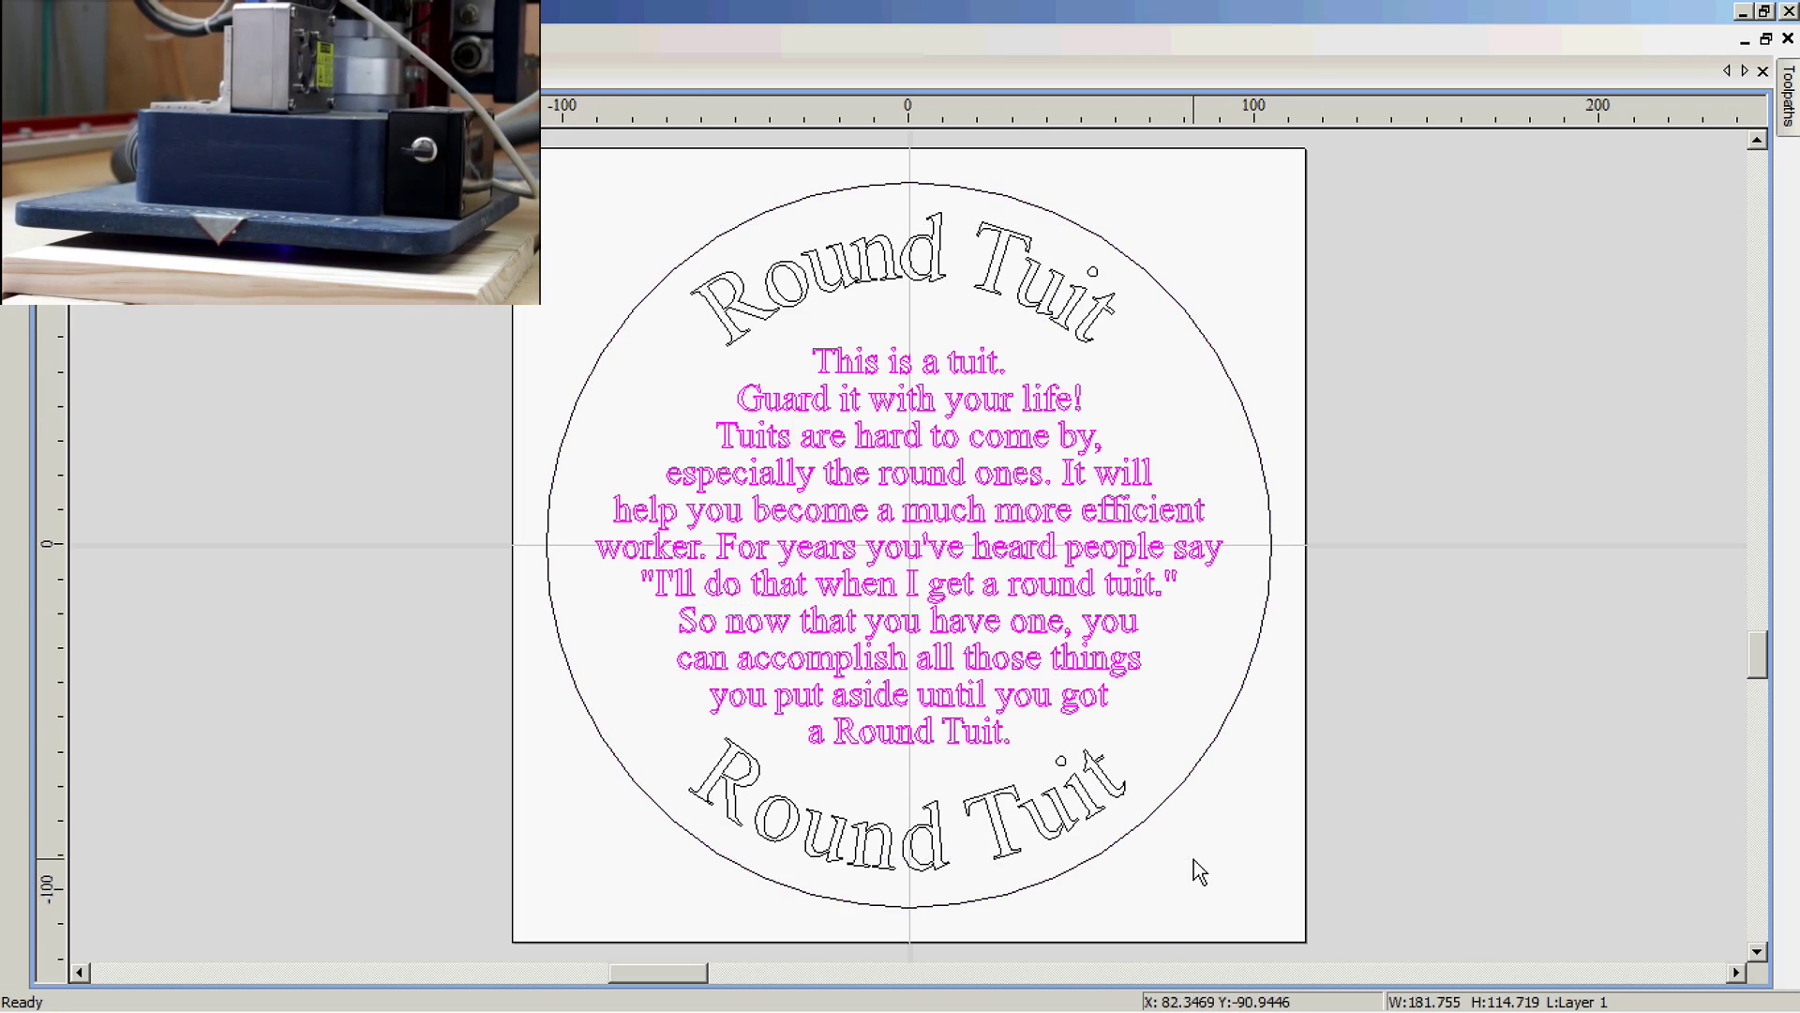
pyautogui.click(540, 419)
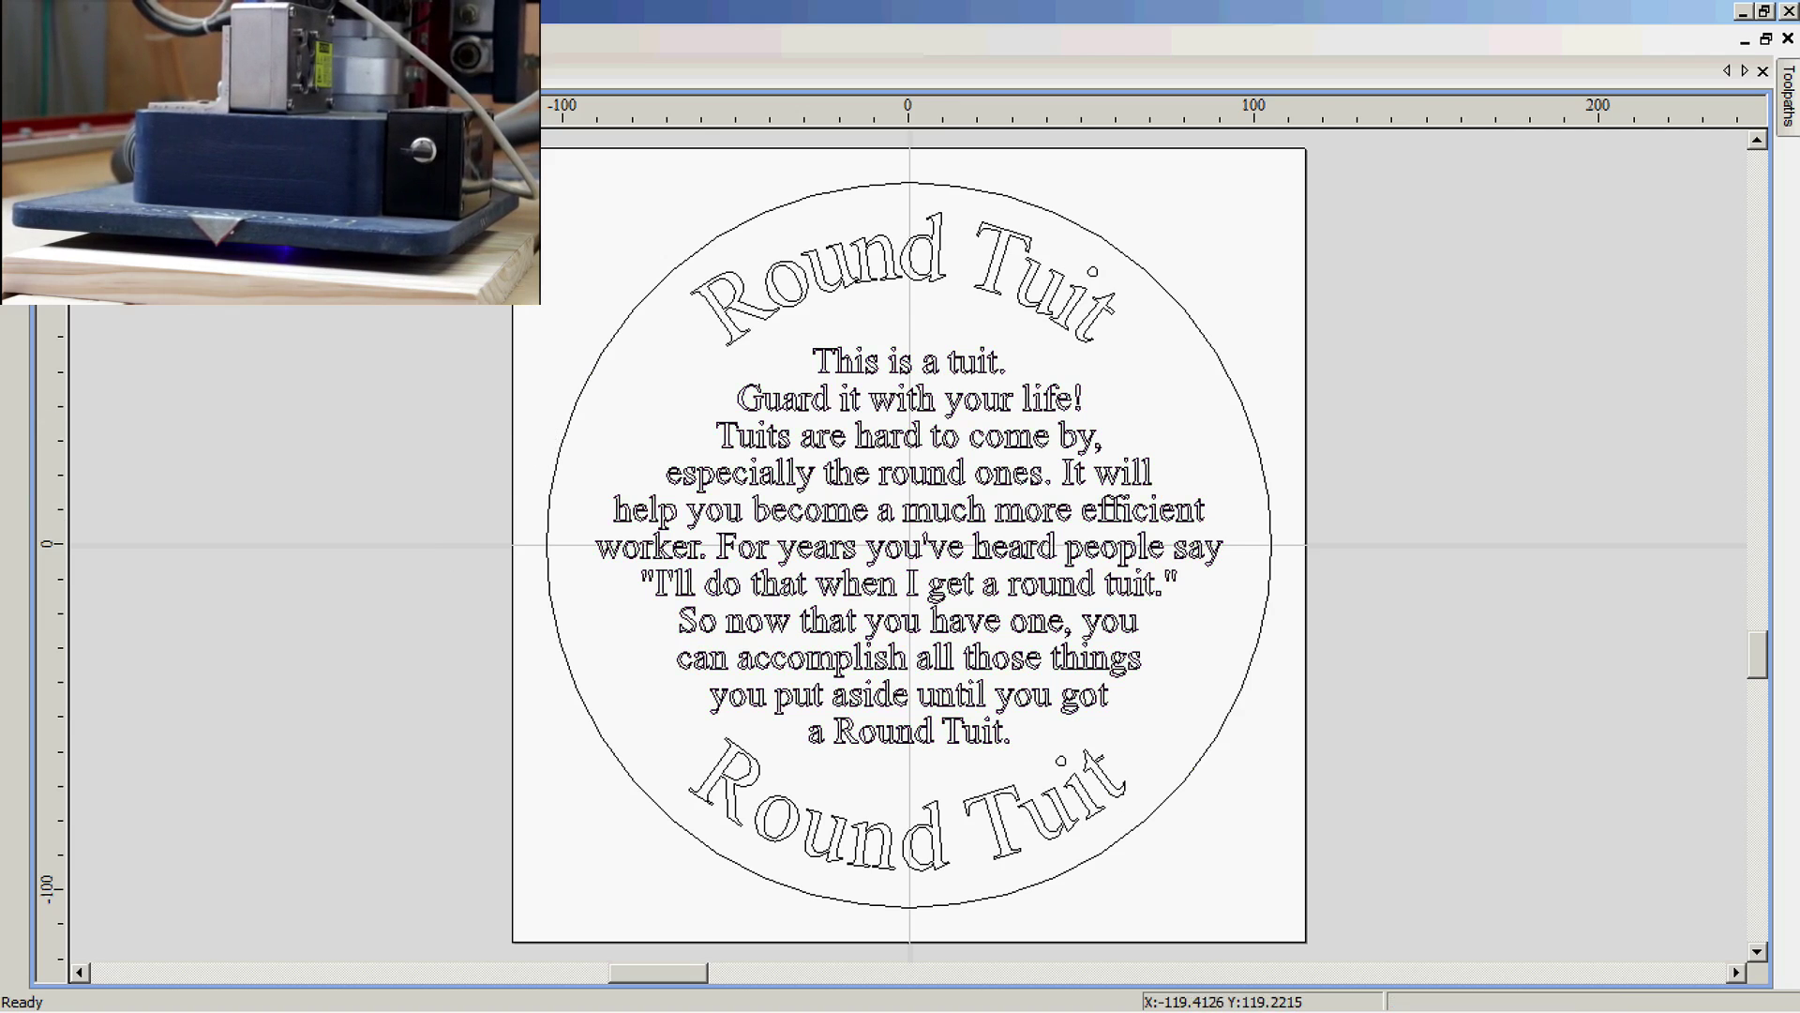
pyautogui.moveTo(14, 169)
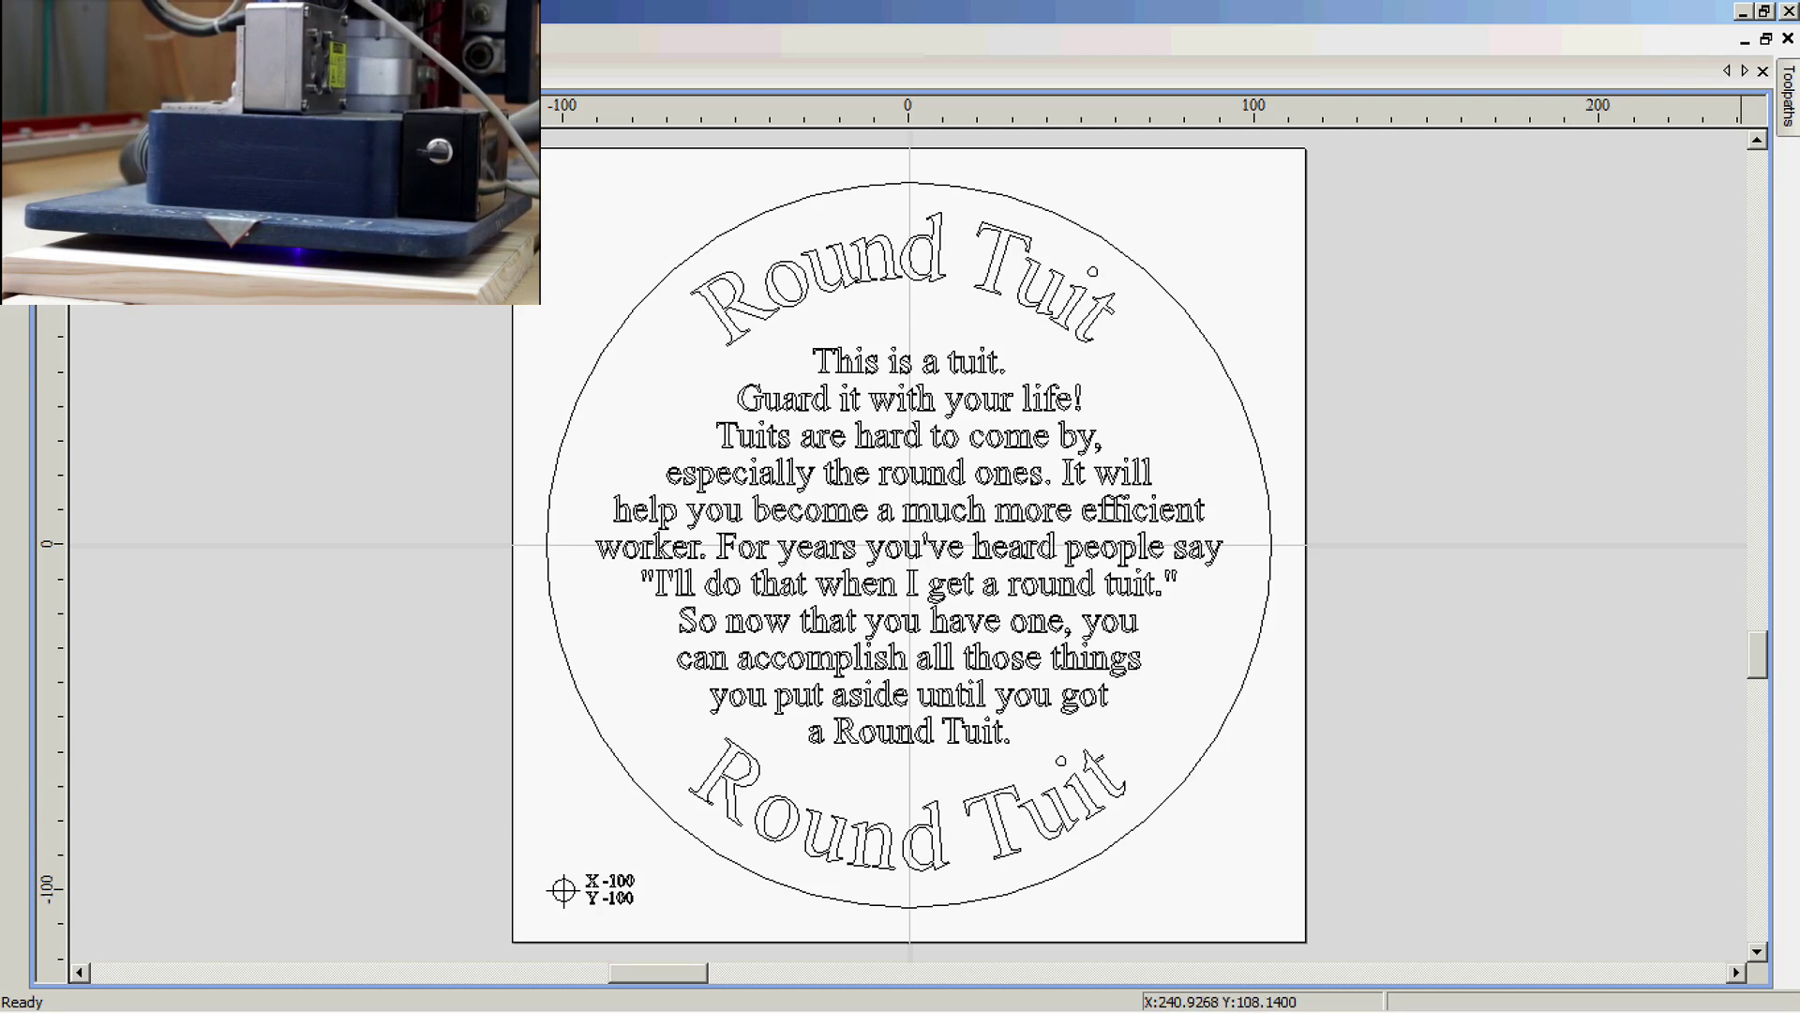
pyautogui.click(1788, 94)
# Step: Pin the Toolpaths panel, preview in 3D and back, then edit the Laser 1 pocket toolpath
pyautogui.click(1775, 70)
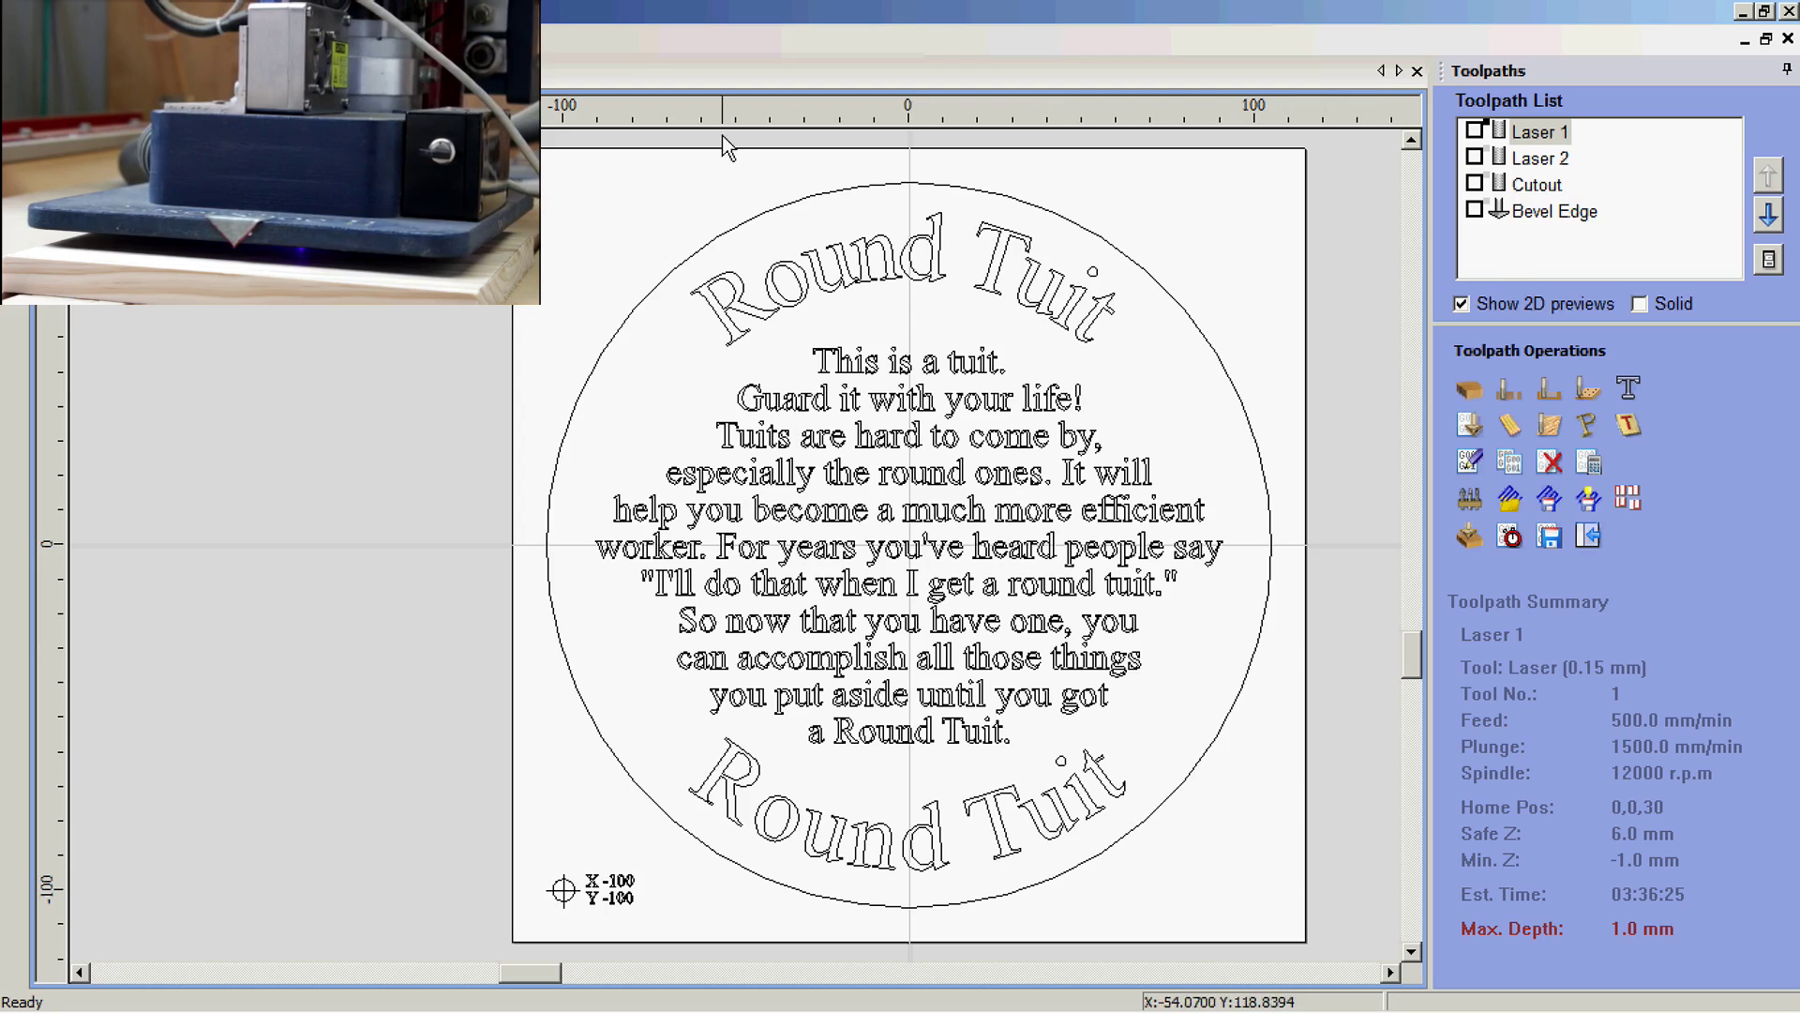
pyautogui.press('F3')
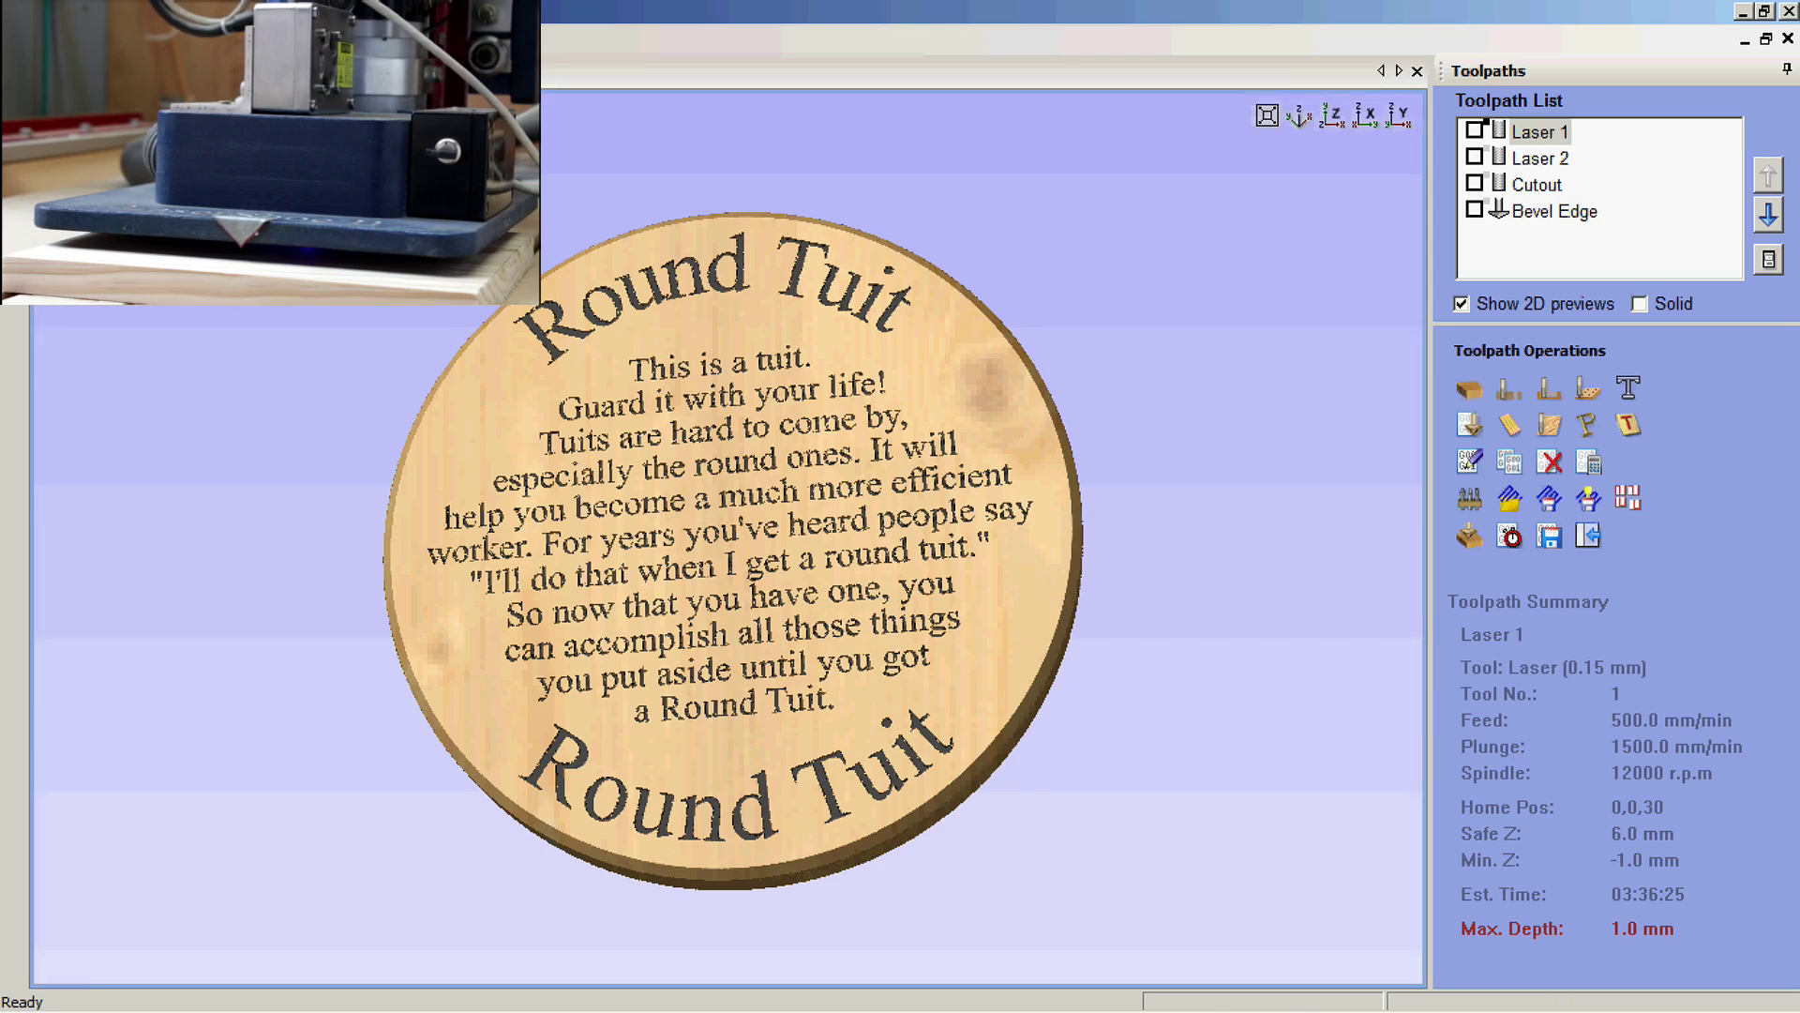
pyautogui.press('F2')
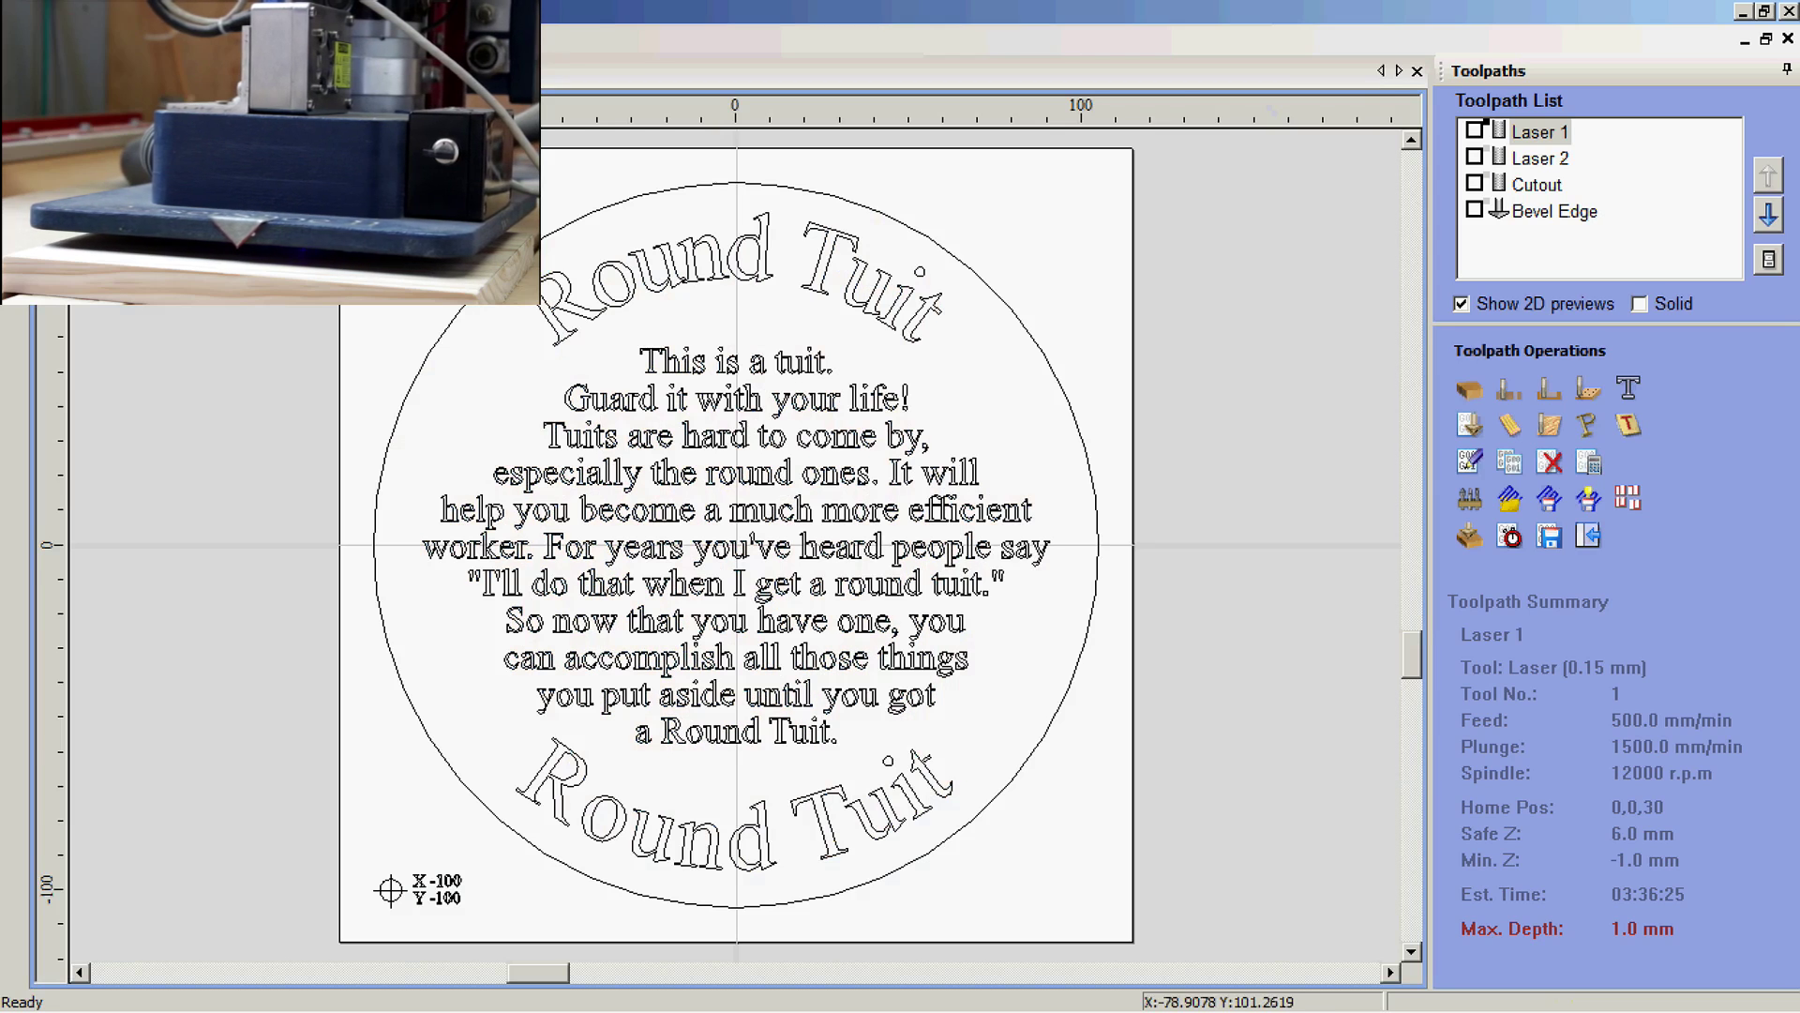
pyautogui.doubleClick(1532, 137)
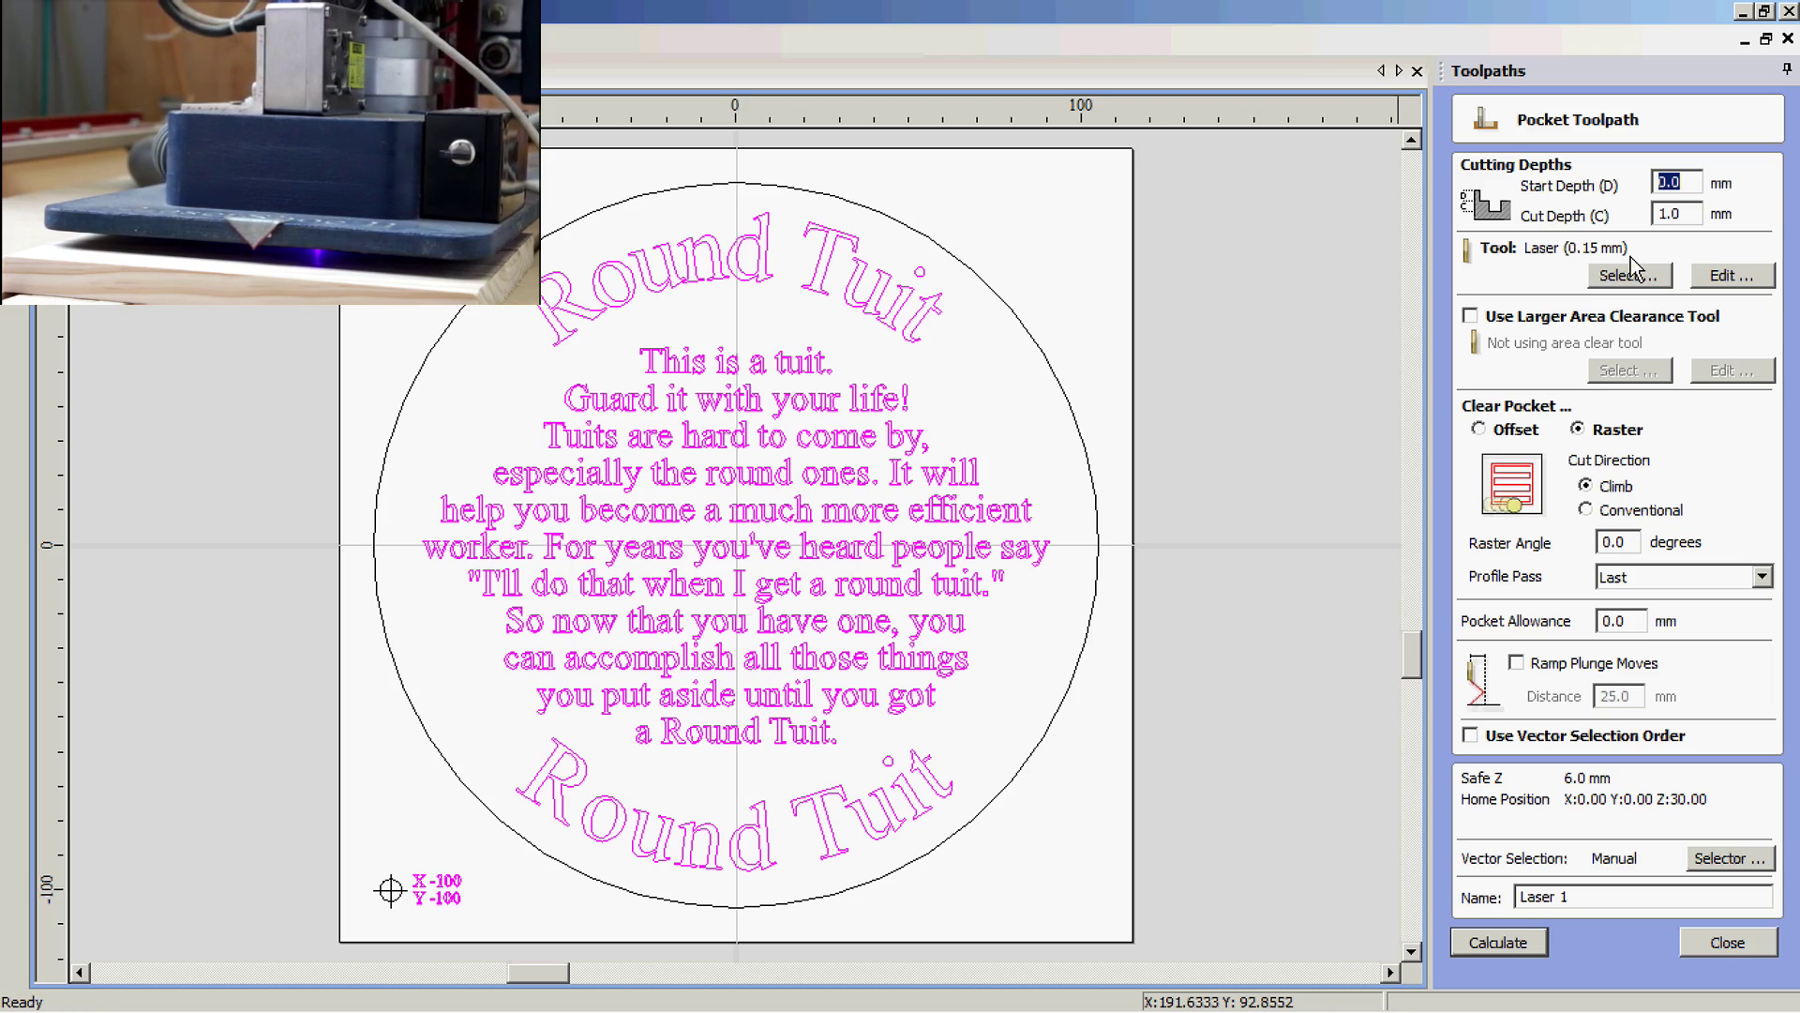
# Step: Review the Laser (0.15 mm) tool at 500 mm/min feed and 12000 rpm, keeping it unchanged
pyautogui.click(1722, 278)
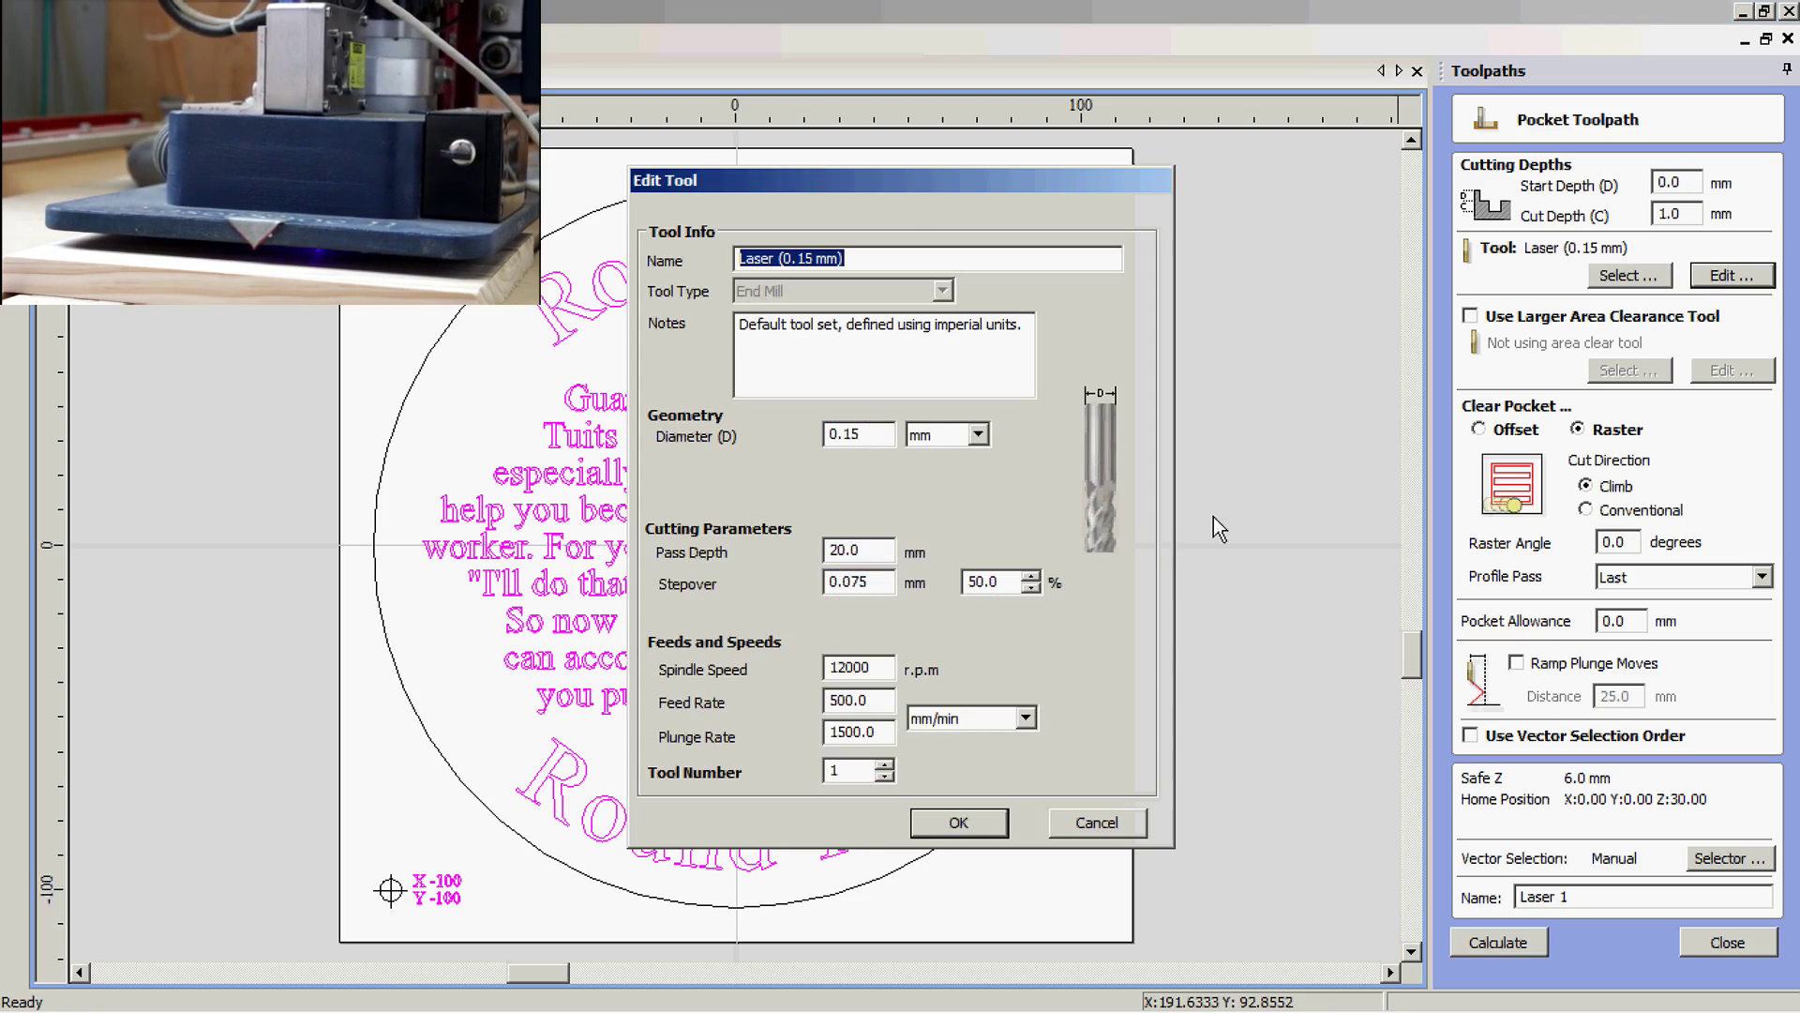
pyautogui.moveTo(906, 197); pyautogui.dragTo(1071, 221)
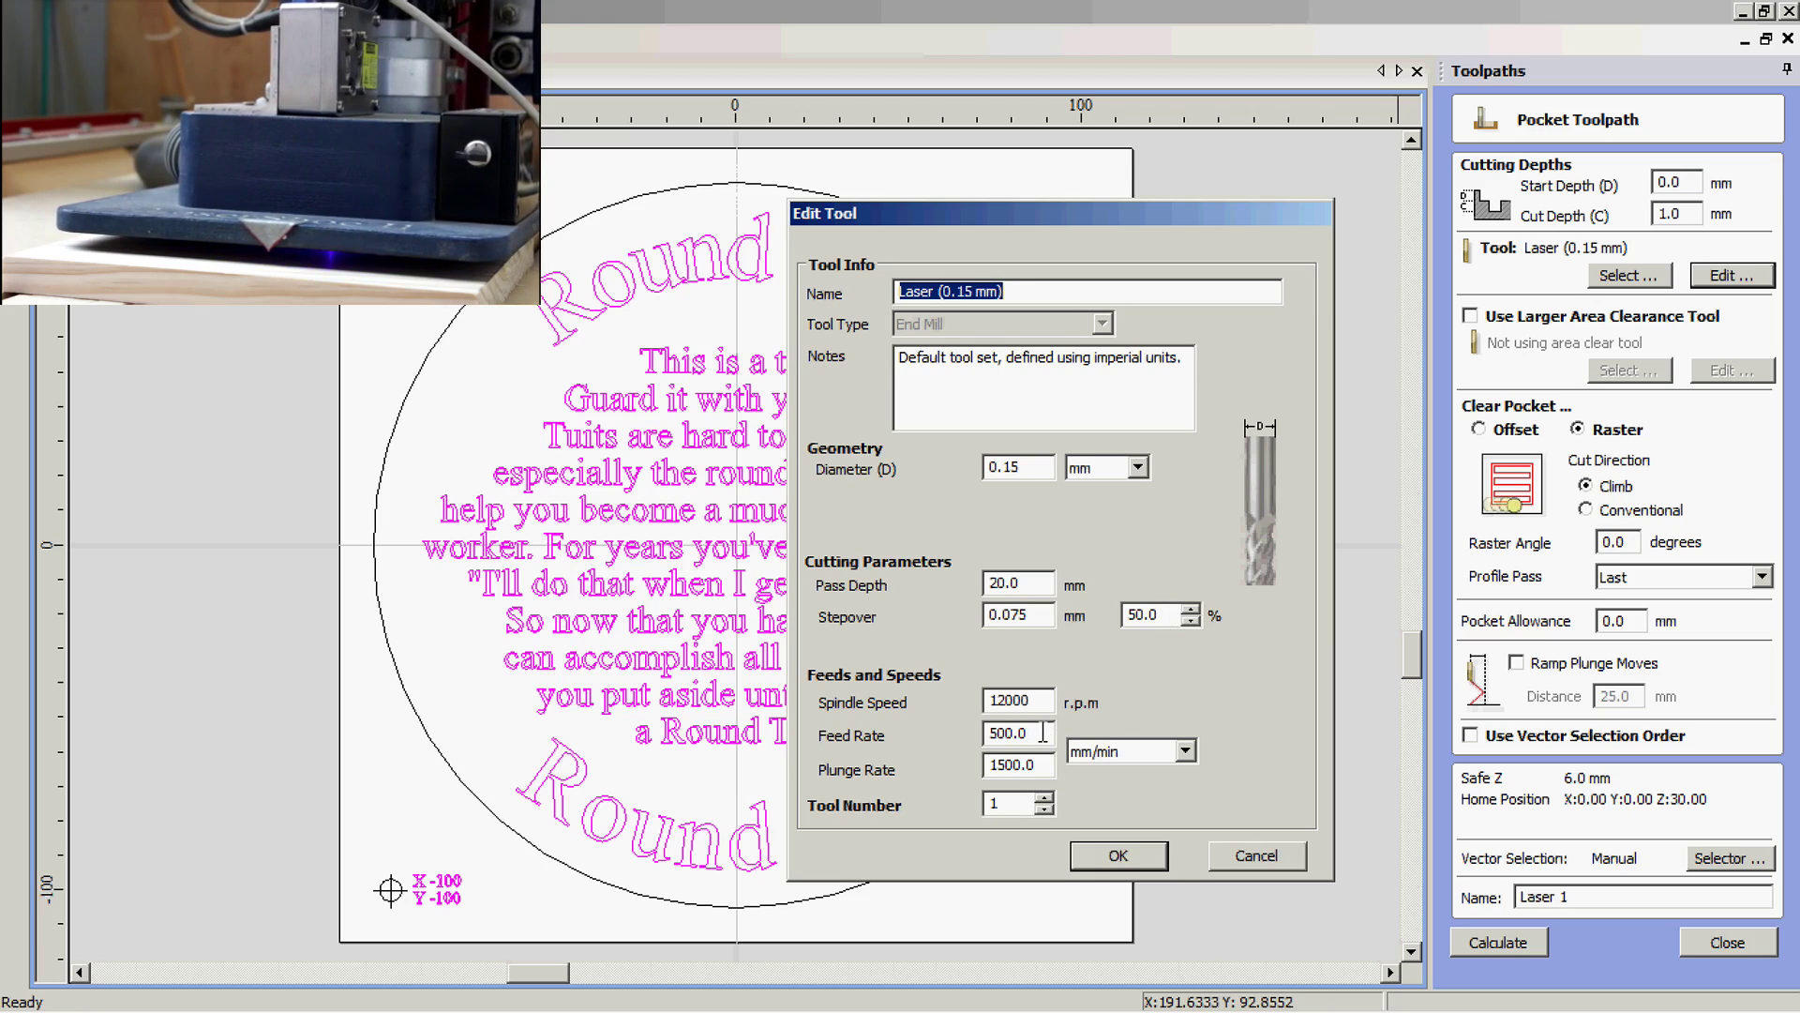
pyautogui.click(1116, 856)
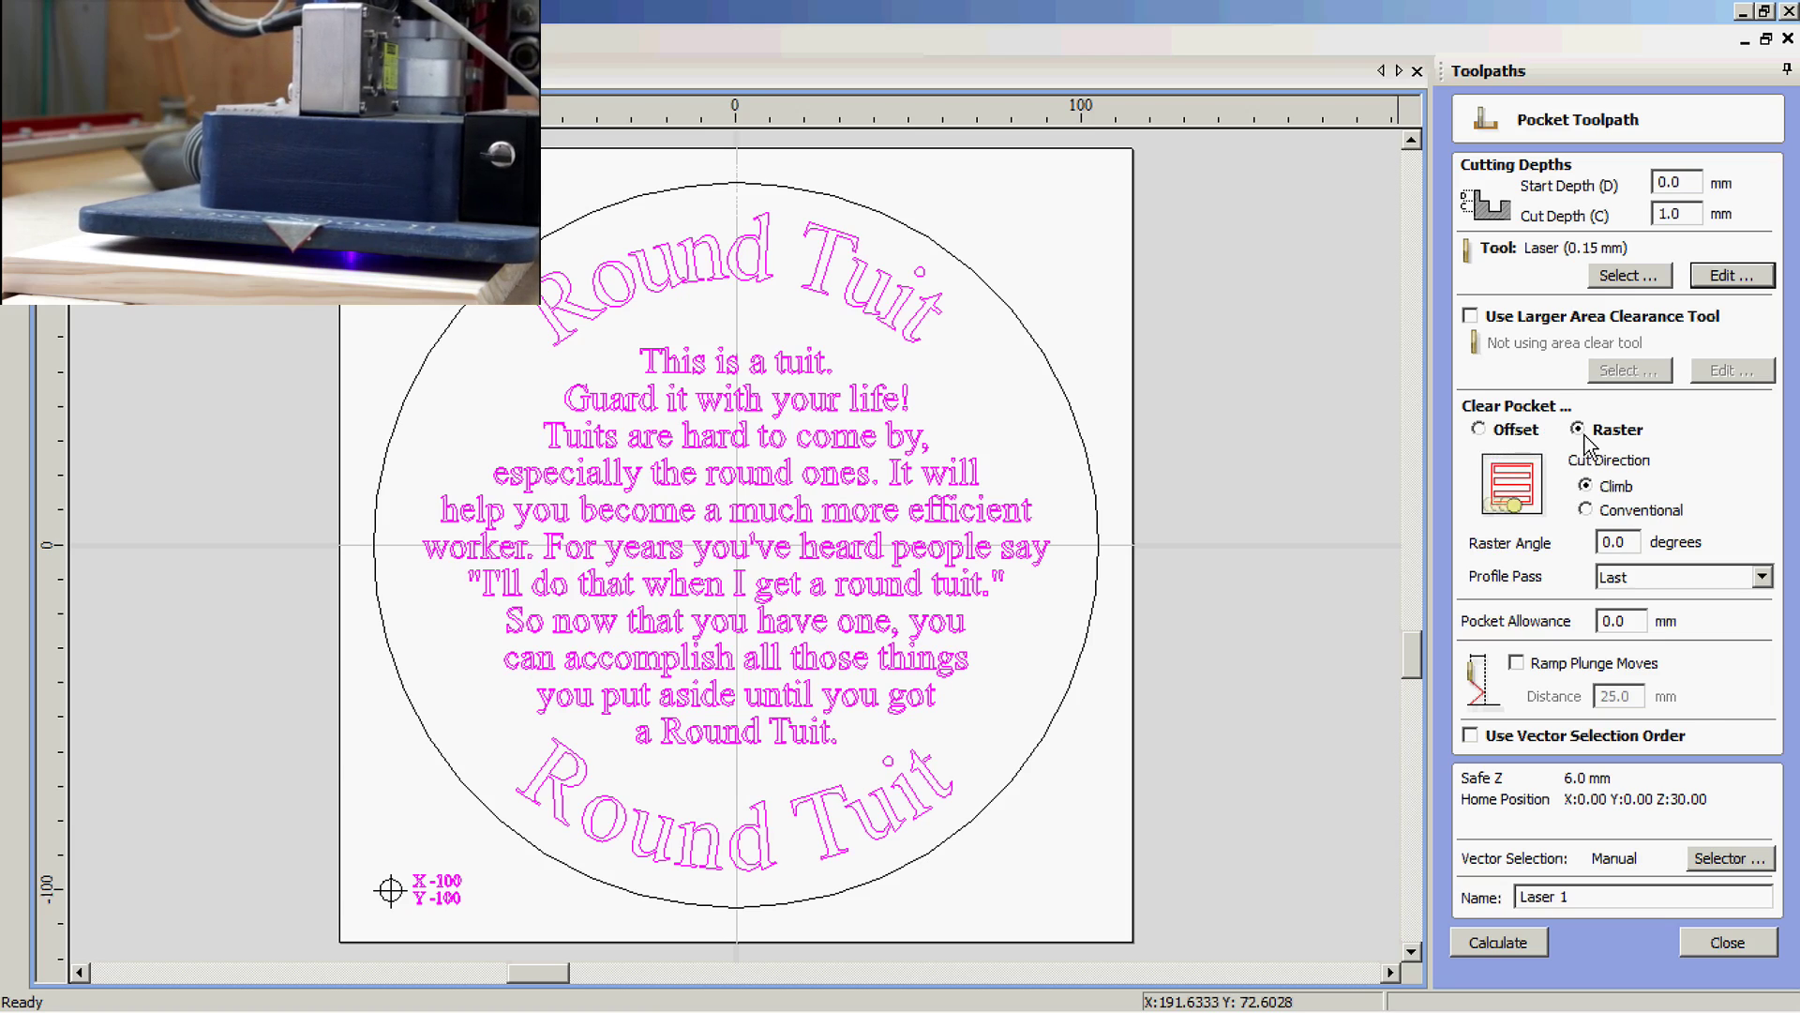
# Step: Toggle Laser 1's clearing to Offset and back to Raster, then close the pocket settings
pyautogui.click(1480, 431)
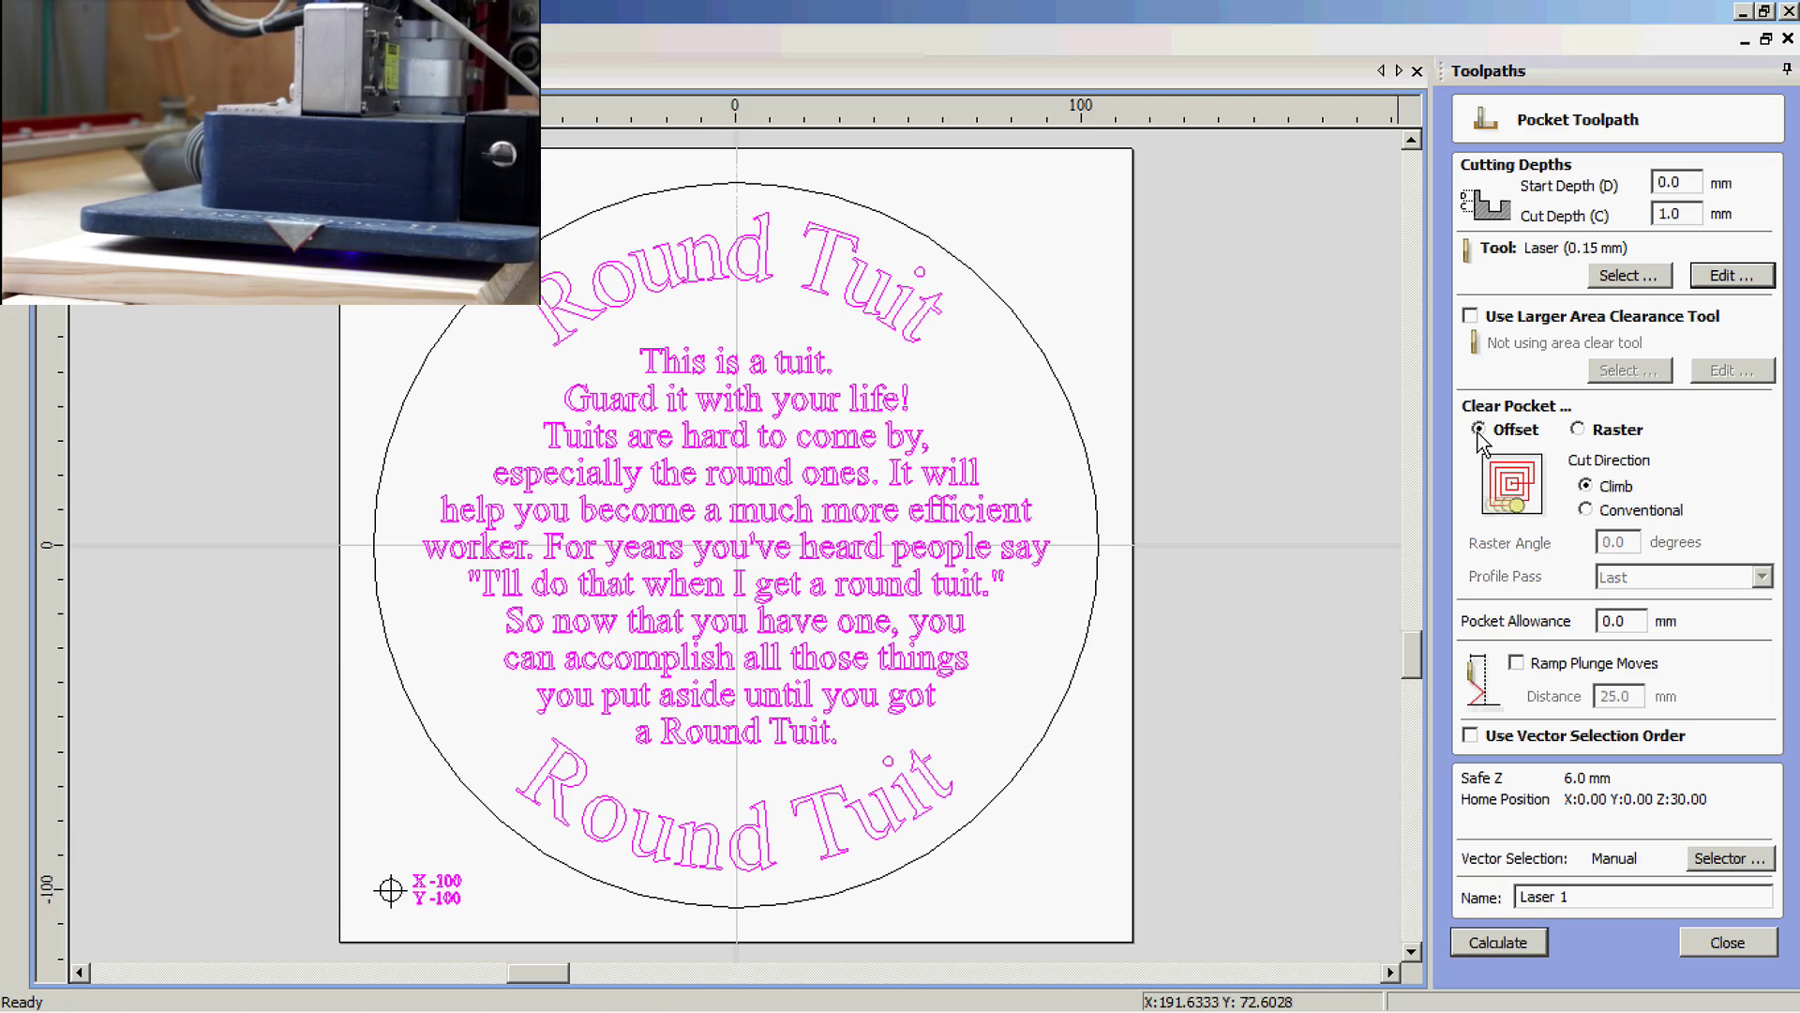
pyautogui.click(1578, 430)
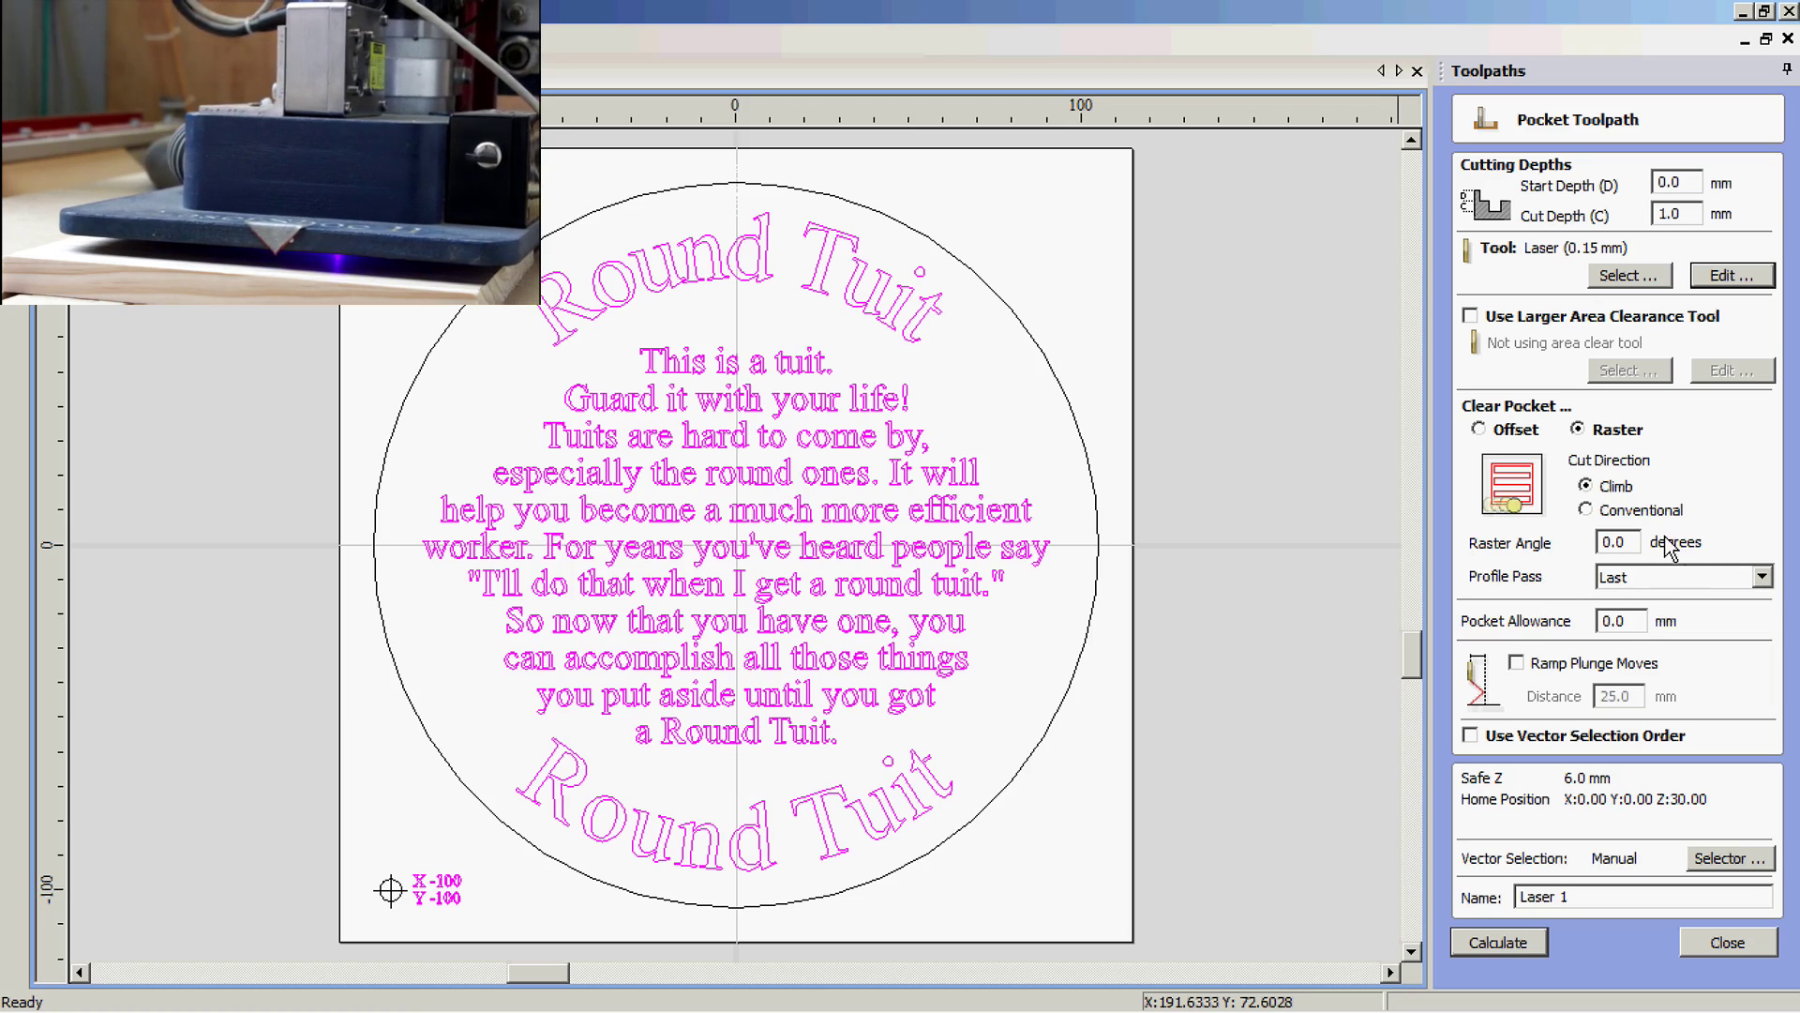
pyautogui.press('Return')
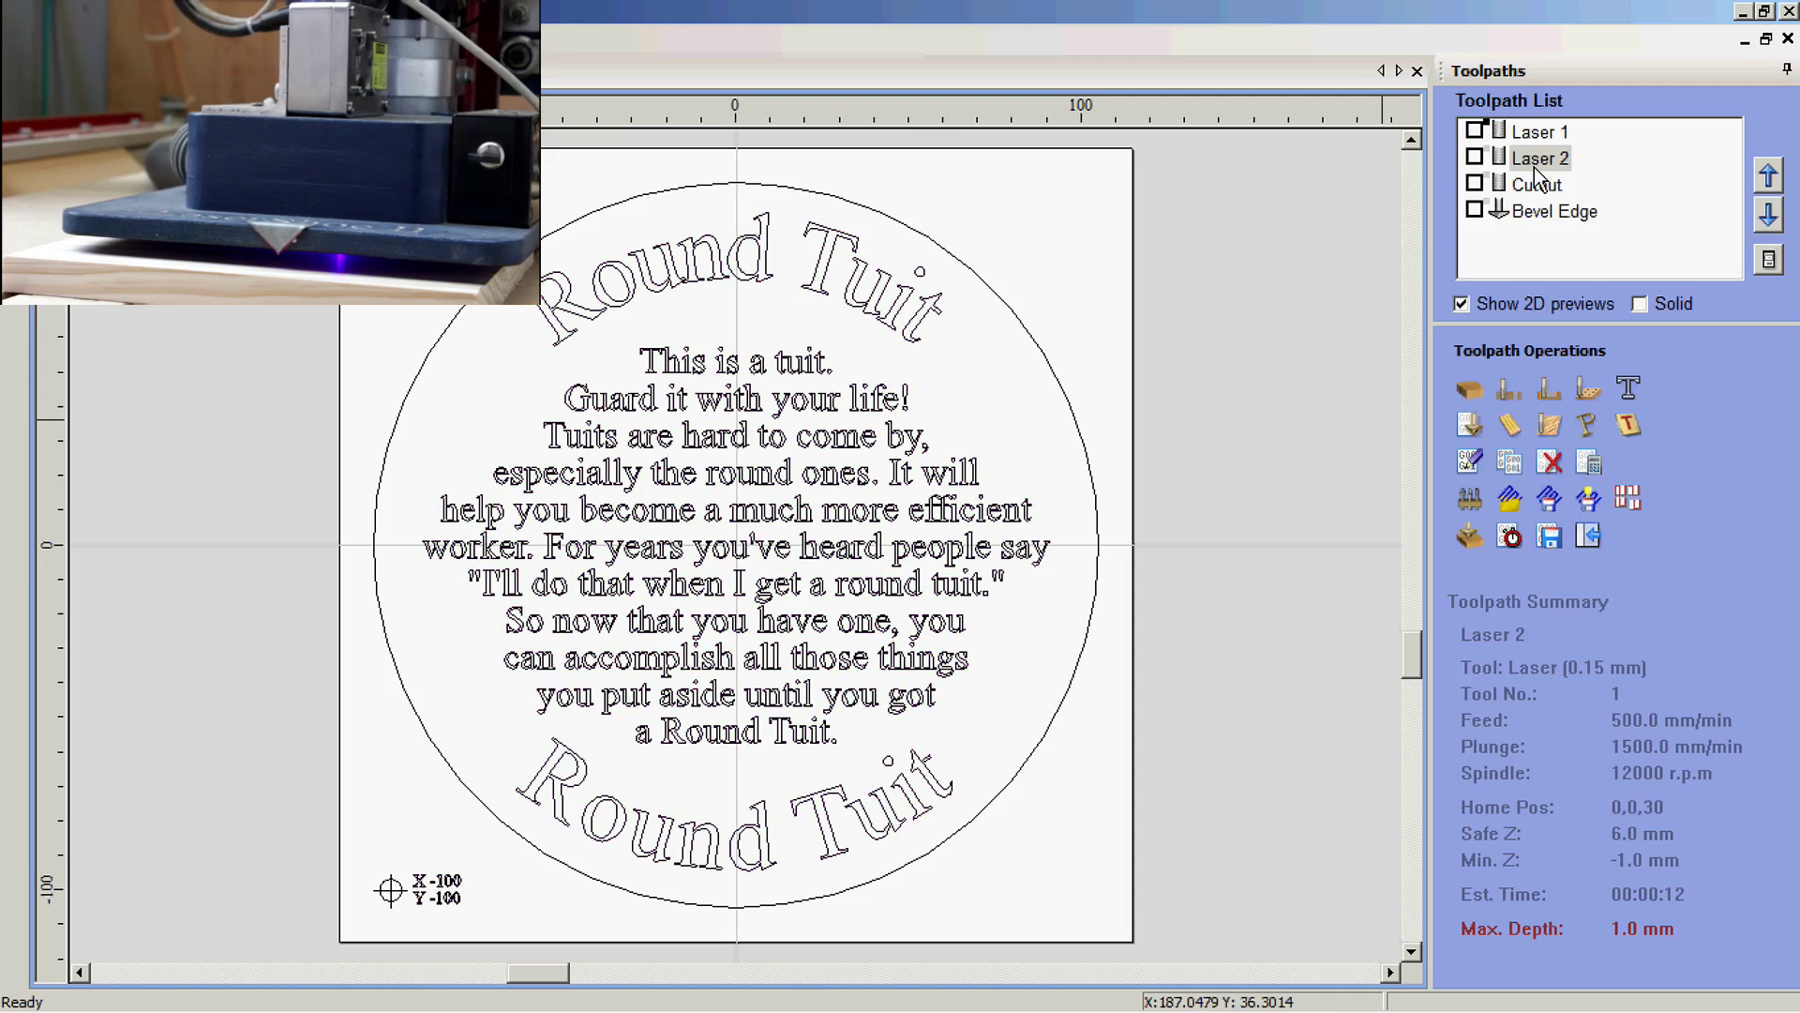
# Step: Edit Laser 2's profile settings, keeping the Laser (0.15 mm) tool unchanged
pyautogui.click(1538, 160)
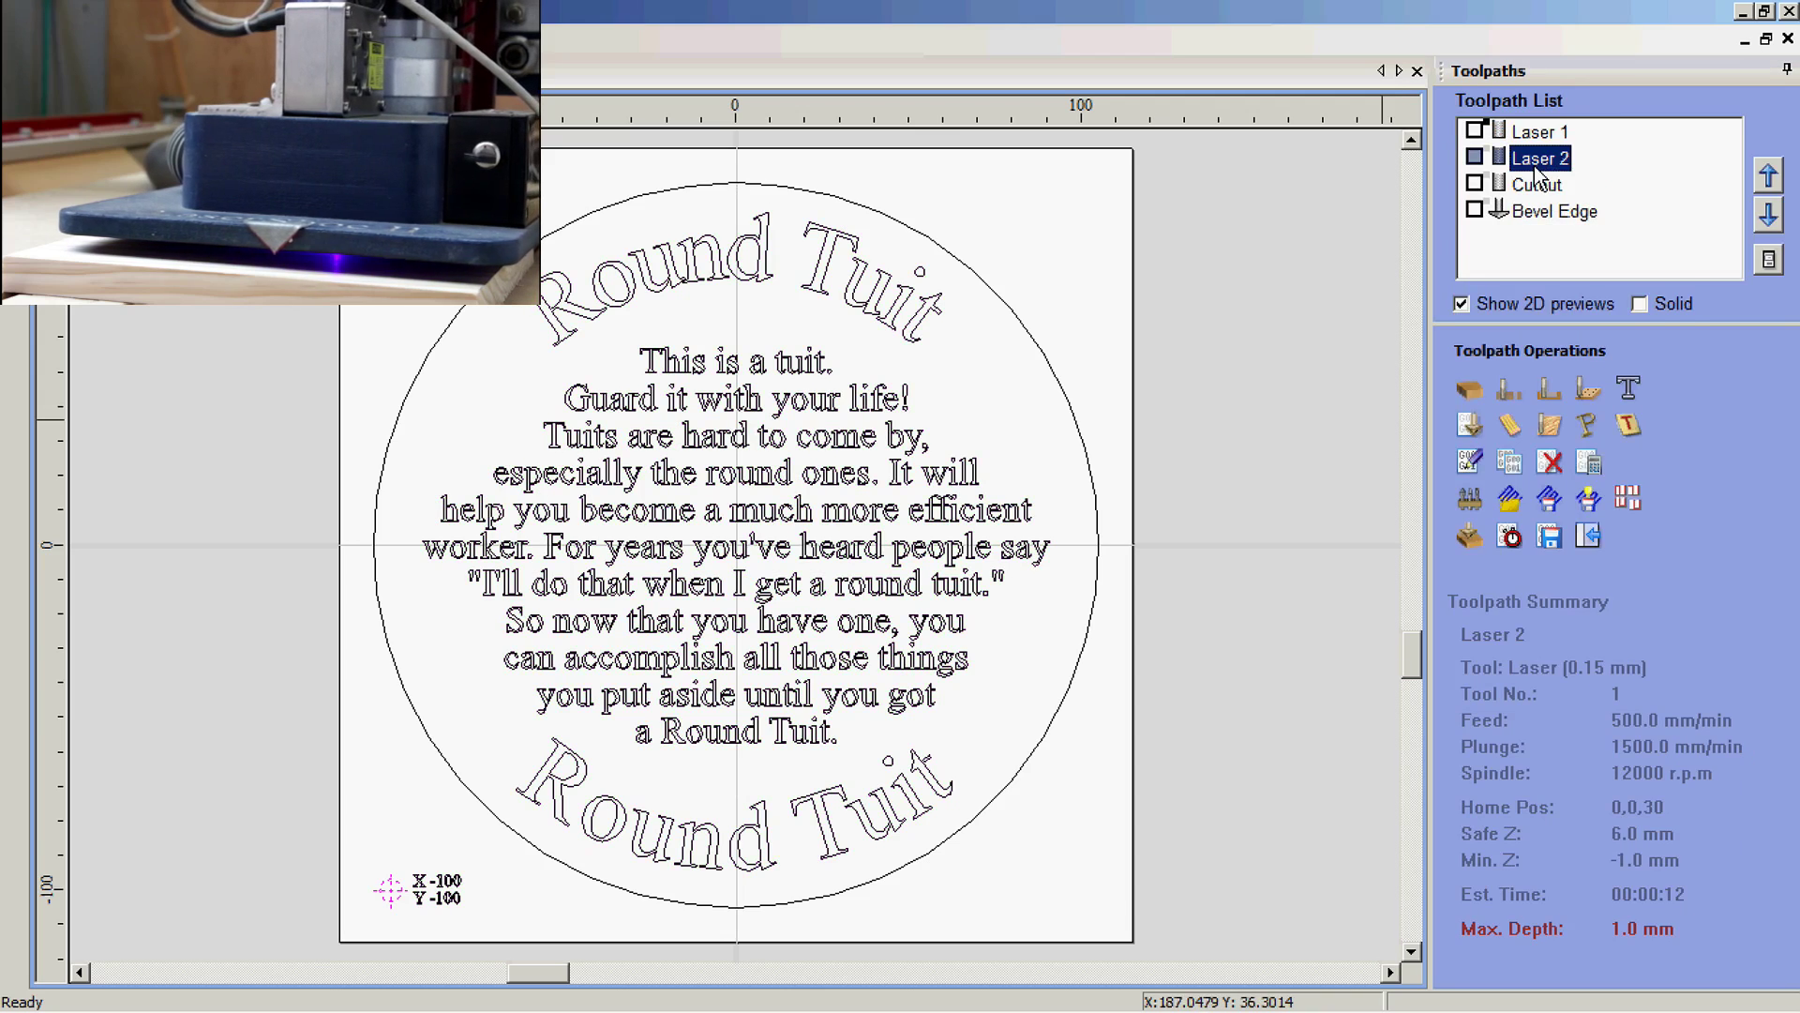
pyautogui.doubleClick(1536, 161)
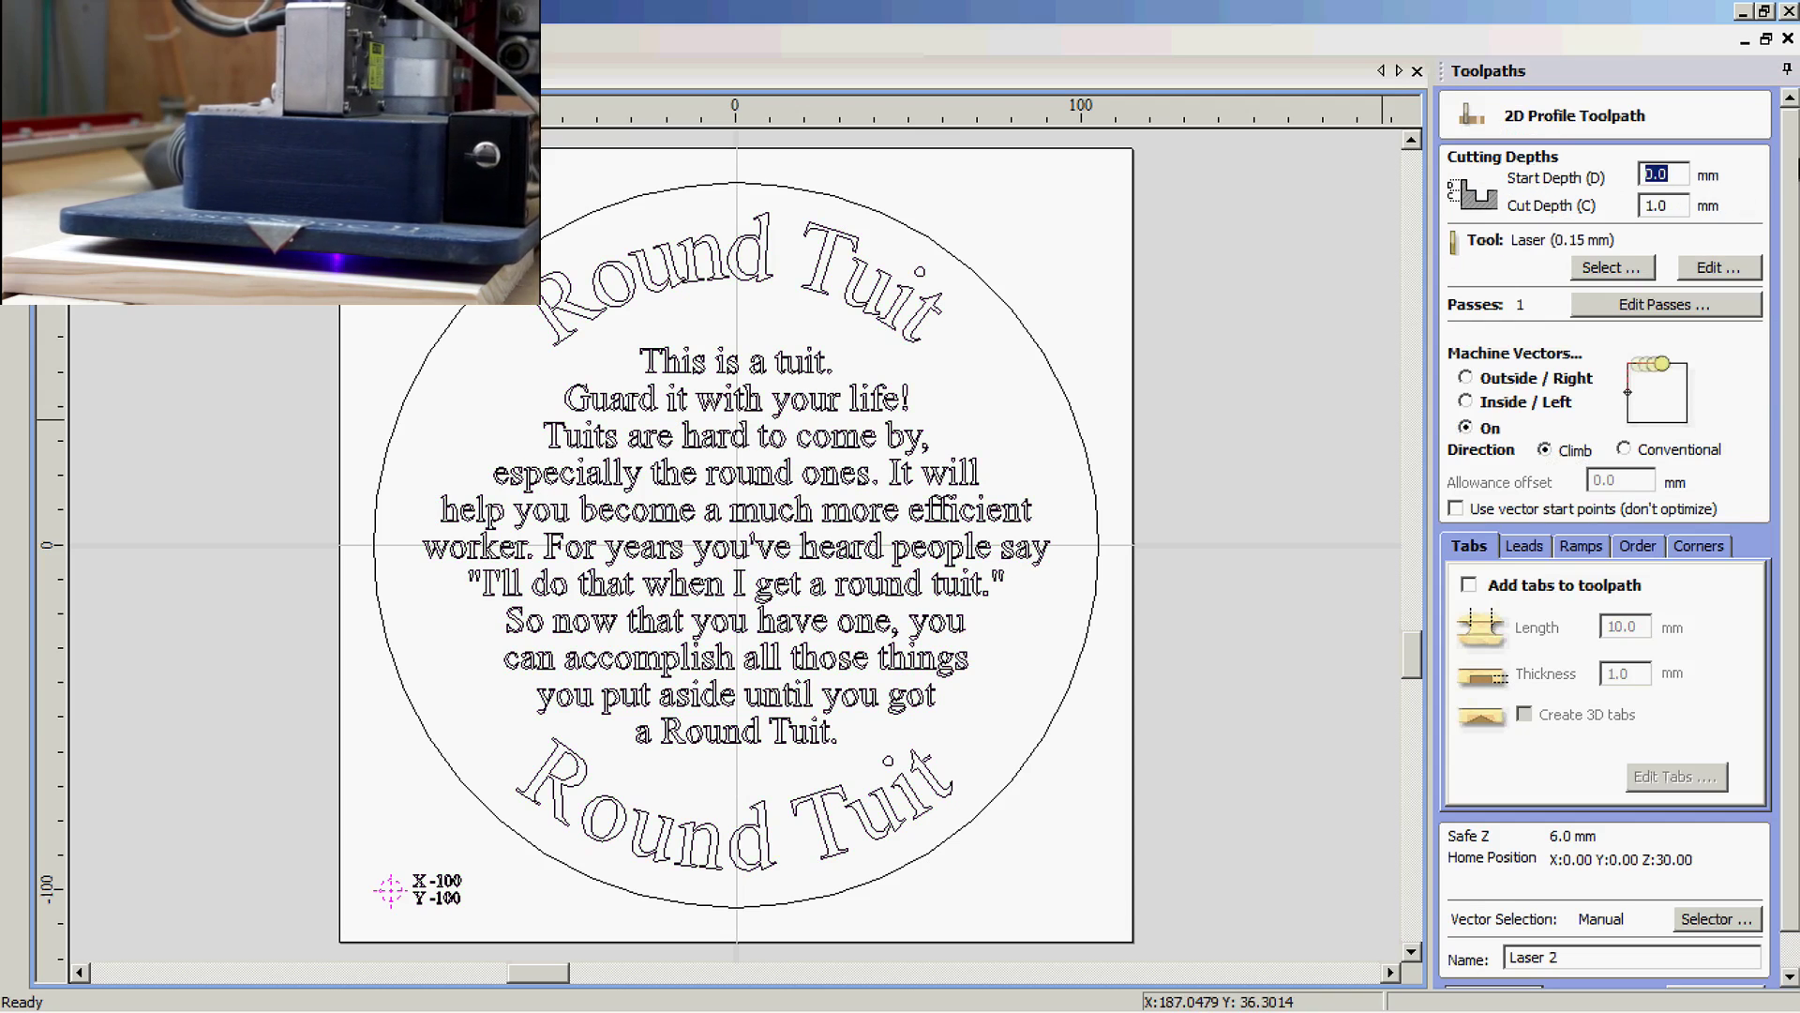
pyautogui.scroll(-1, 1791, 169)
pyautogui.scroll(1, 1791, 168)
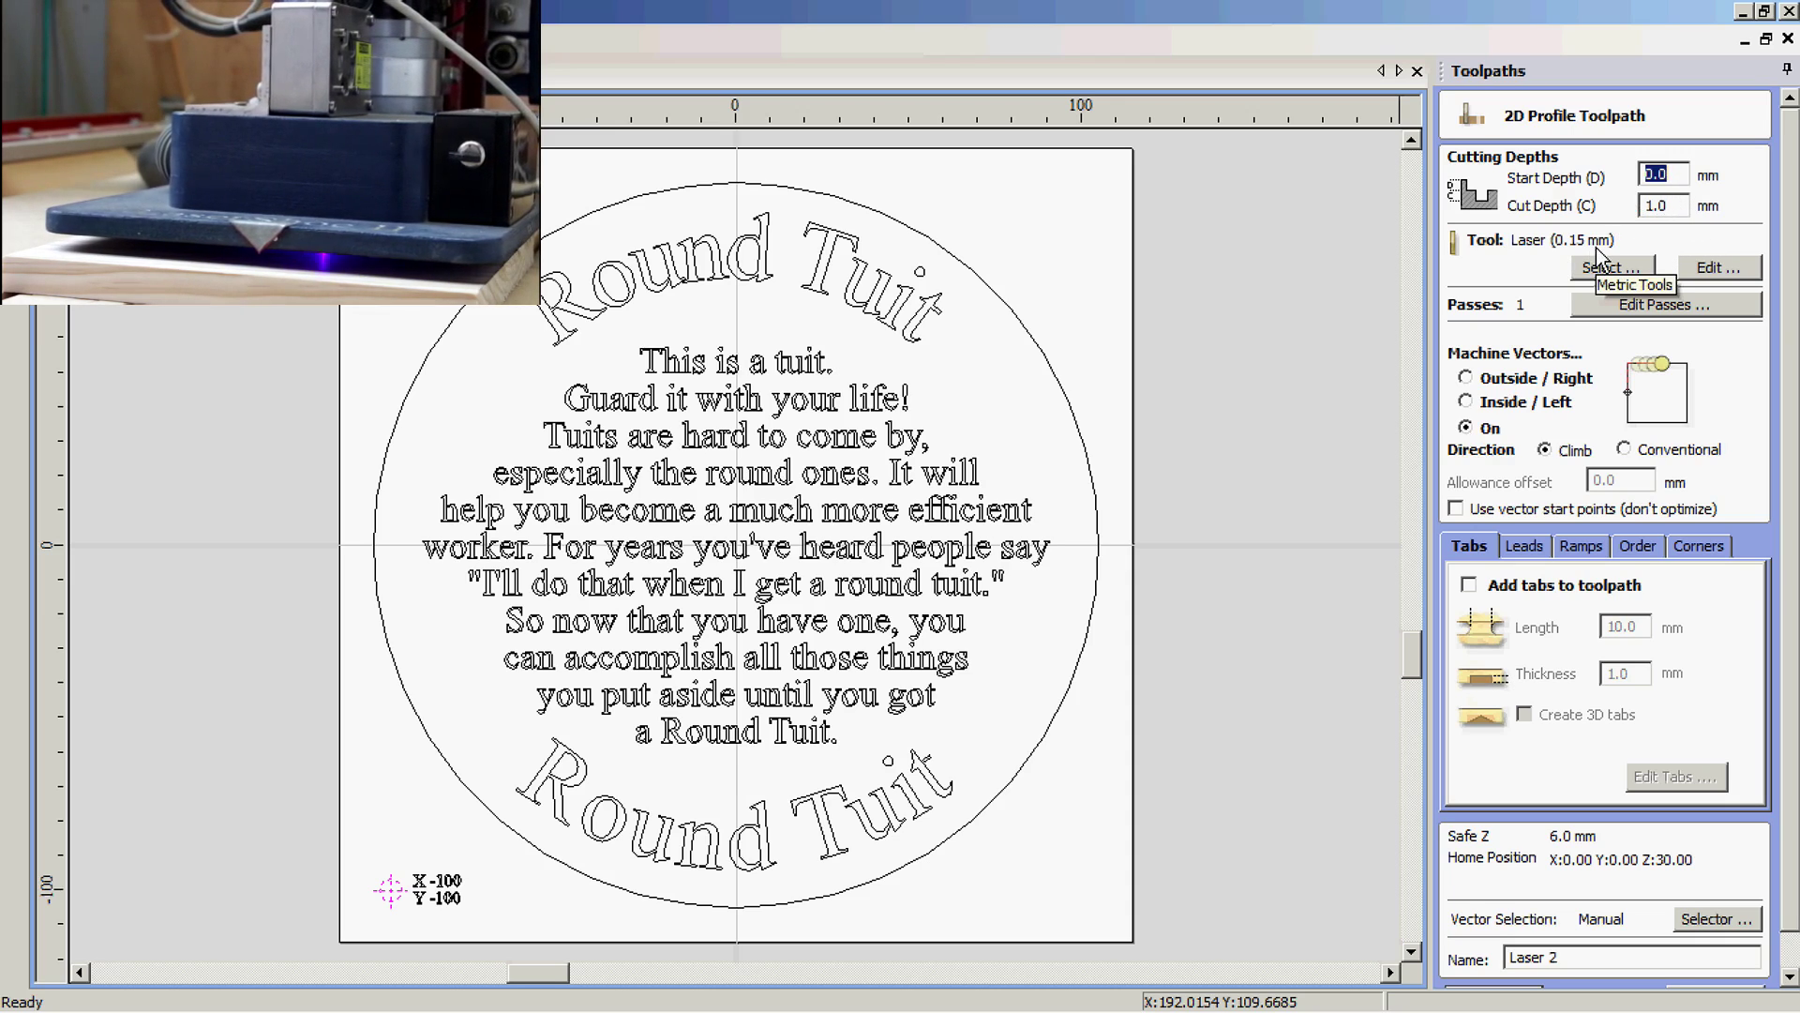
pyautogui.click(1719, 269)
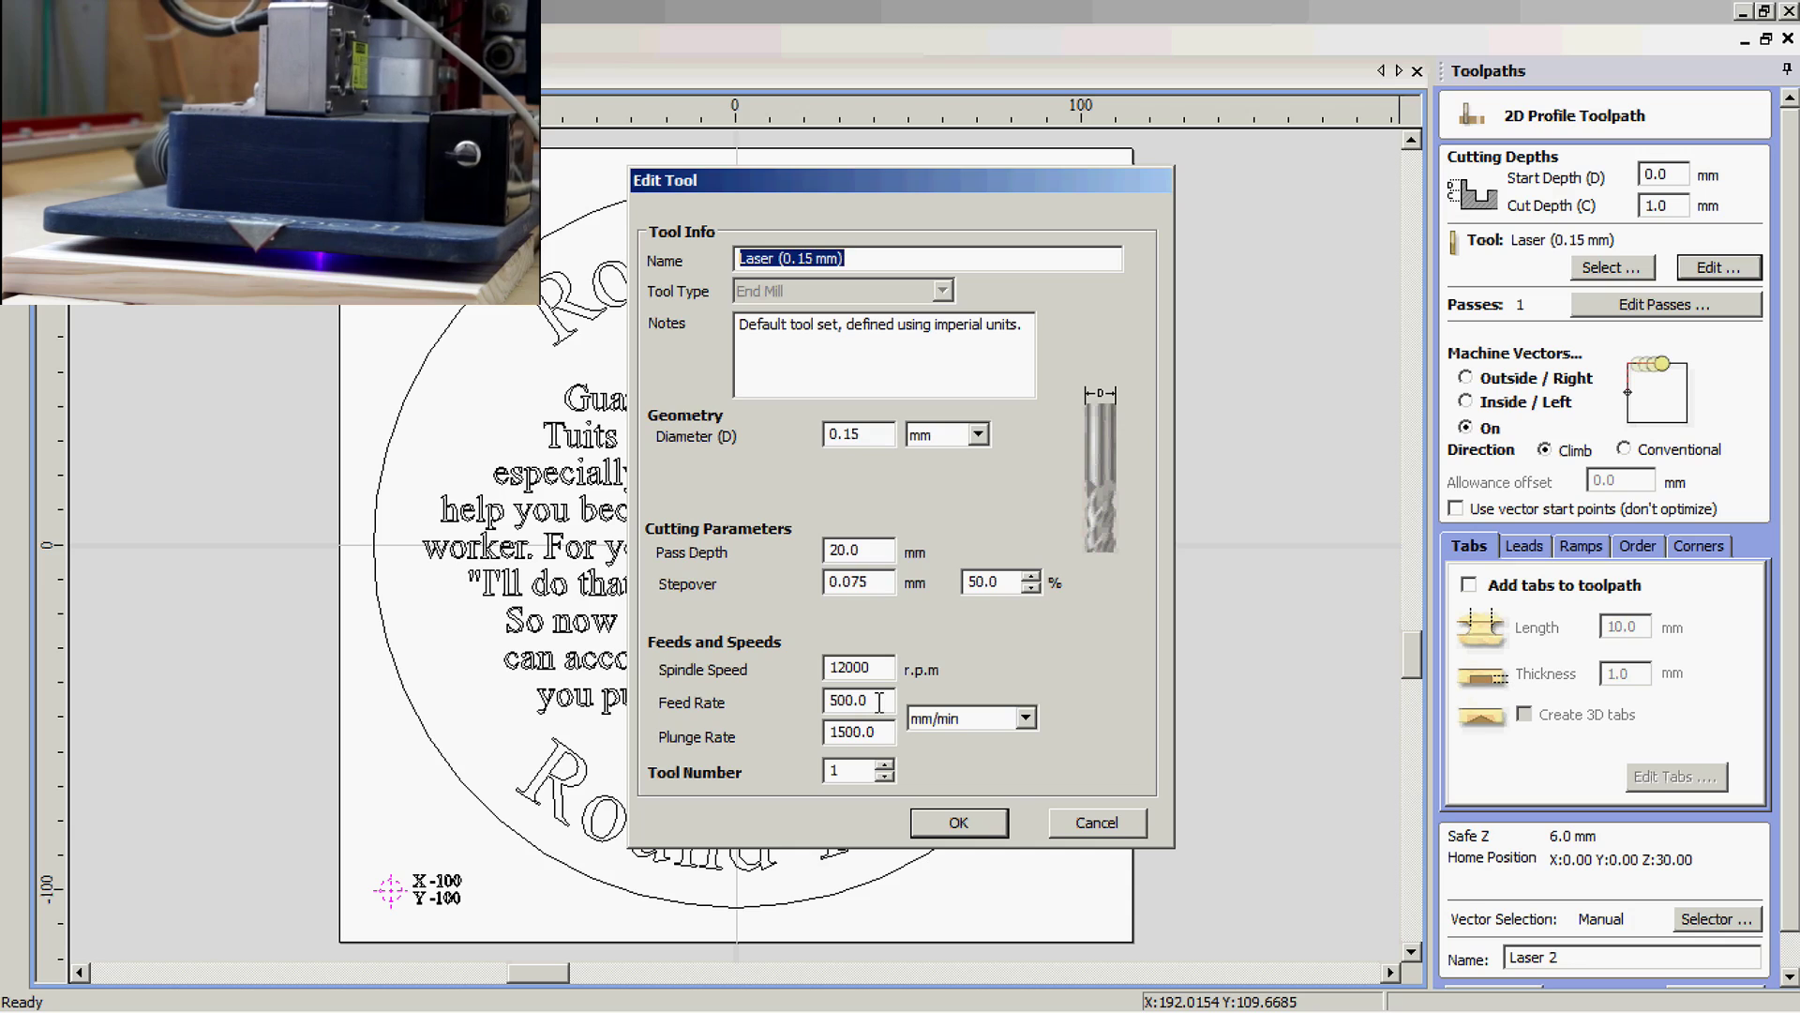
pyautogui.click(958, 823)
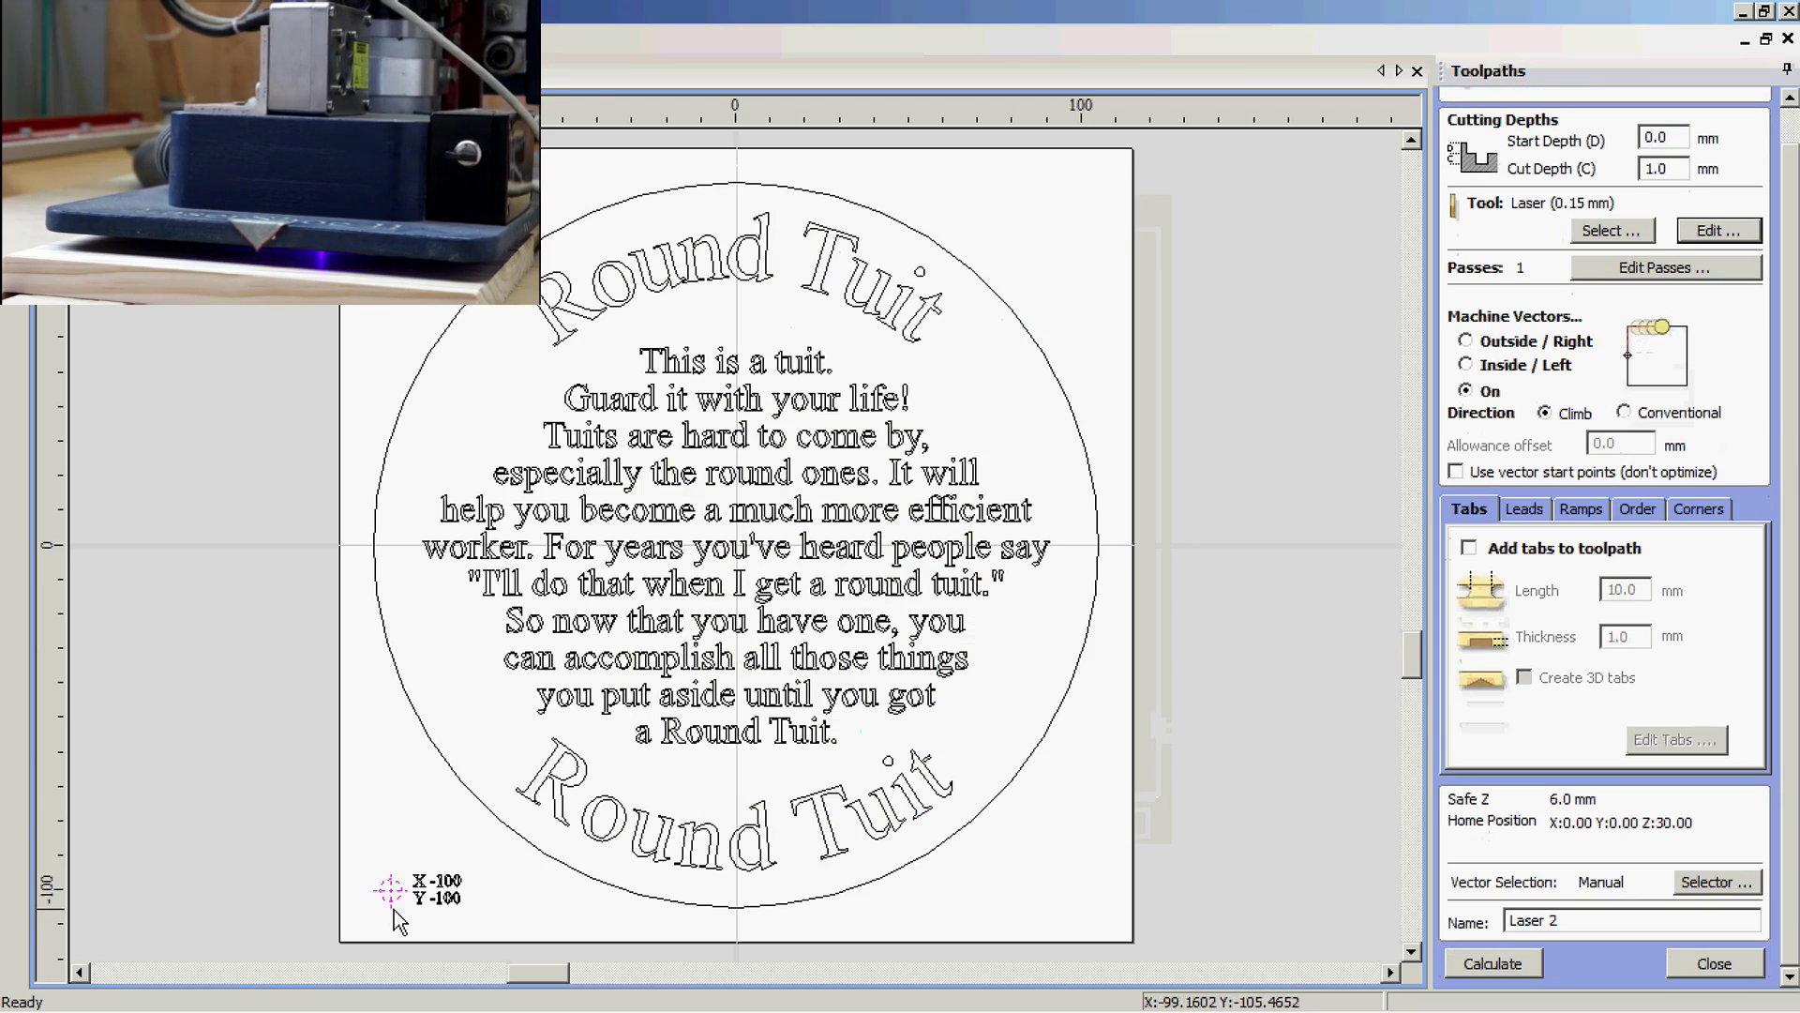
# Step: Select the origin marker circle and crosshair, then calculate the Laser 2 on-vector toolpath
pyautogui.scroll(2, 398, 914)
pyautogui.scroll(3, 401, 919)
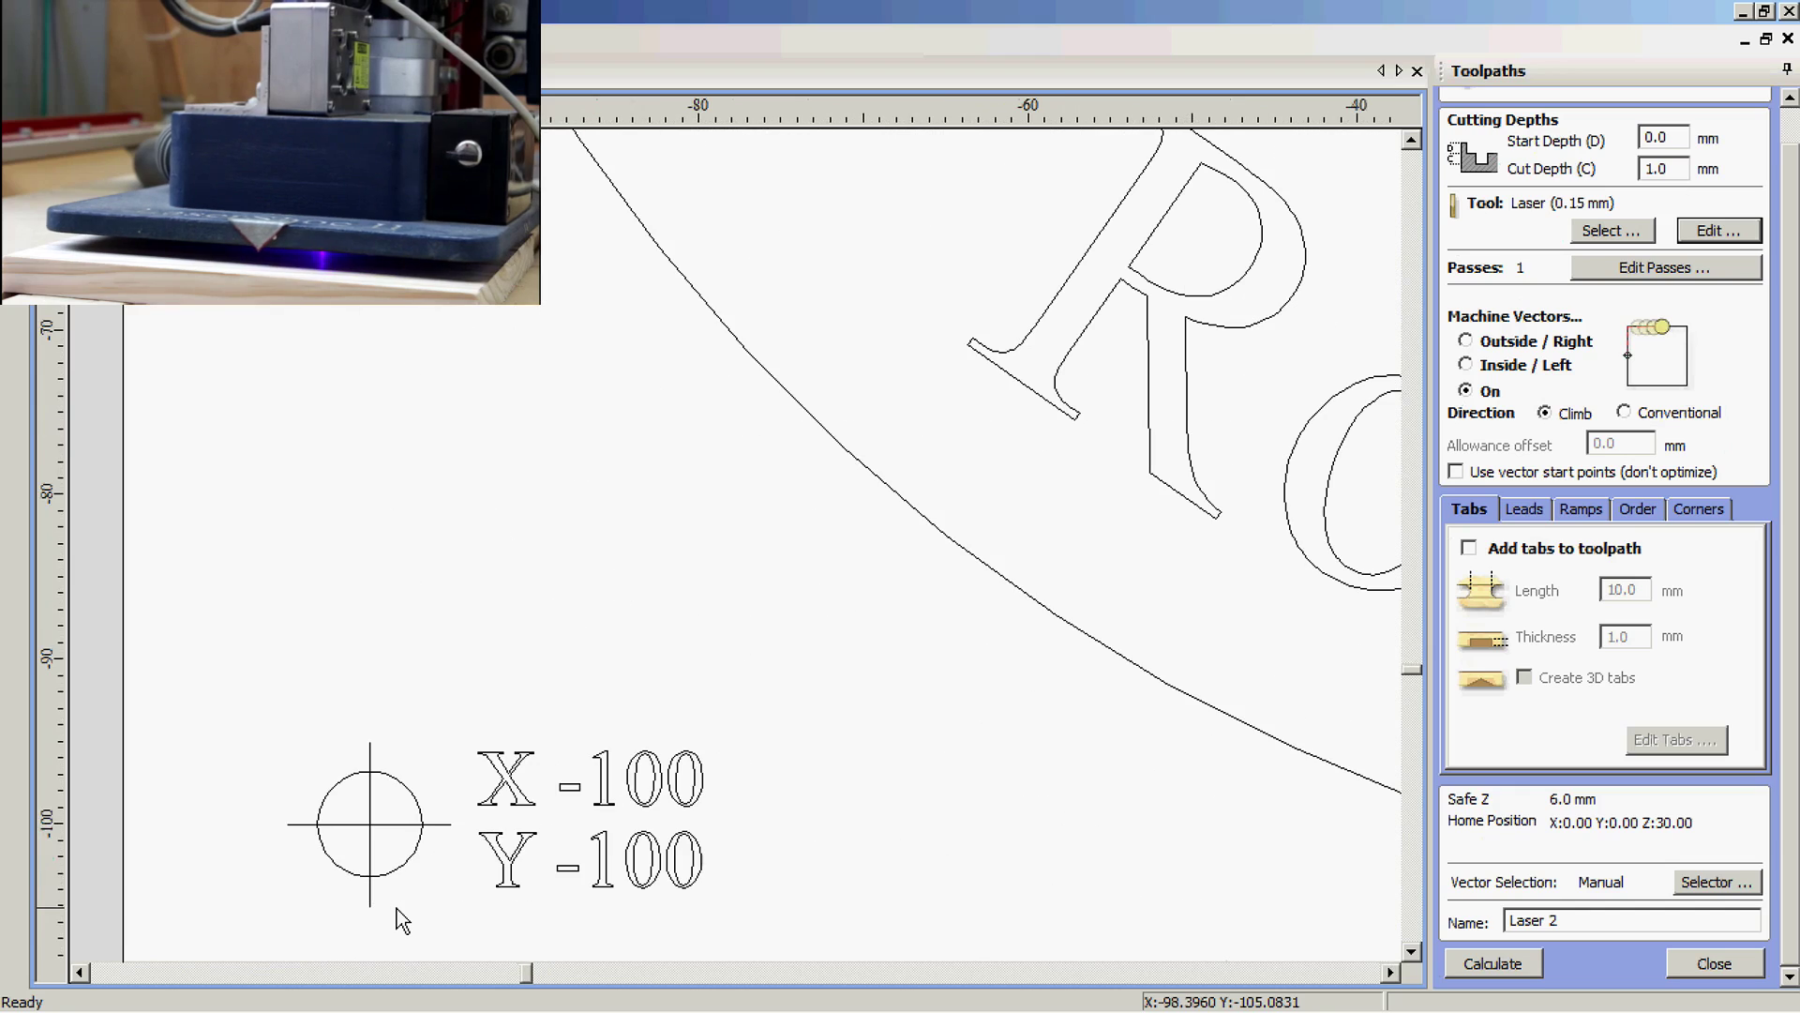
pyautogui.click(371, 747)
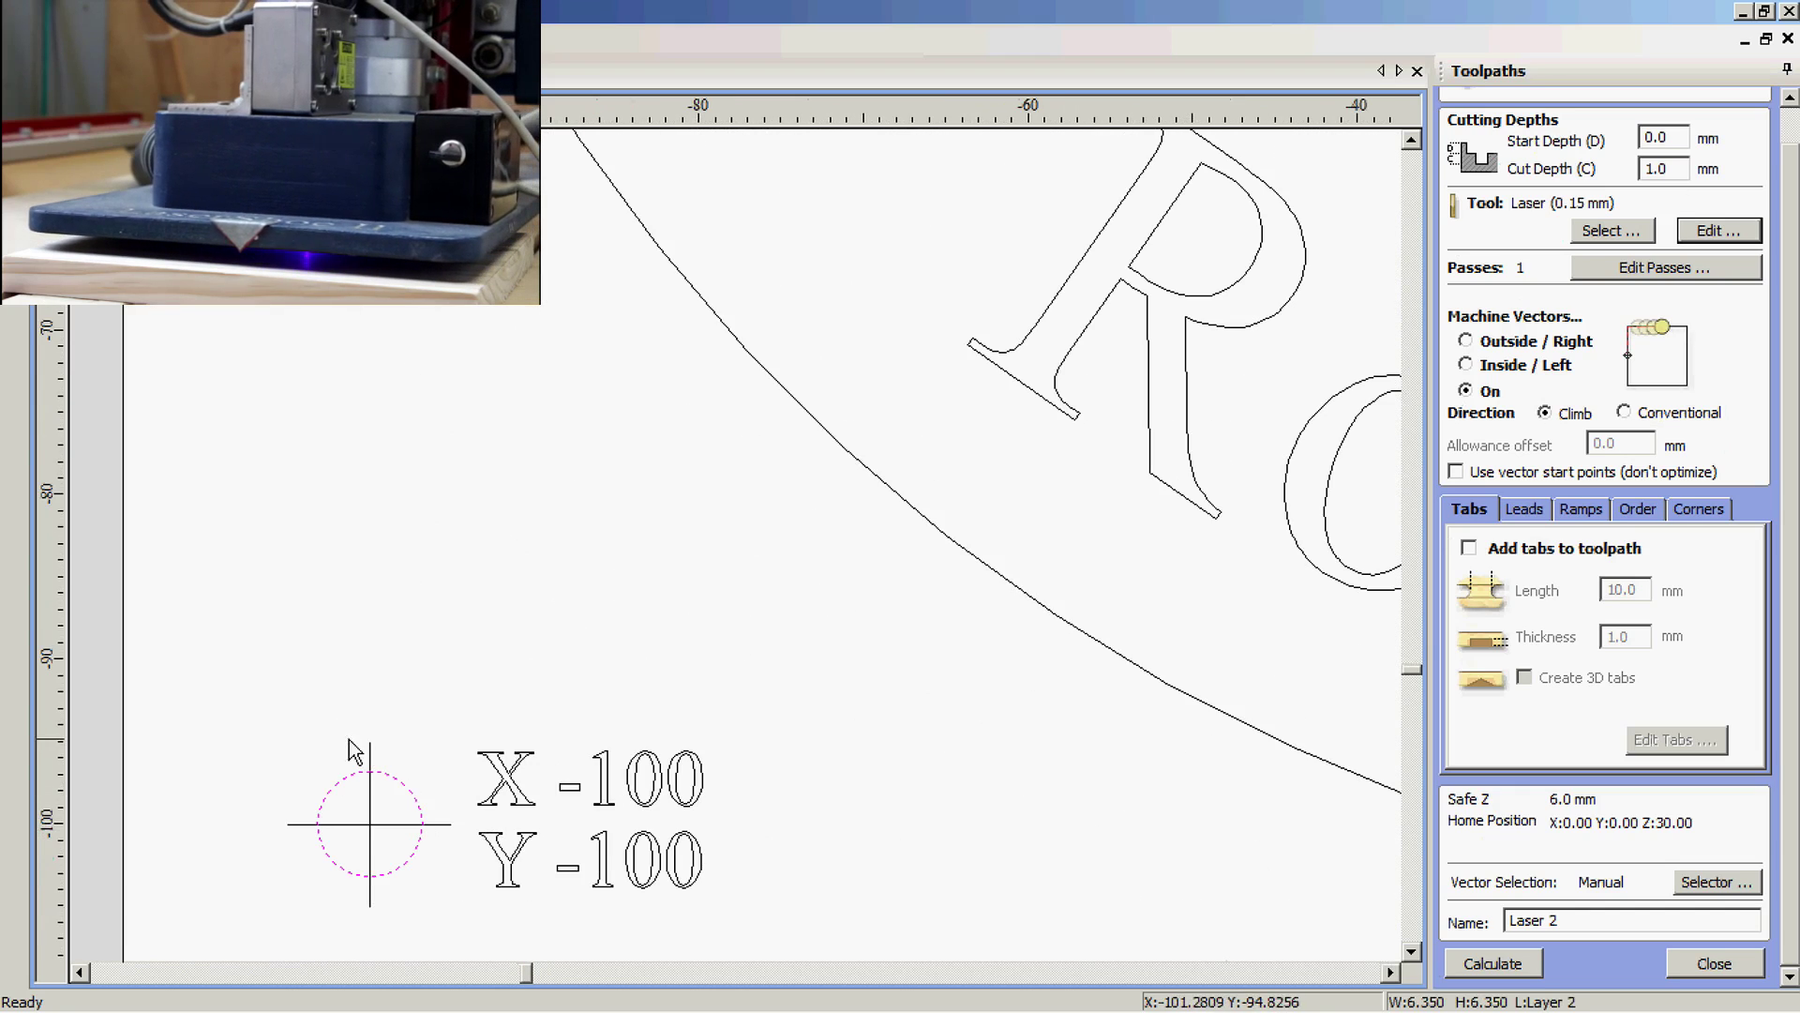
pyautogui.moveTo(266, 711); pyautogui.dragTo(469, 912)
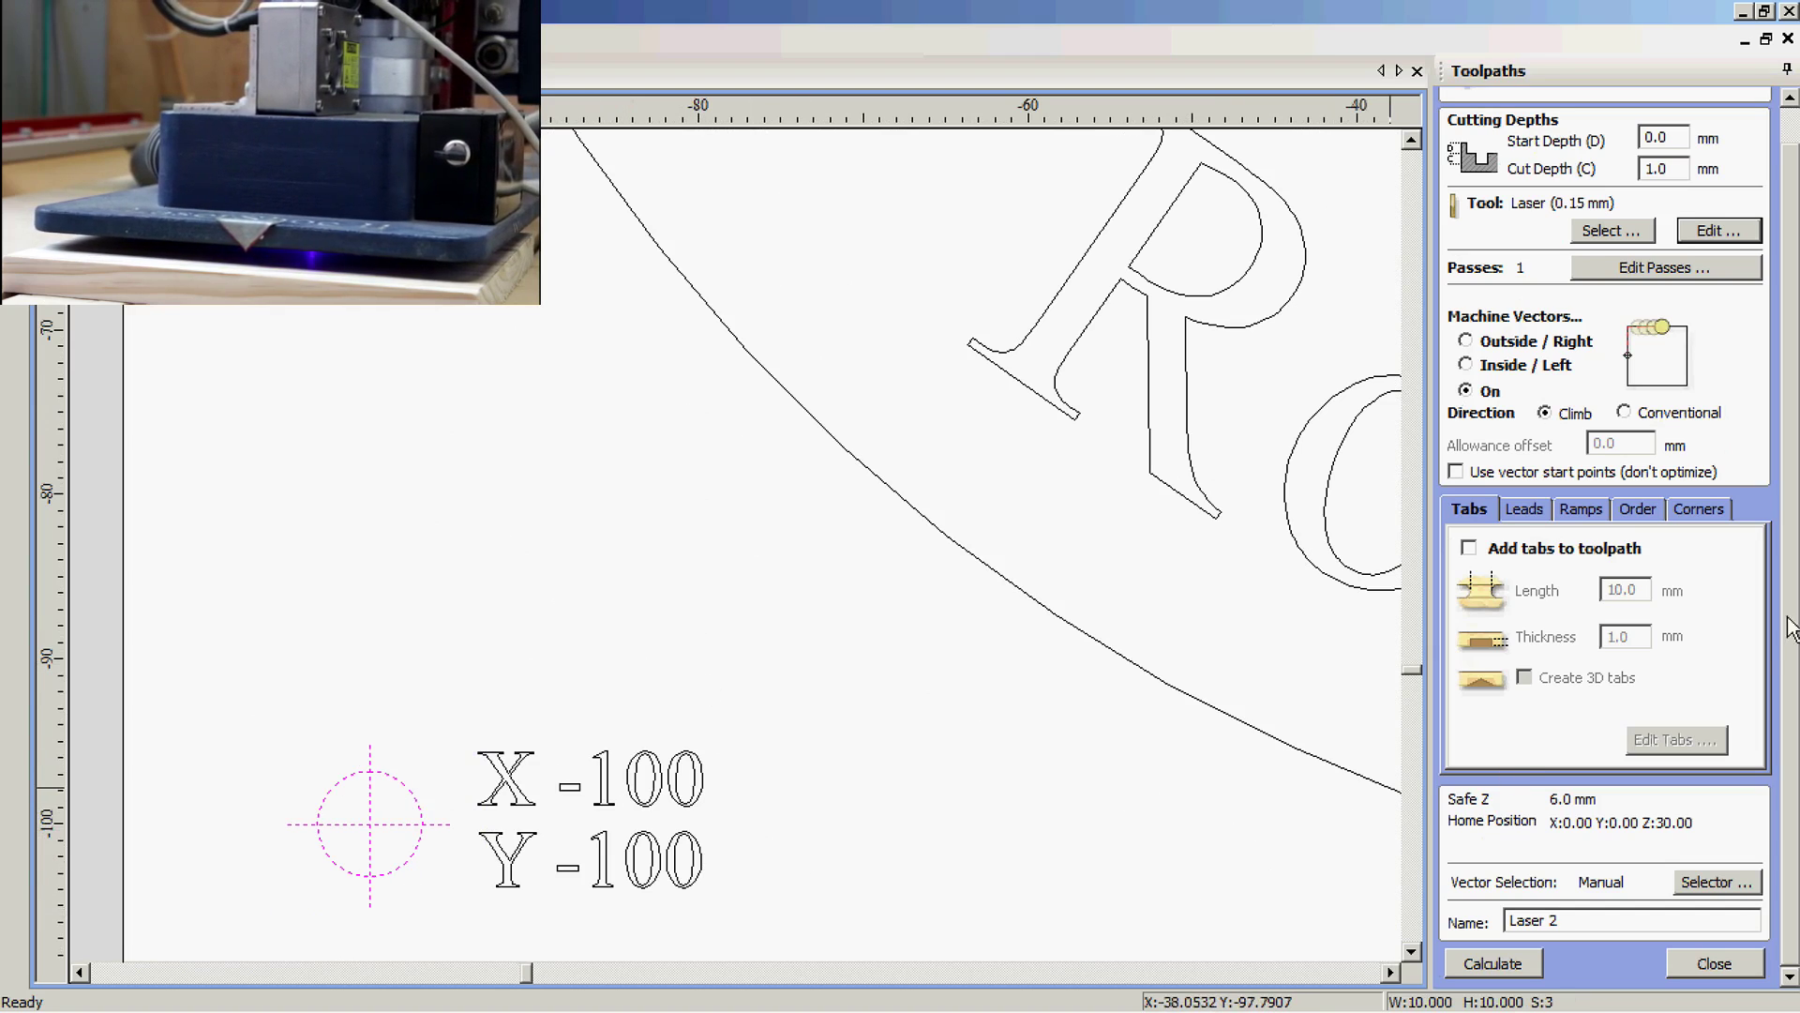
pyautogui.click(1498, 959)
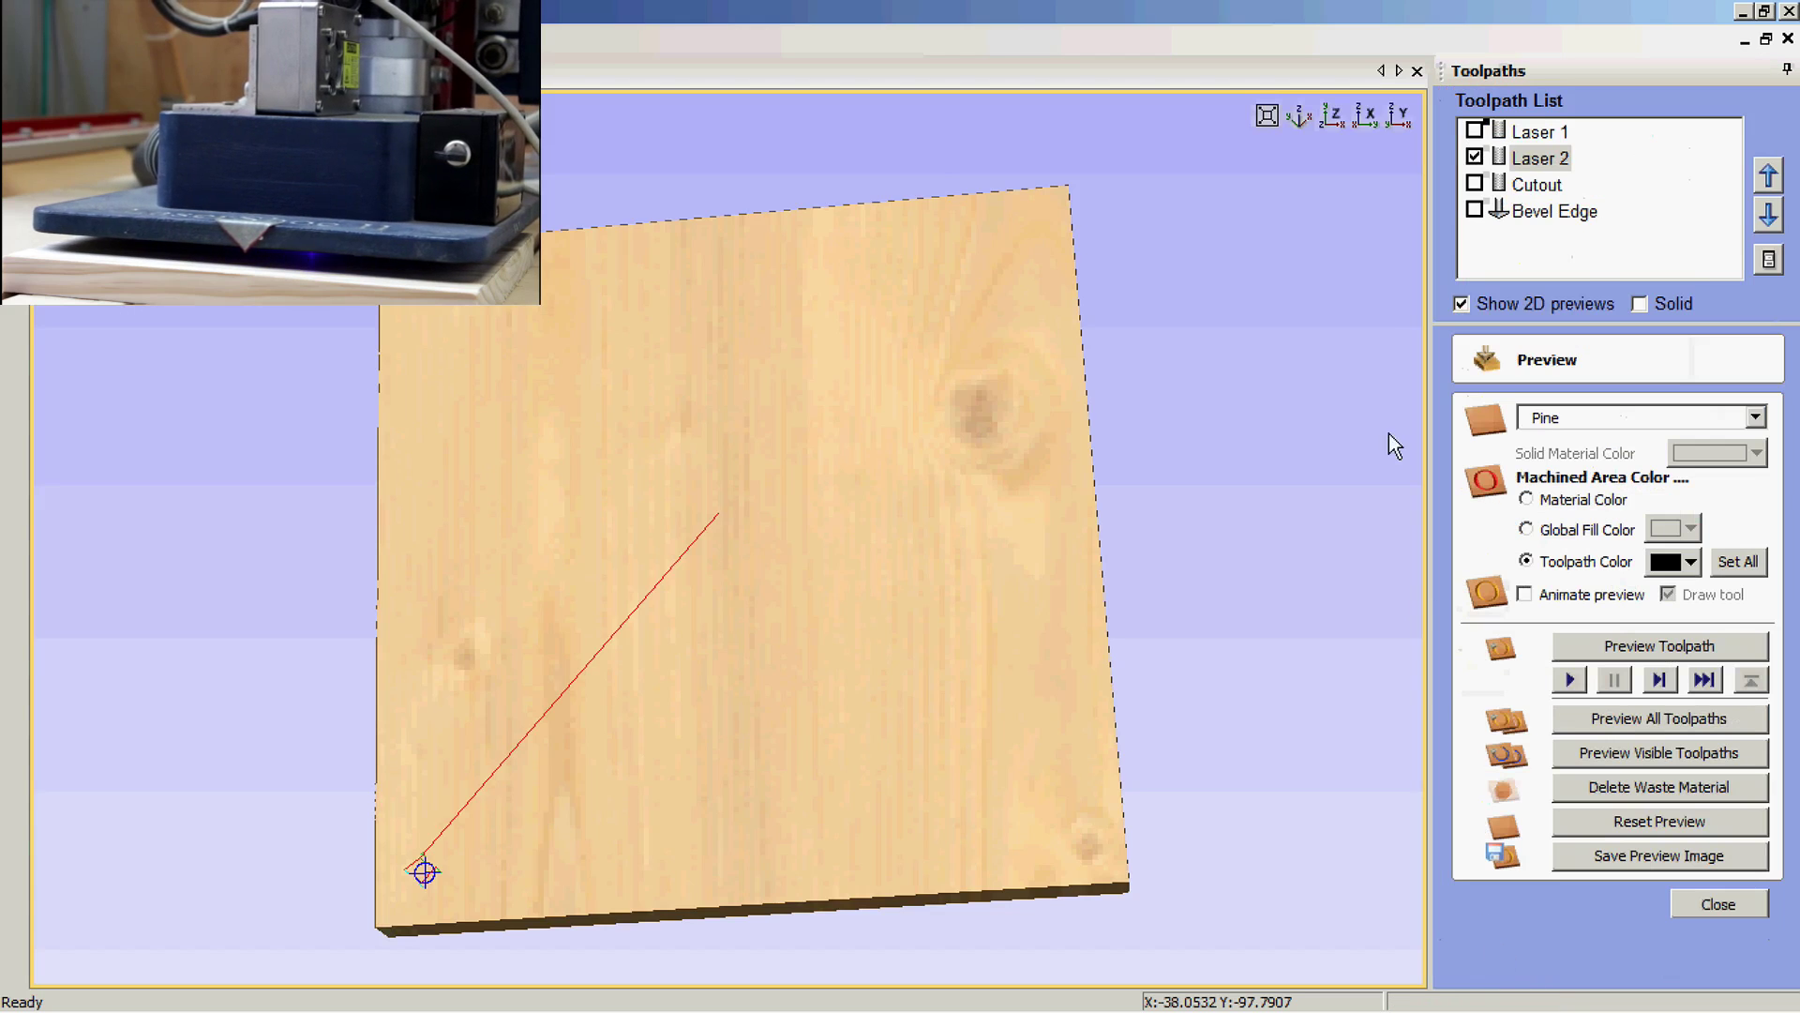
# Step: Preview the Laser 1 text and Laser 2 origin marker engravings on the pine board in 3D
pyautogui.click(1475, 131)
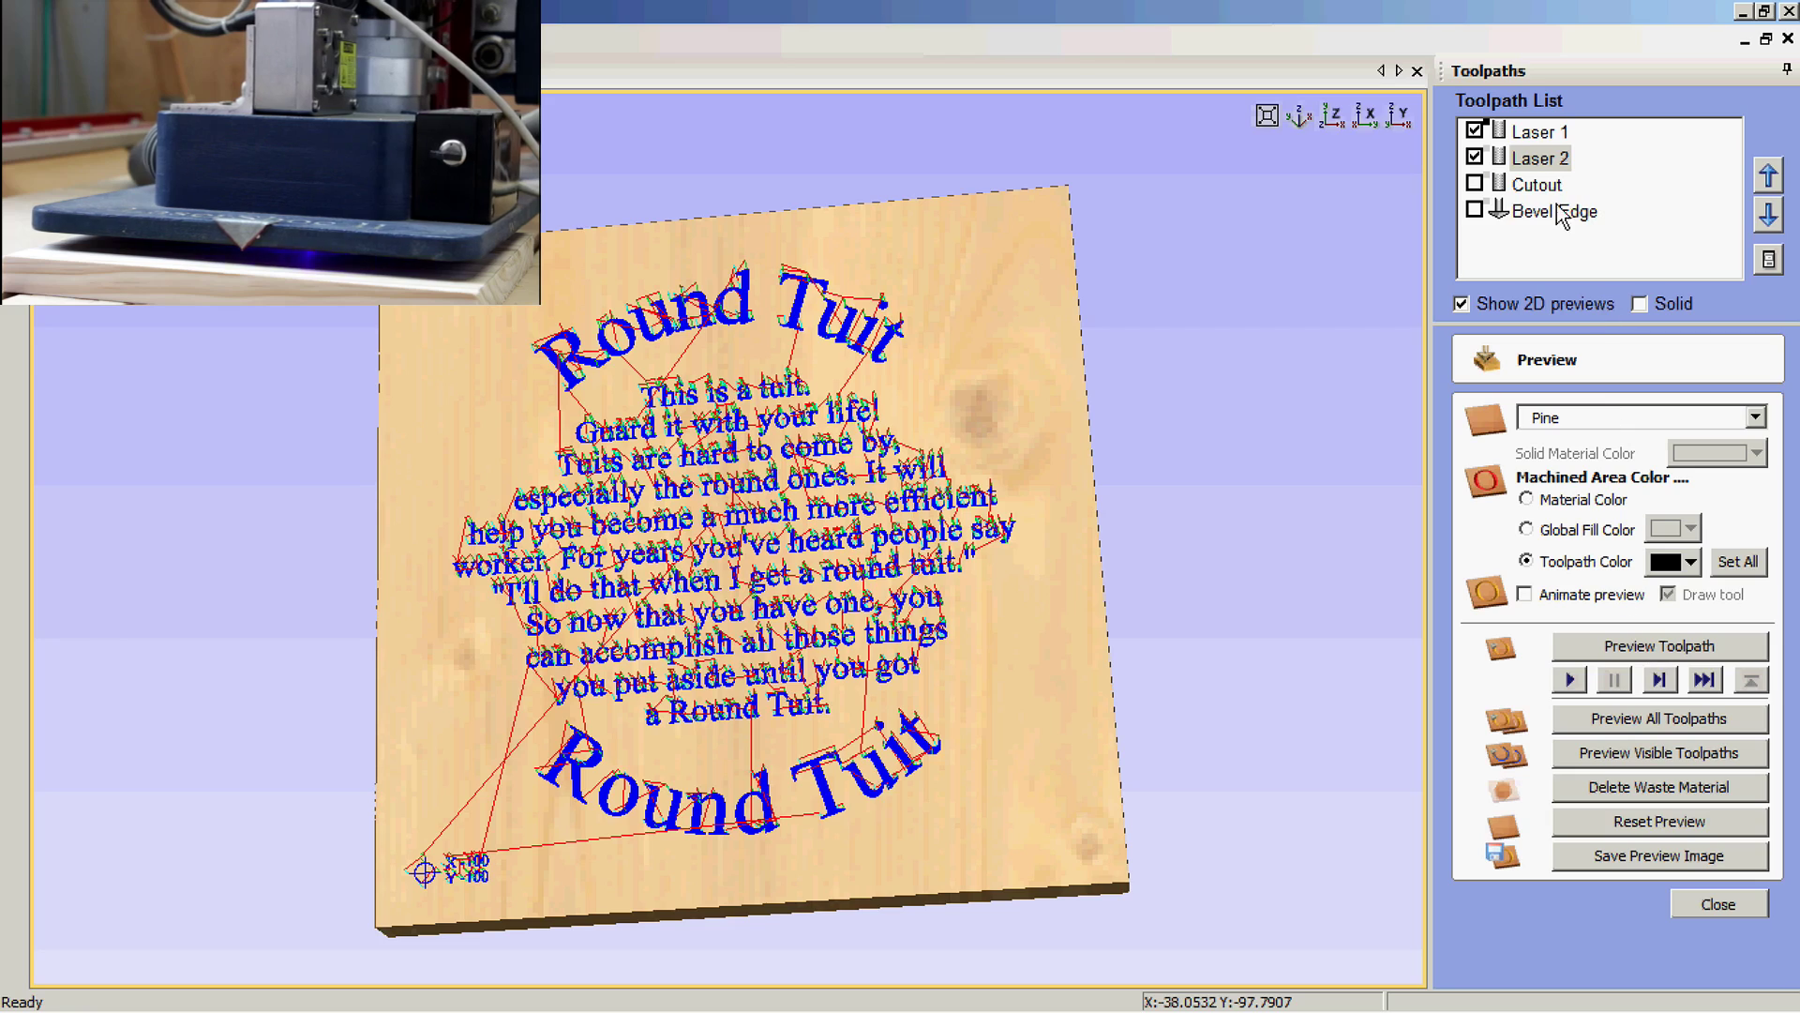
pyautogui.click(1538, 131)
pyautogui.click(1615, 647)
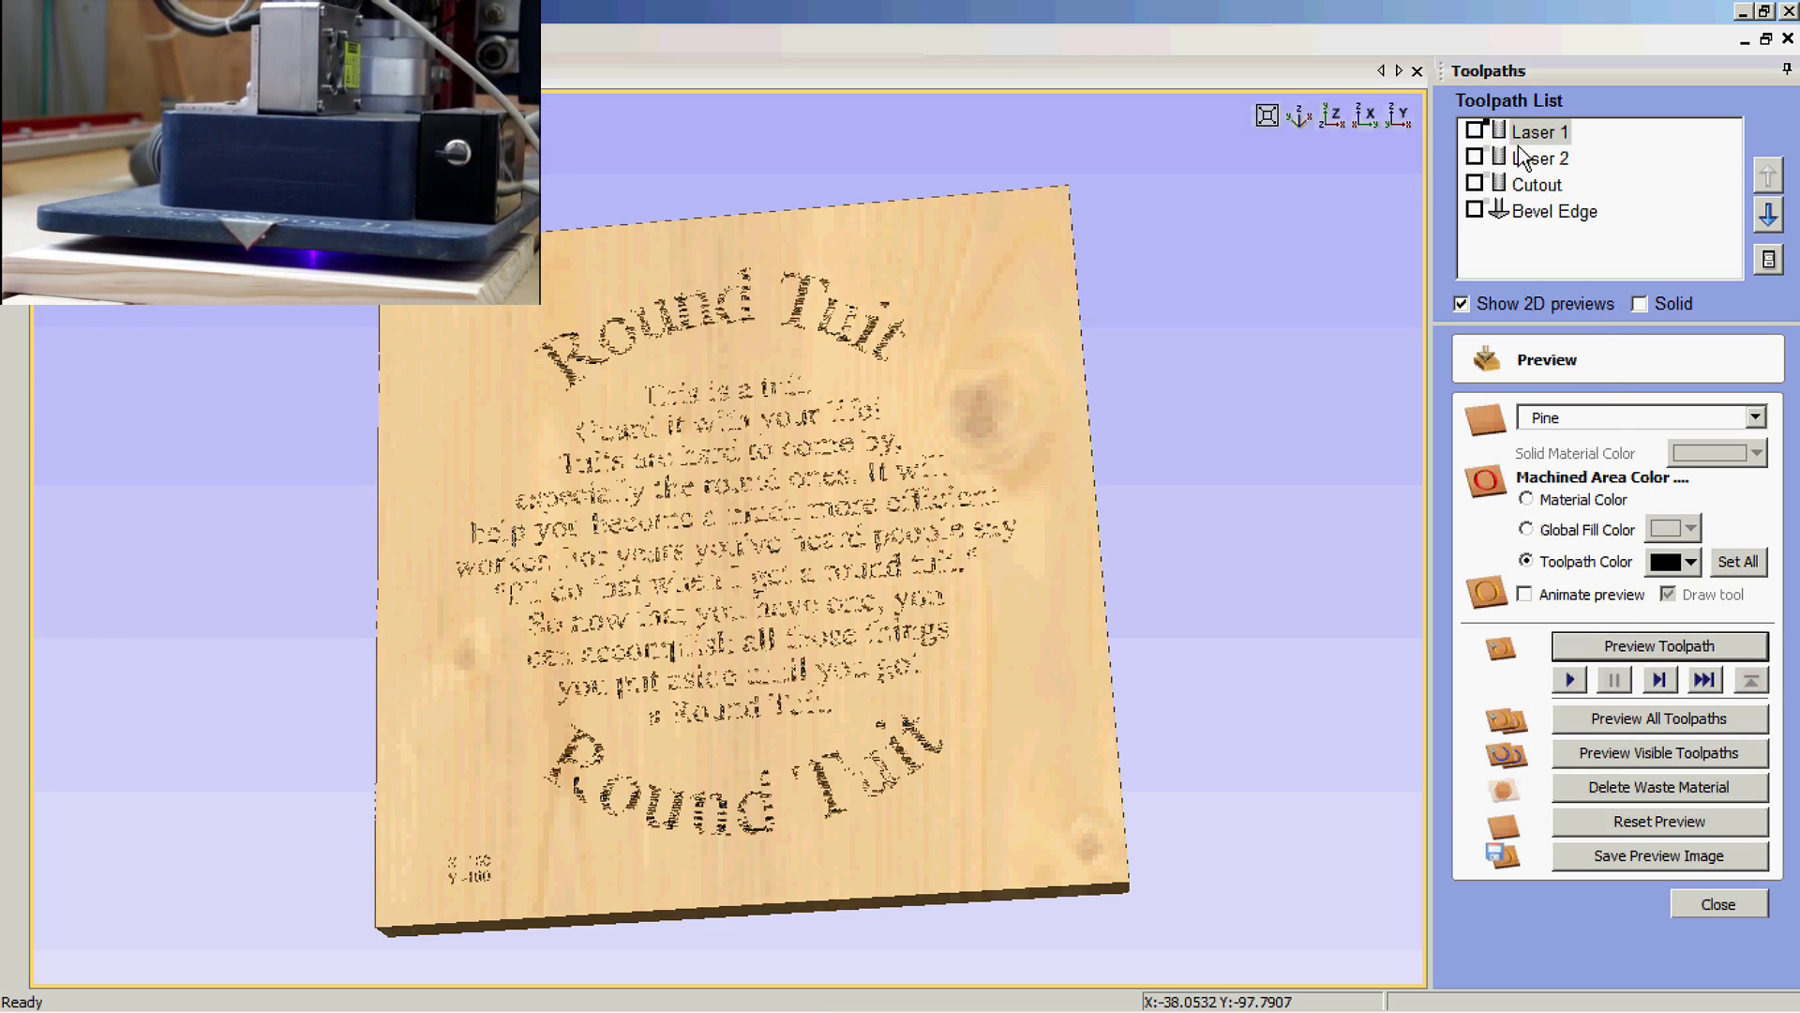
pyautogui.click(1600, 646)
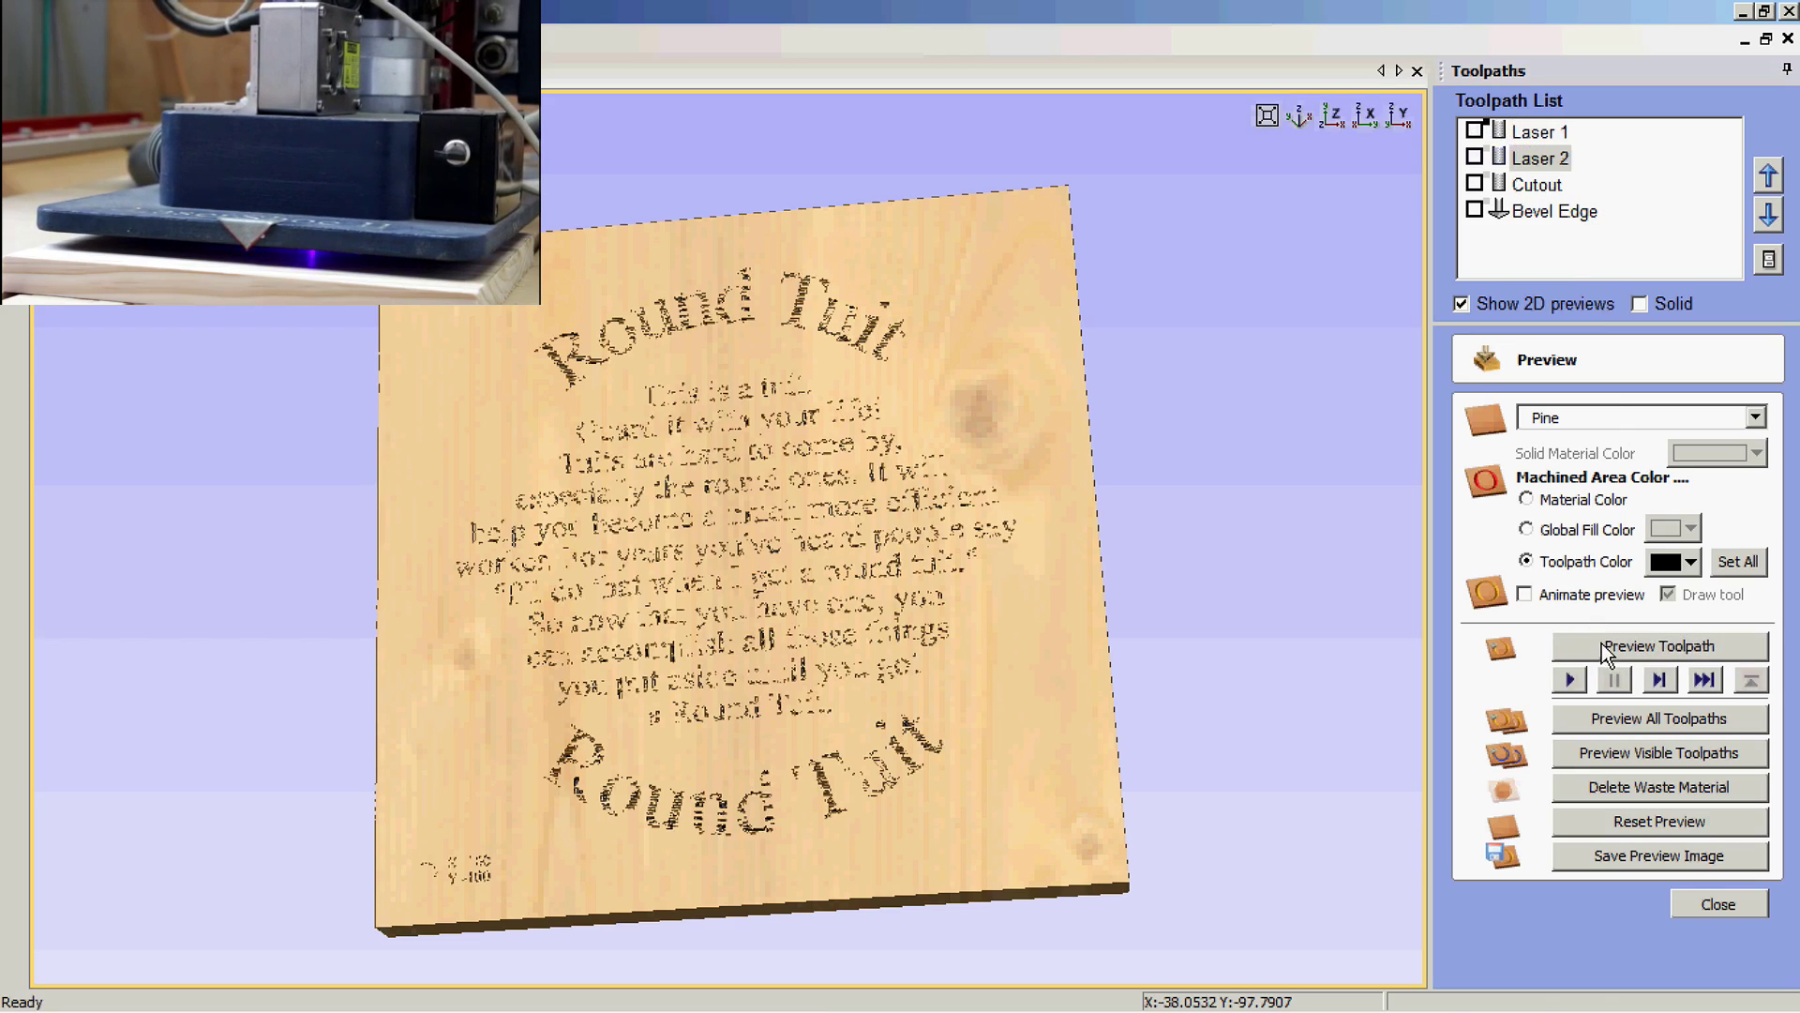
pyautogui.scroll(6, 508, 885)
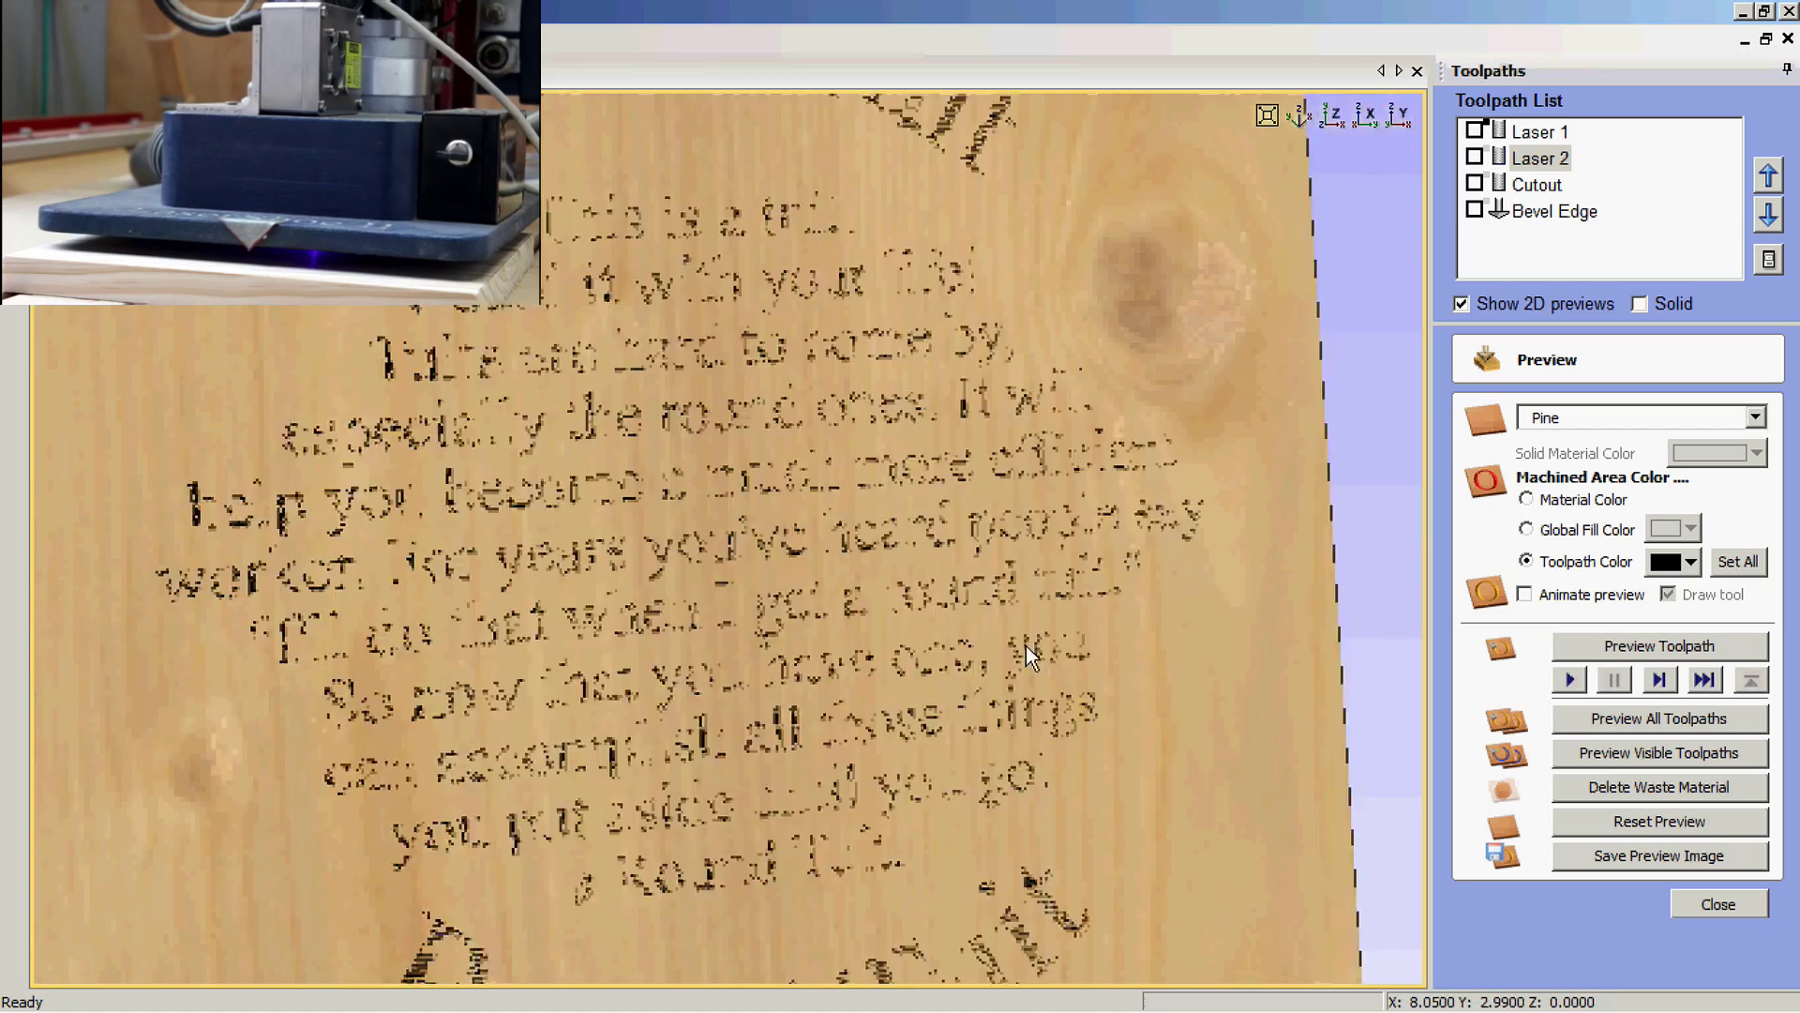
pyautogui.moveTo(1026, 645); pyautogui.dragTo(753, 612)
pyautogui.scroll(-6, 768, 565)
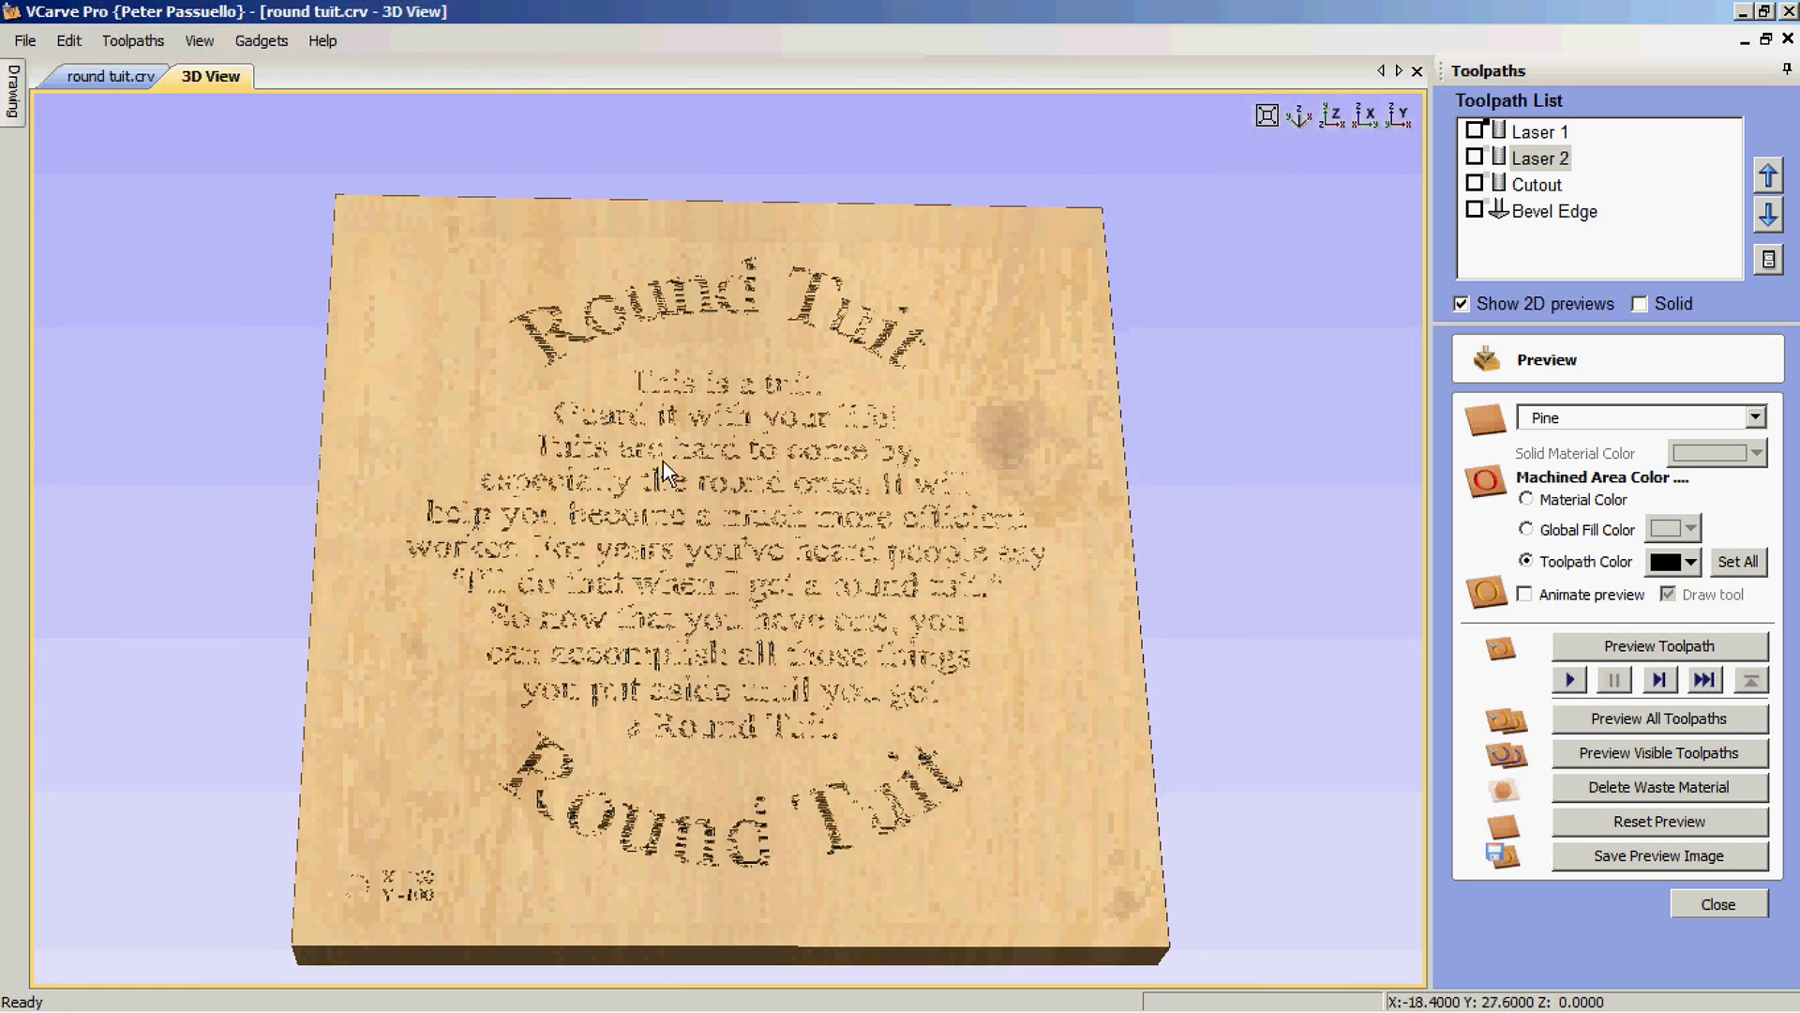
pyautogui.click(144, 47)
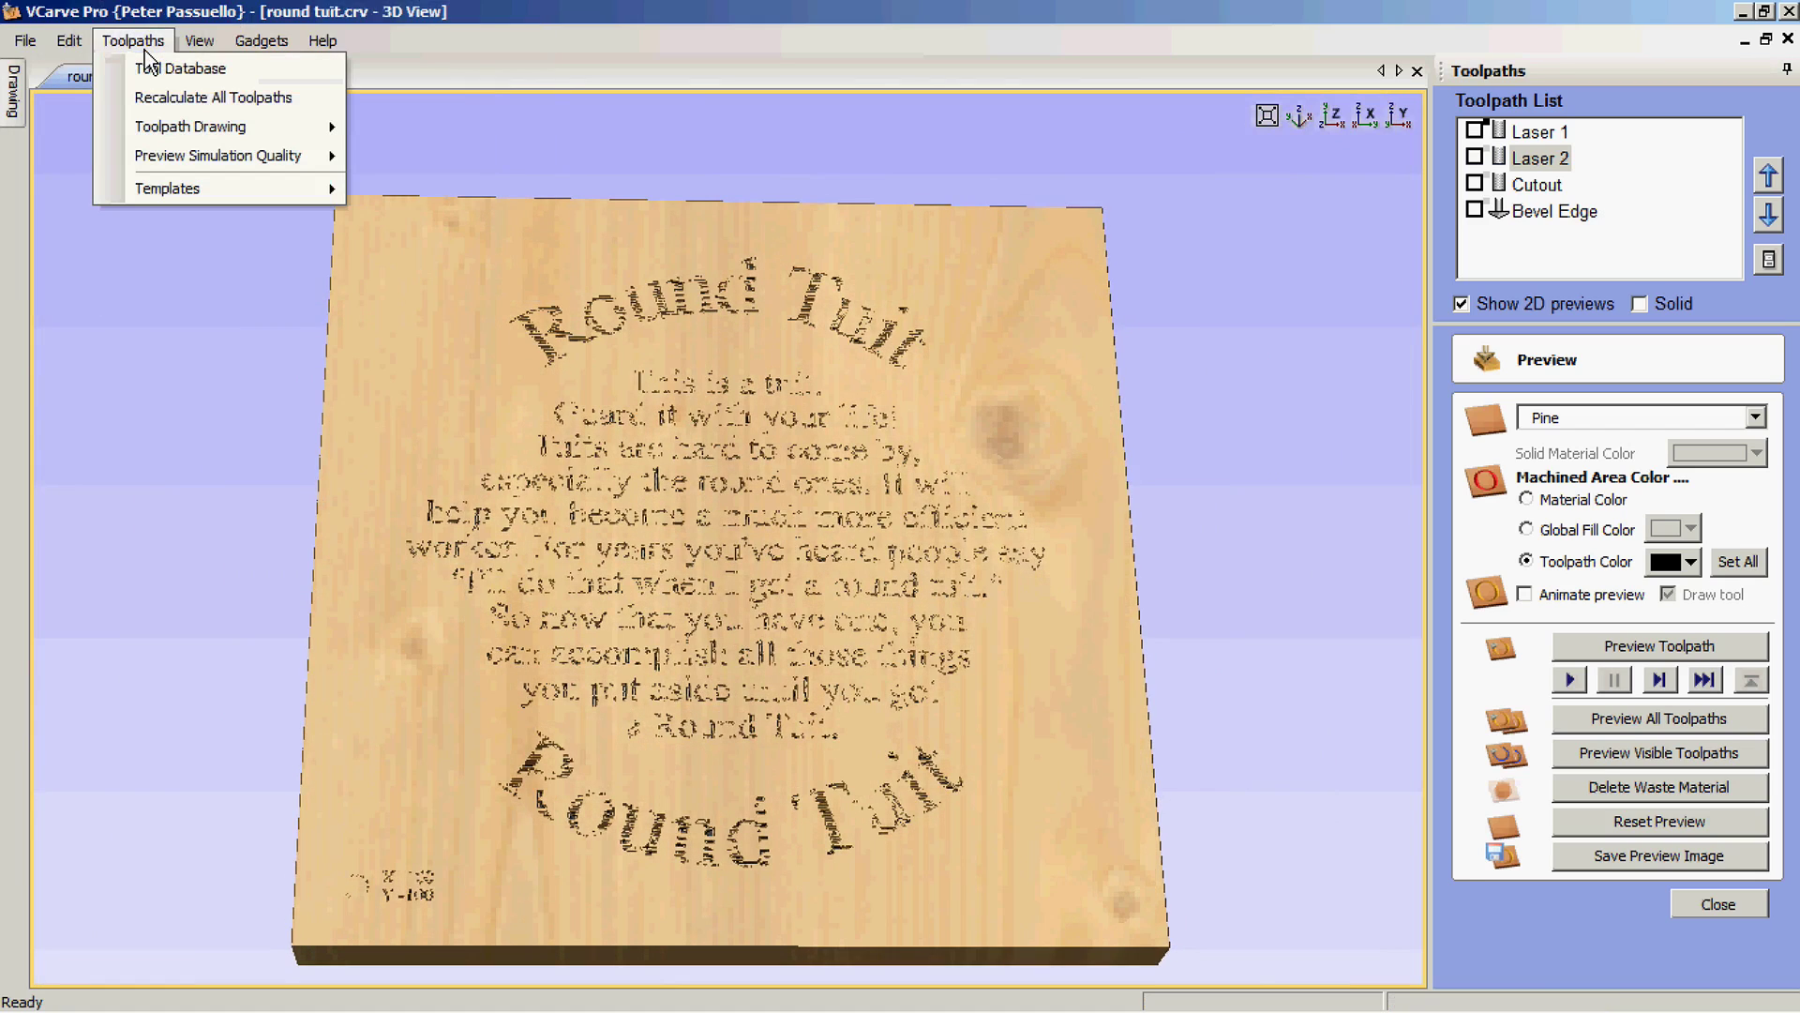
# Step: Set preview simulation to Best Quality and re-simulate Laser 1 and Laser 2
pyautogui.moveTo(182, 156)
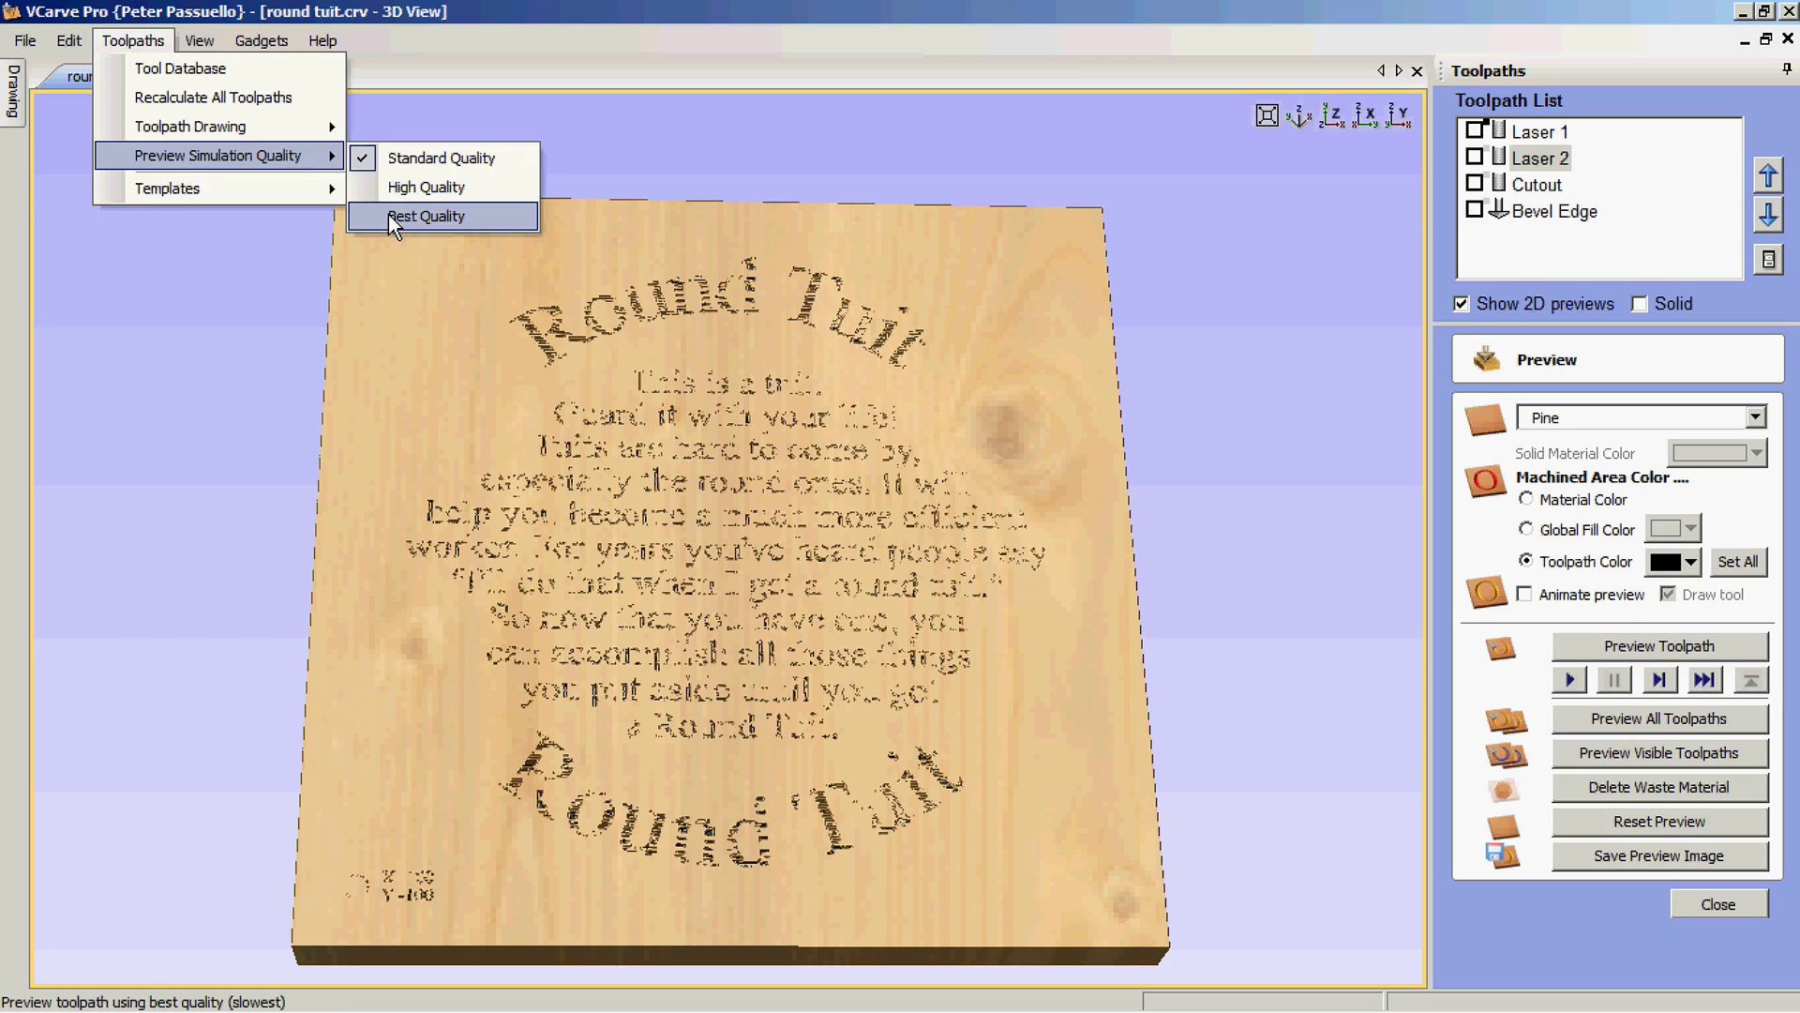
pyautogui.click(425, 216)
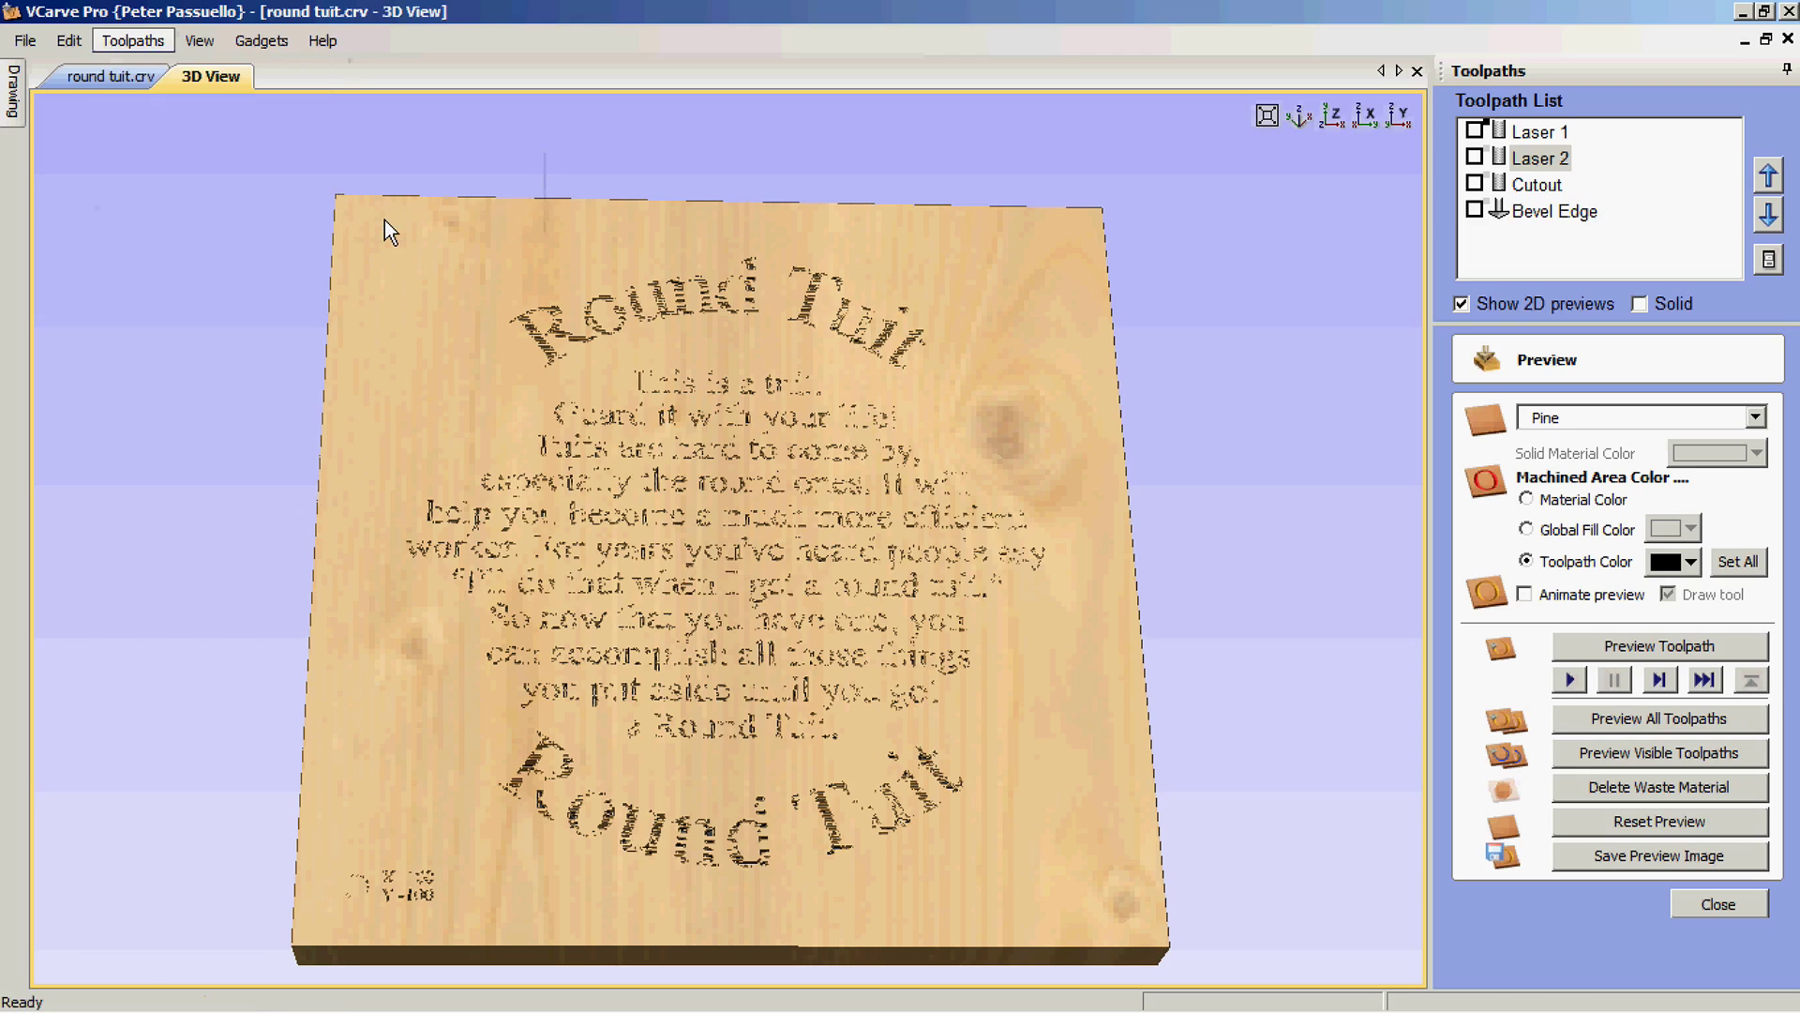
pyautogui.click(1531, 133)
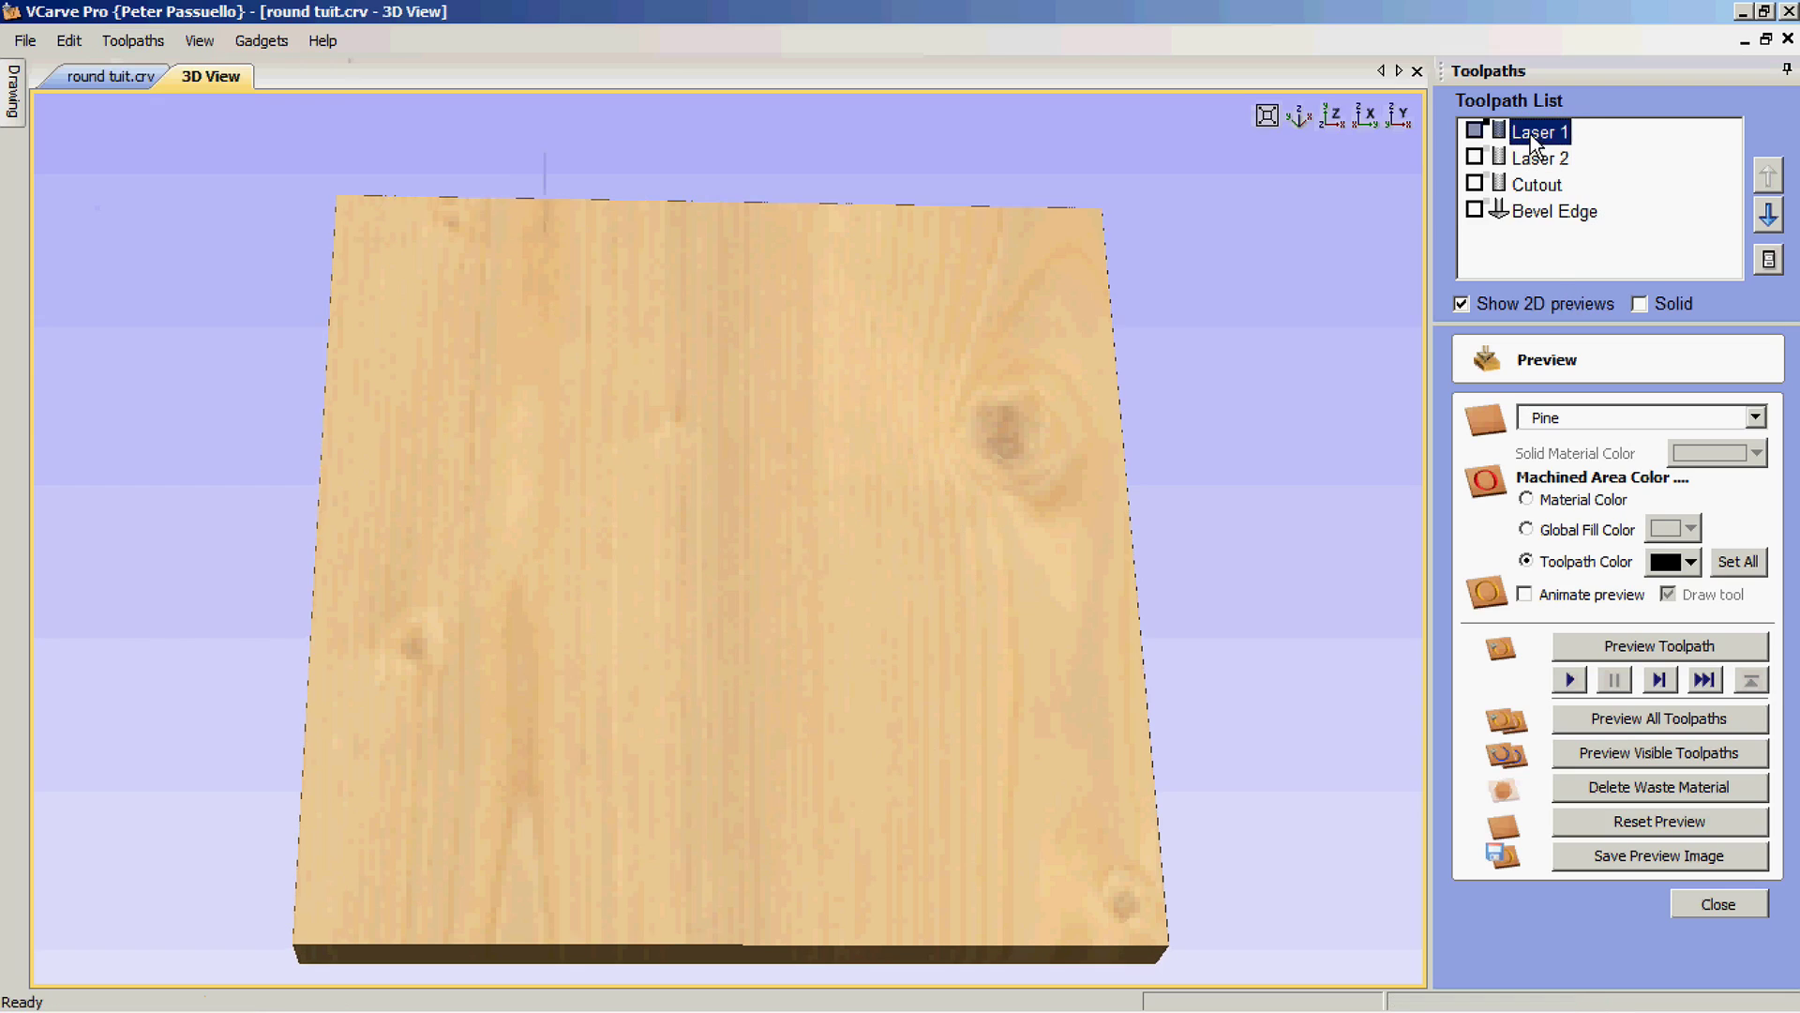
pyautogui.click(1625, 647)
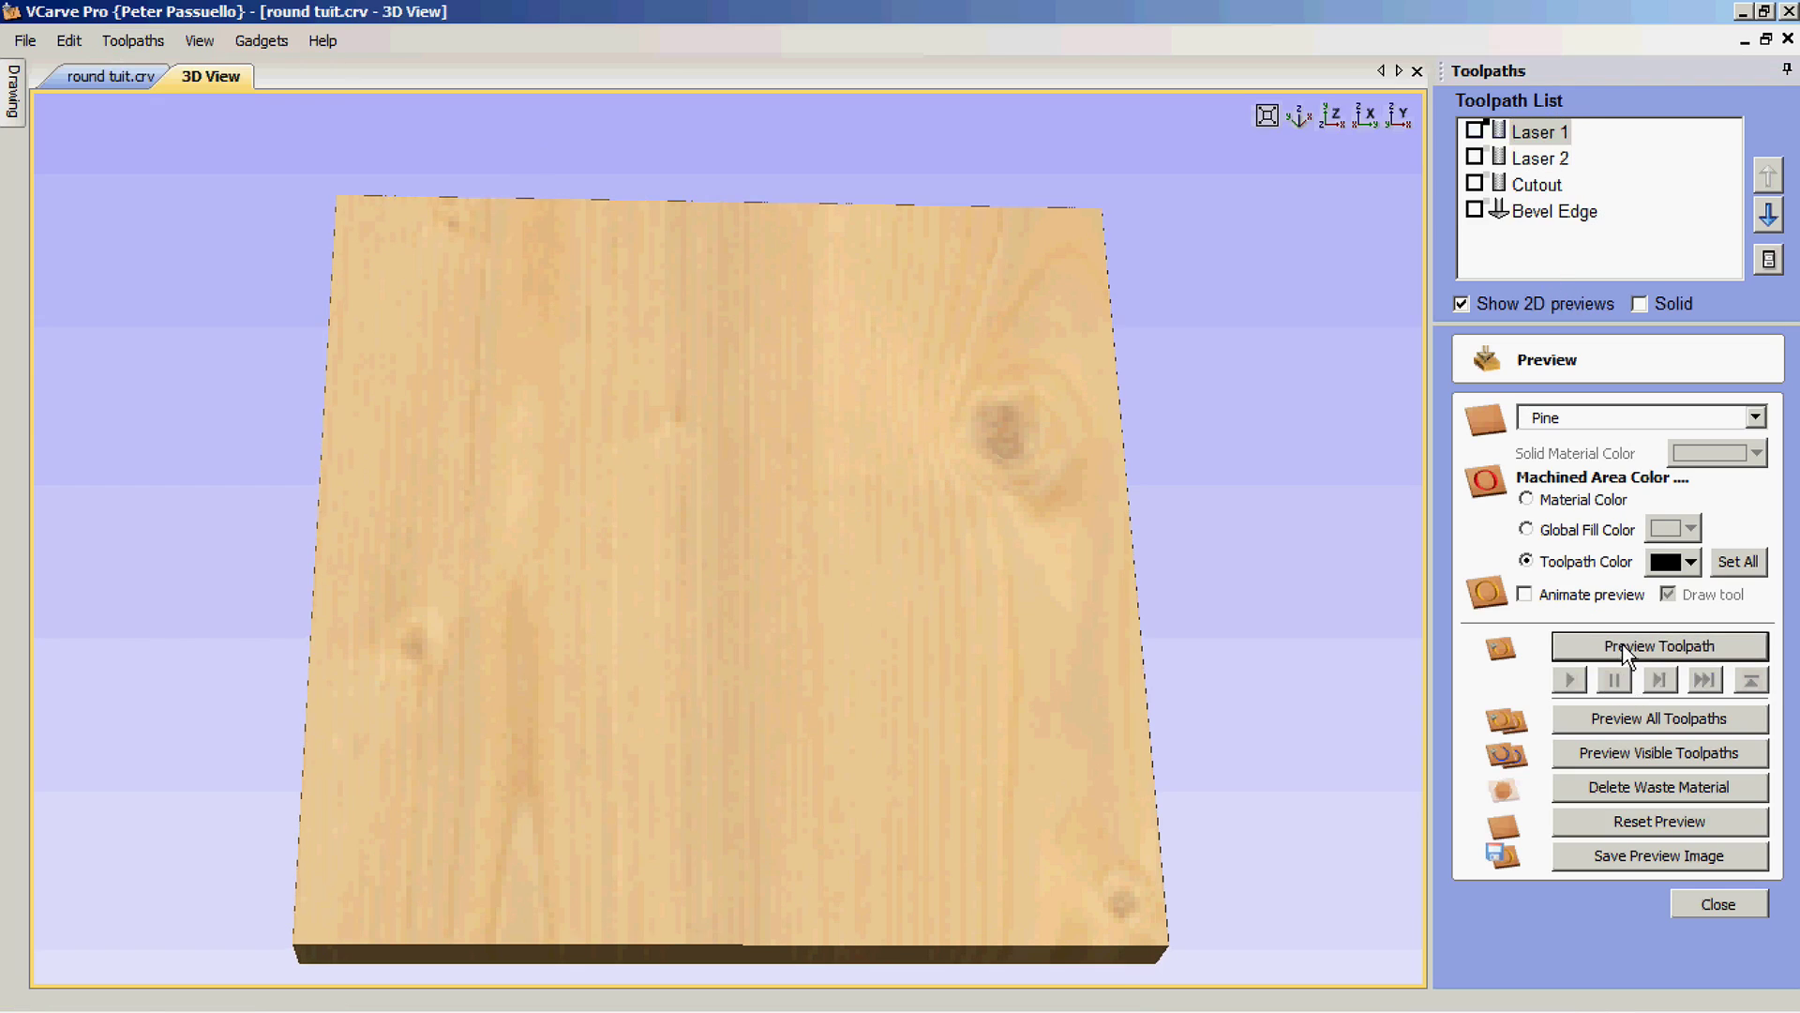
pyautogui.click(1540, 158)
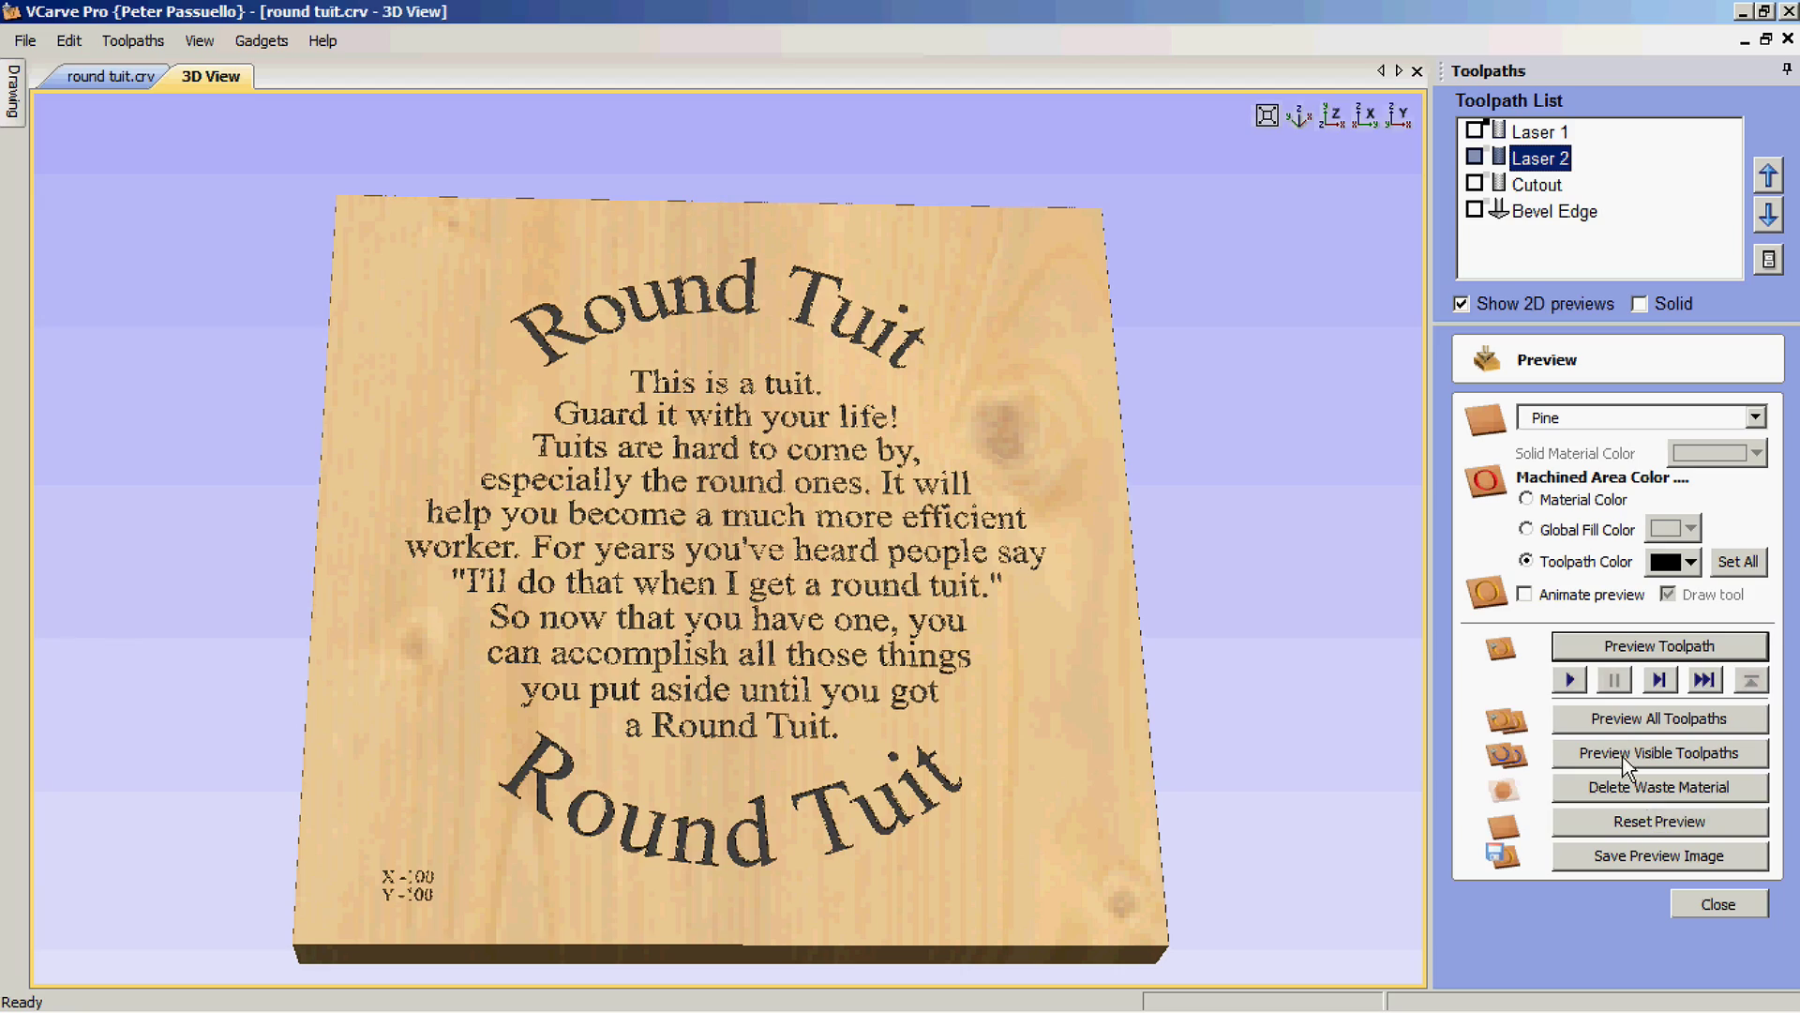
pyautogui.click(1626, 651)
# Step: Orbit and zoom the 3D view to inspect the engraved board from a flatter angle
pyautogui.scroll(-2, 336, 915)
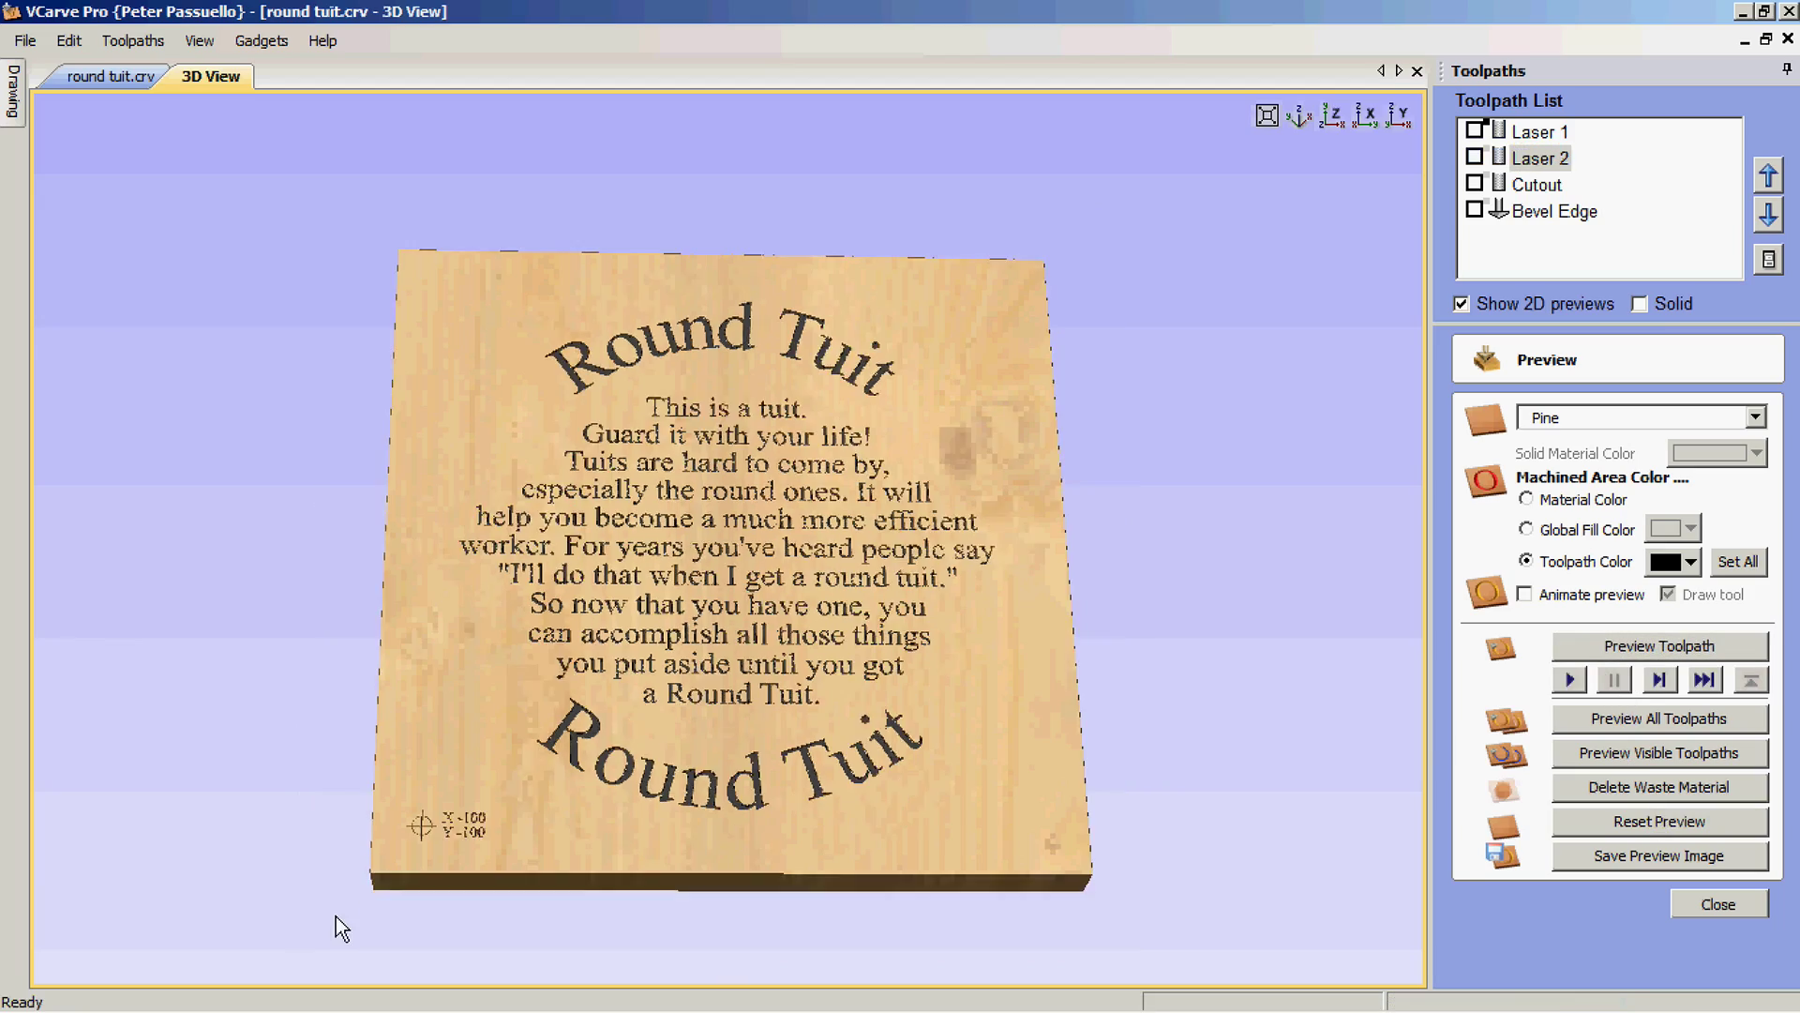
pyautogui.scroll(6, 338, 915)
pyautogui.moveTo(419, 836); pyautogui.dragTo(623, 474)
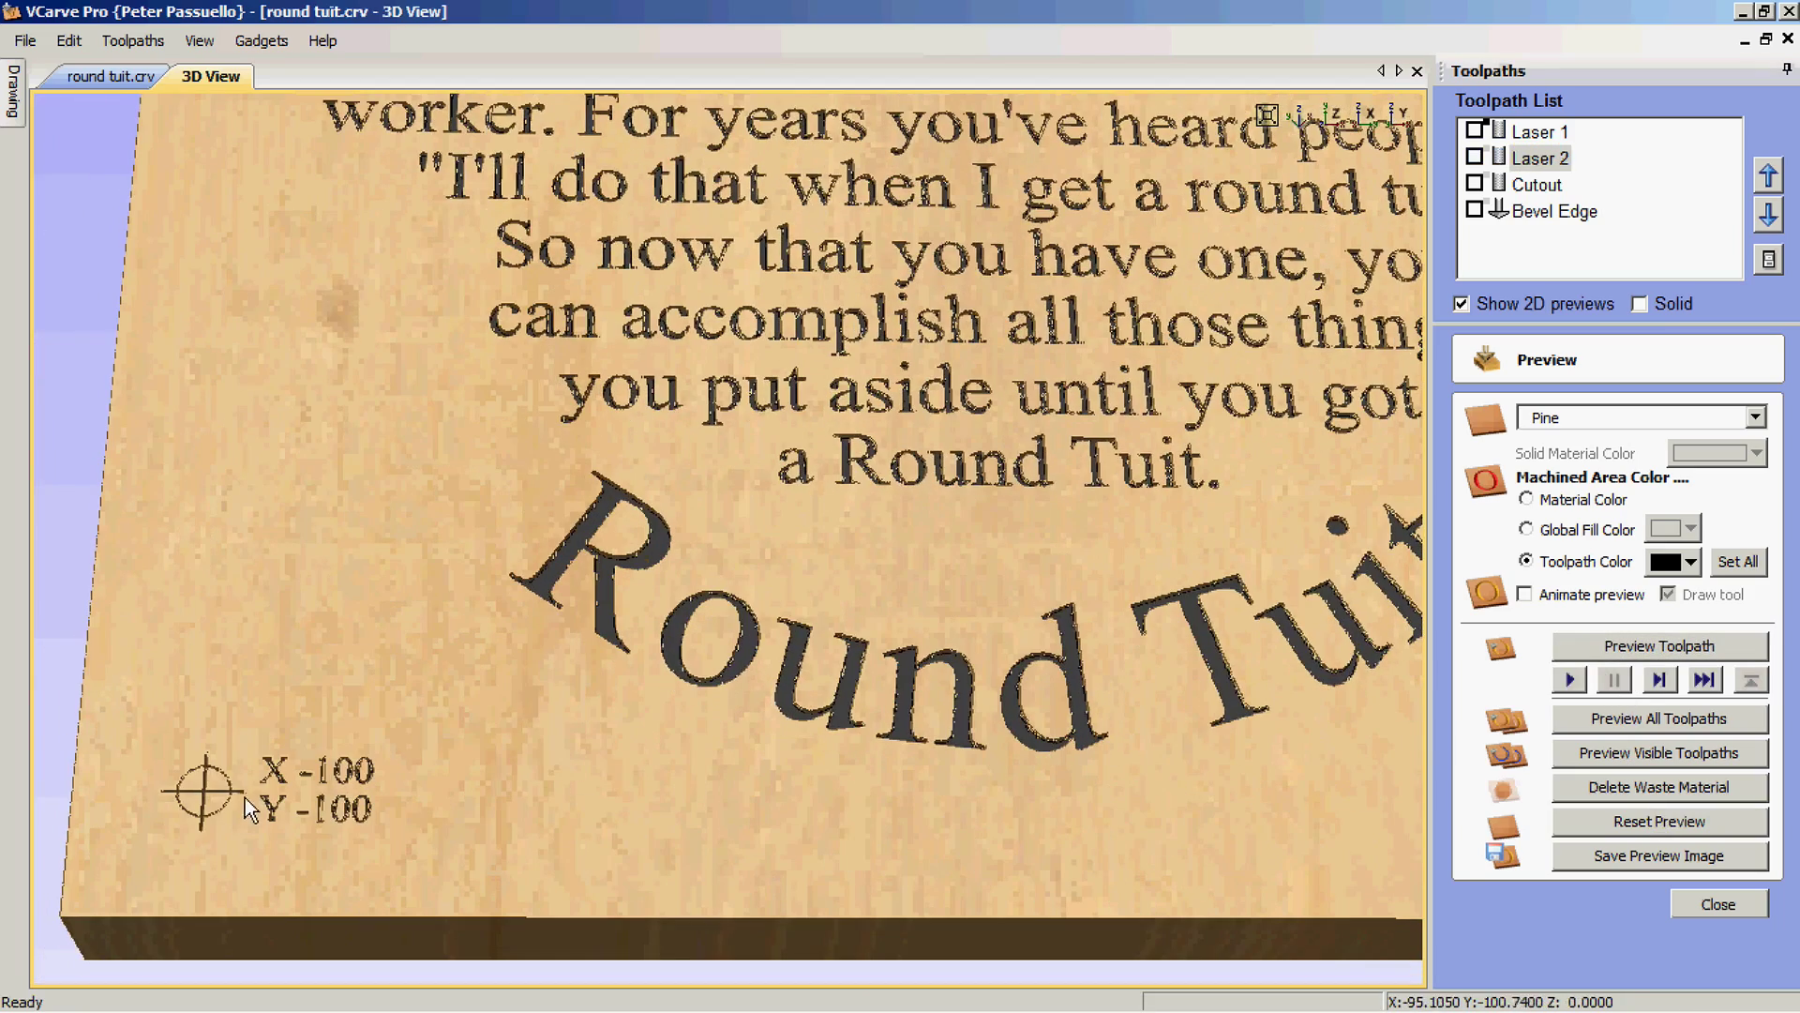
pyautogui.moveTo(763, 523); pyautogui.dragTo(739, 555)
pyautogui.scroll(-5, 739, 554)
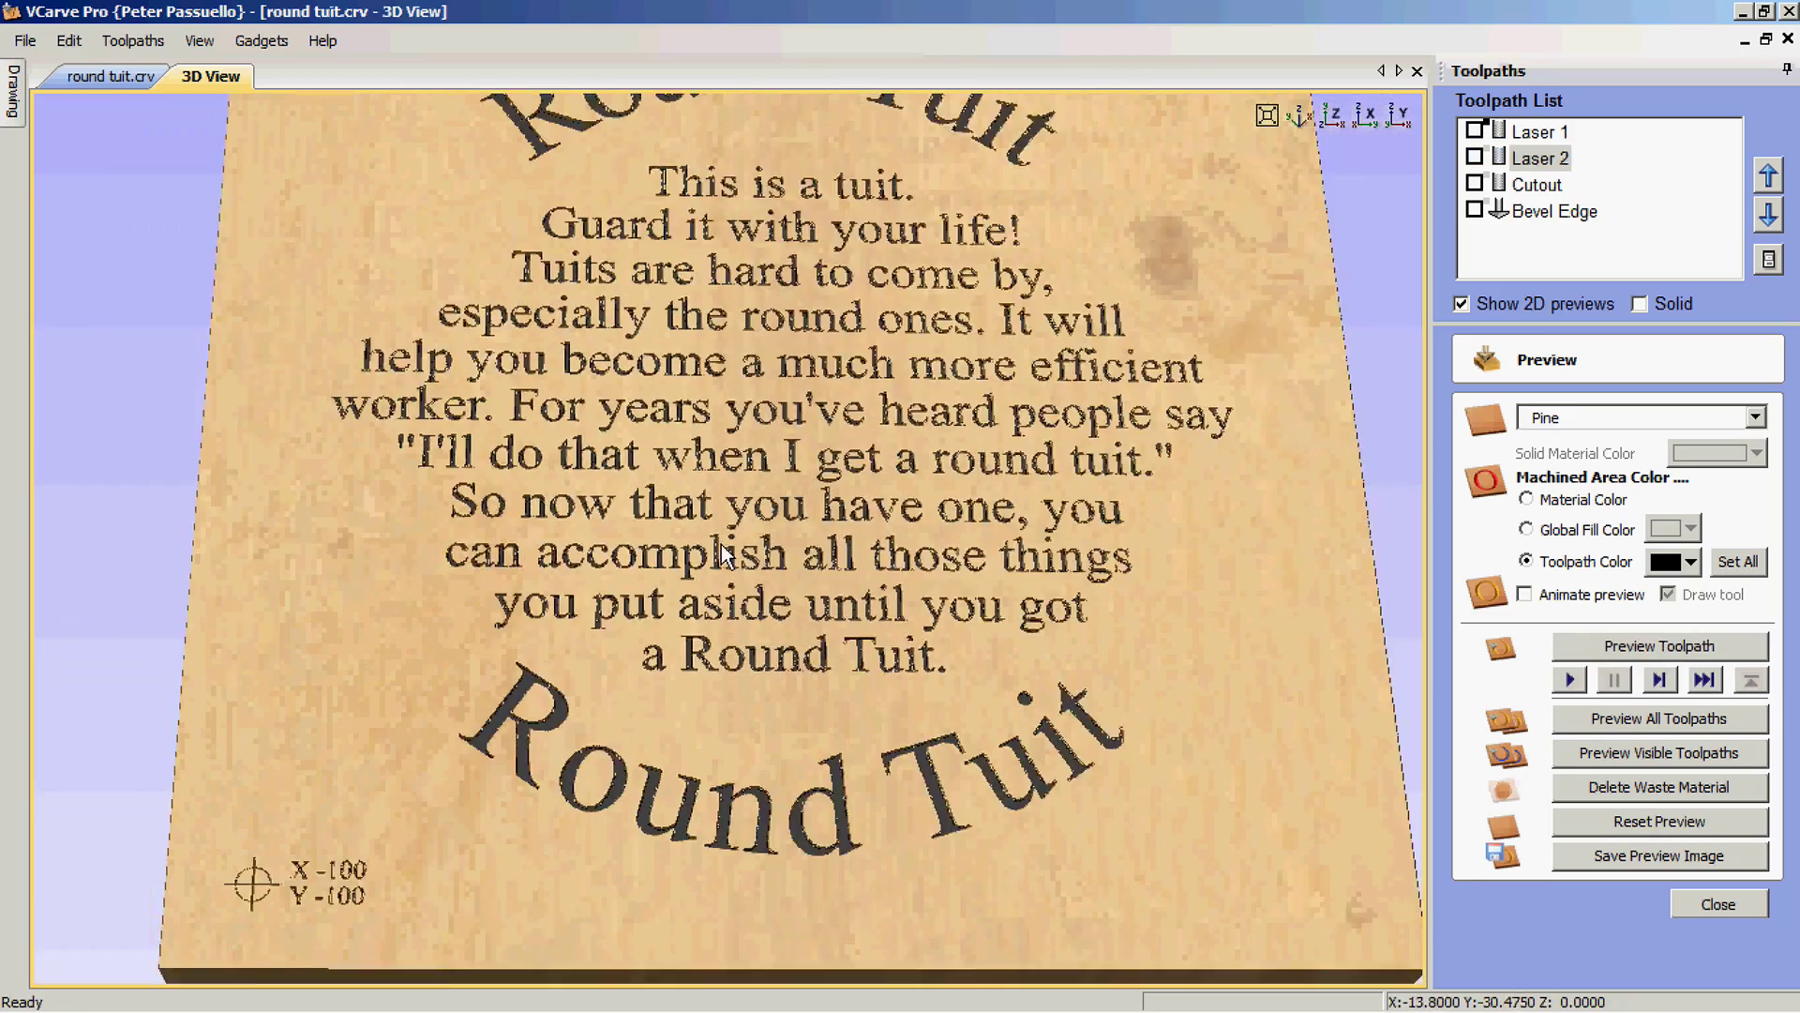
pyautogui.moveTo(812, 370); pyautogui.dragTo(774, 474)
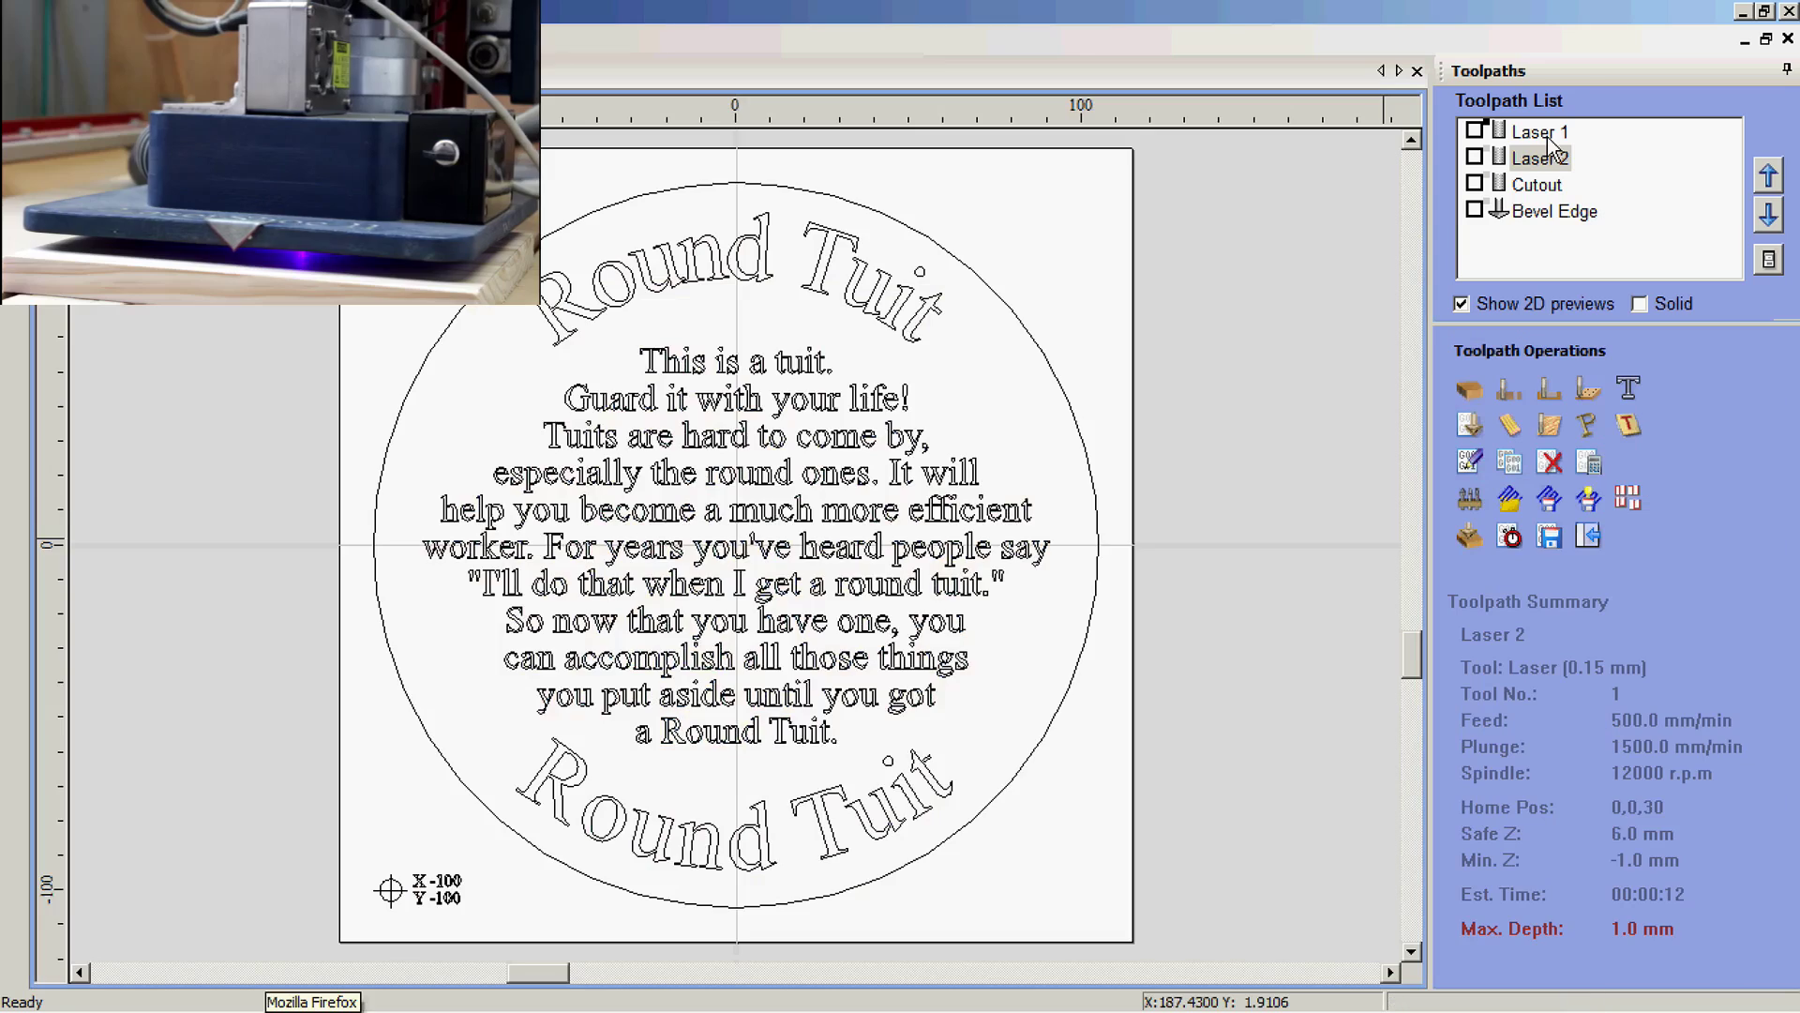
# Step: In Save Toolpaths, tick Laser 1 and Laser 2 for output
pyautogui.click(1538, 131)
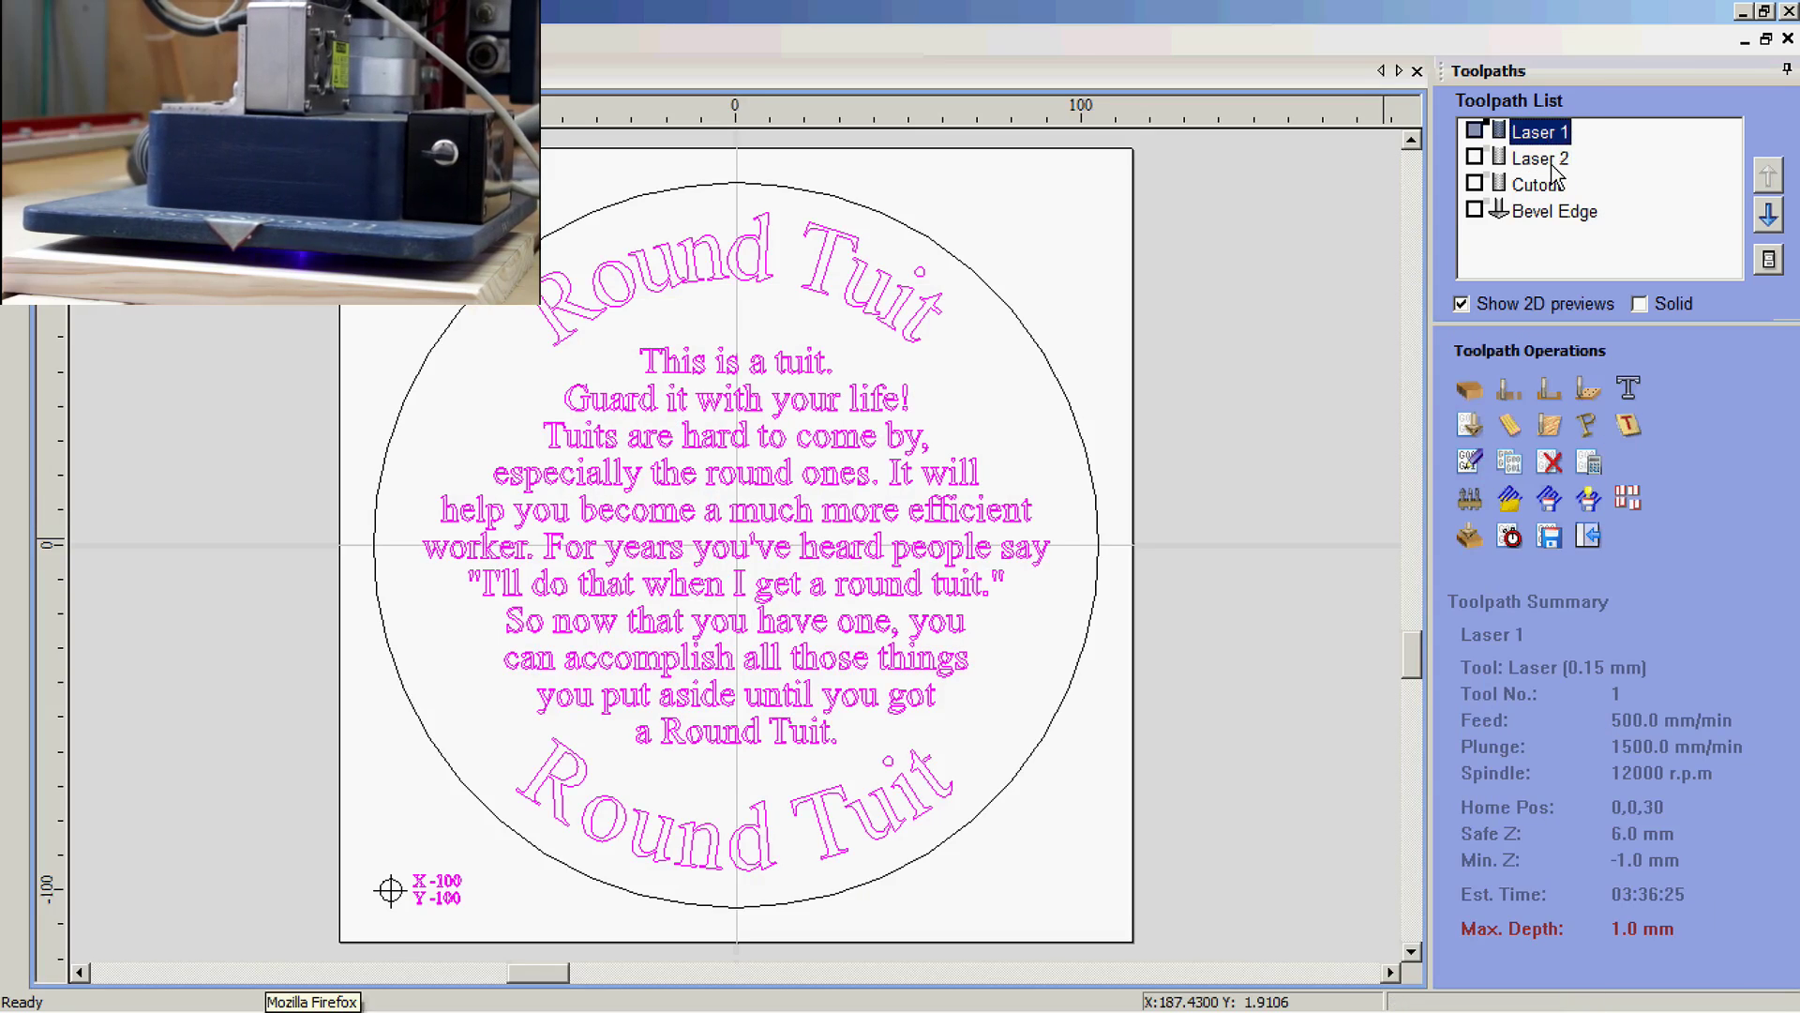
pyautogui.click(1542, 158)
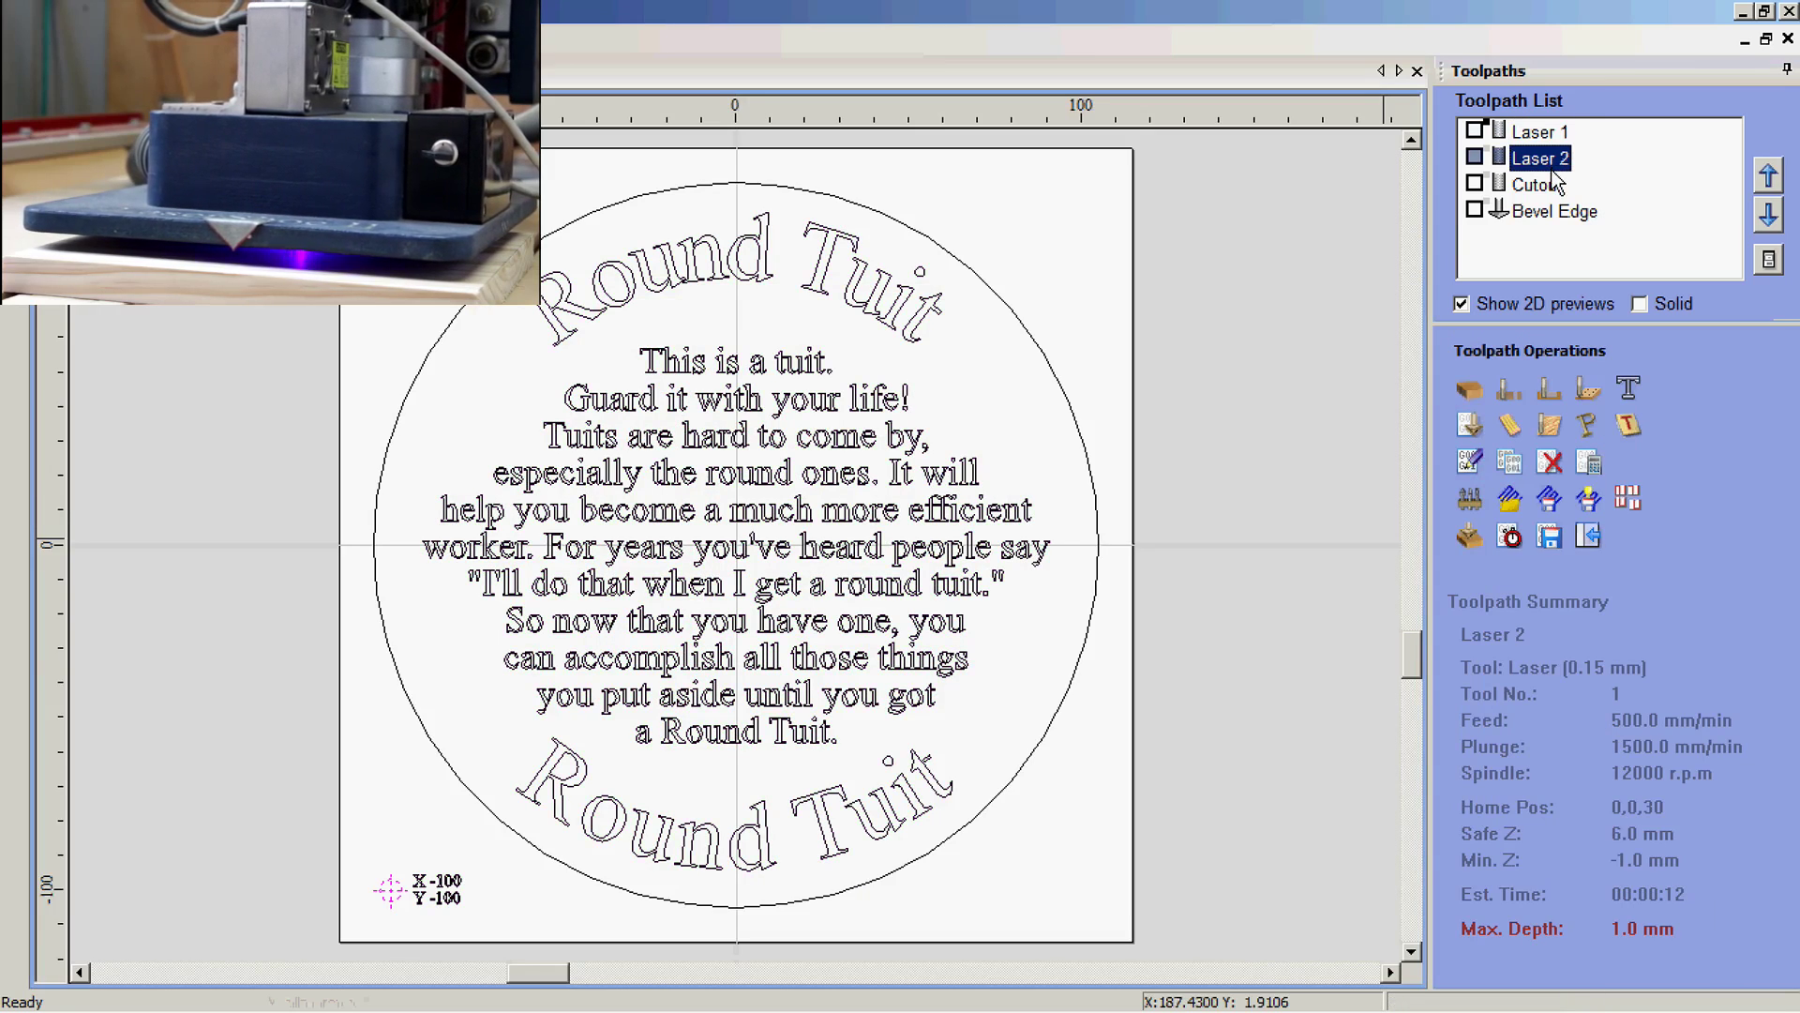
pyautogui.click(1557, 547)
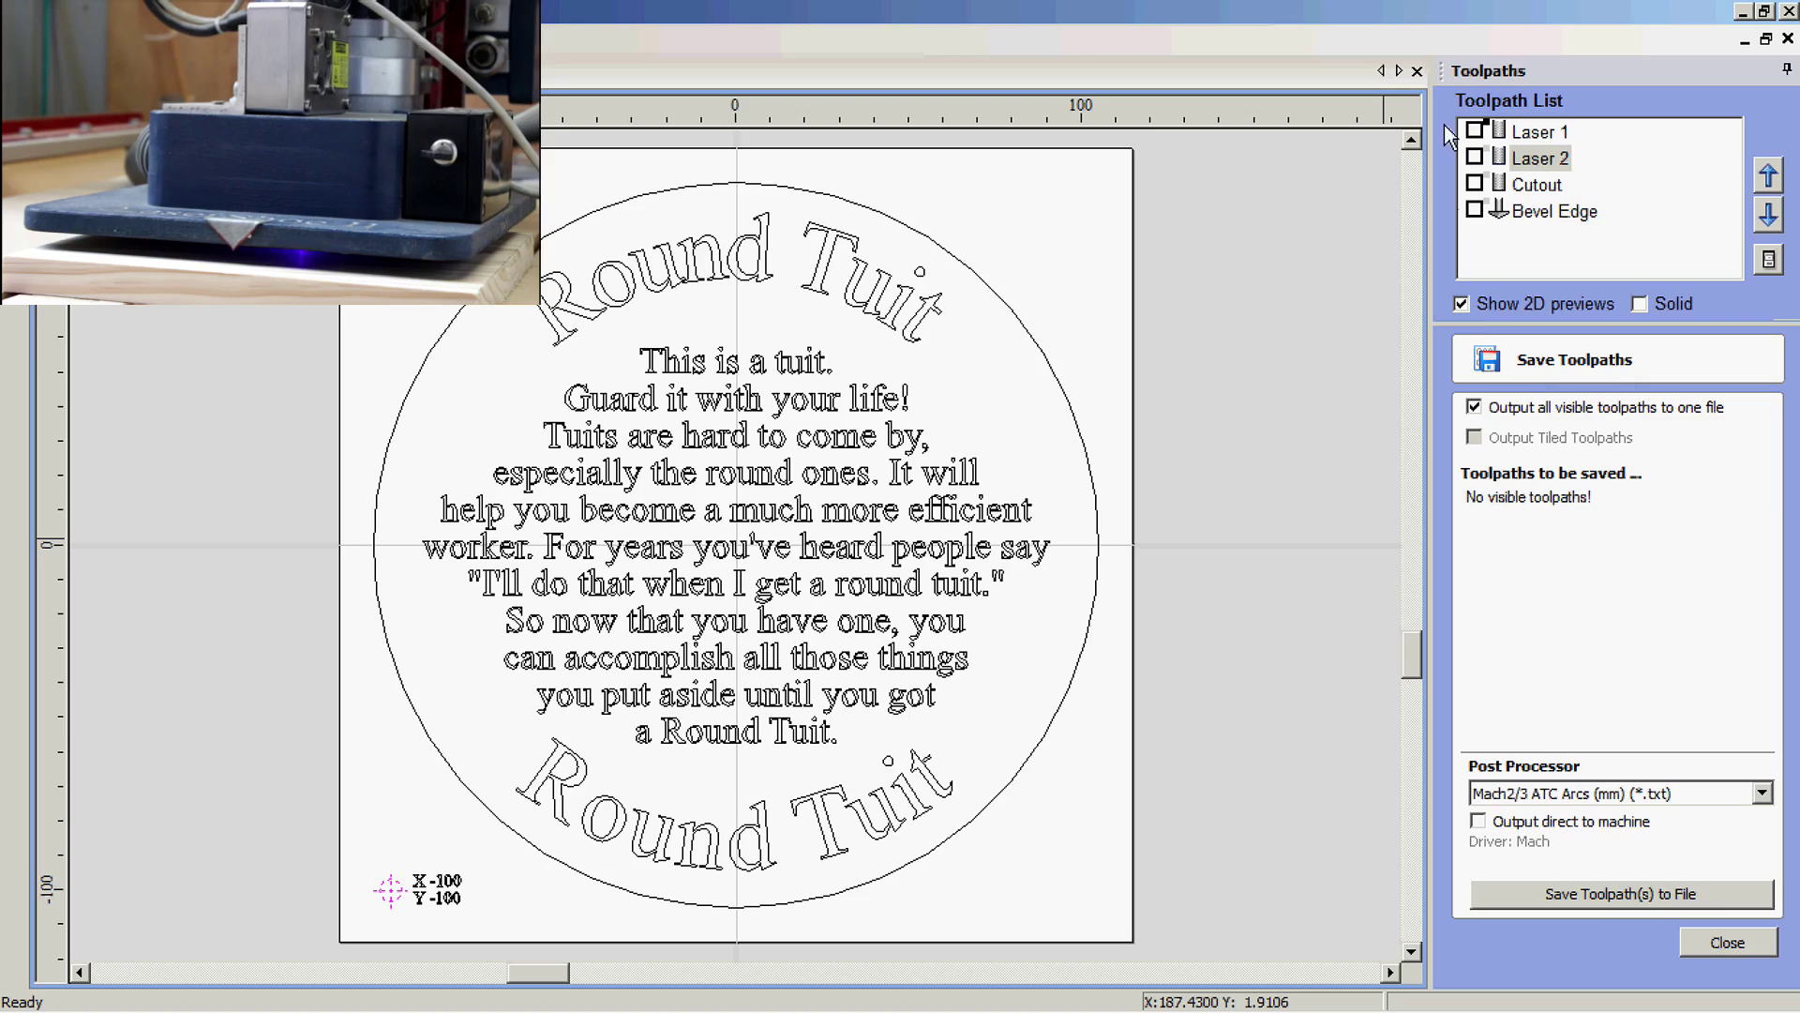
pyautogui.click(1475, 132)
pyautogui.click(1475, 157)
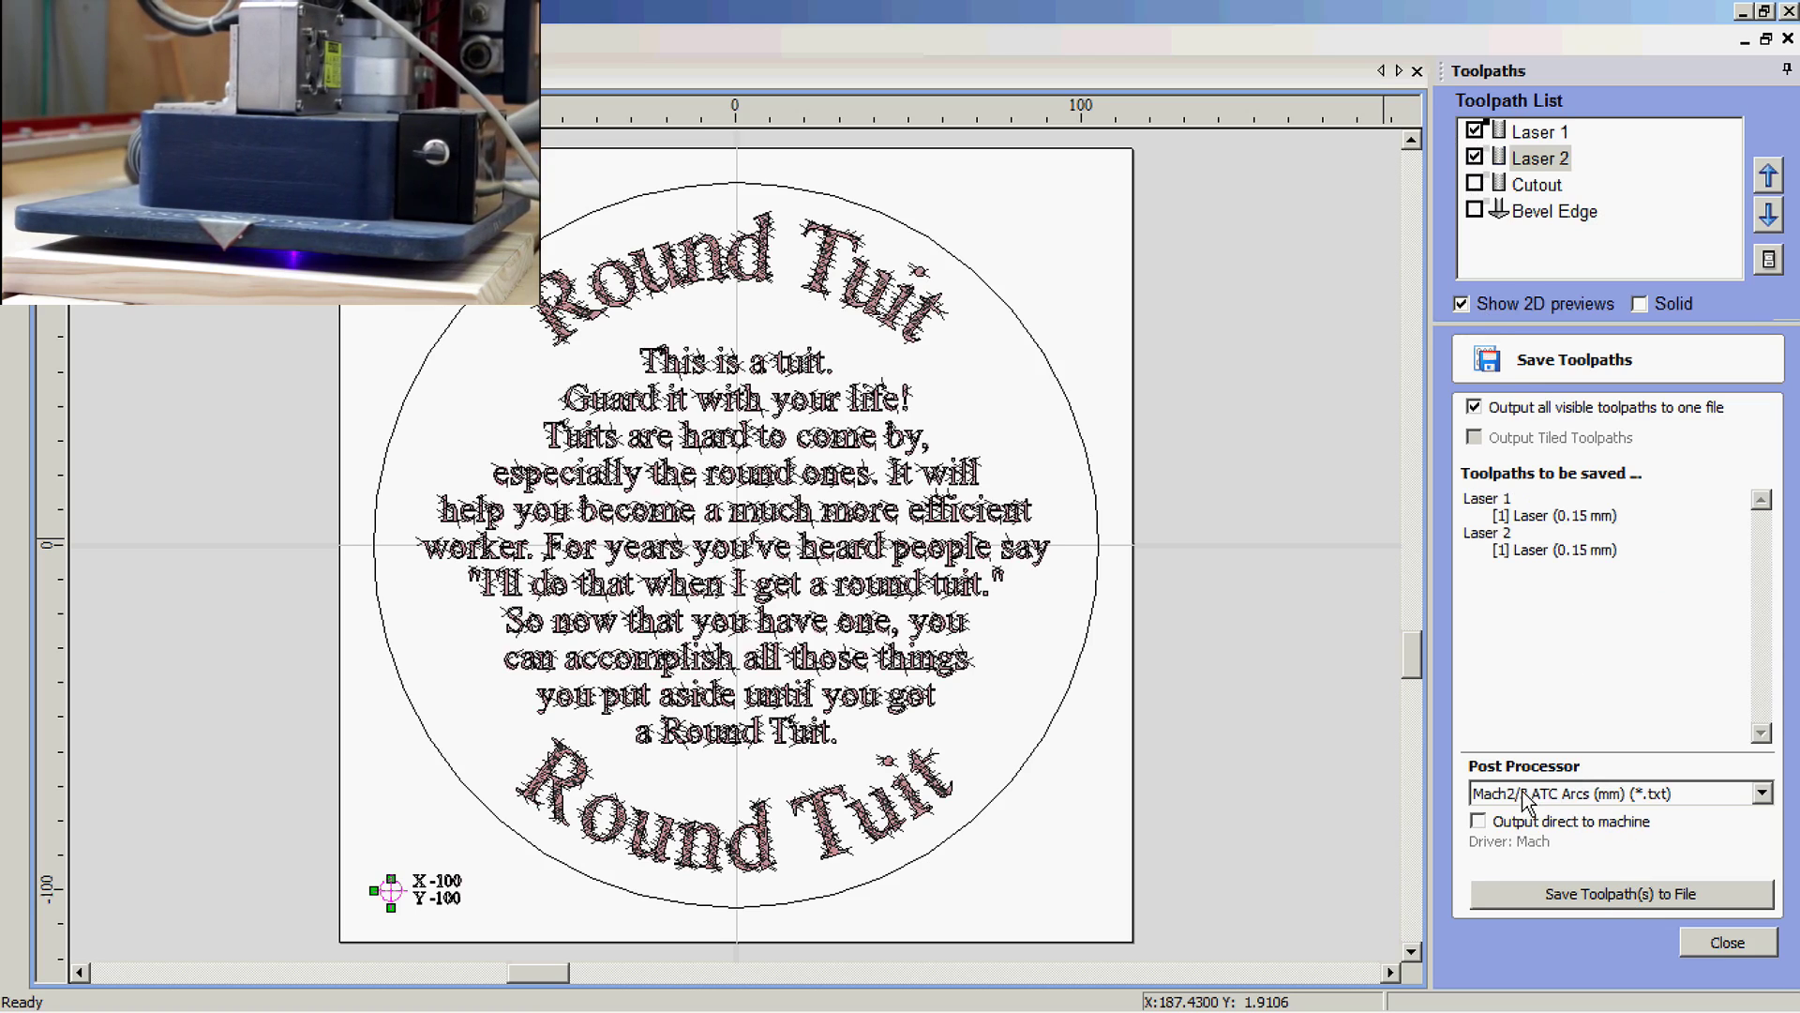
# Step: Choose the Laser Shoe (mm) post processor and save the selected toolpaths to a file
pyautogui.click(1761, 795)
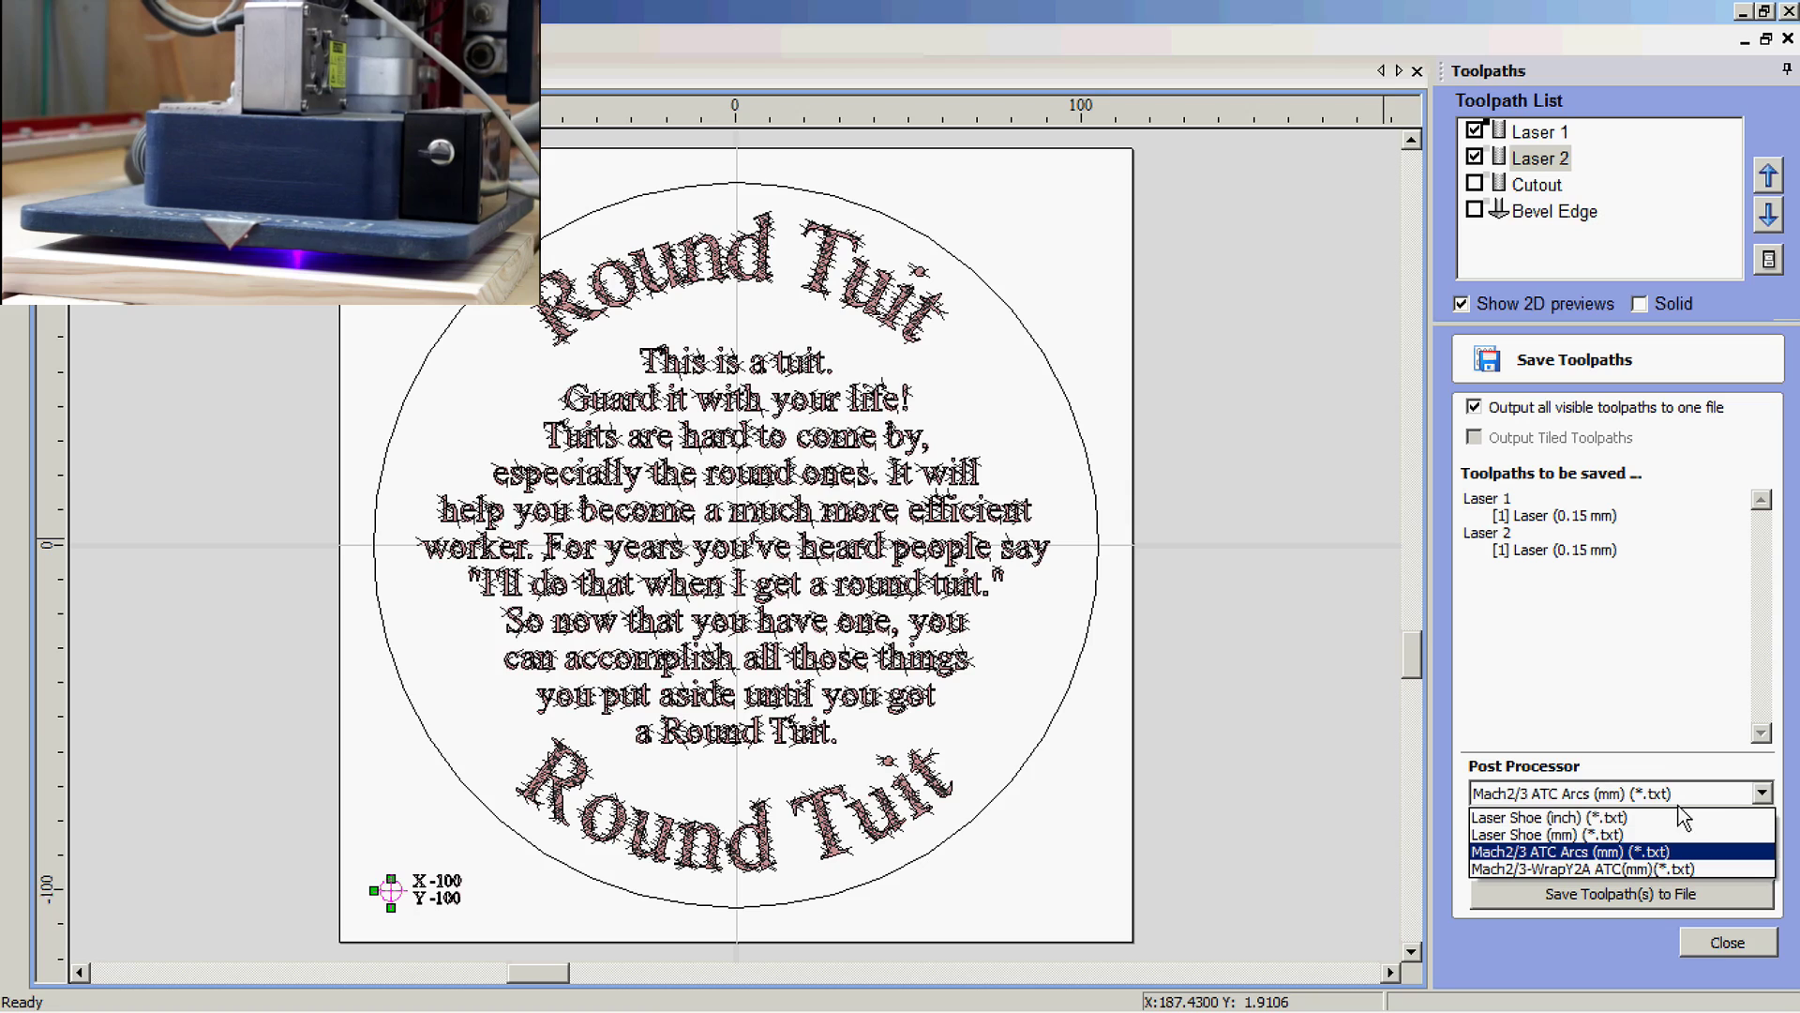
pyautogui.click(1552, 835)
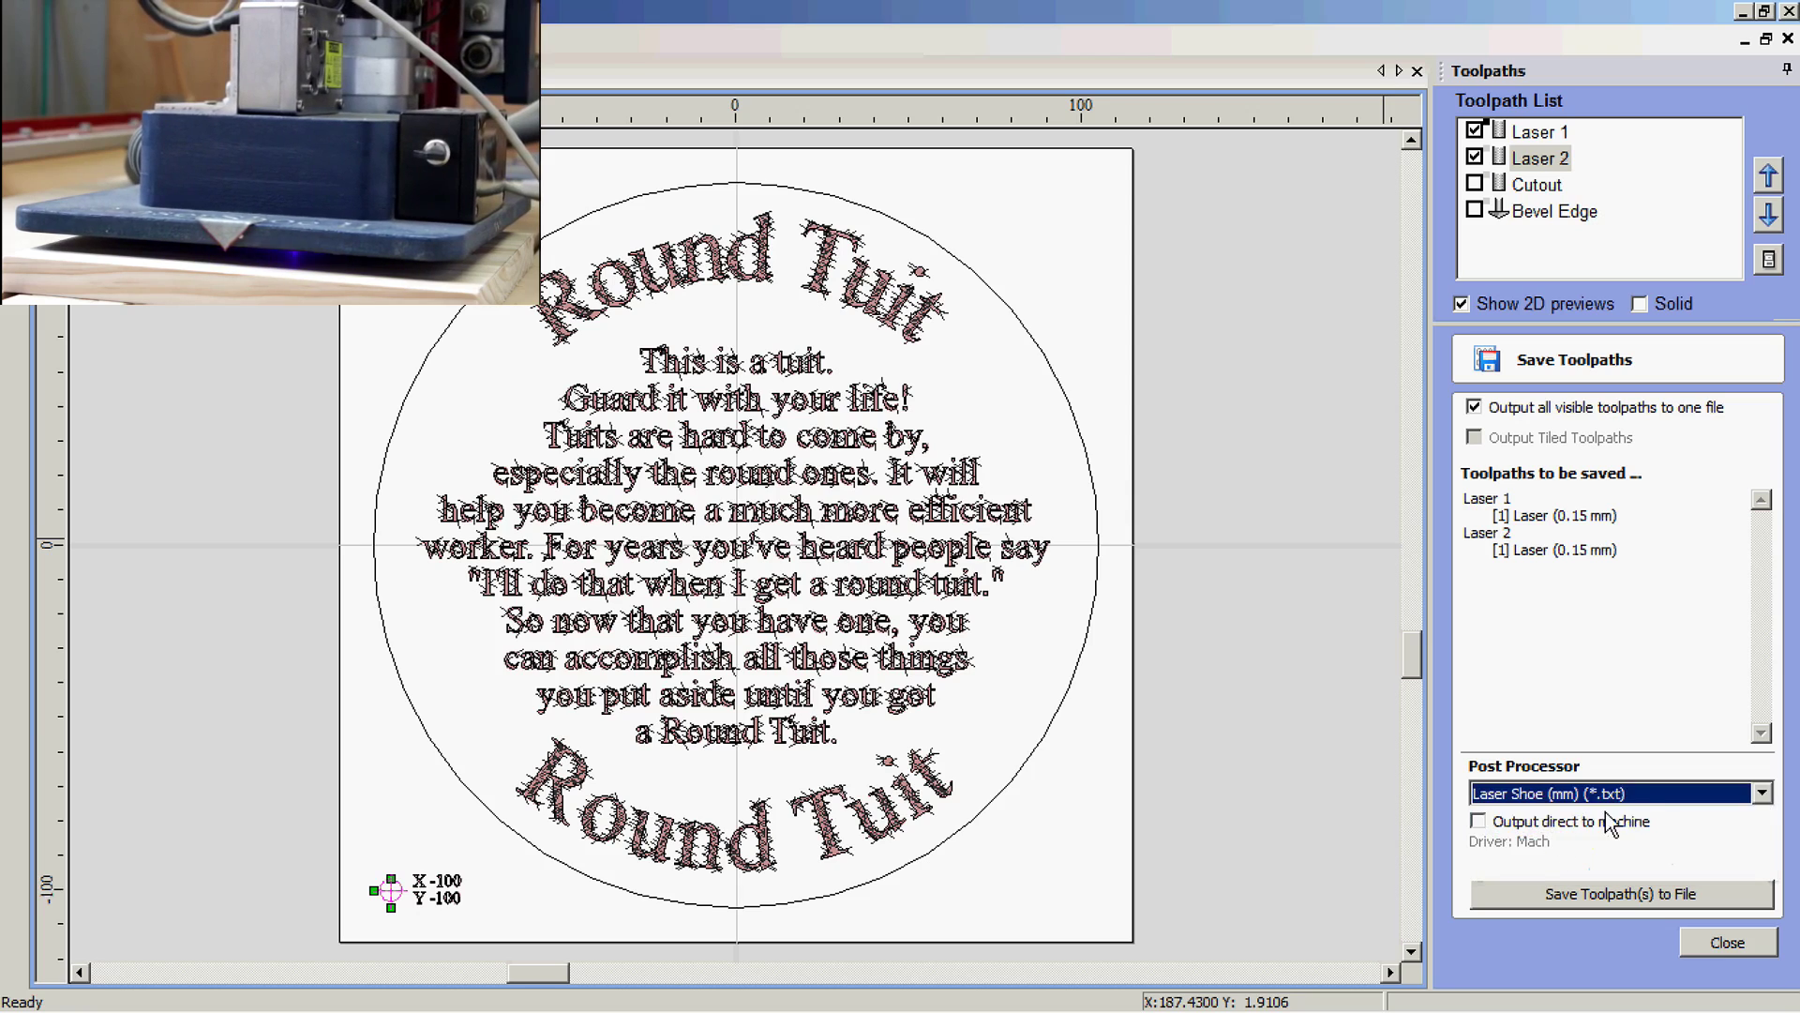
pyautogui.click(1762, 794)
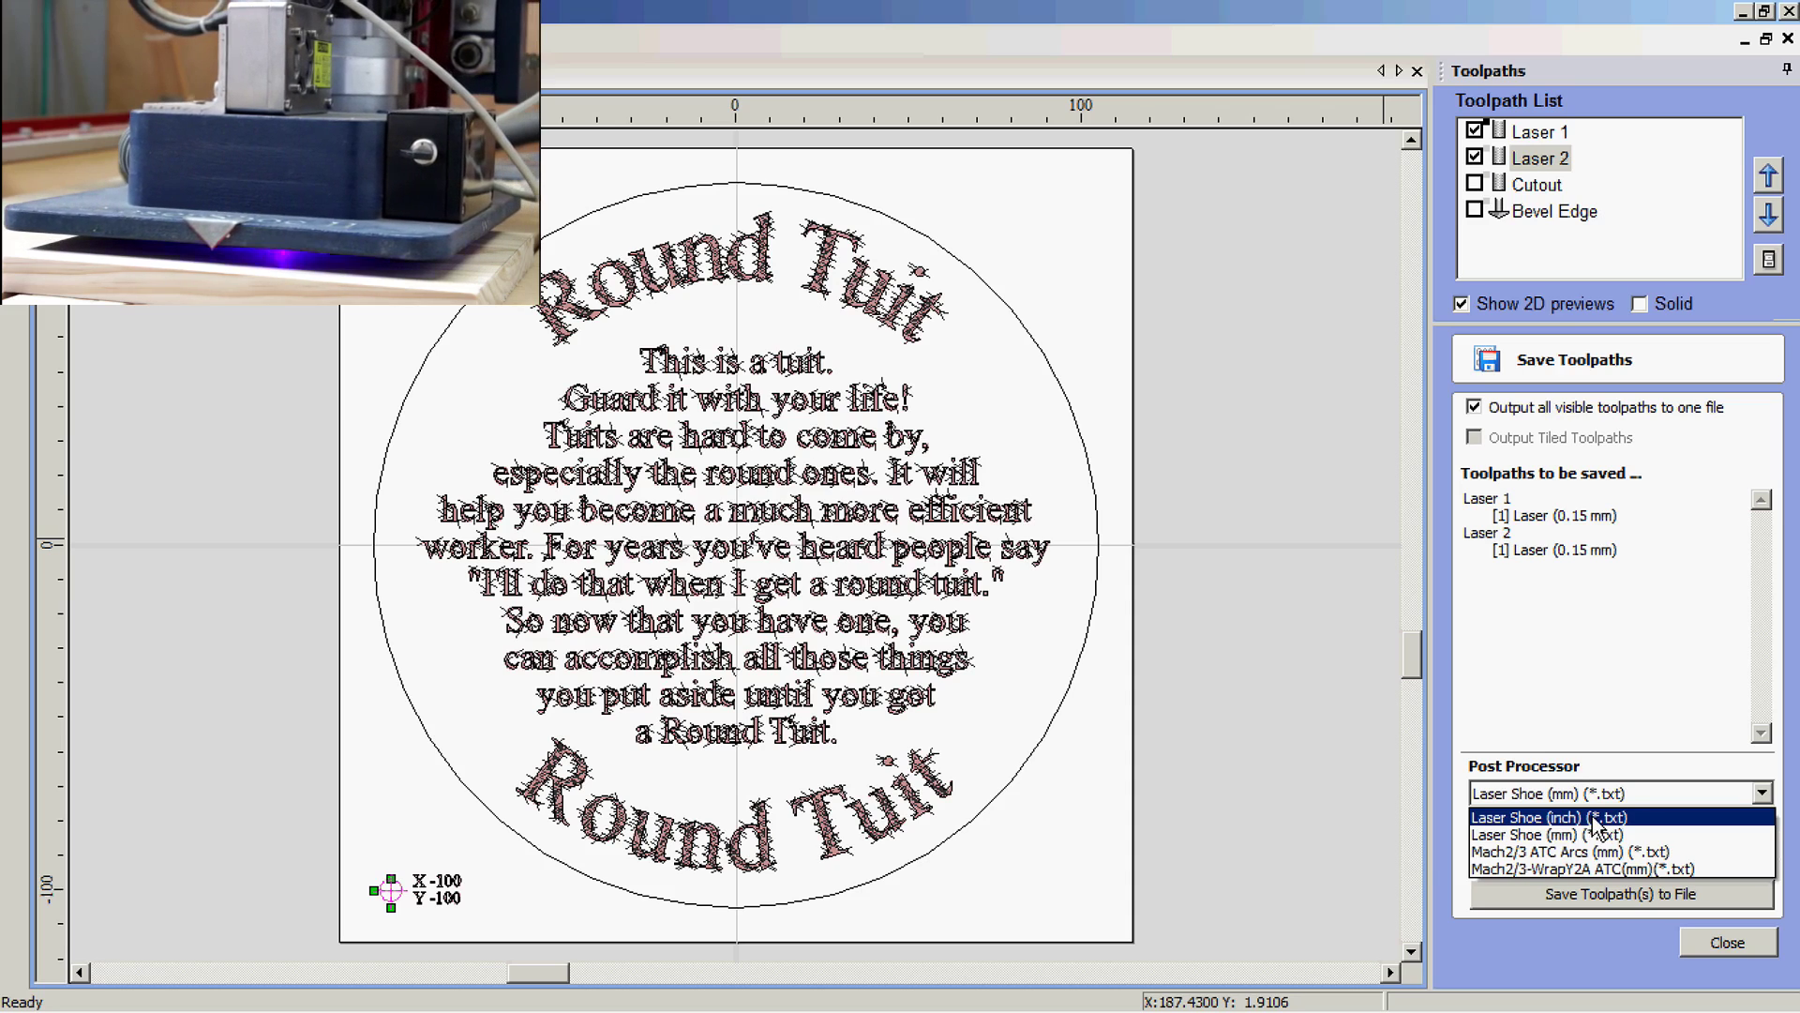
pyautogui.click(1375, 841)
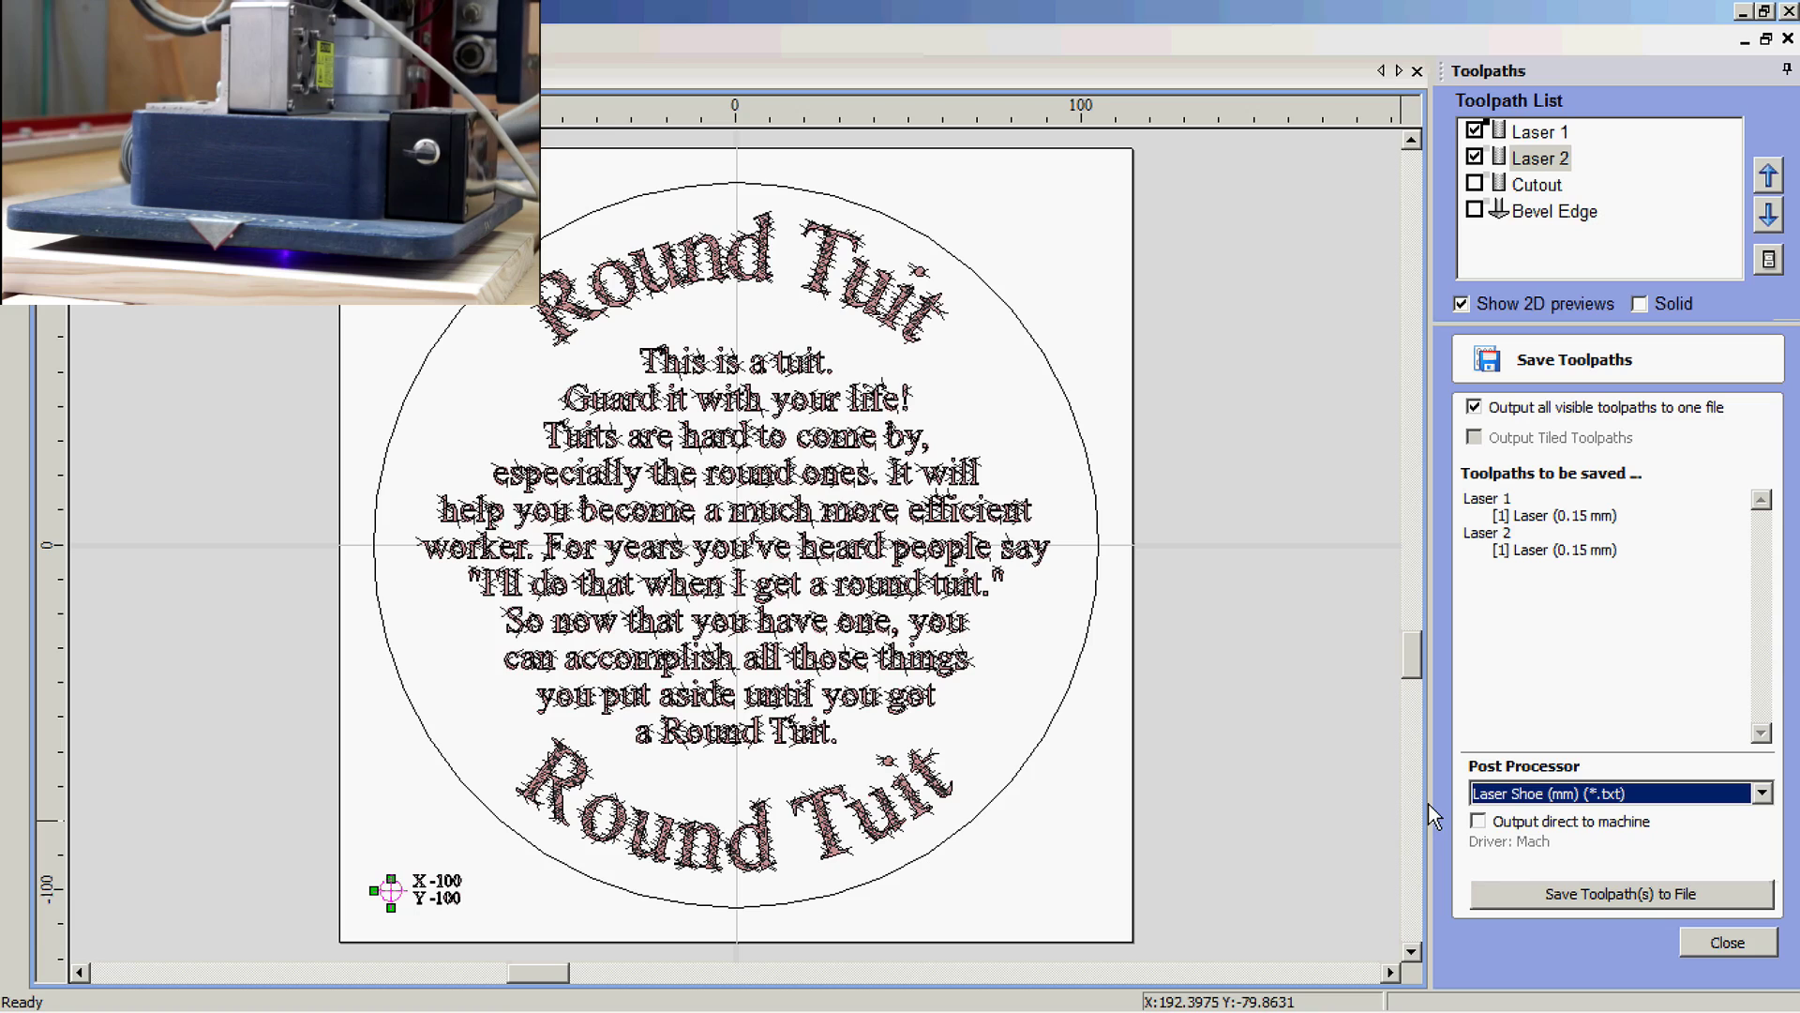
pyautogui.click(1585, 895)
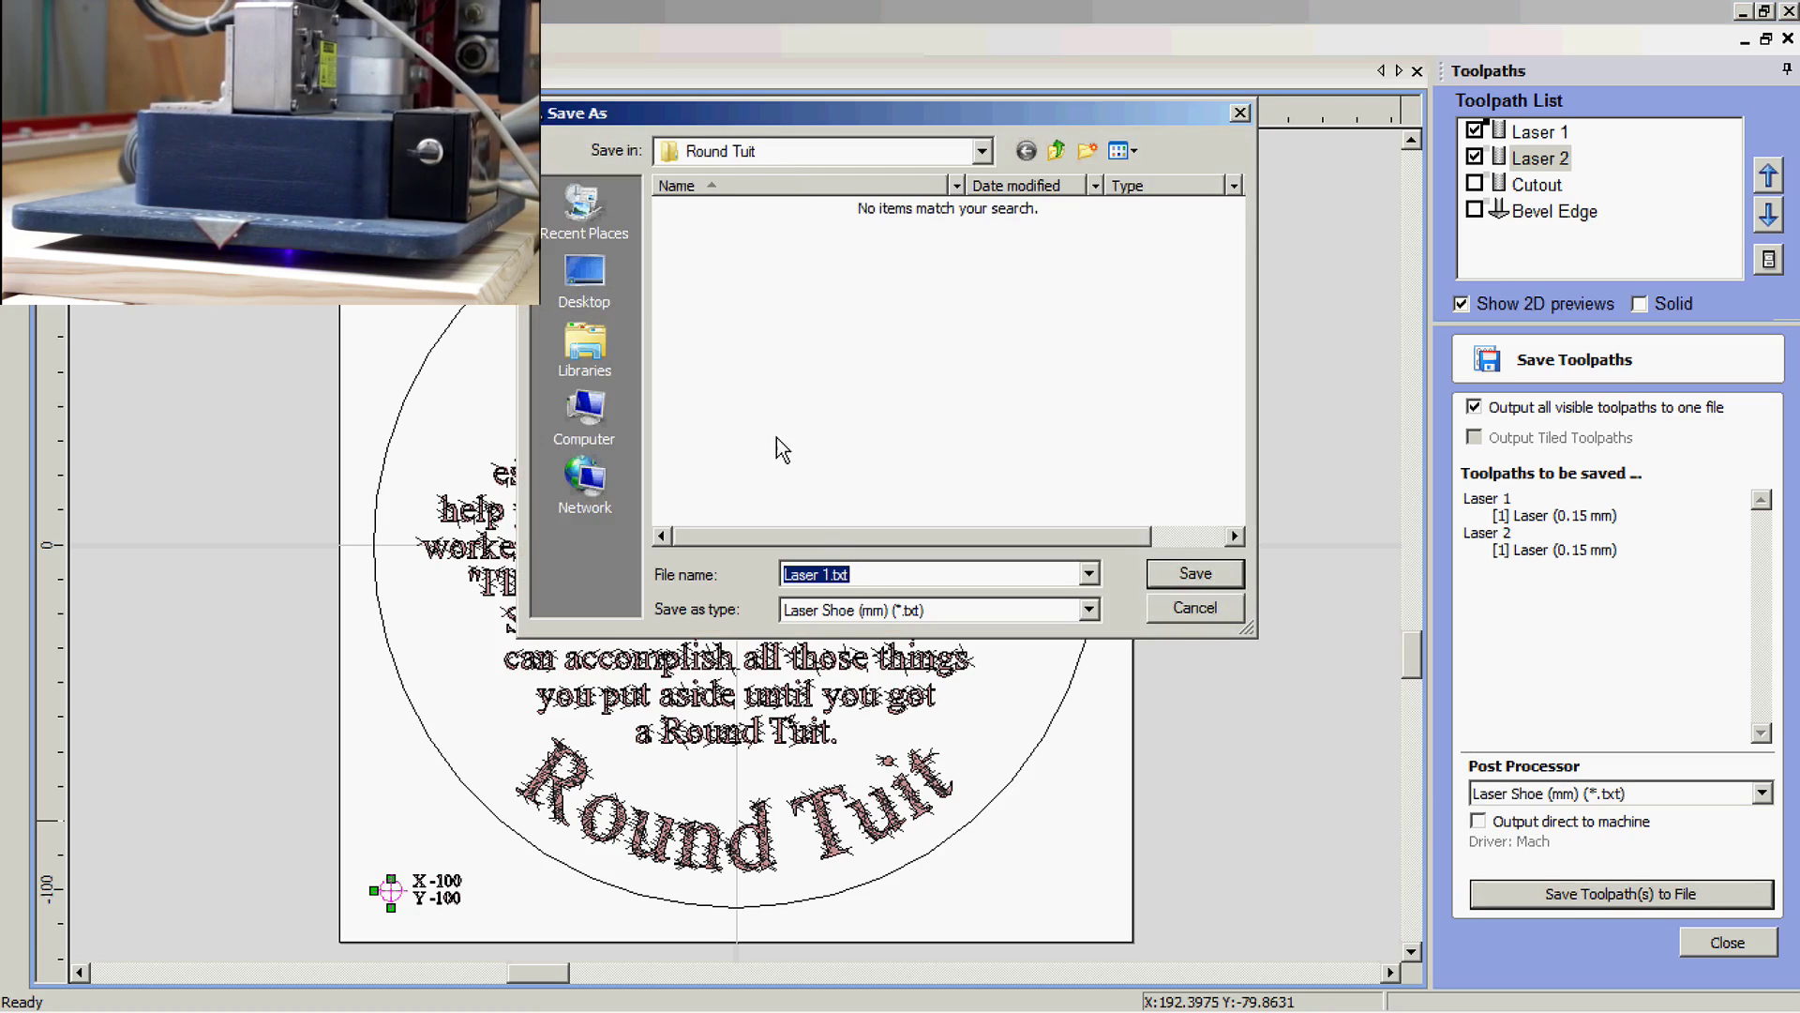
# Step: Save the laser toolpaths as laser.txt in the Round Tuit folder
pyautogui.write('laser.')
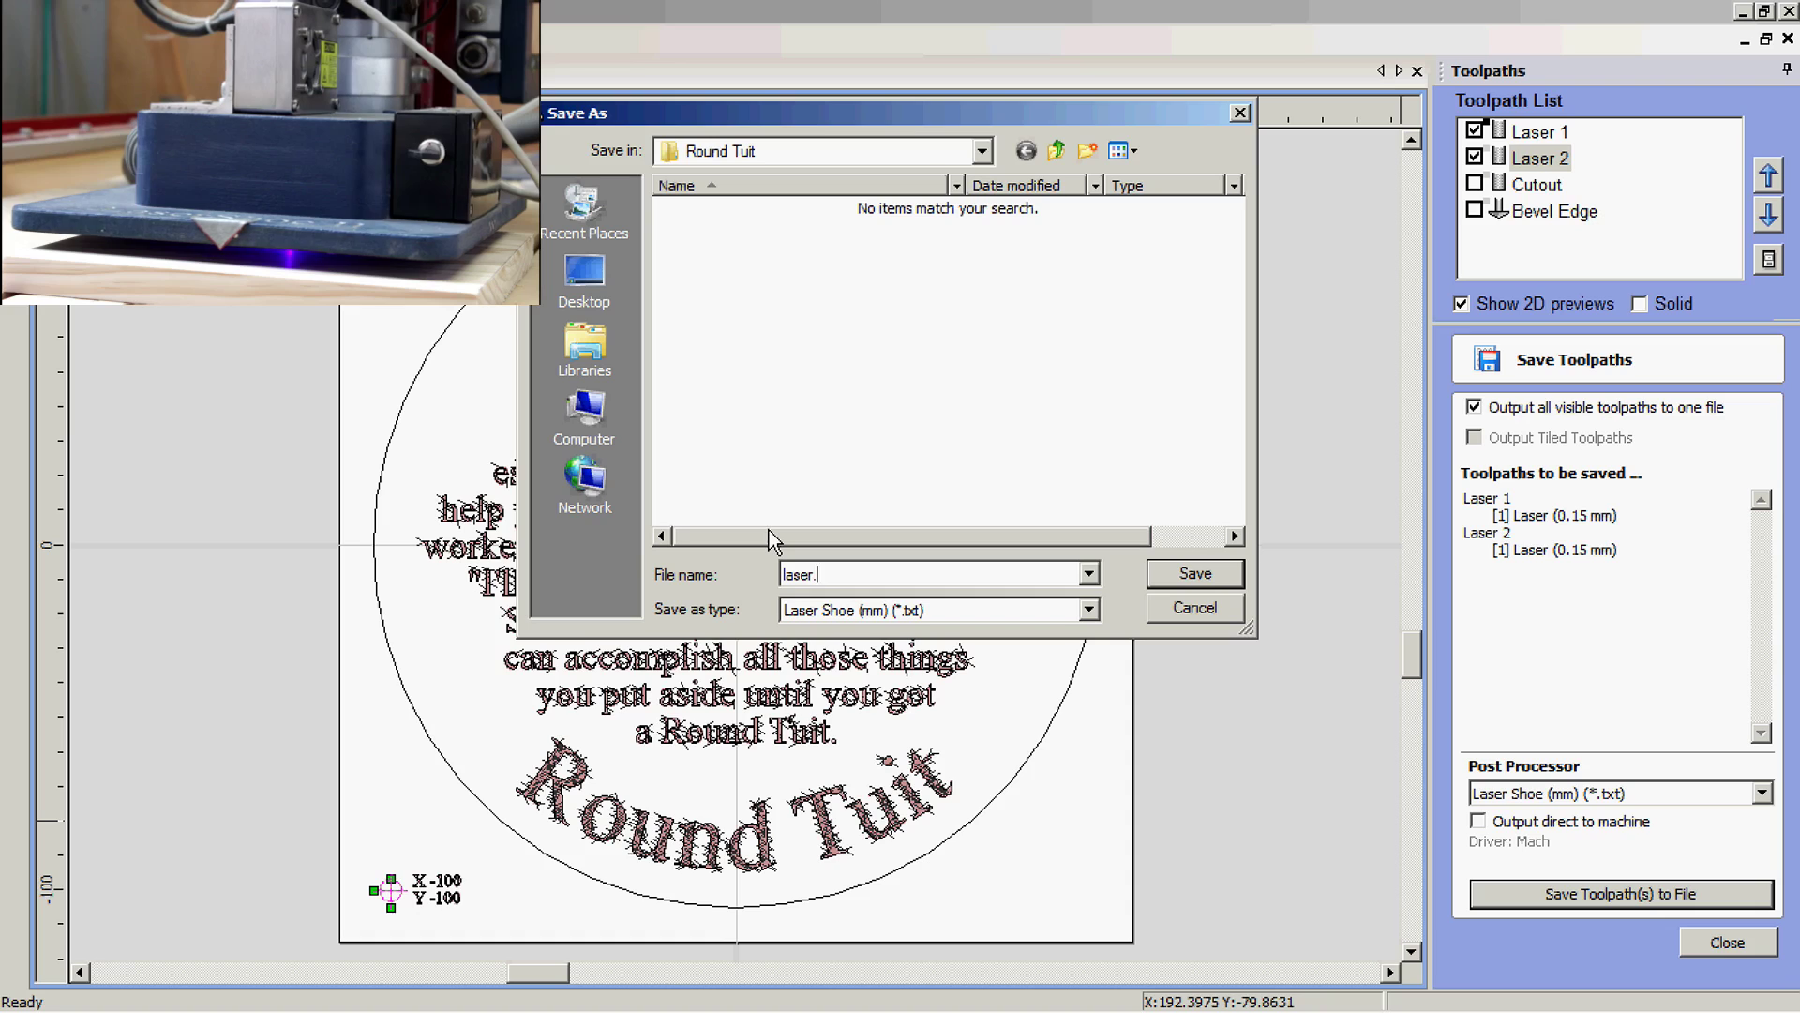
pyautogui.write('txt')
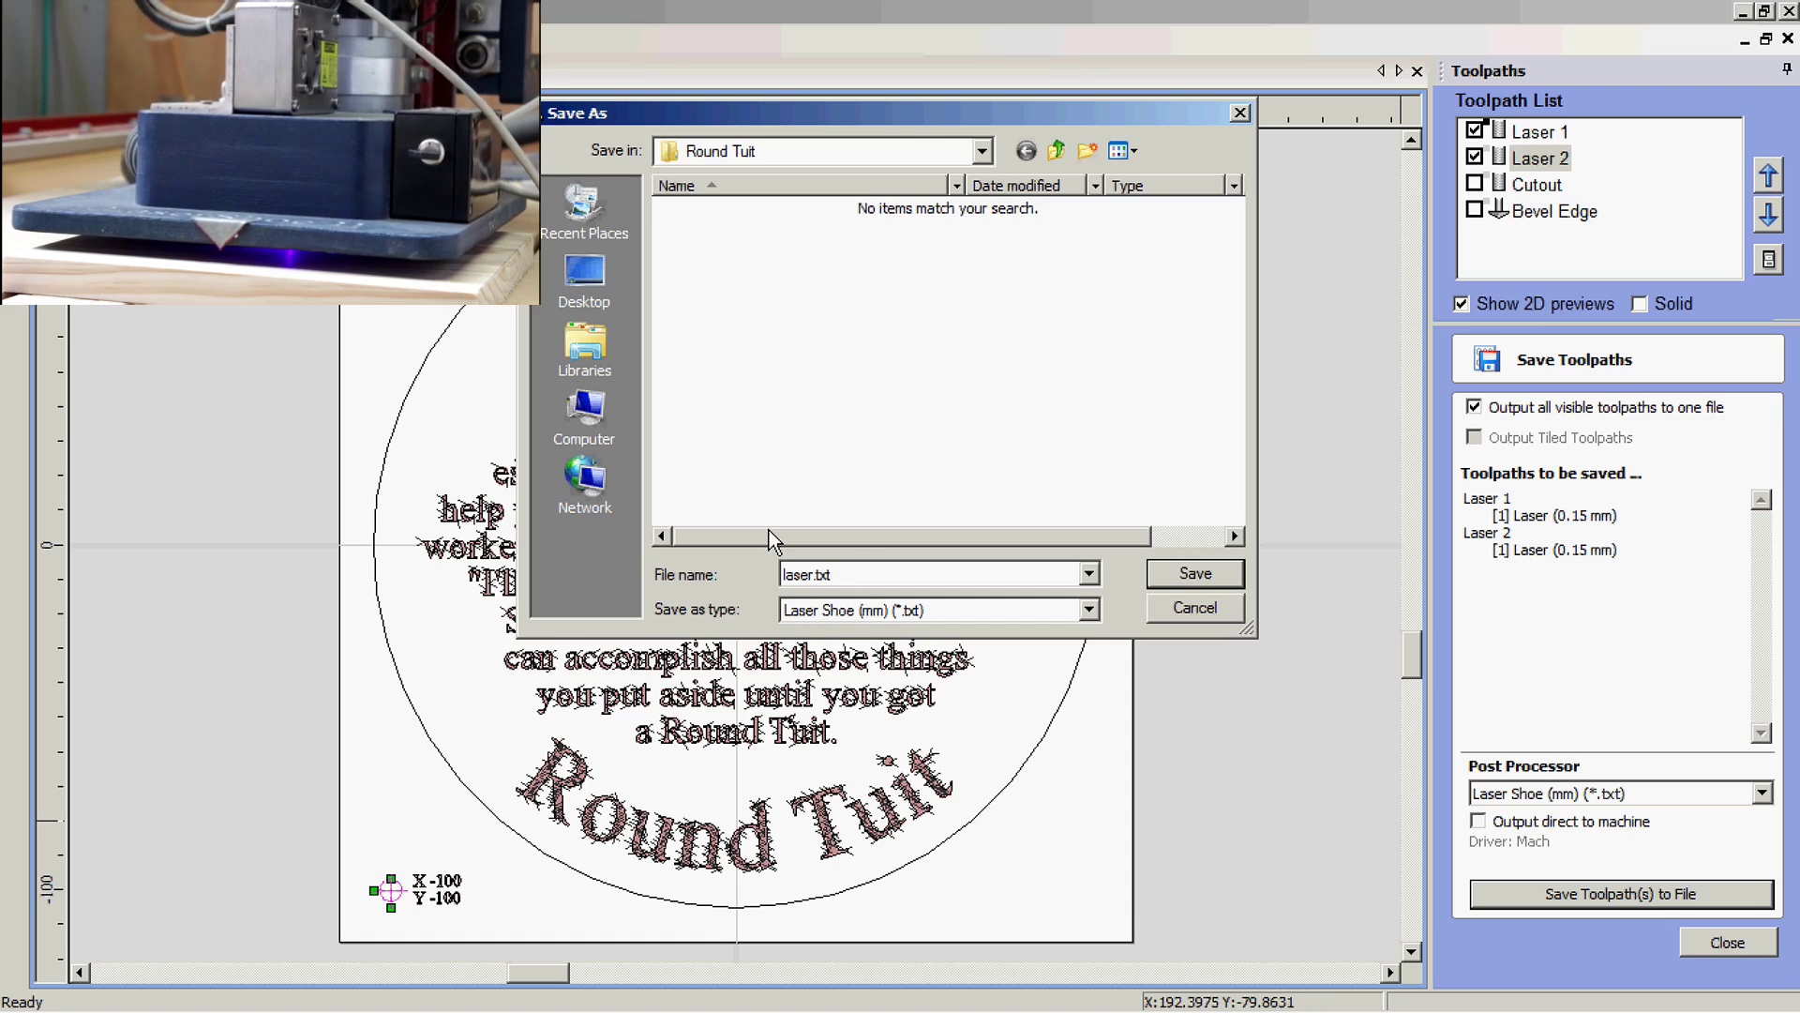
pyautogui.click(1189, 564)
pyautogui.click(872, 589)
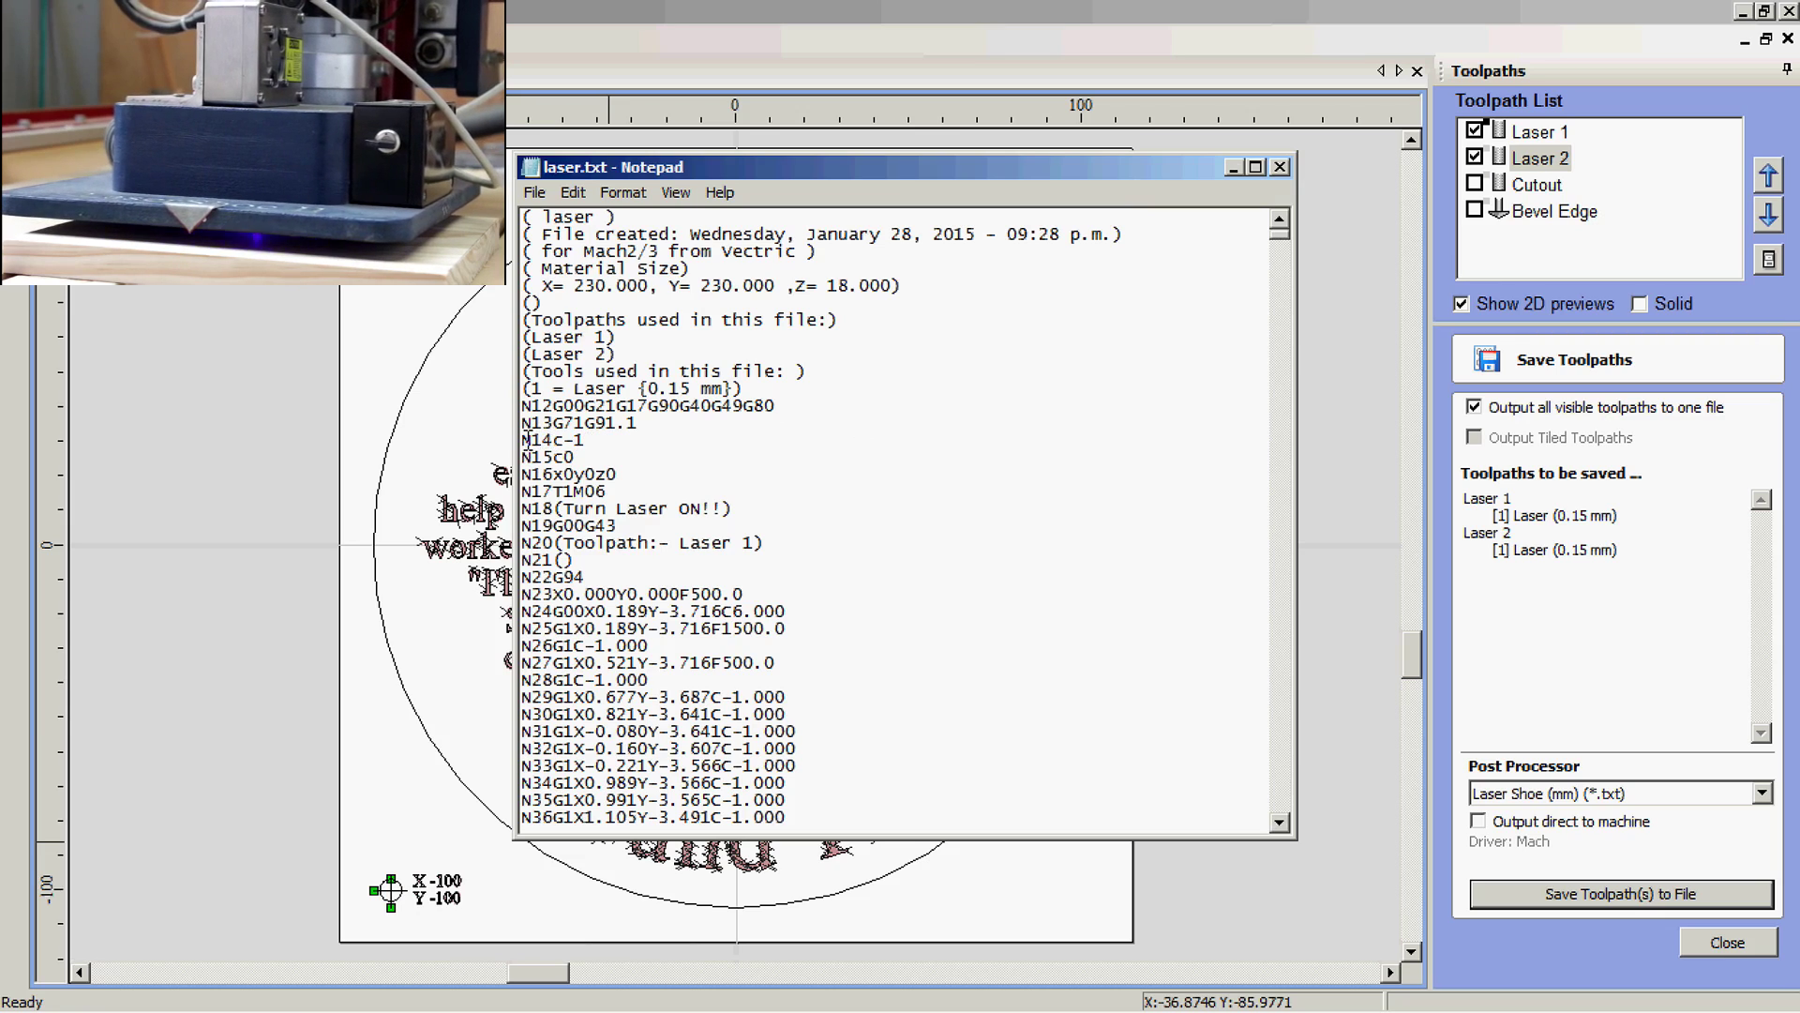
pyautogui.moveTo(523, 439); pyautogui.dragTo(594, 453)
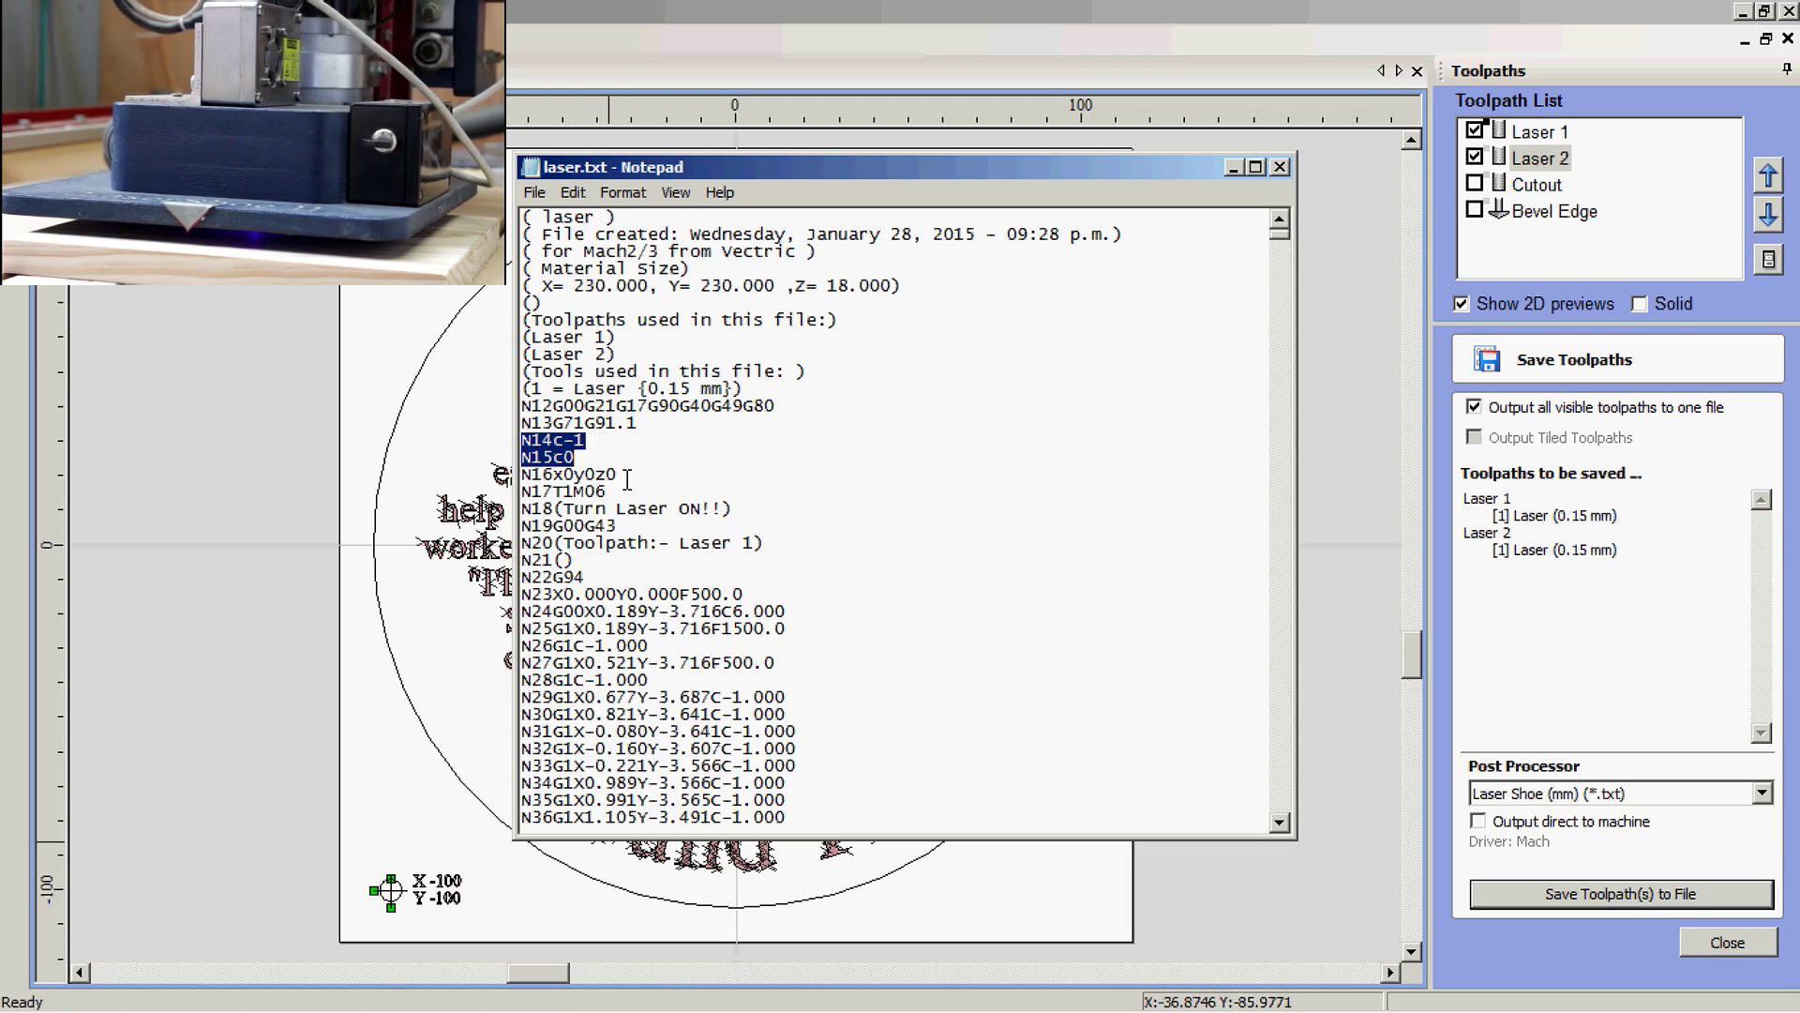
pyautogui.click(627, 479)
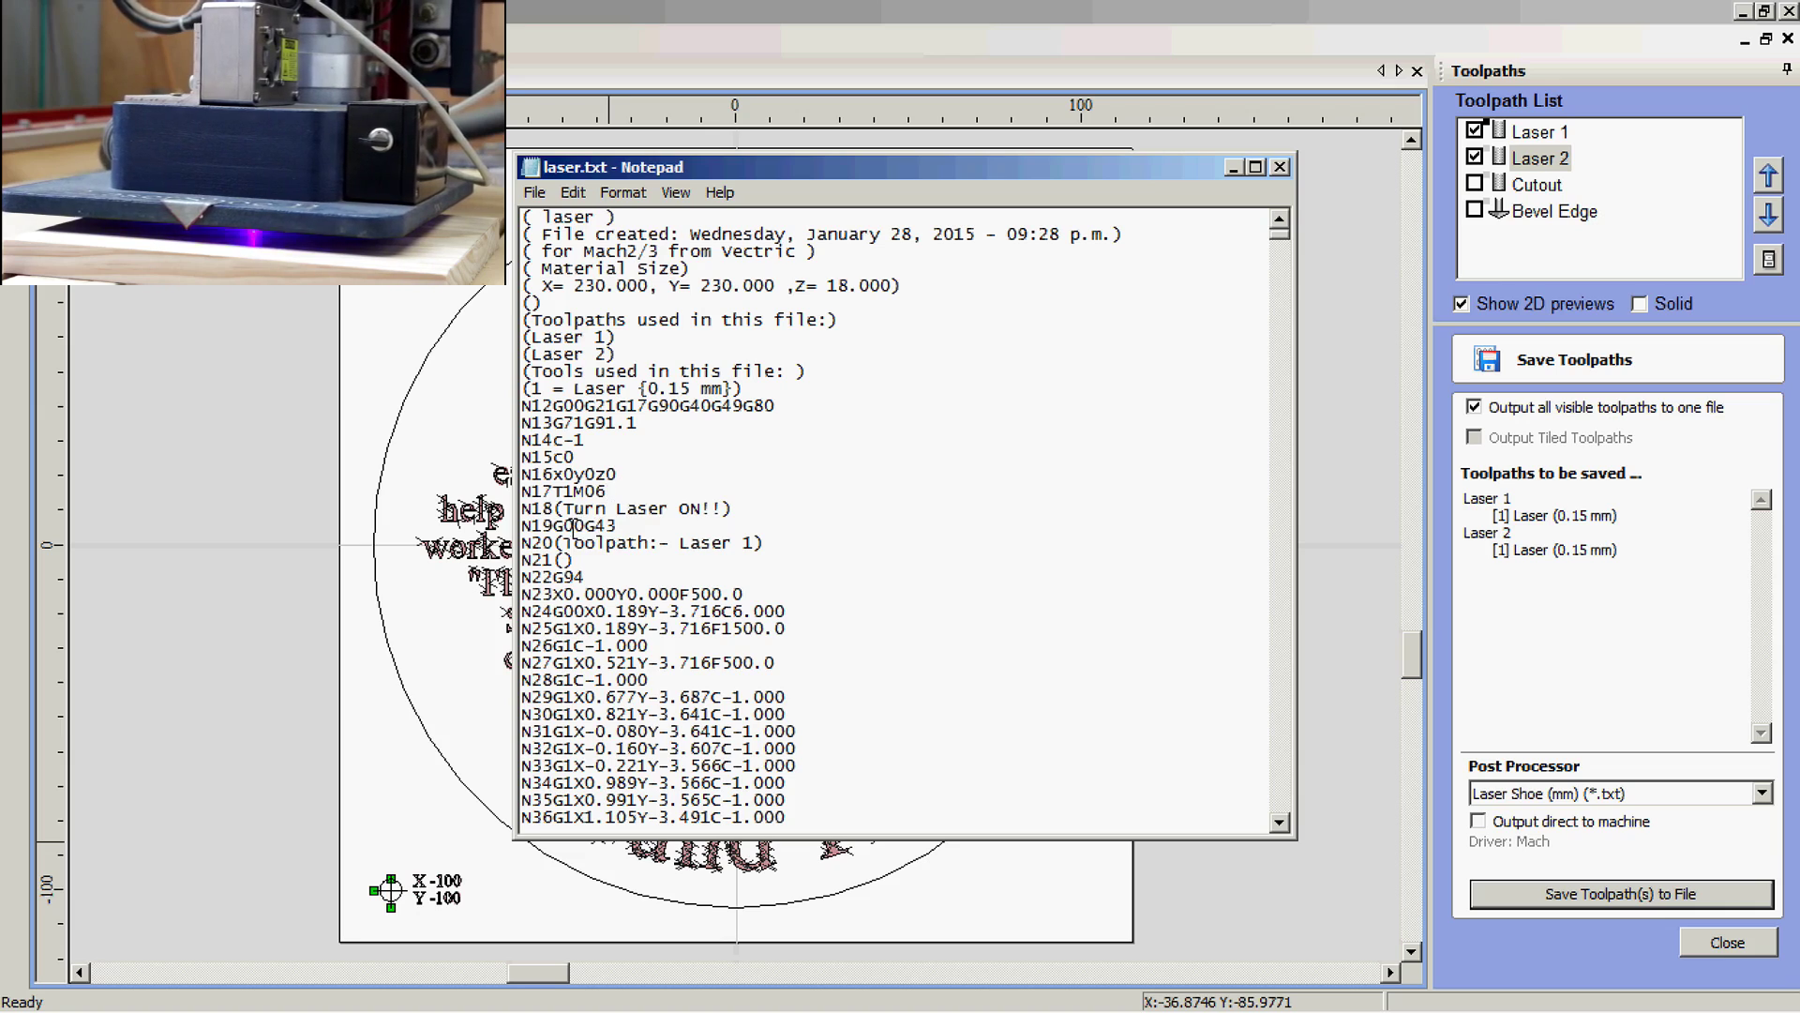
pyautogui.moveTo(555, 507); pyautogui.dragTo(735, 509)
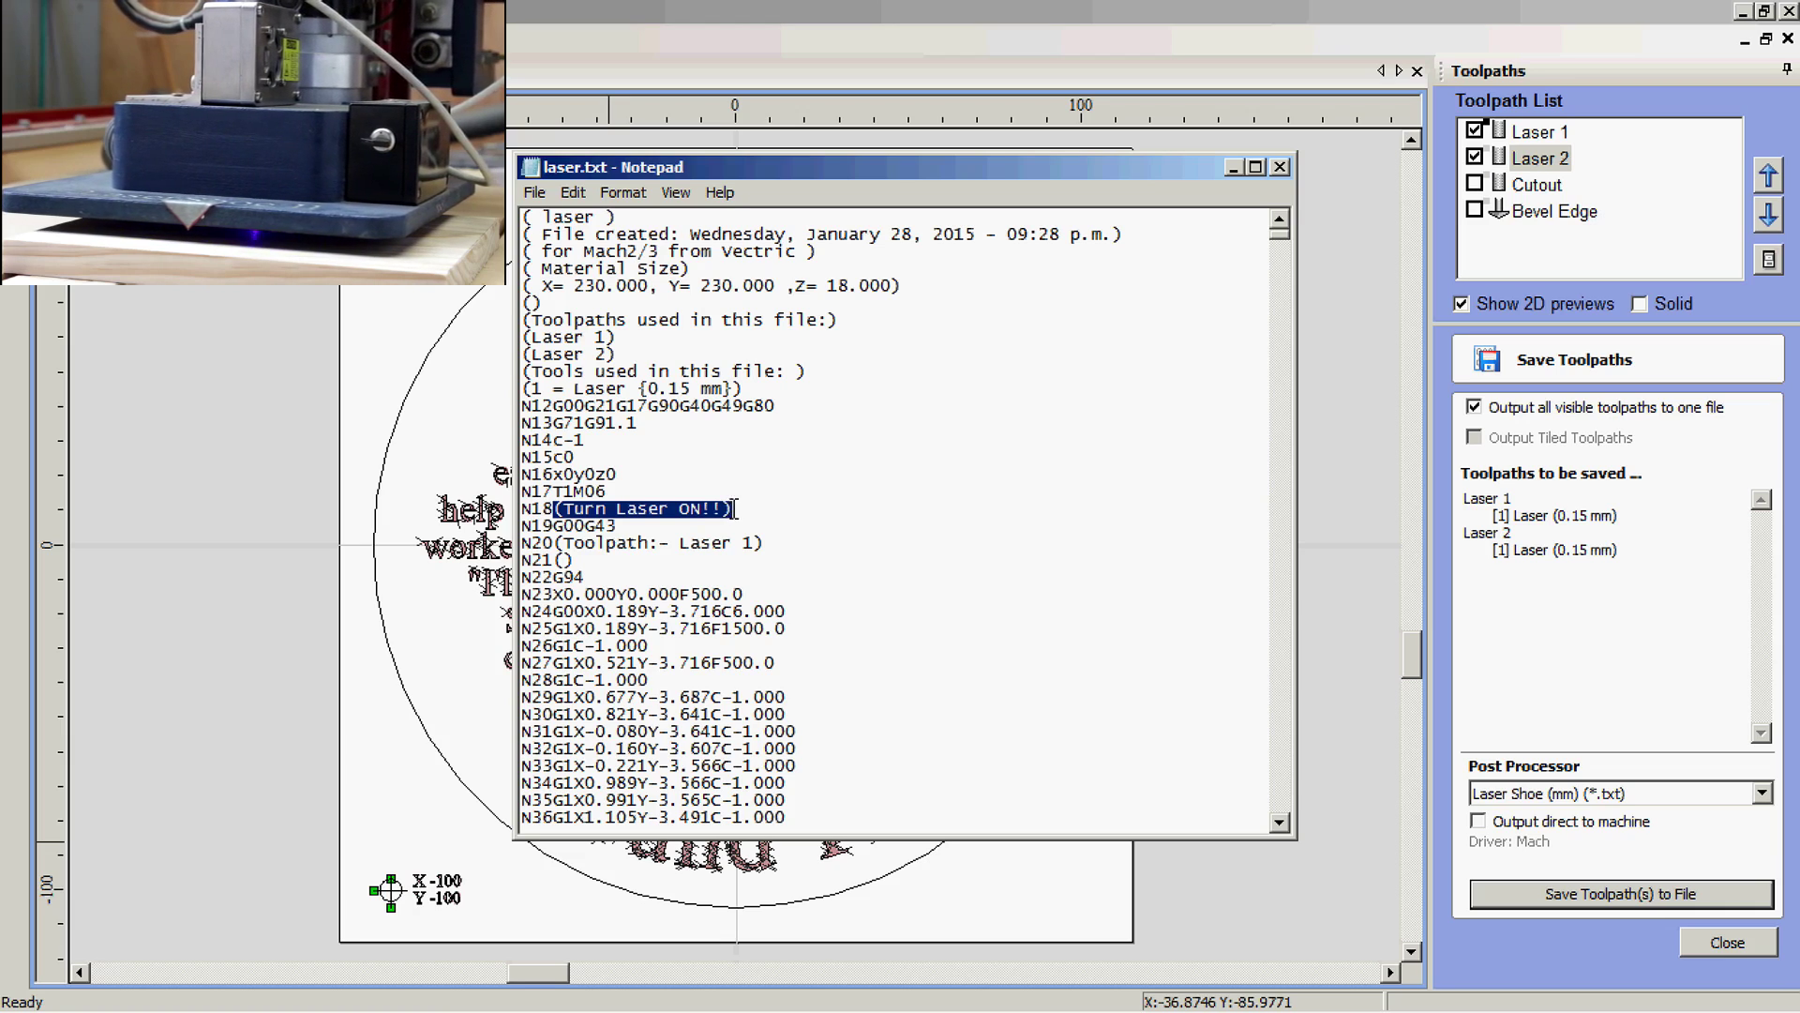
pyautogui.moveTo(523, 457)
pyautogui.mouseDown()
pyautogui.moveTo(628, 452)
pyautogui.moveTo(526, 445)
pyautogui.mouseUp()
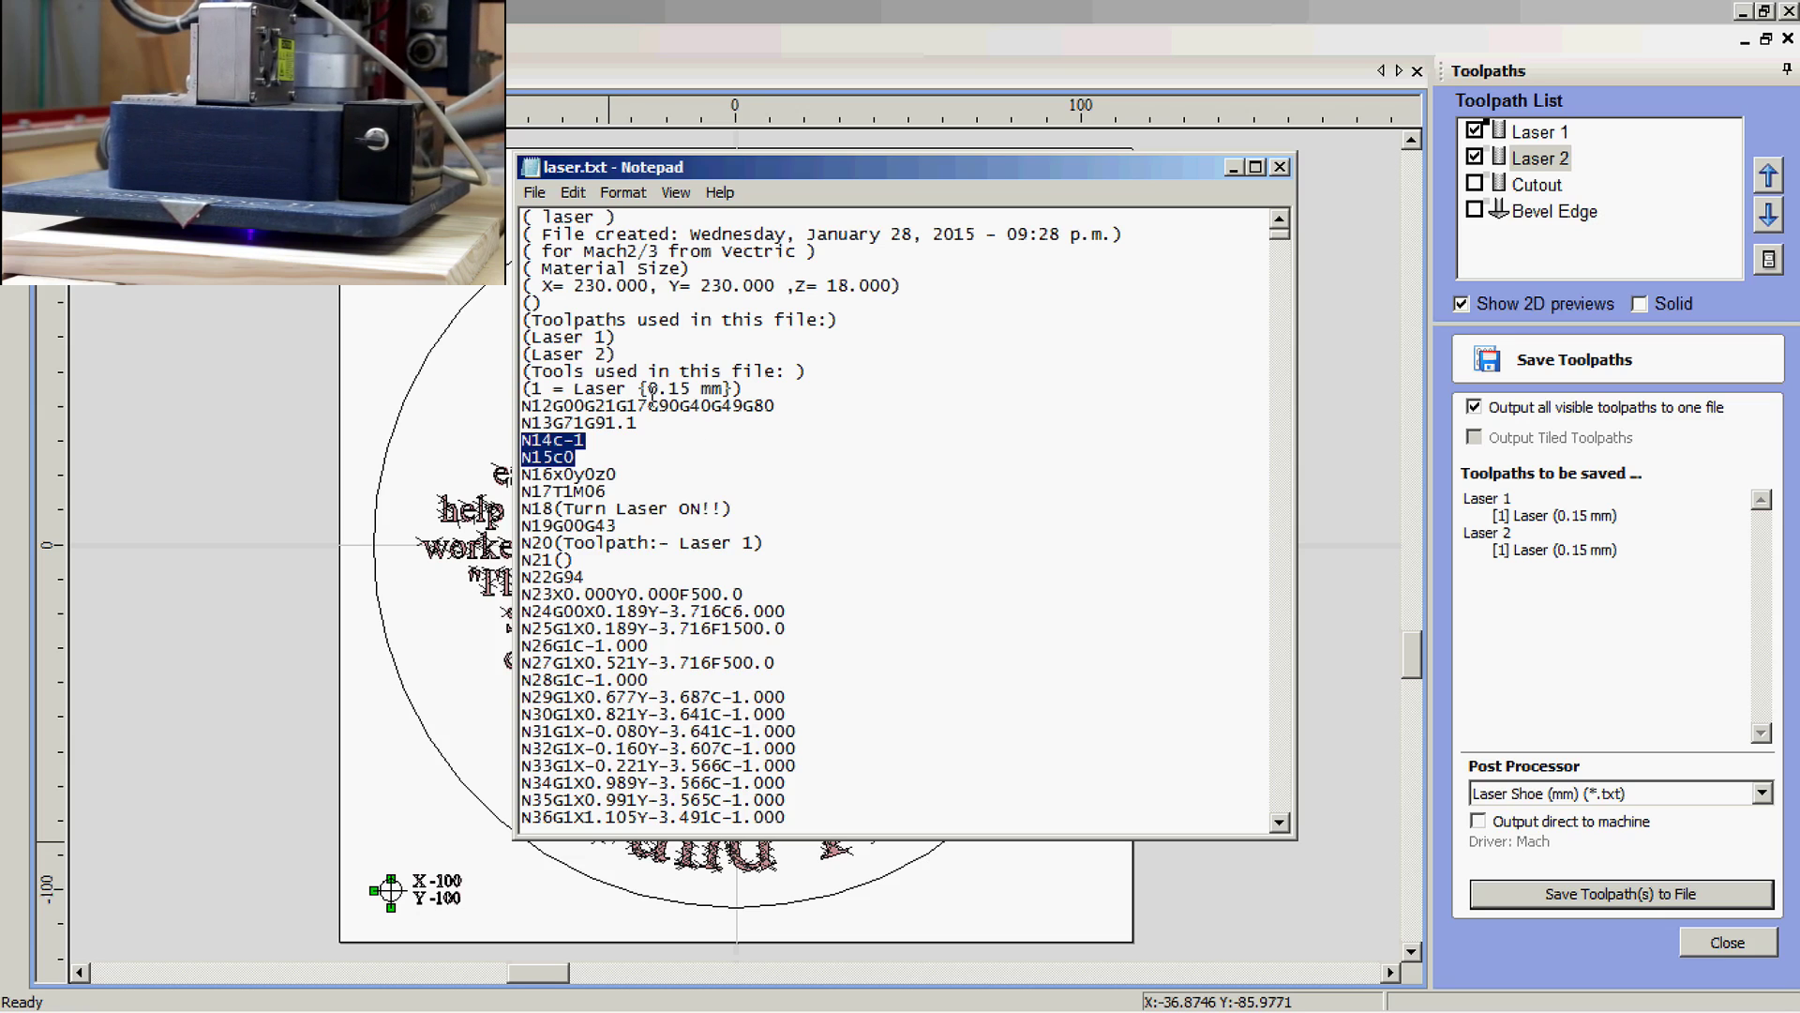
pyautogui.click(735, 508)
pyautogui.scroll(-4, 735, 469)
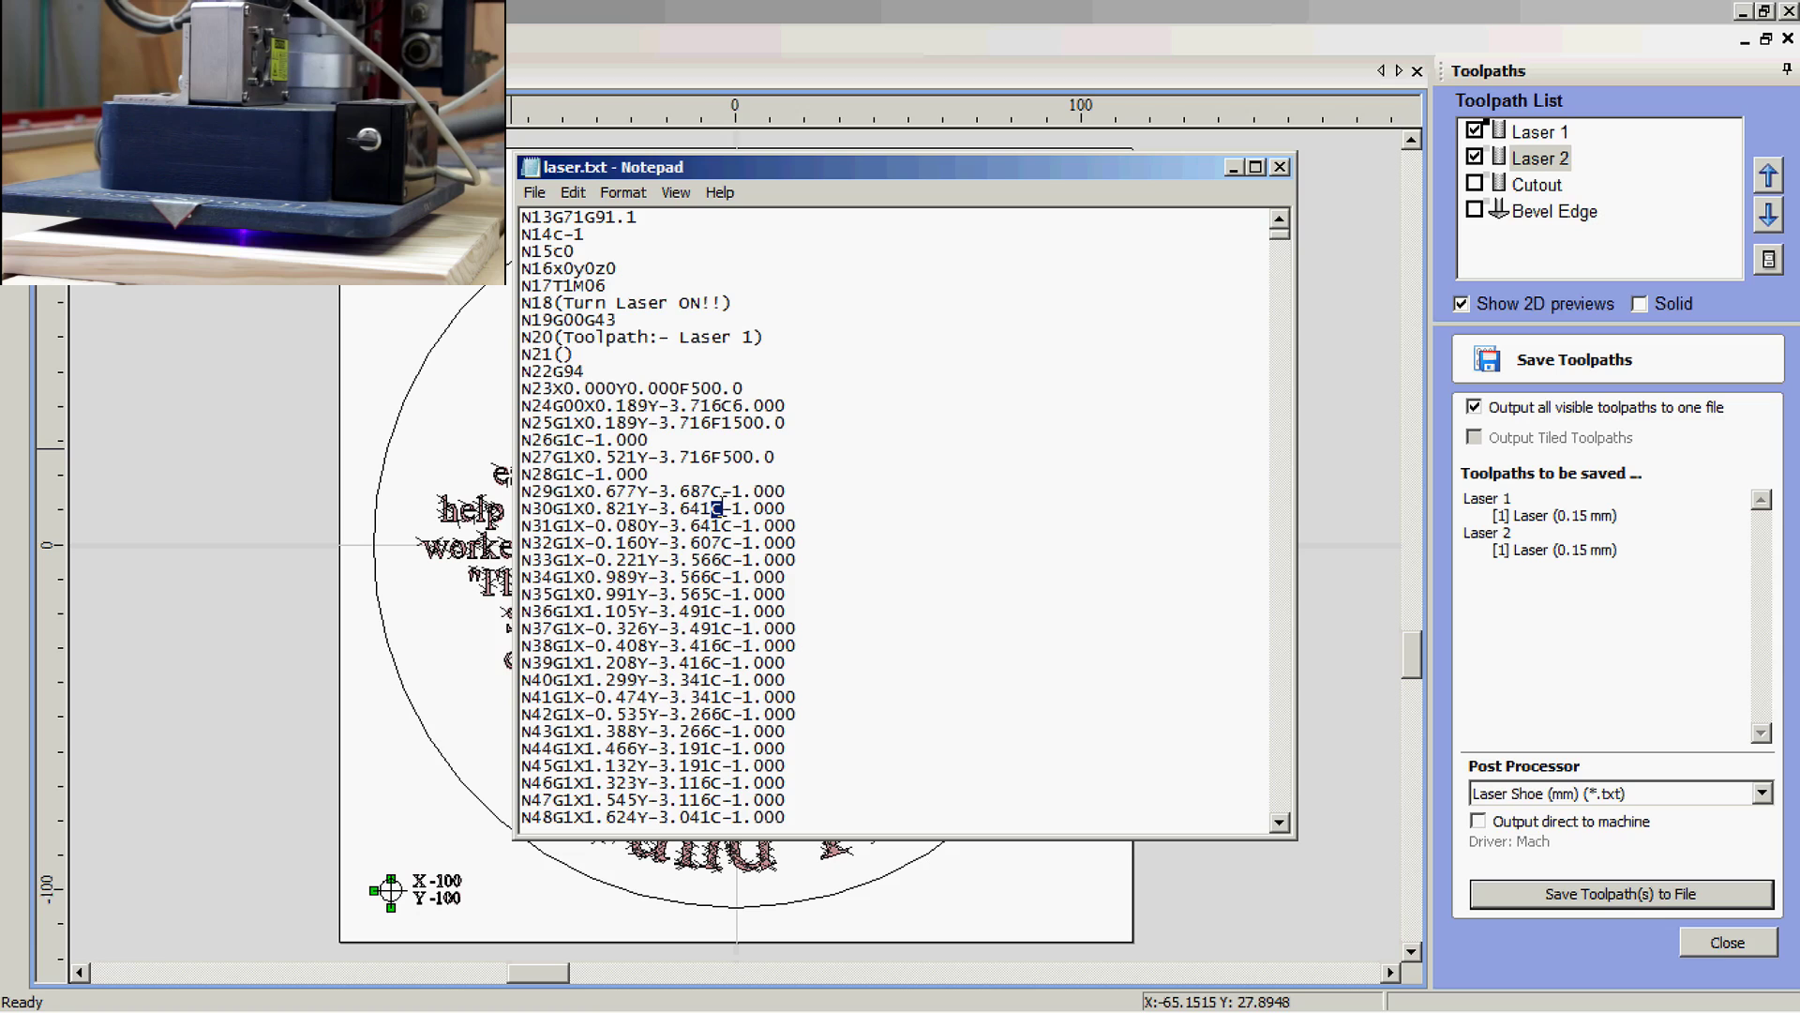
# Step: In Notepad, highlight the C power values on lines N30, N15 (C0) and N29 (C-1)
pyautogui.moveTo(711, 510); pyautogui.dragTo(723, 509)
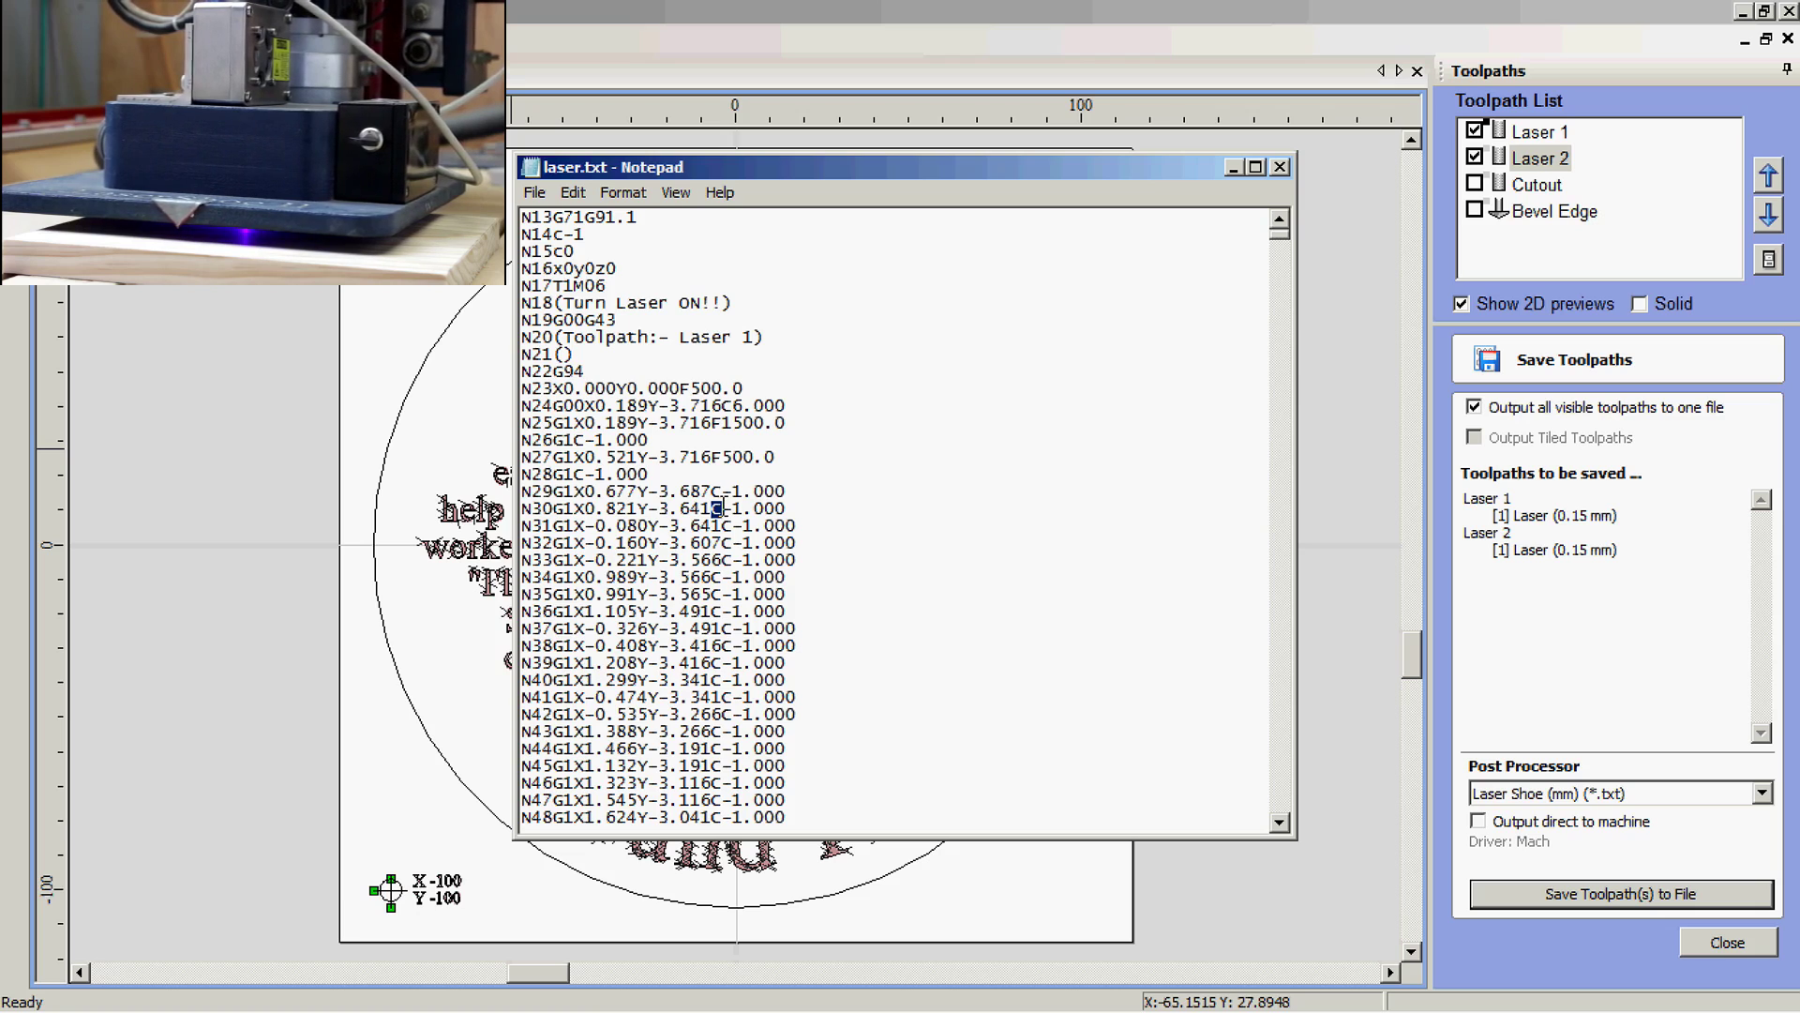
pyautogui.scroll(1, 847, 422)
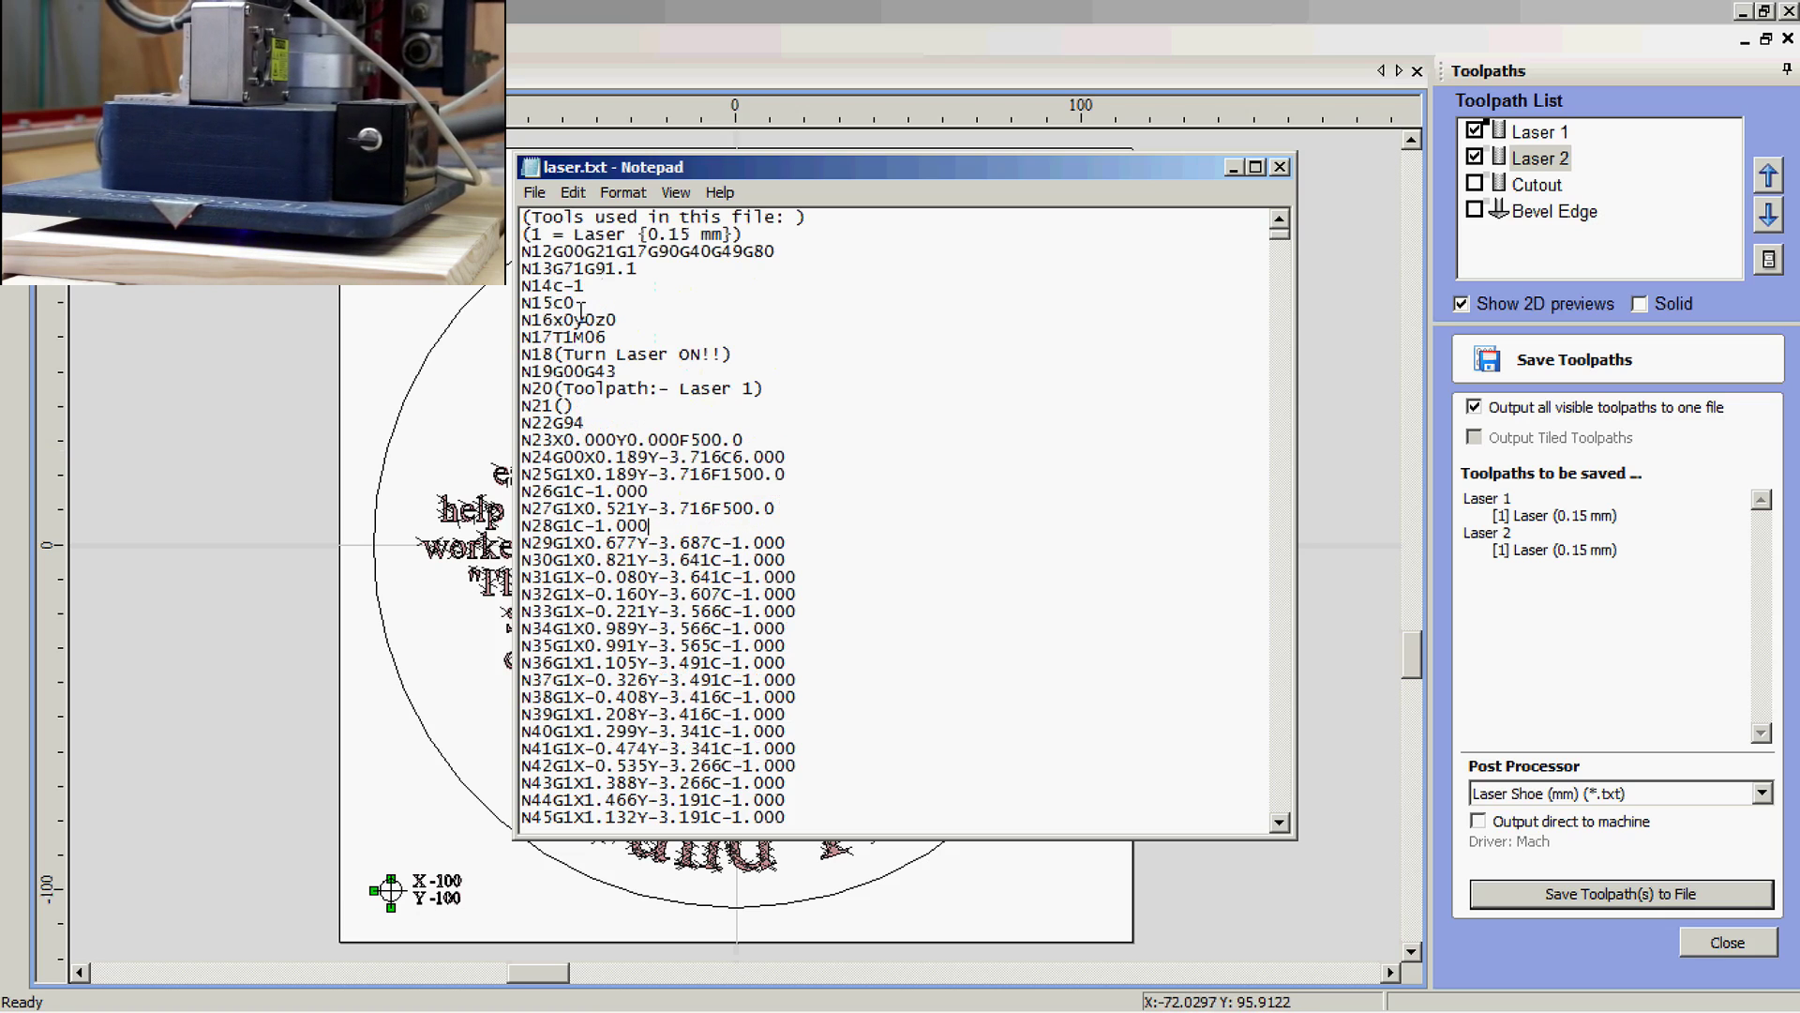
pyautogui.moveTo(576, 302); pyautogui.dragTo(552, 303)
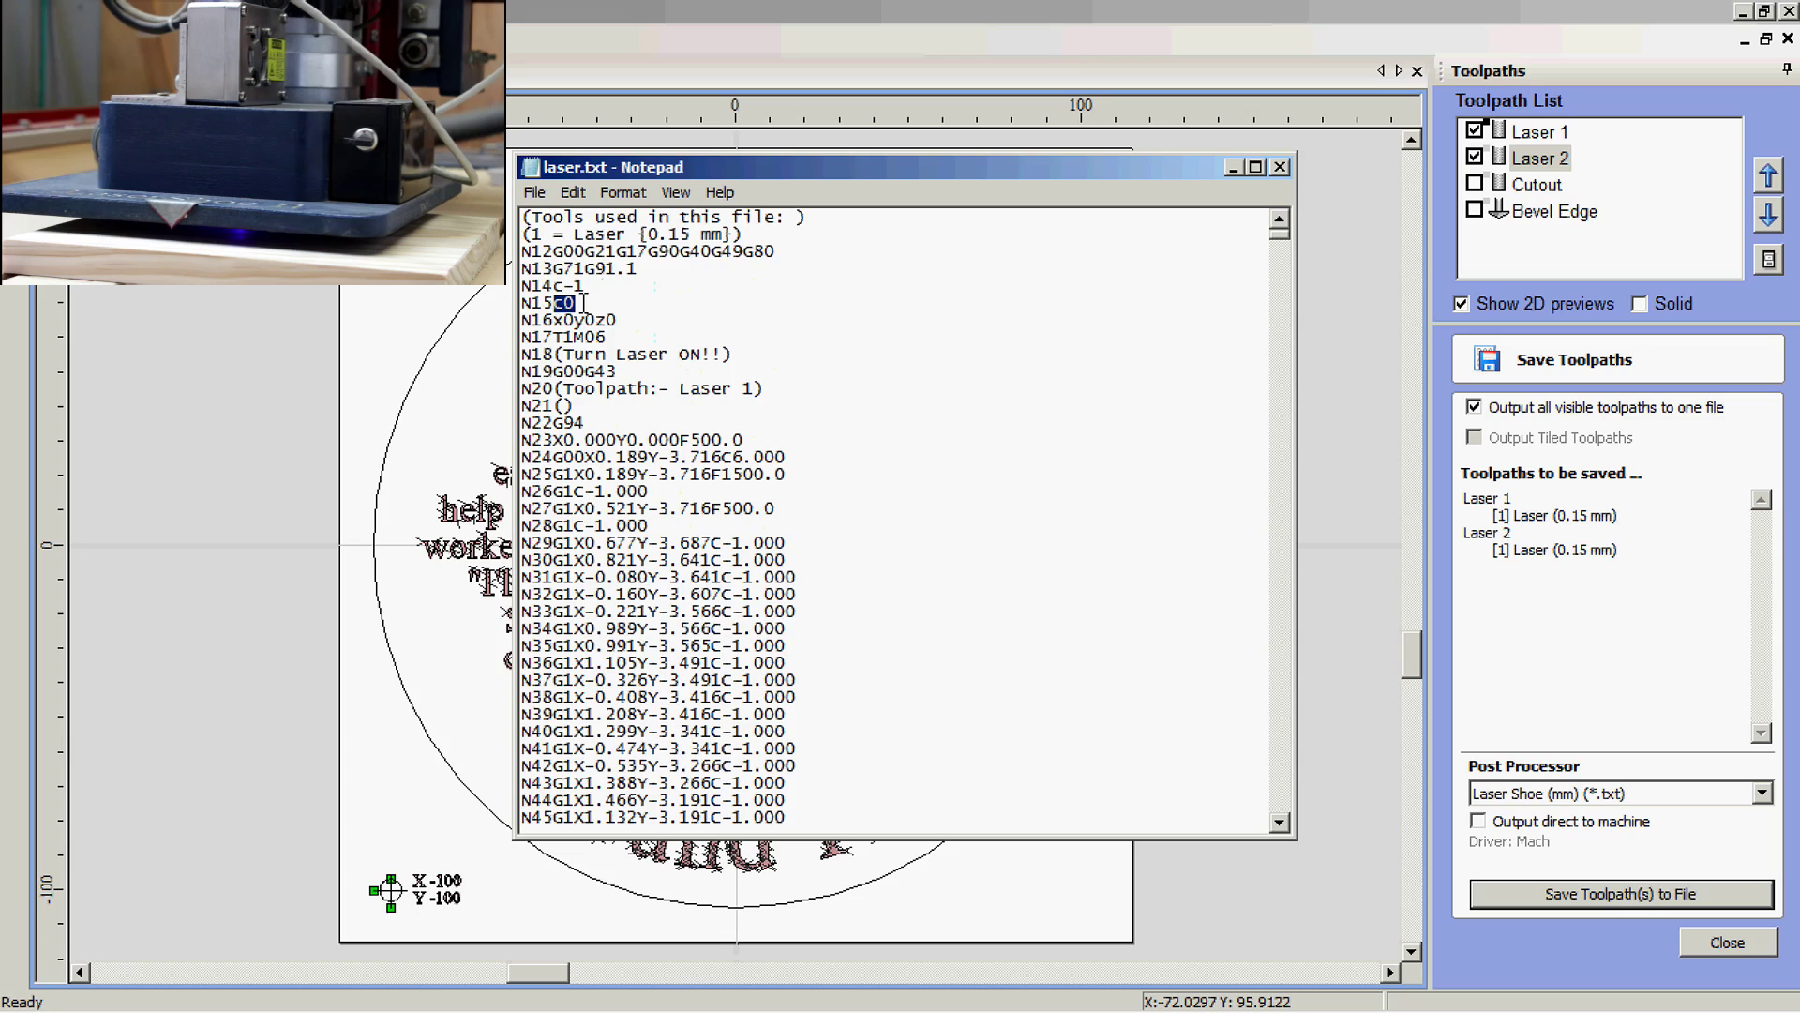
pyautogui.scroll(-3, 901, 399)
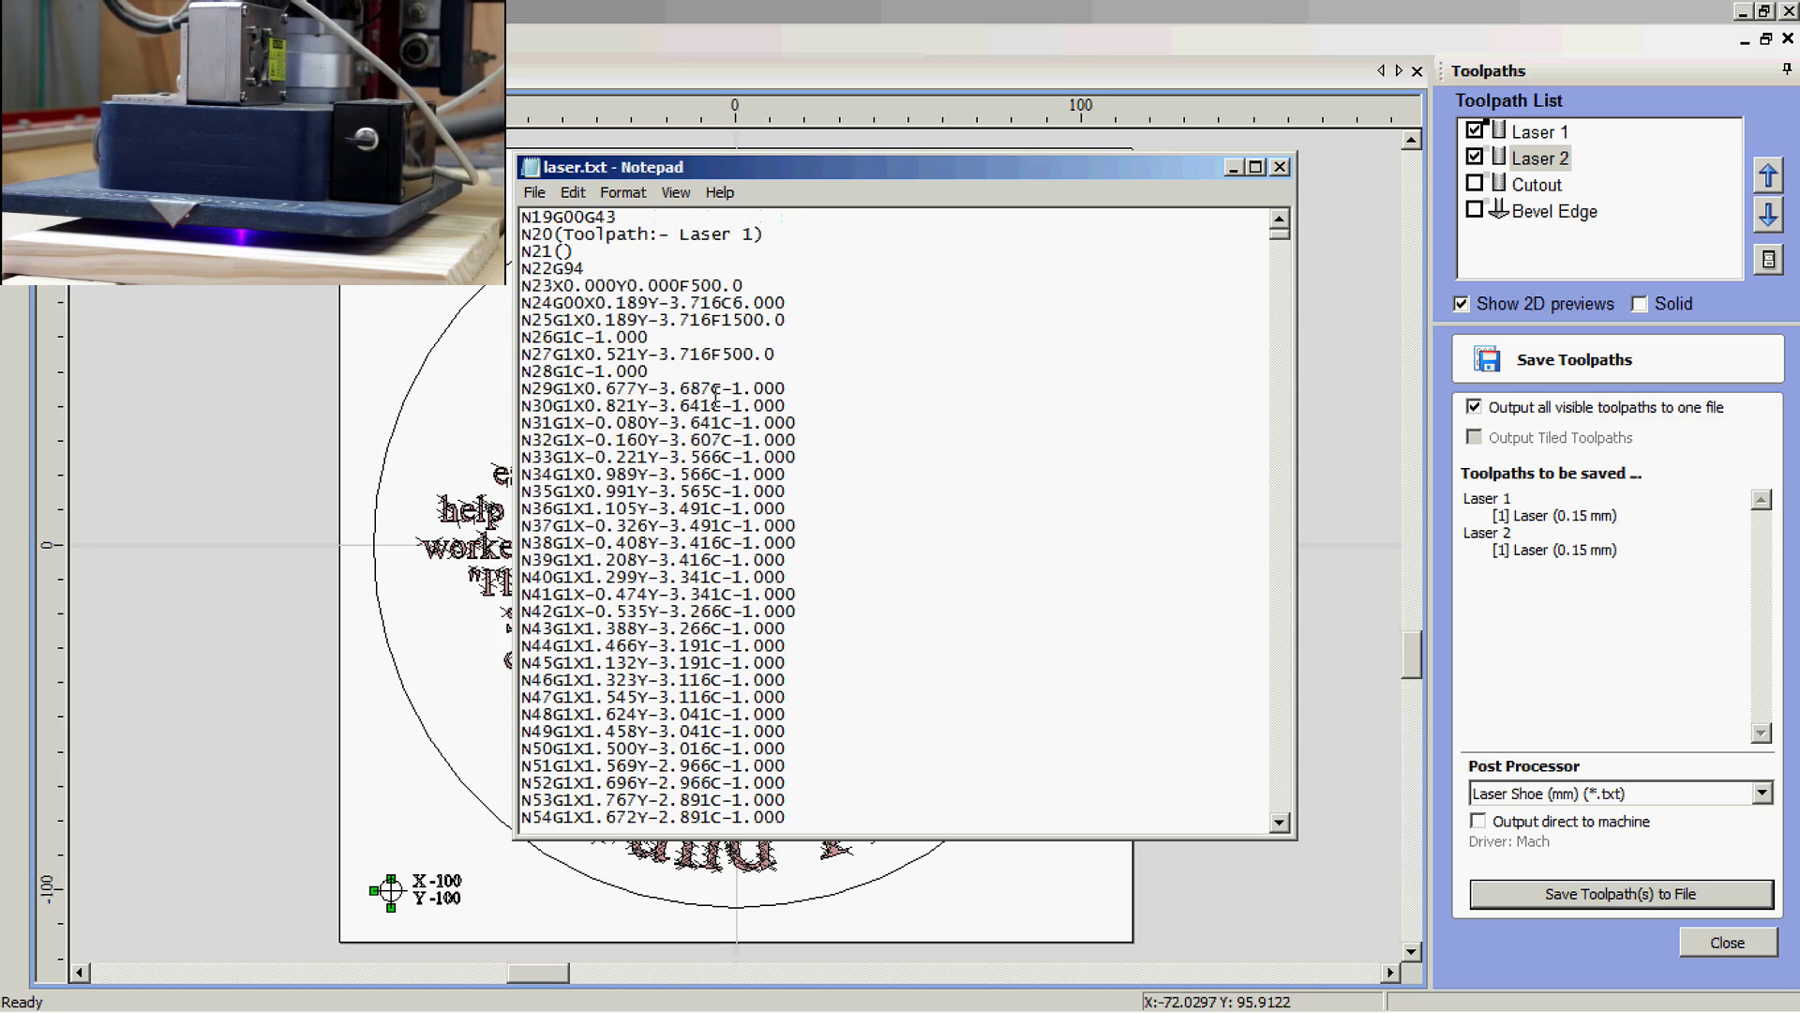
pyautogui.moveTo(712, 390); pyautogui.dragTo(745, 390)
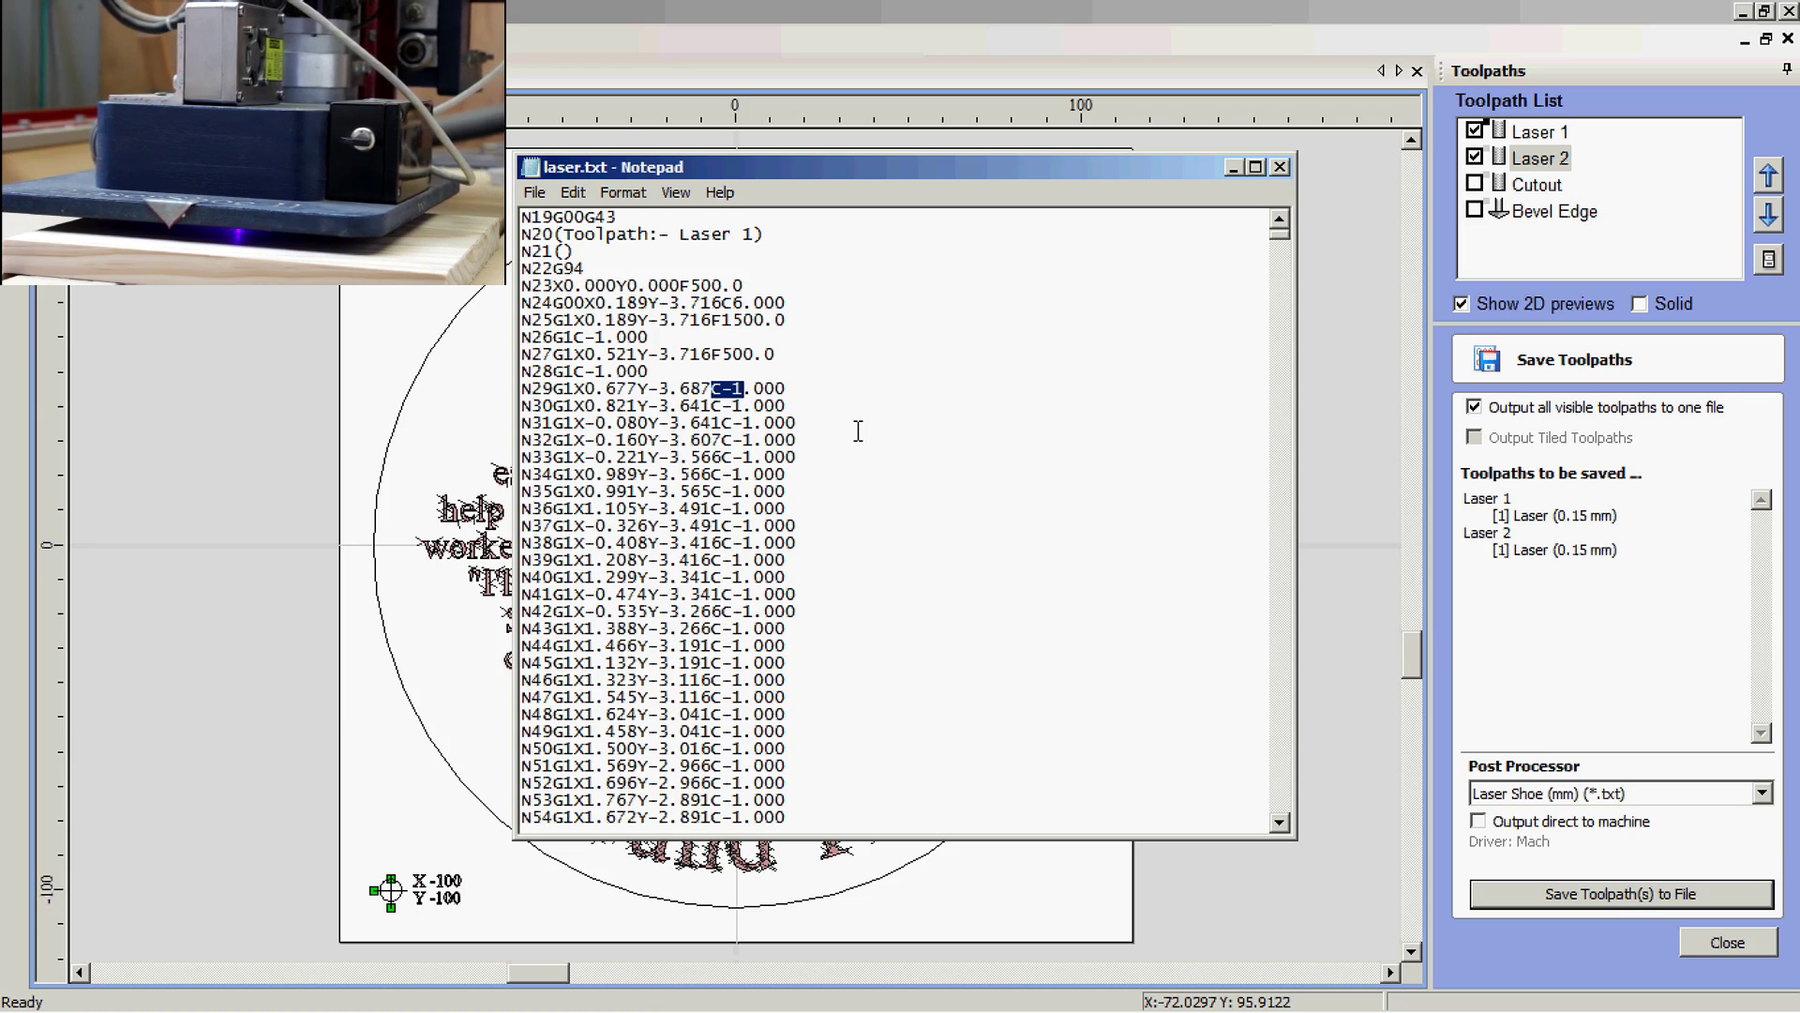
pyautogui.scroll(-20, 858, 431)
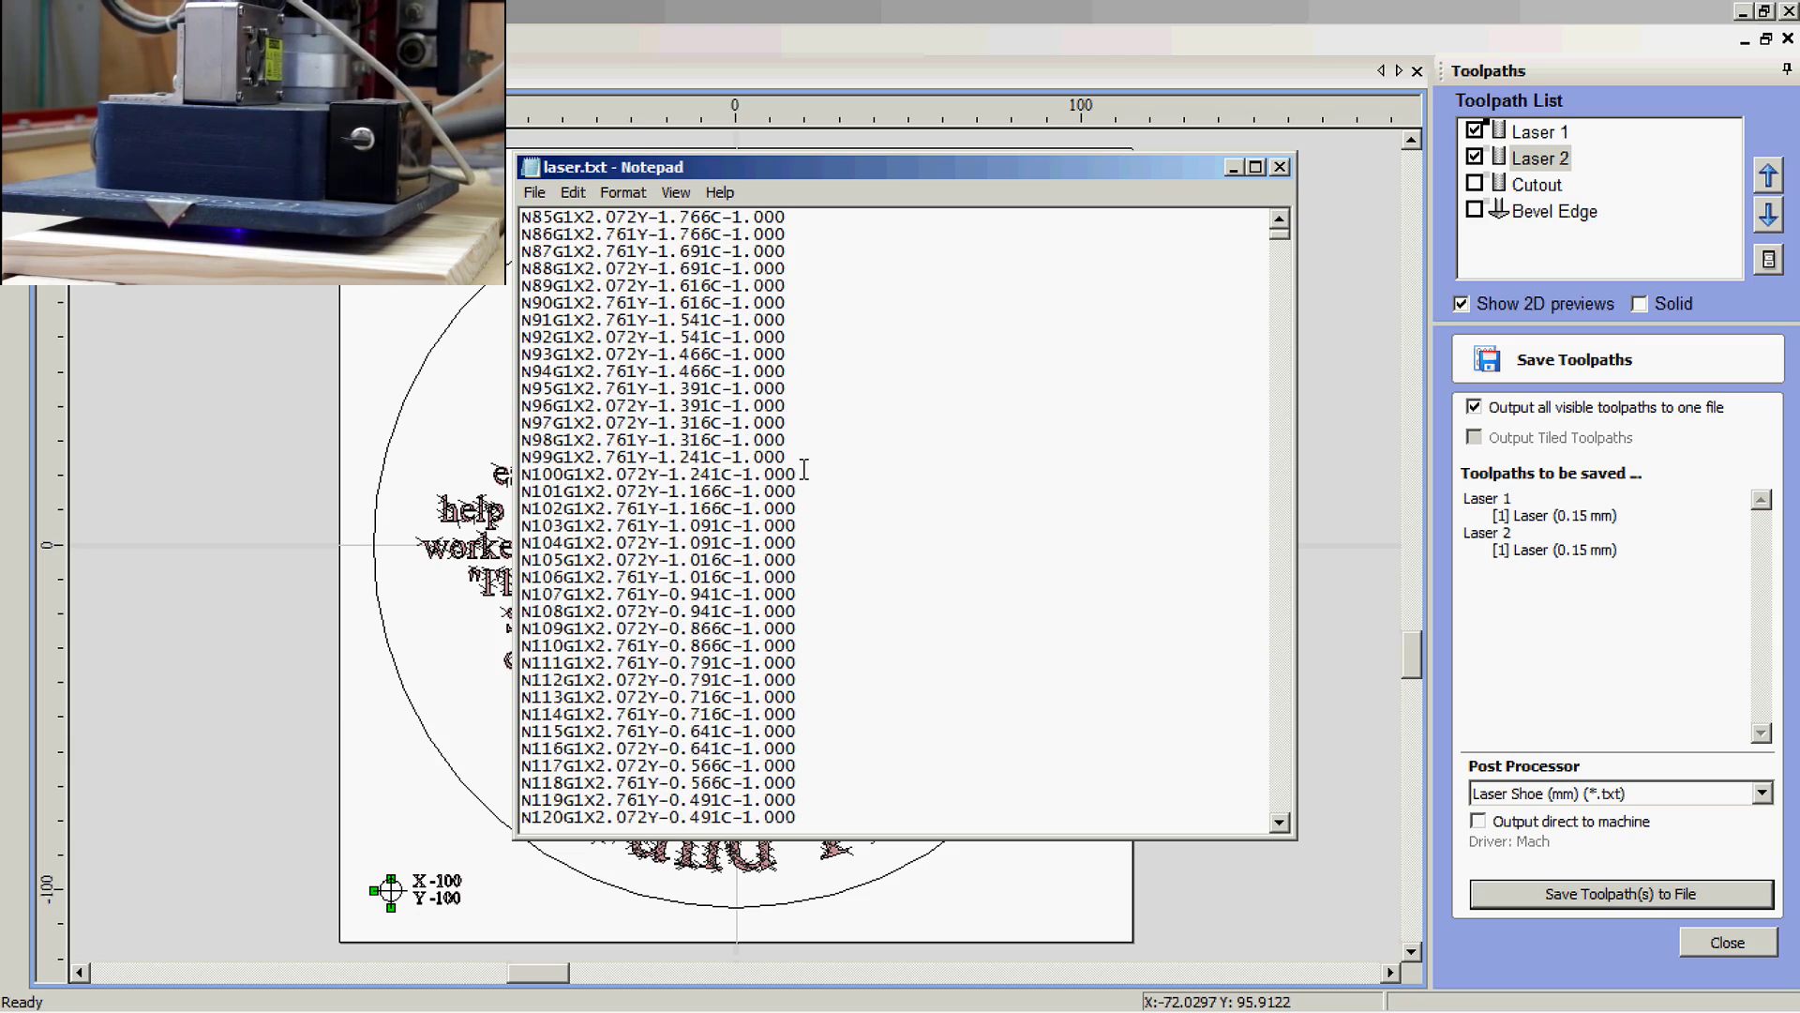
pyautogui.scroll(-19, 804, 469)
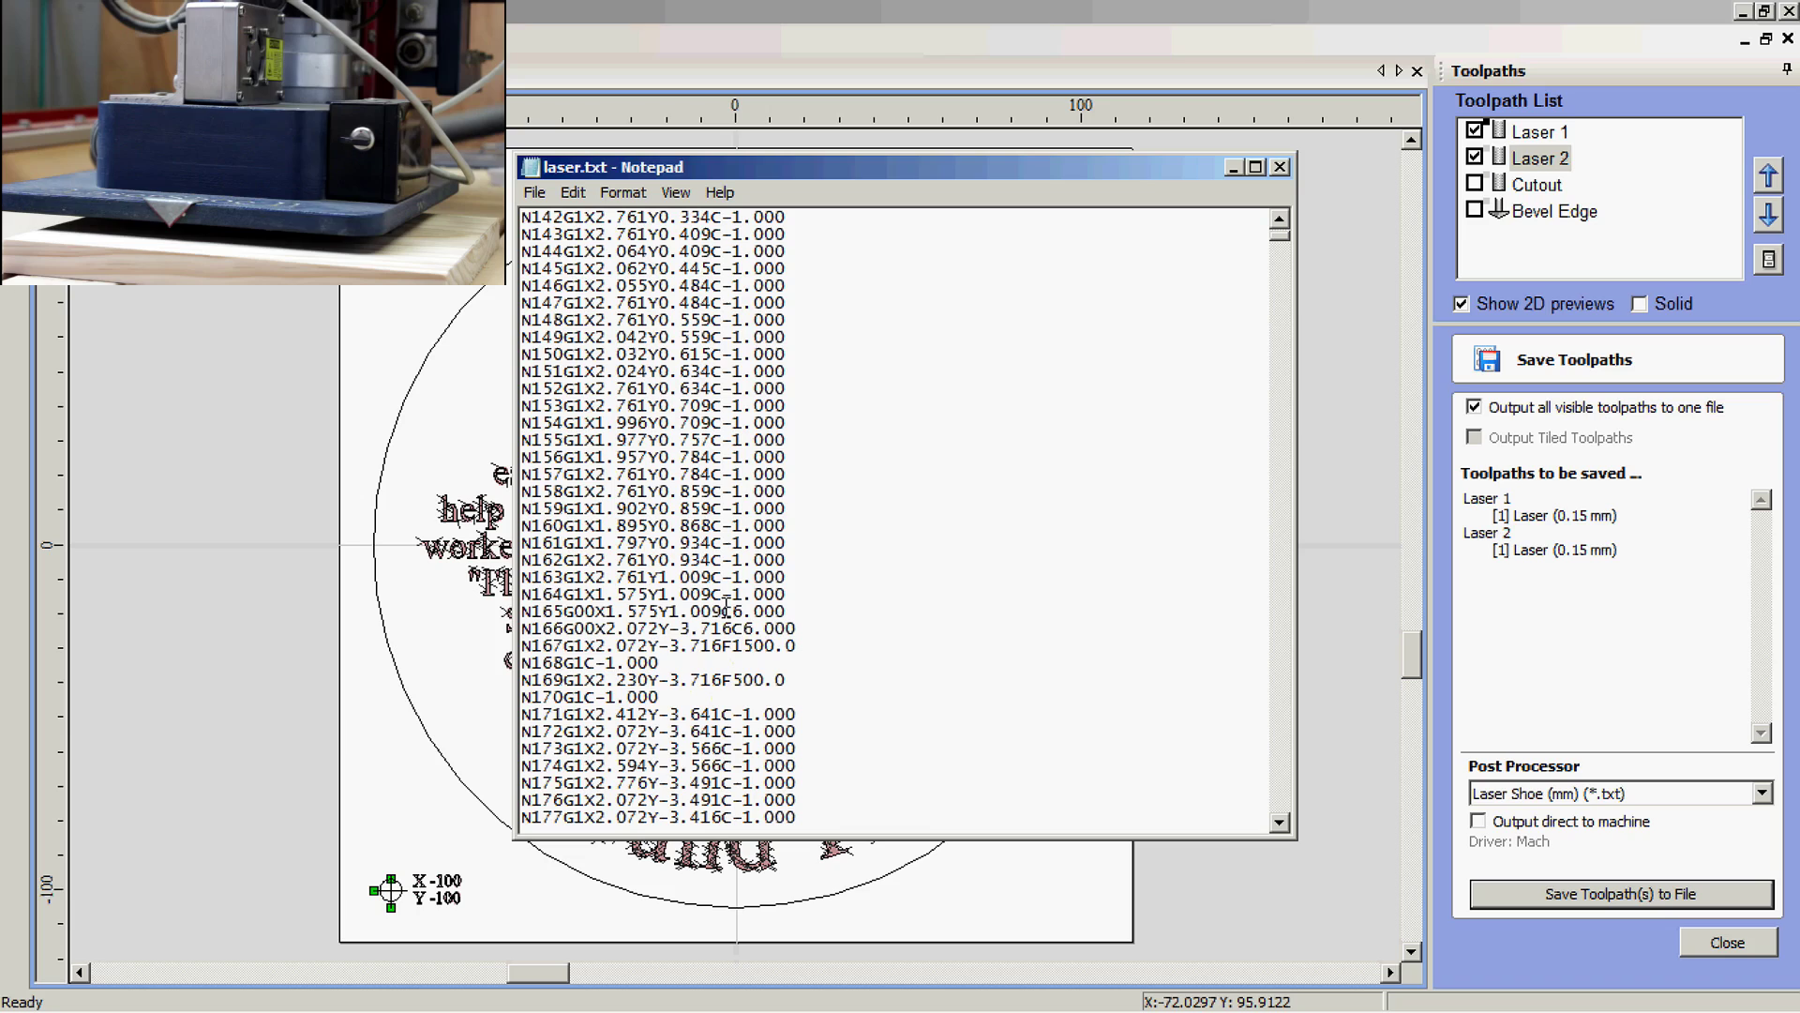
# Step: Highlight C6.000 on N165 and C-1.000 on N171, then open Laser 1's pocket settings in VCarve
pyautogui.moveTo(722, 610); pyautogui.dragTo(785, 600)
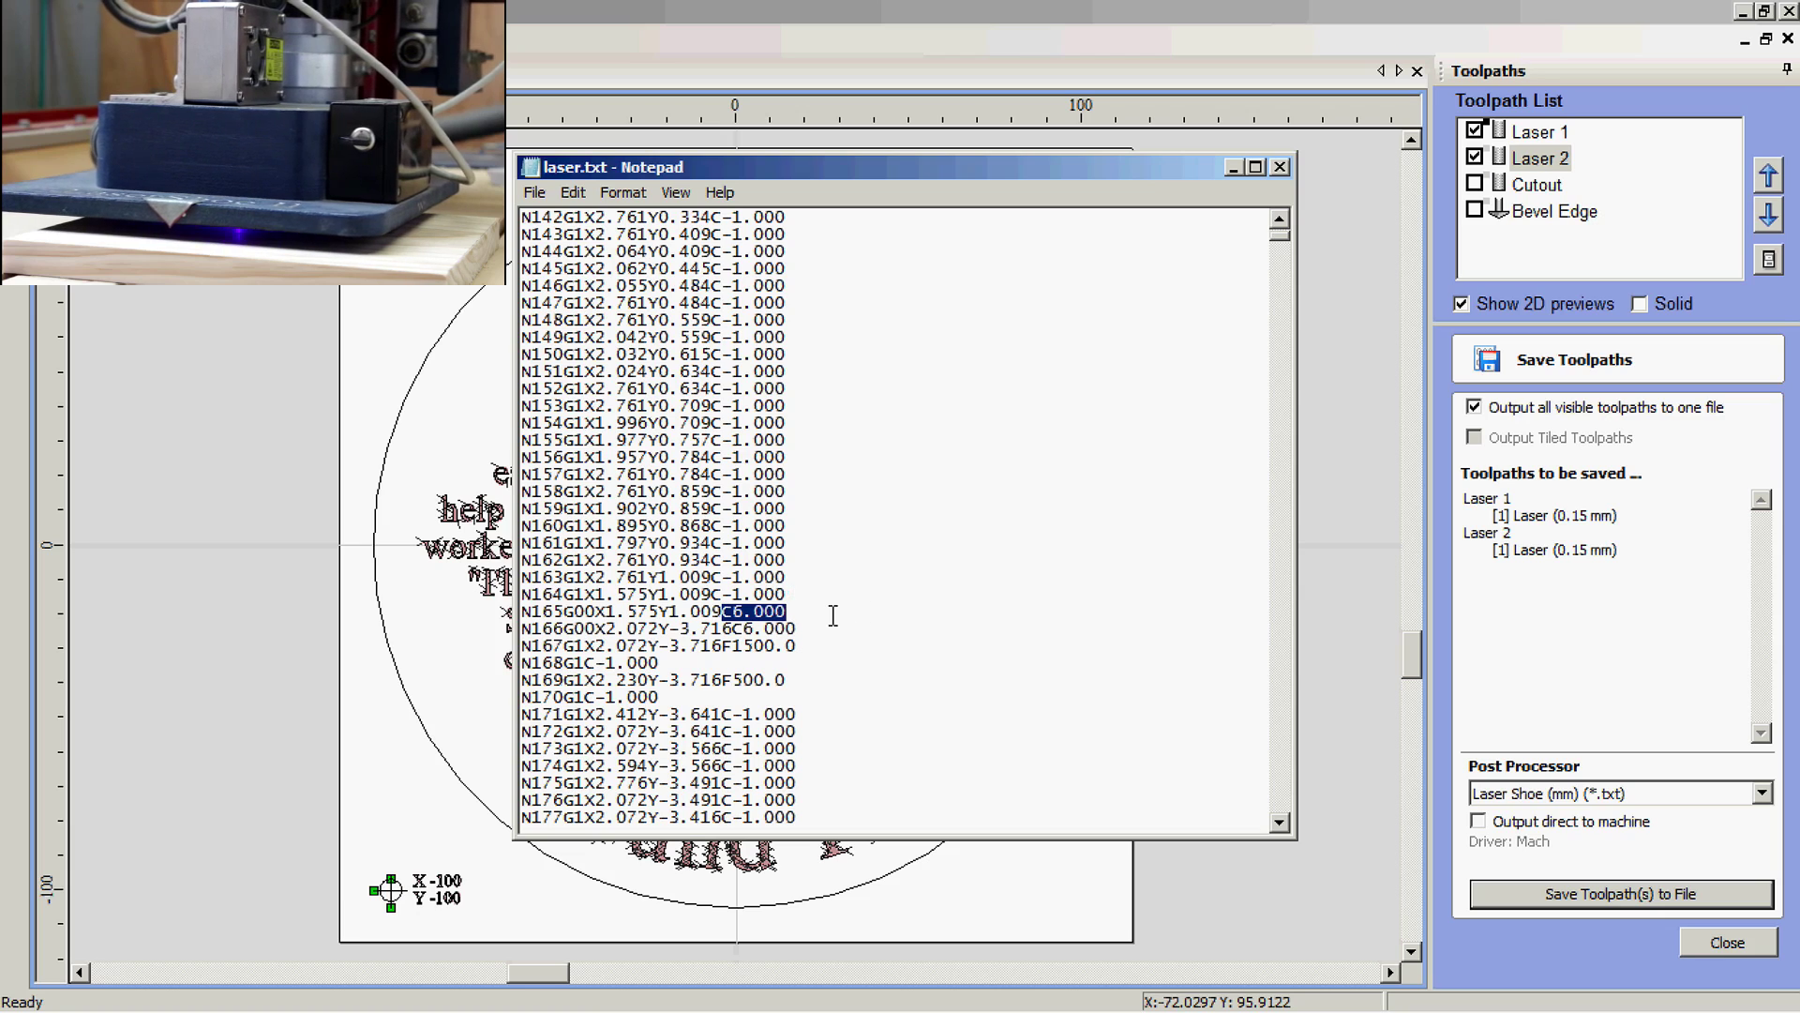
pyautogui.scroll(-1, 832, 615)
pyautogui.scroll(-1, 832, 615)
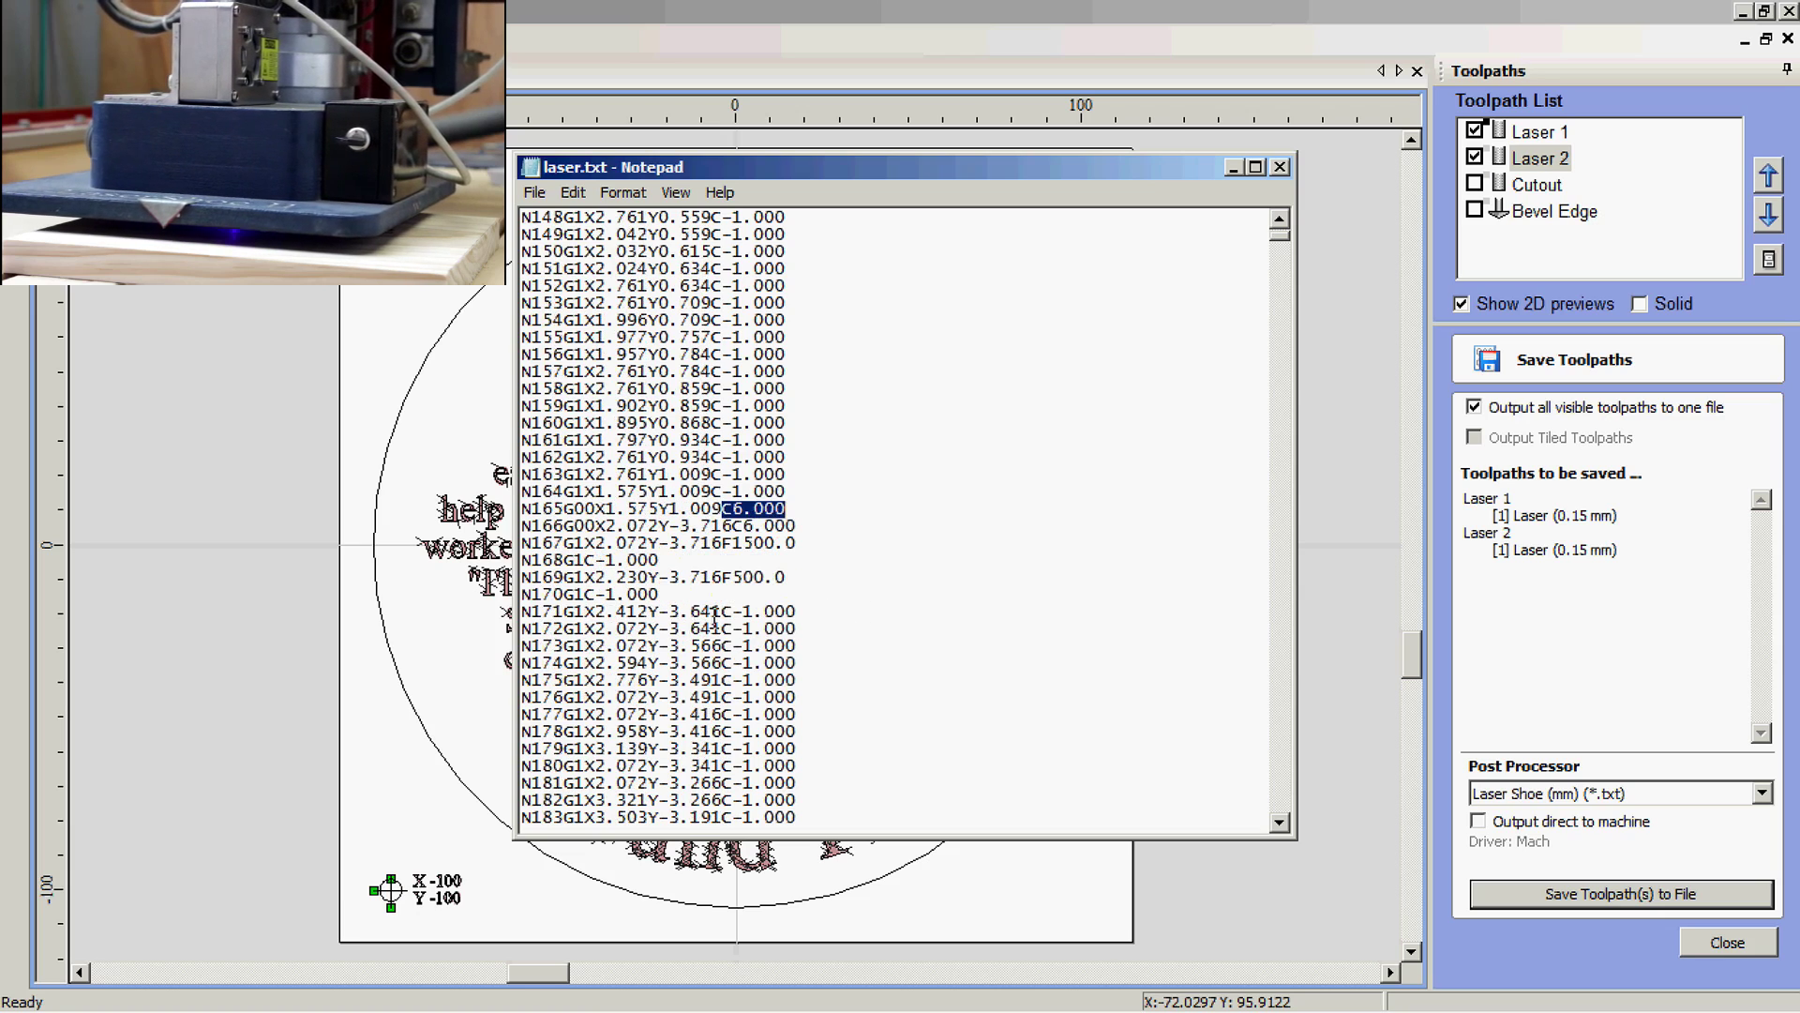
pyautogui.moveTo(721, 612); pyautogui.dragTo(822, 614)
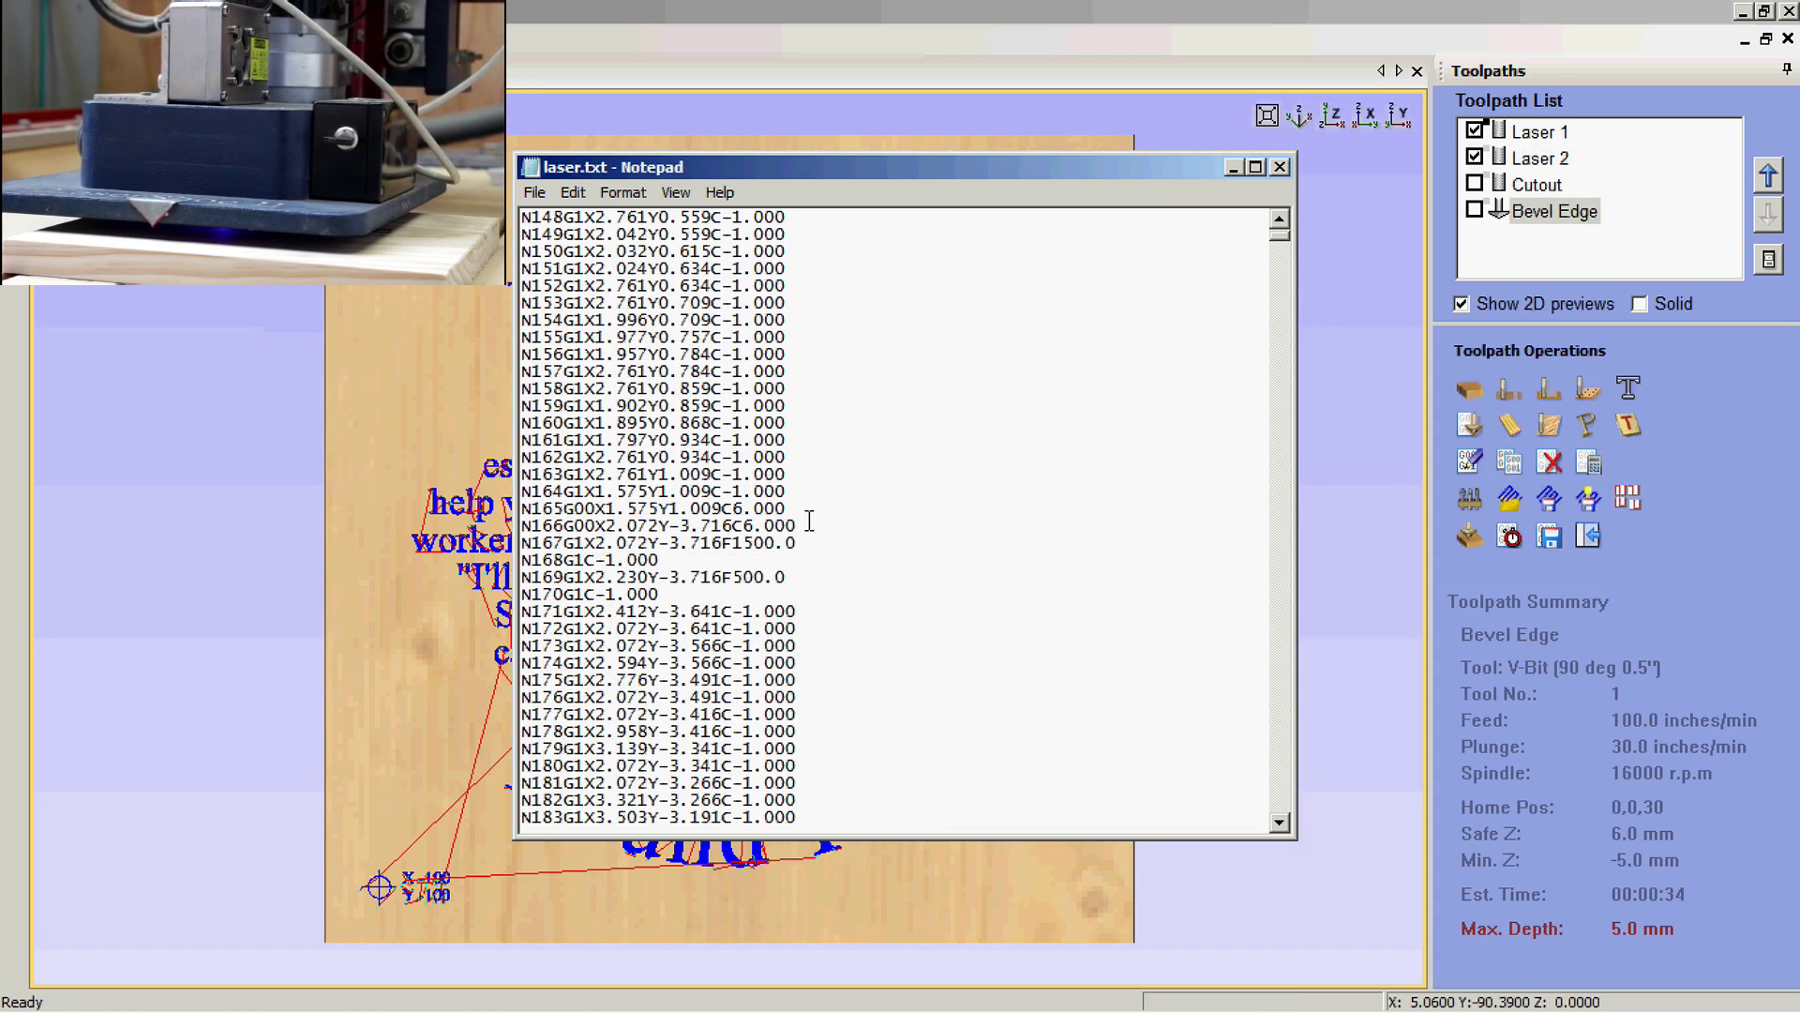
pyautogui.moveTo(808, 525); pyautogui.dragTo(723, 507)
pyautogui.click(745, 507)
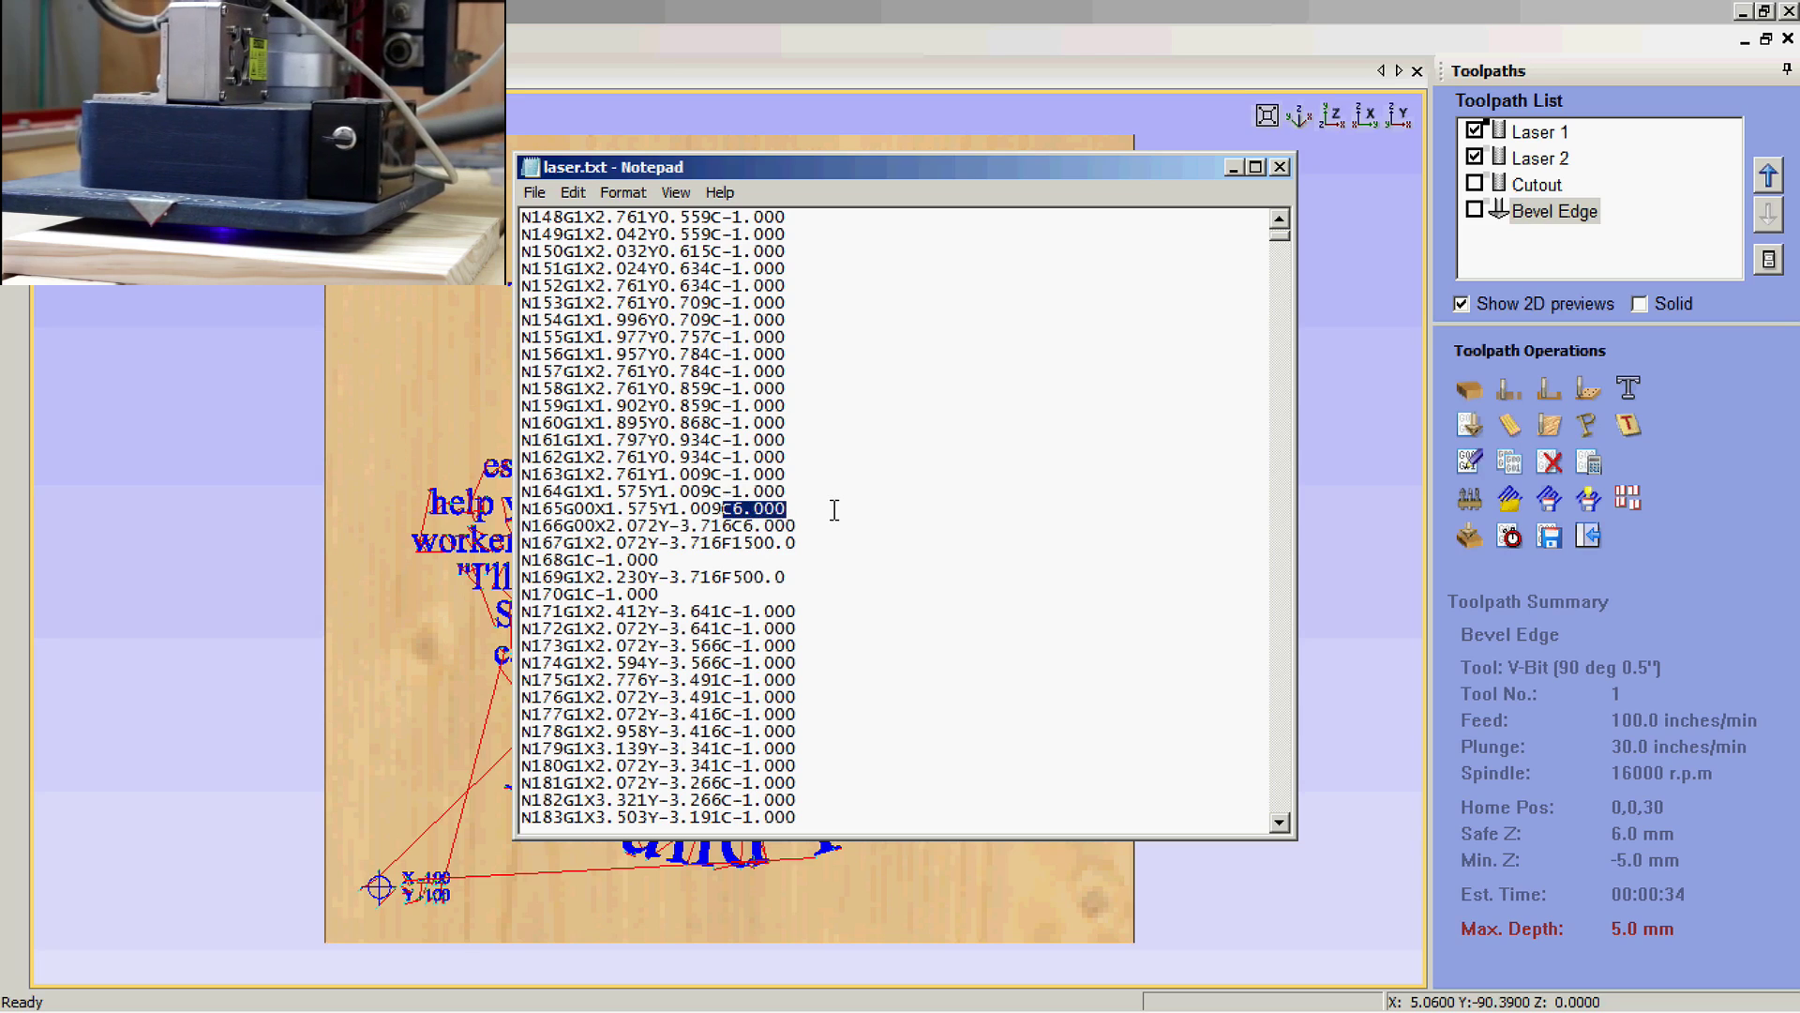
pyautogui.click(1543, 148)
pyautogui.doubleClick(1539, 137)
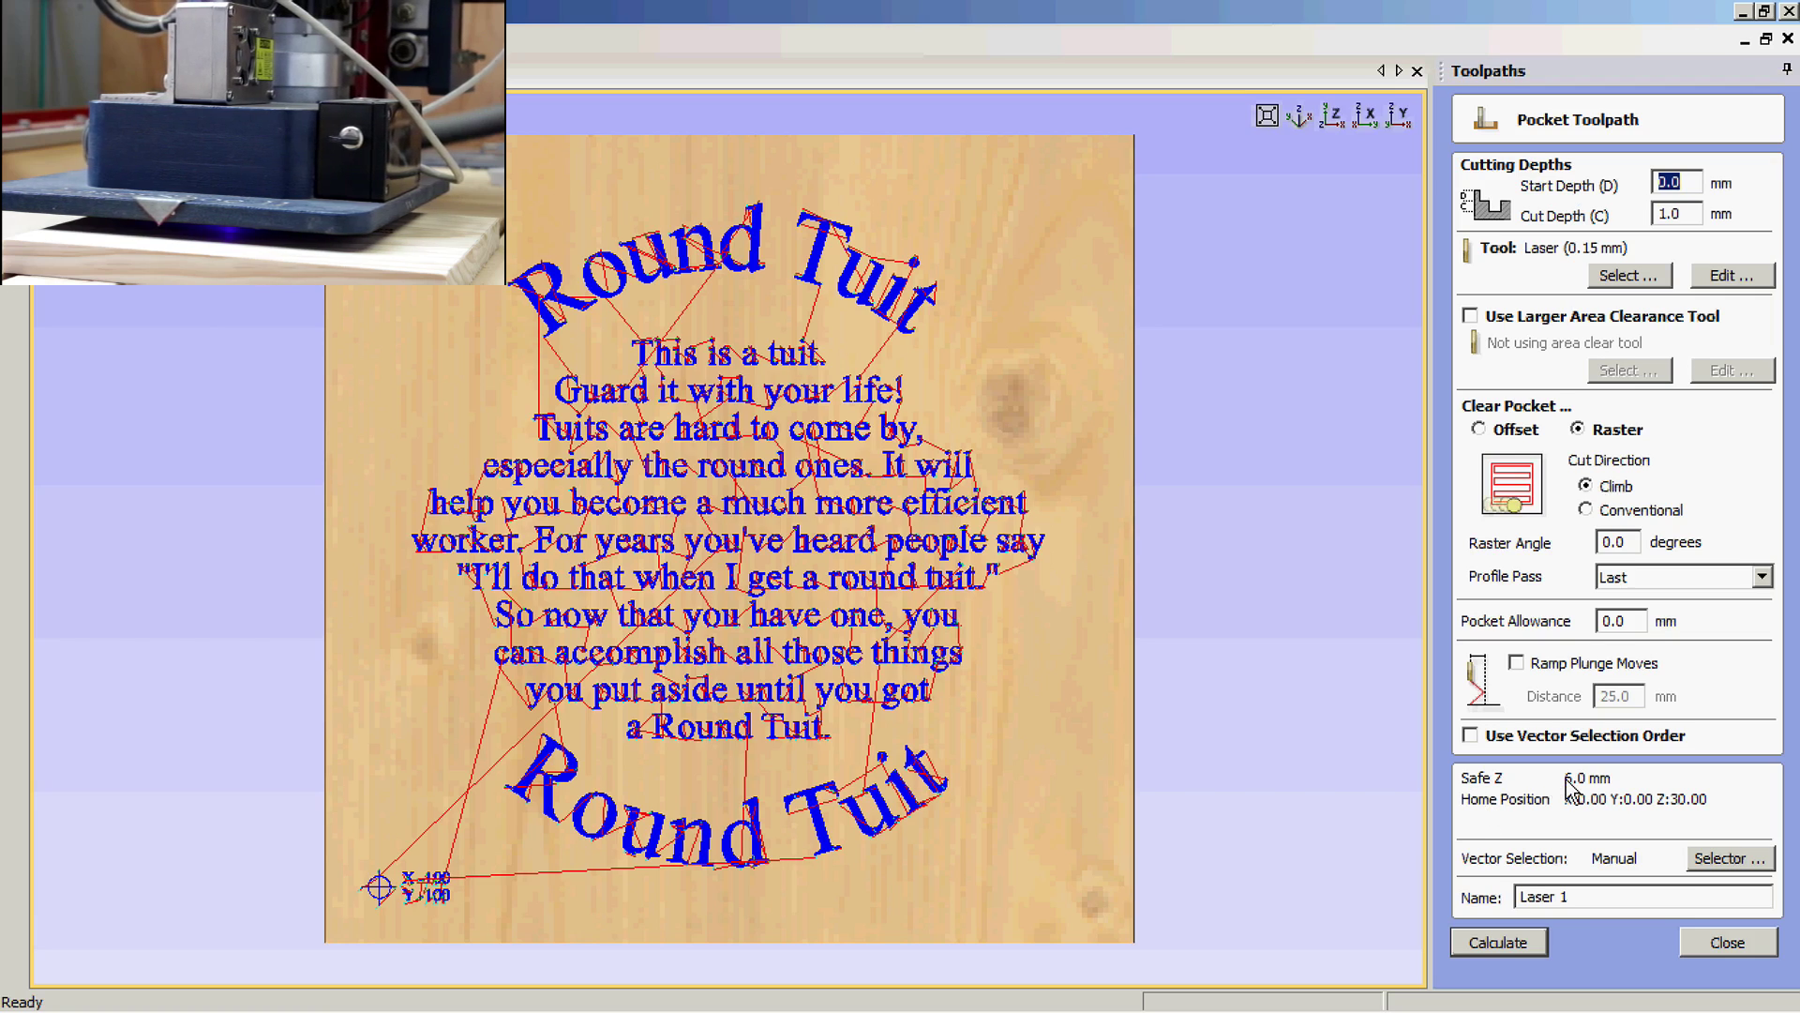
# Step: Close Laser 1's settings and check the 6.0 mm Z1 clearance in Material Setup, cancelling without changes
pyautogui.click(1728, 941)
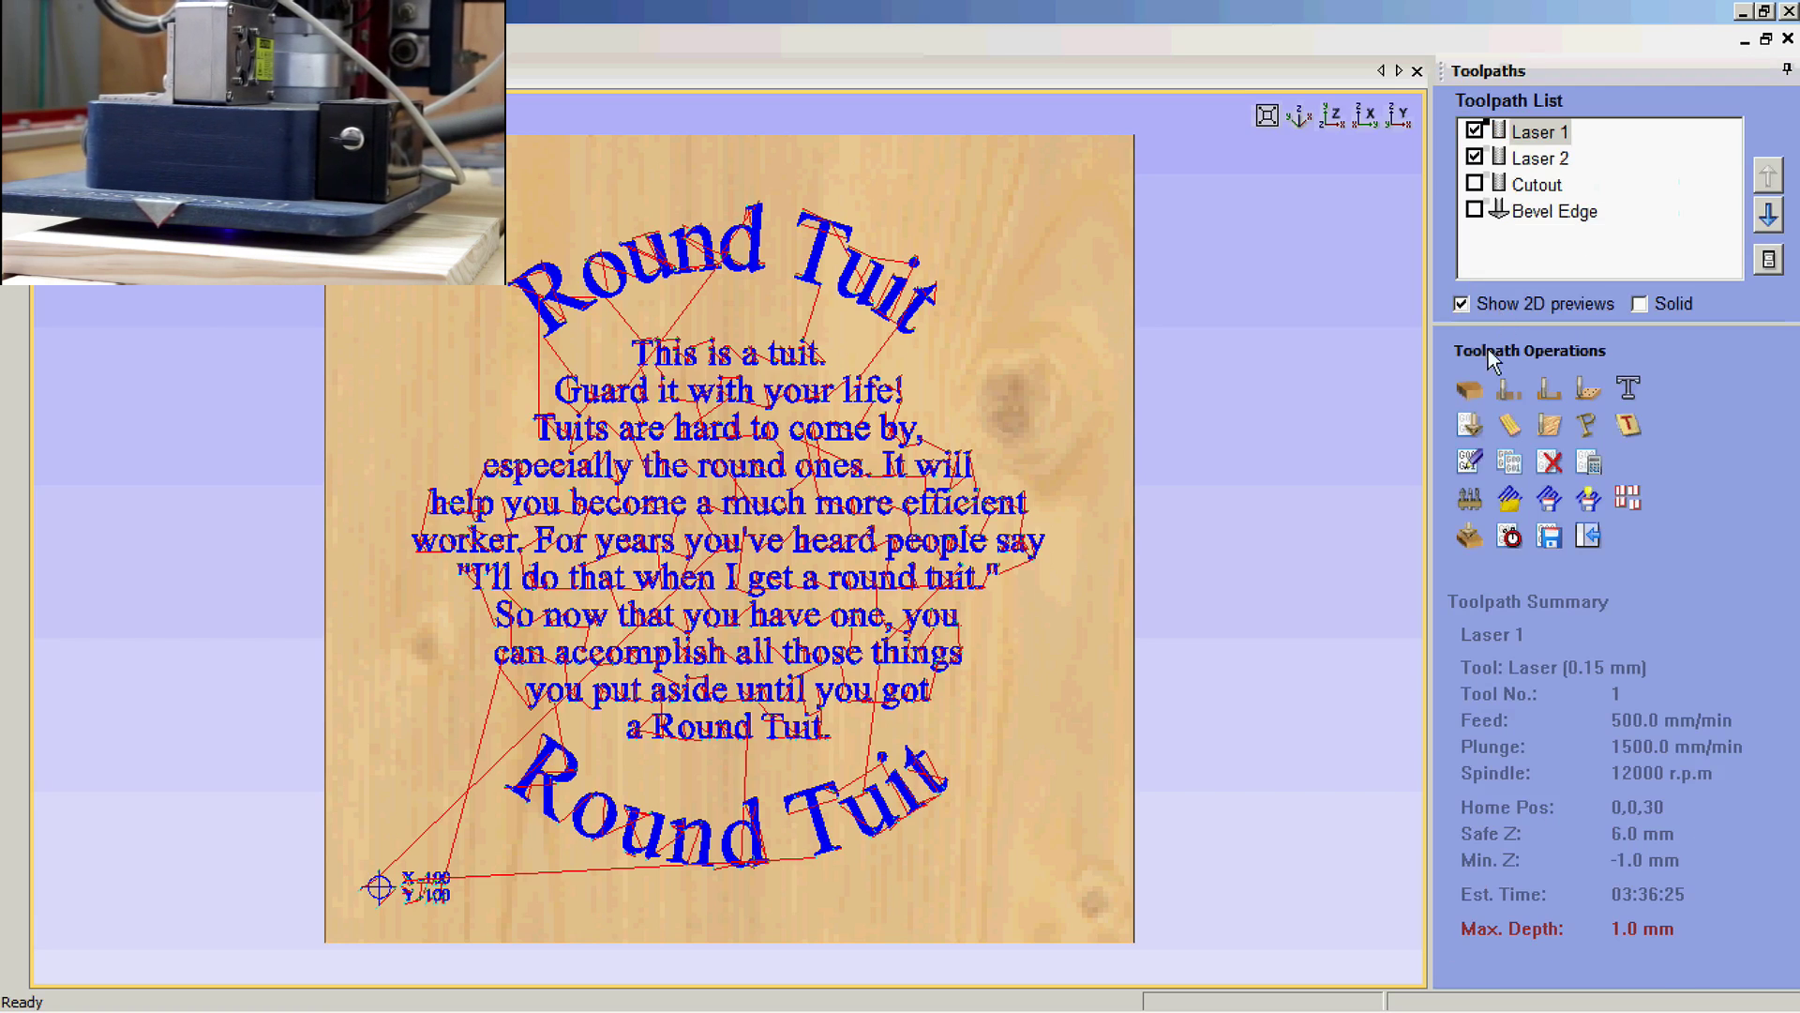
pyautogui.click(1471, 392)
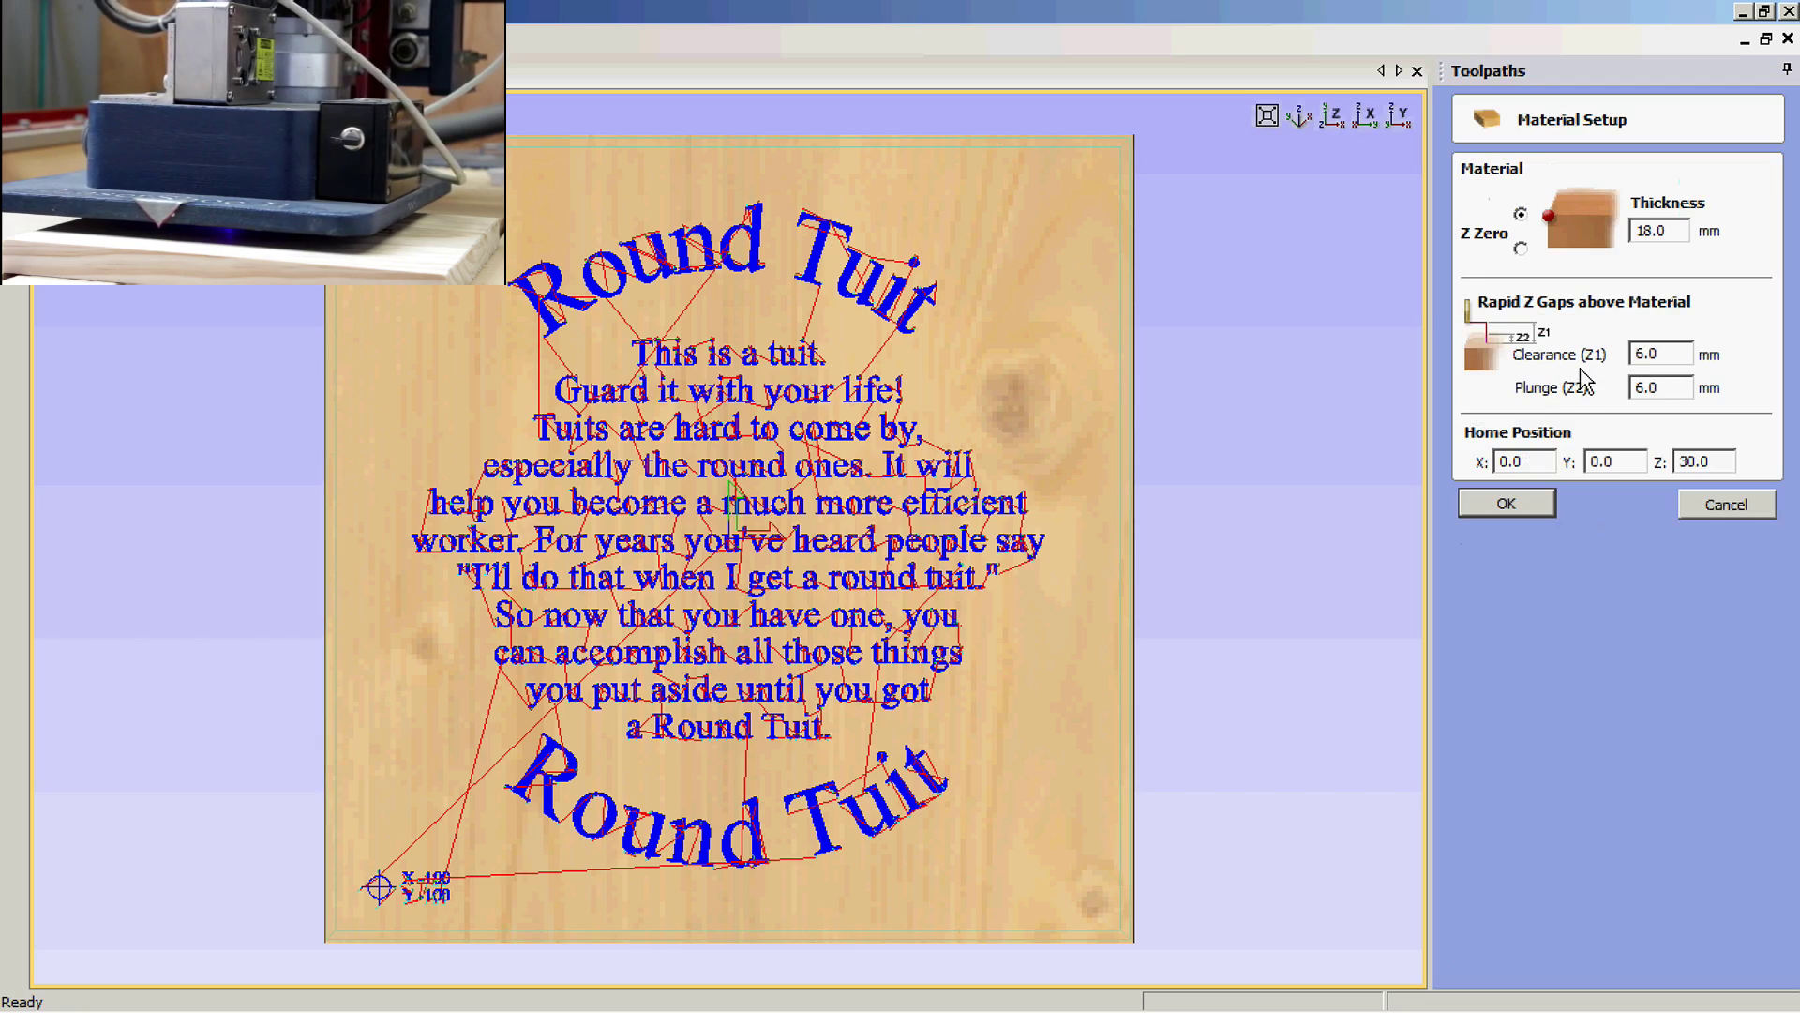
pyautogui.doubleClick(1671, 357)
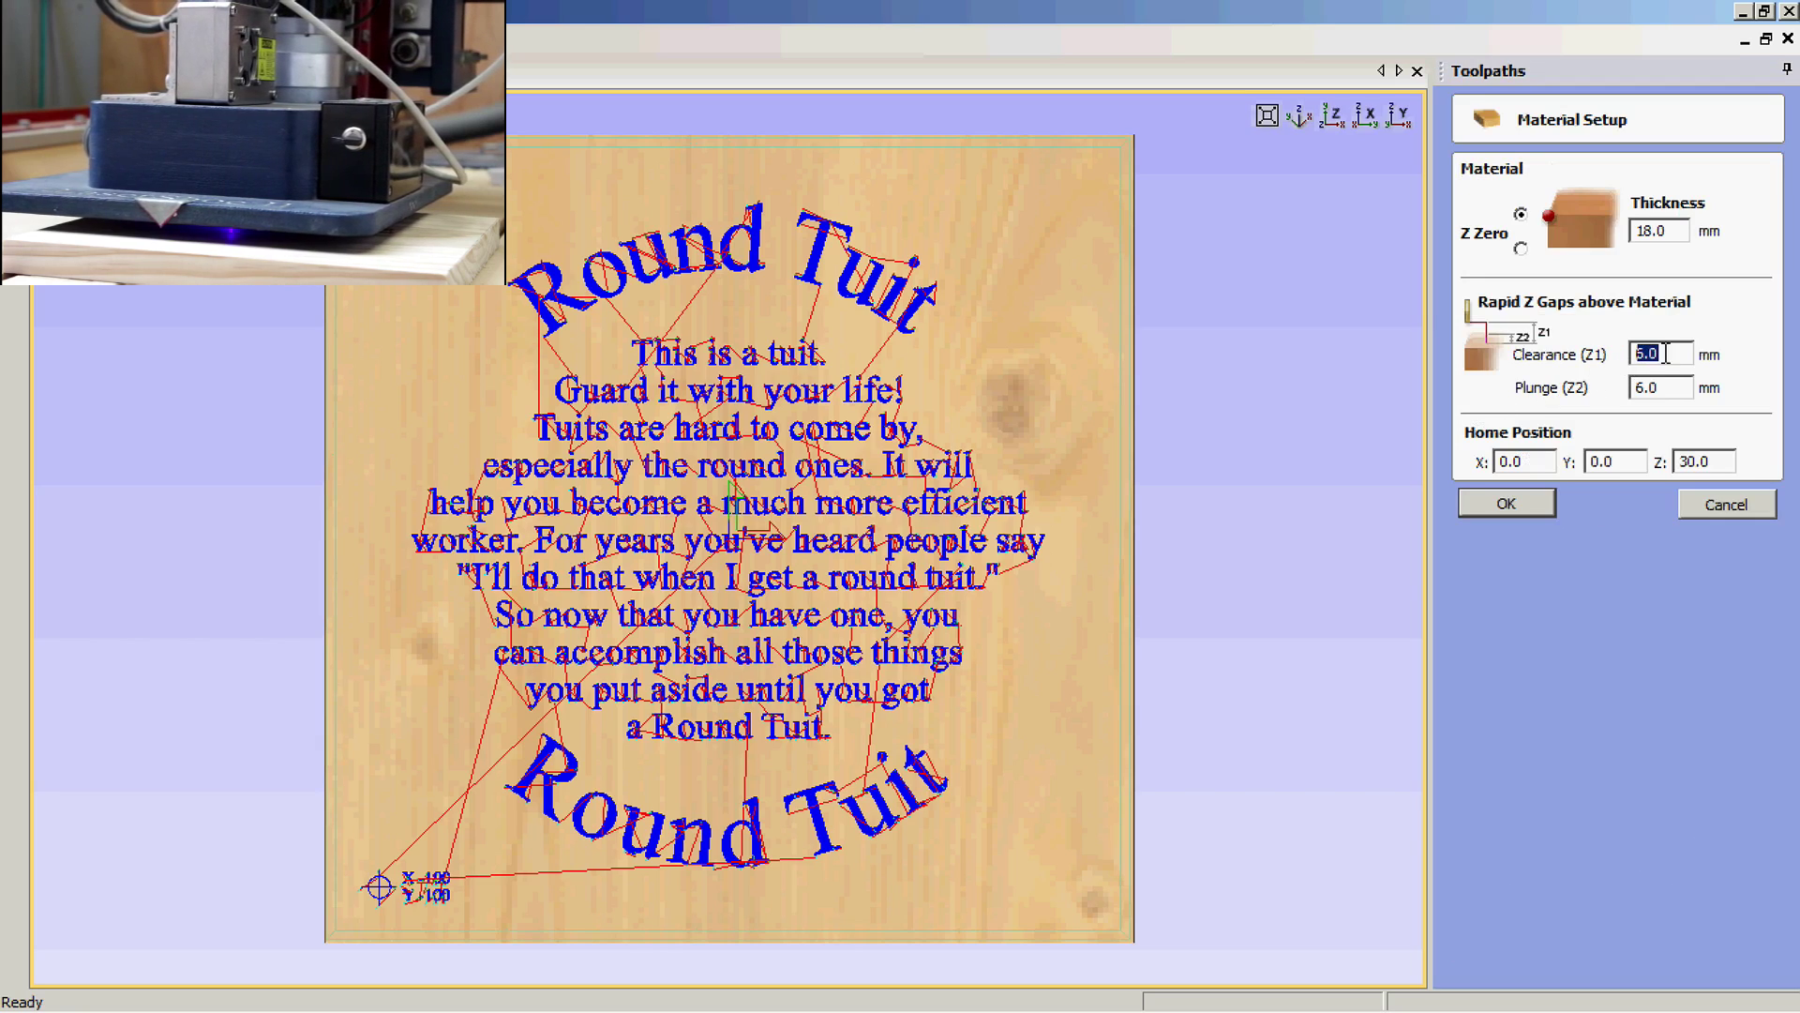
pyautogui.click(1752, 506)
# Step: Restore laser.txt in Notepad, clear the N165 highlight, and scroll through the G-code moves
pyautogui.moveTo(695, 994)
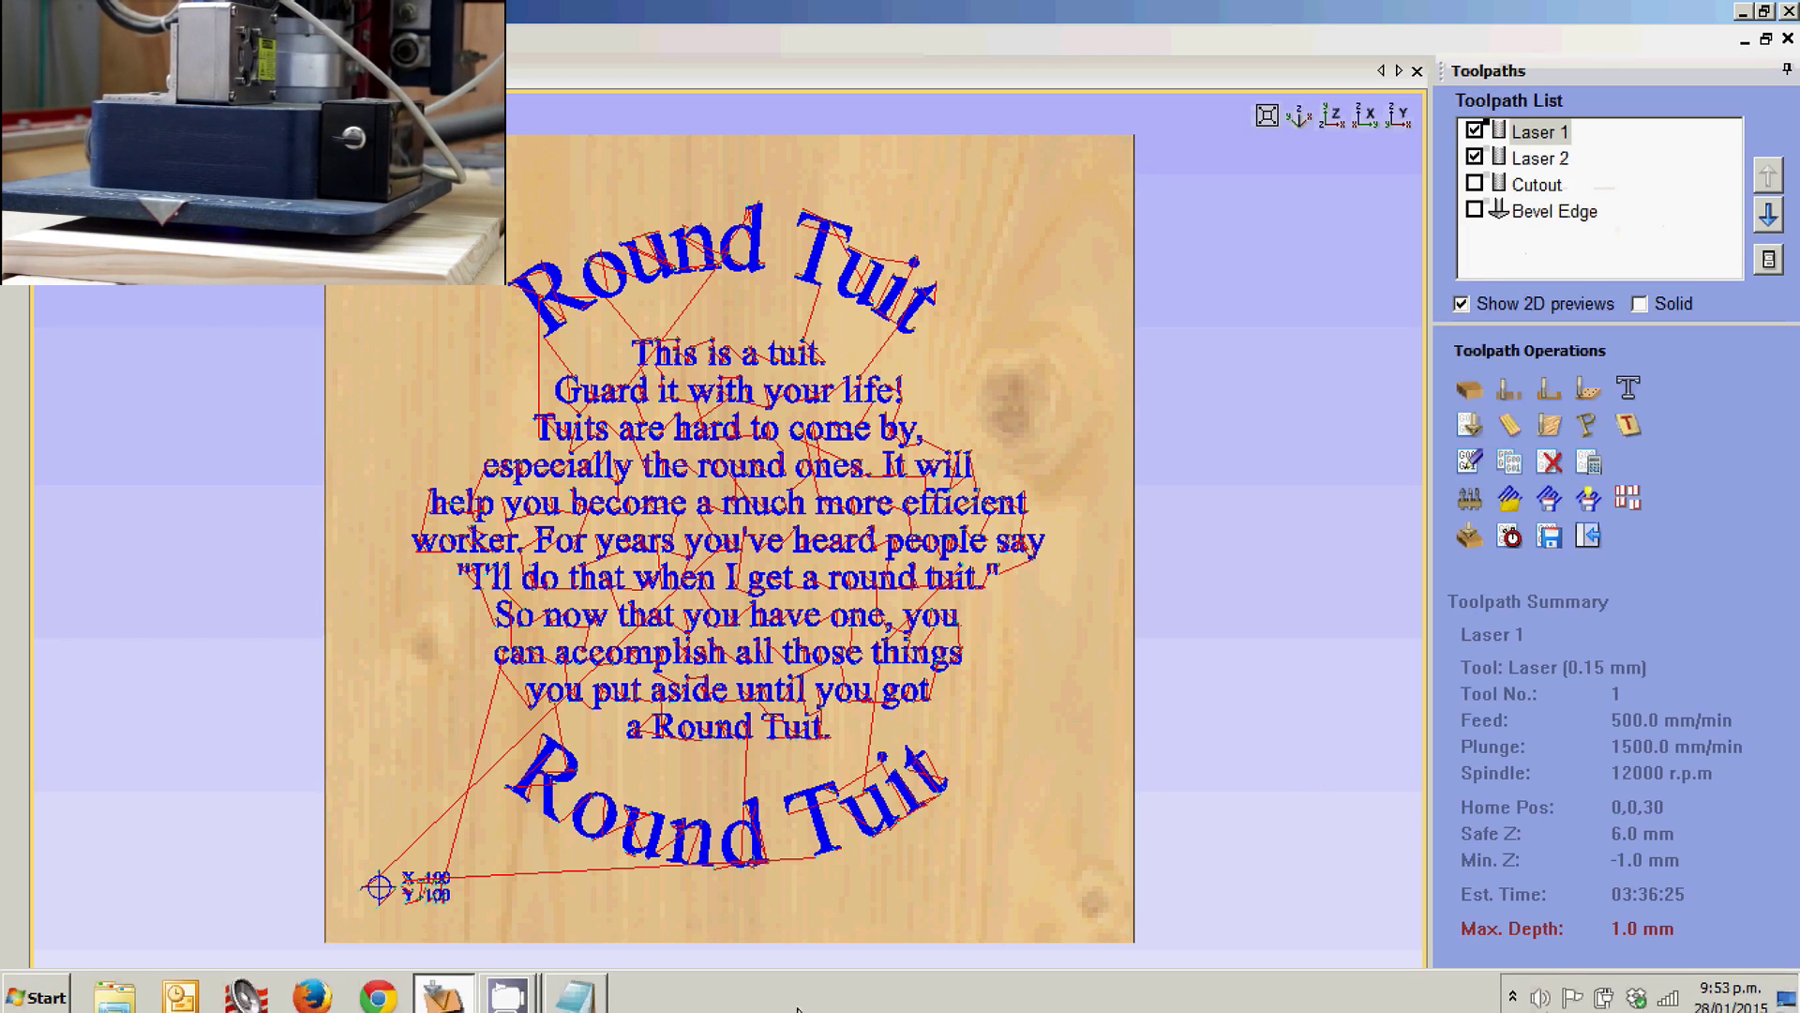
pyautogui.click(576, 986)
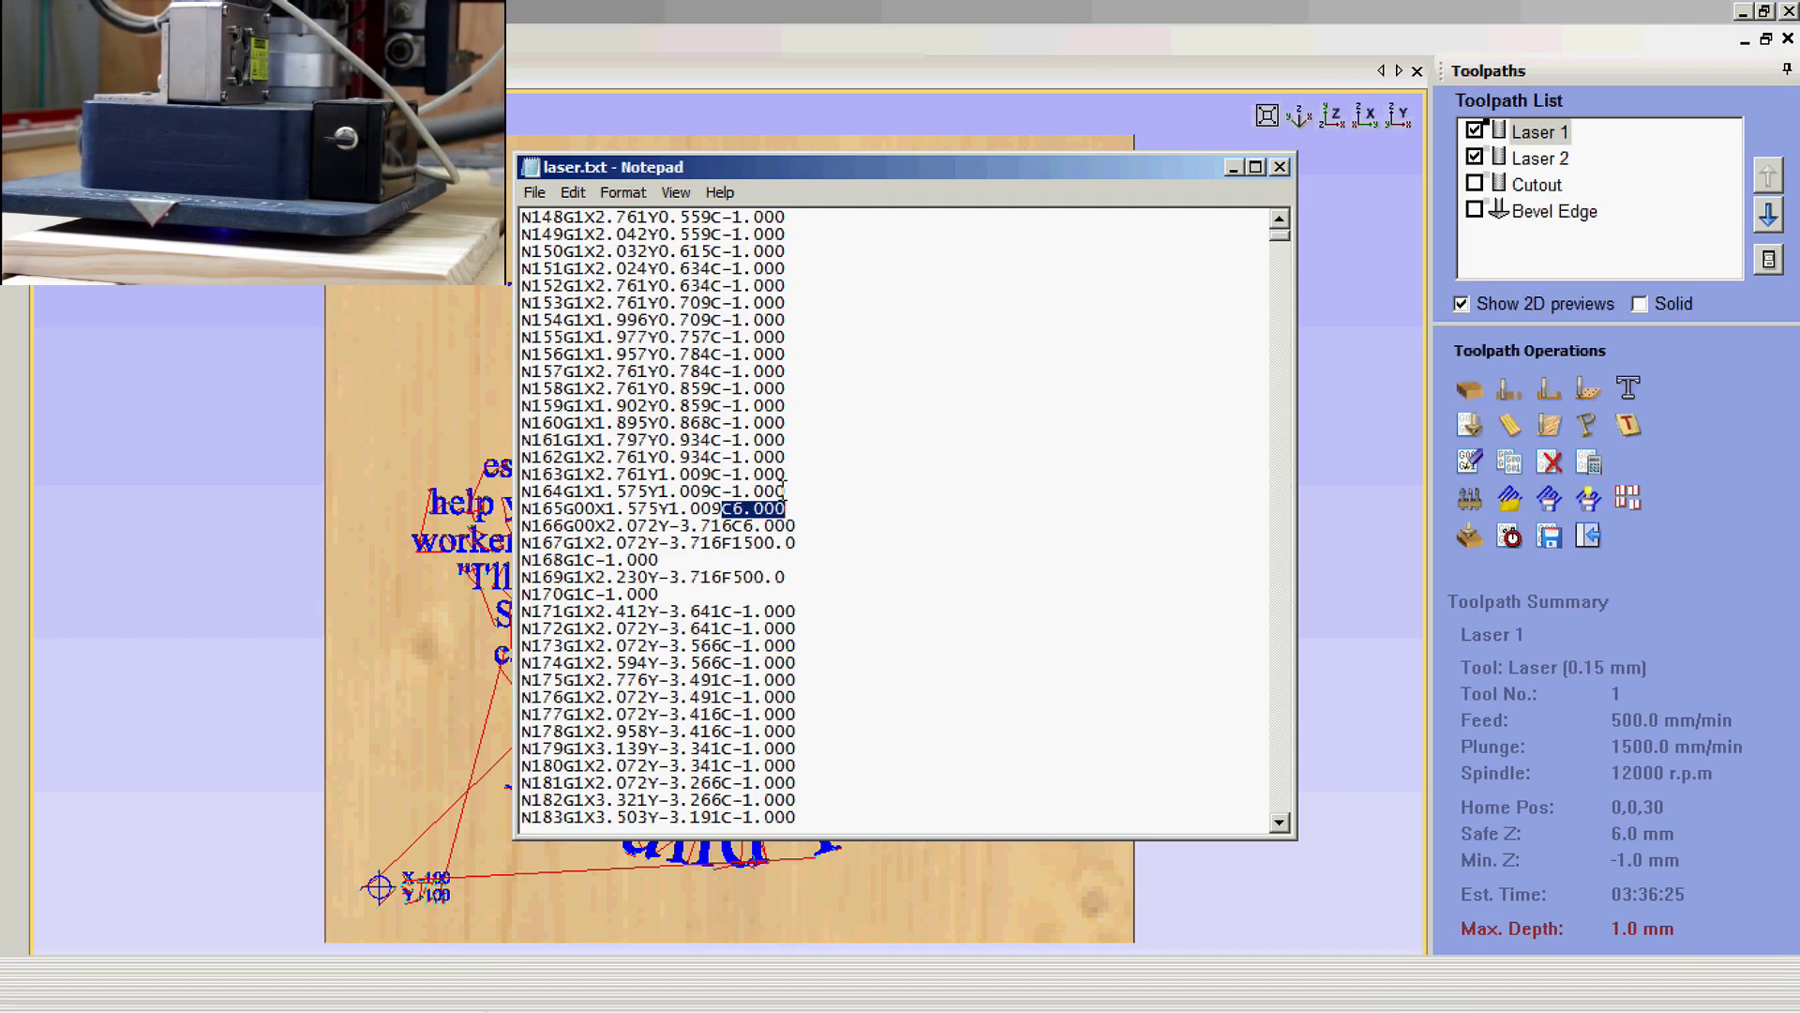
pyautogui.click(799, 506)
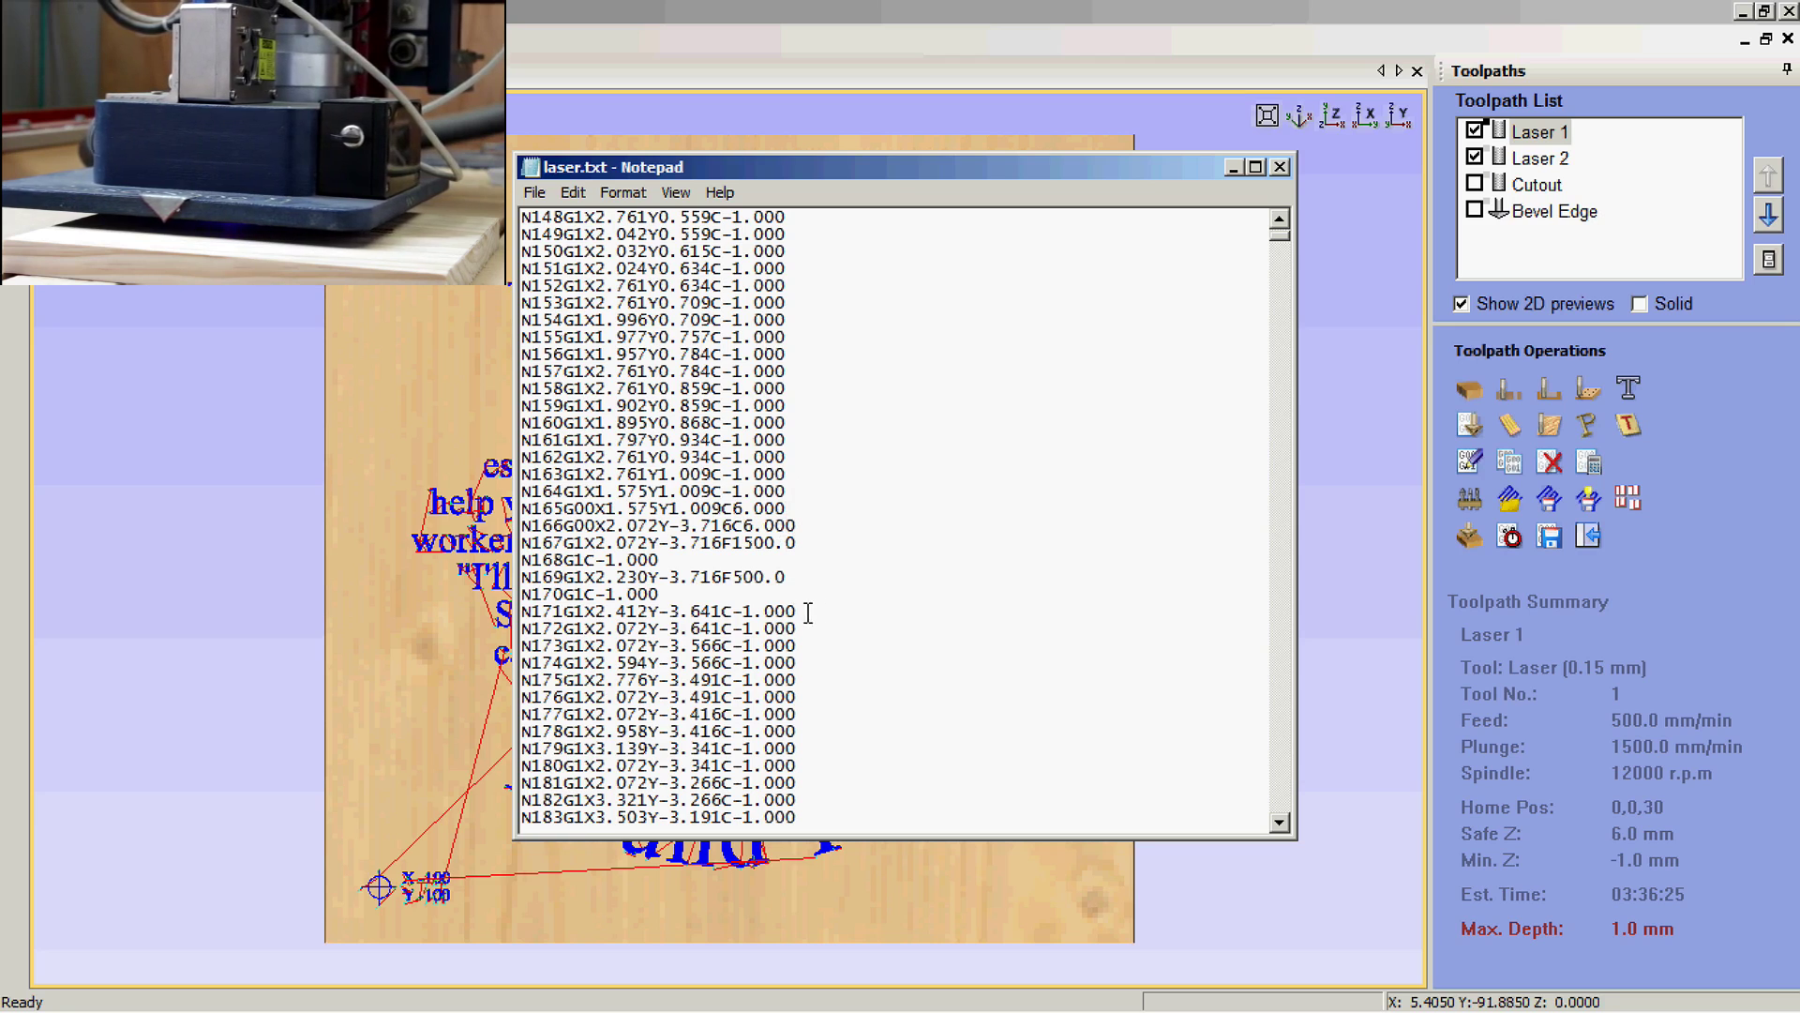
pyautogui.scroll(-5, 828, 605)
pyautogui.scroll(-4, 828, 605)
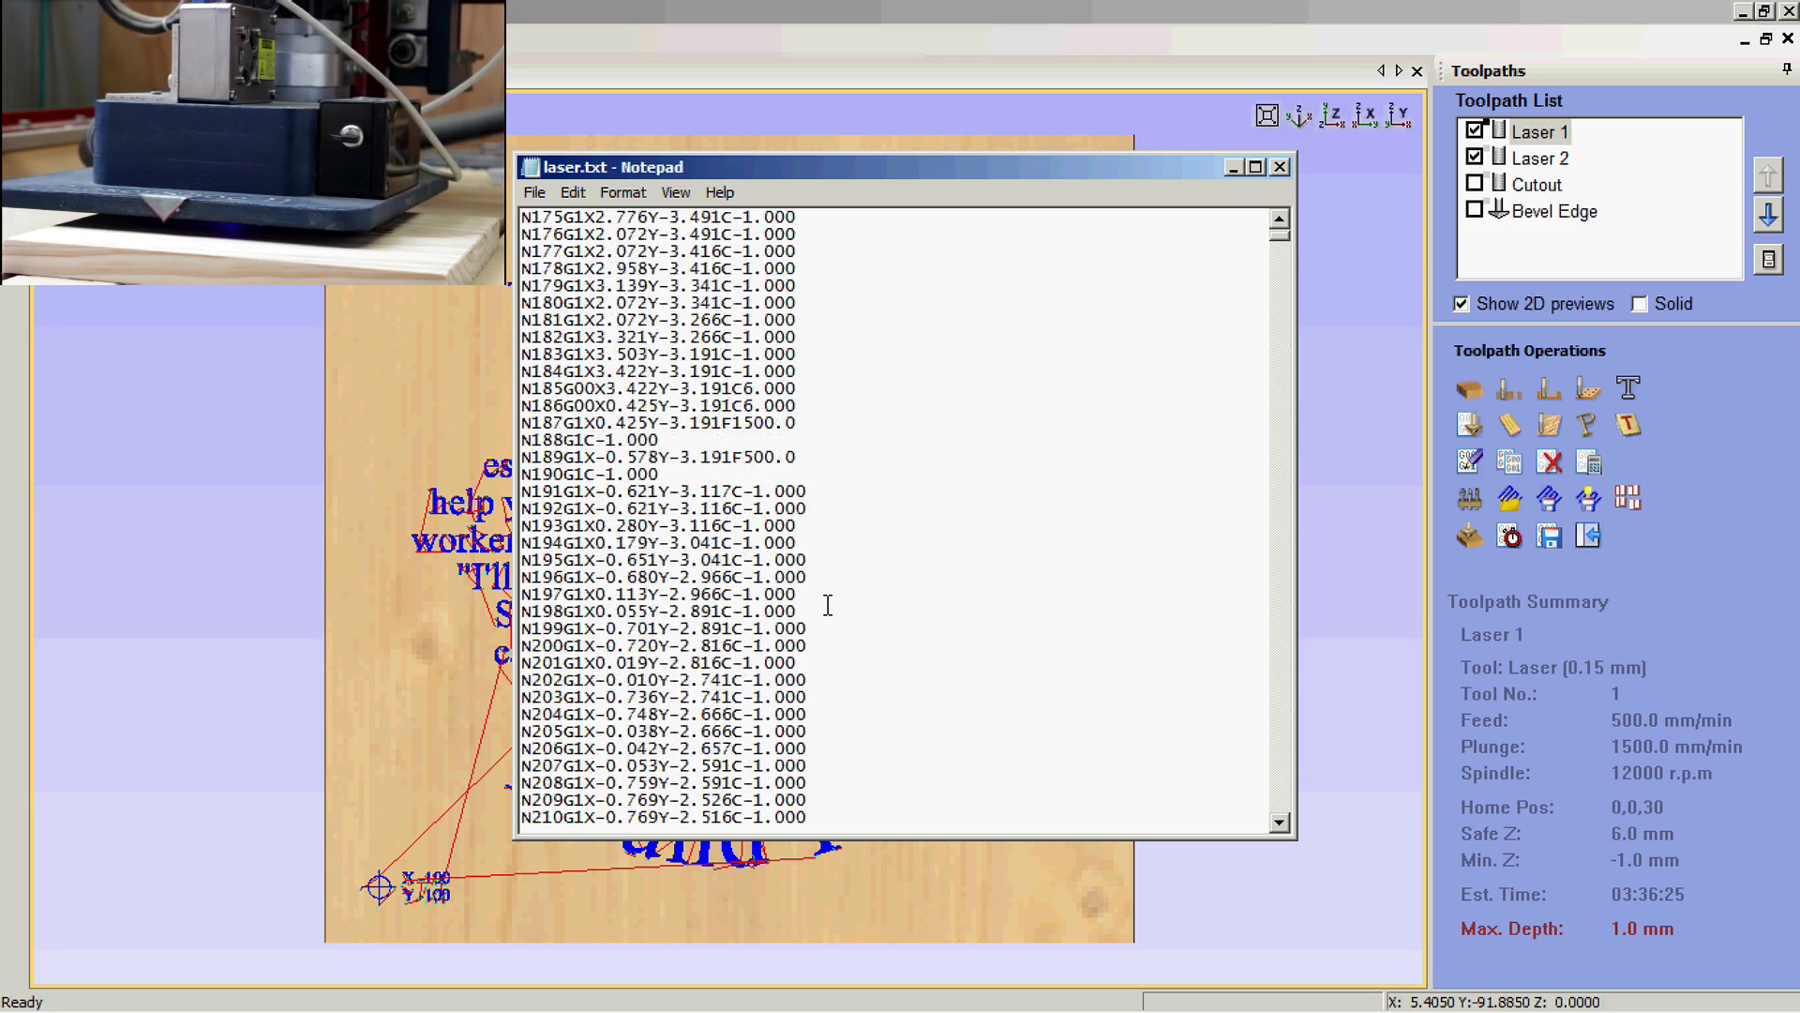
pyautogui.scroll(18, 829, 603)
pyautogui.scroll(20, 832, 602)
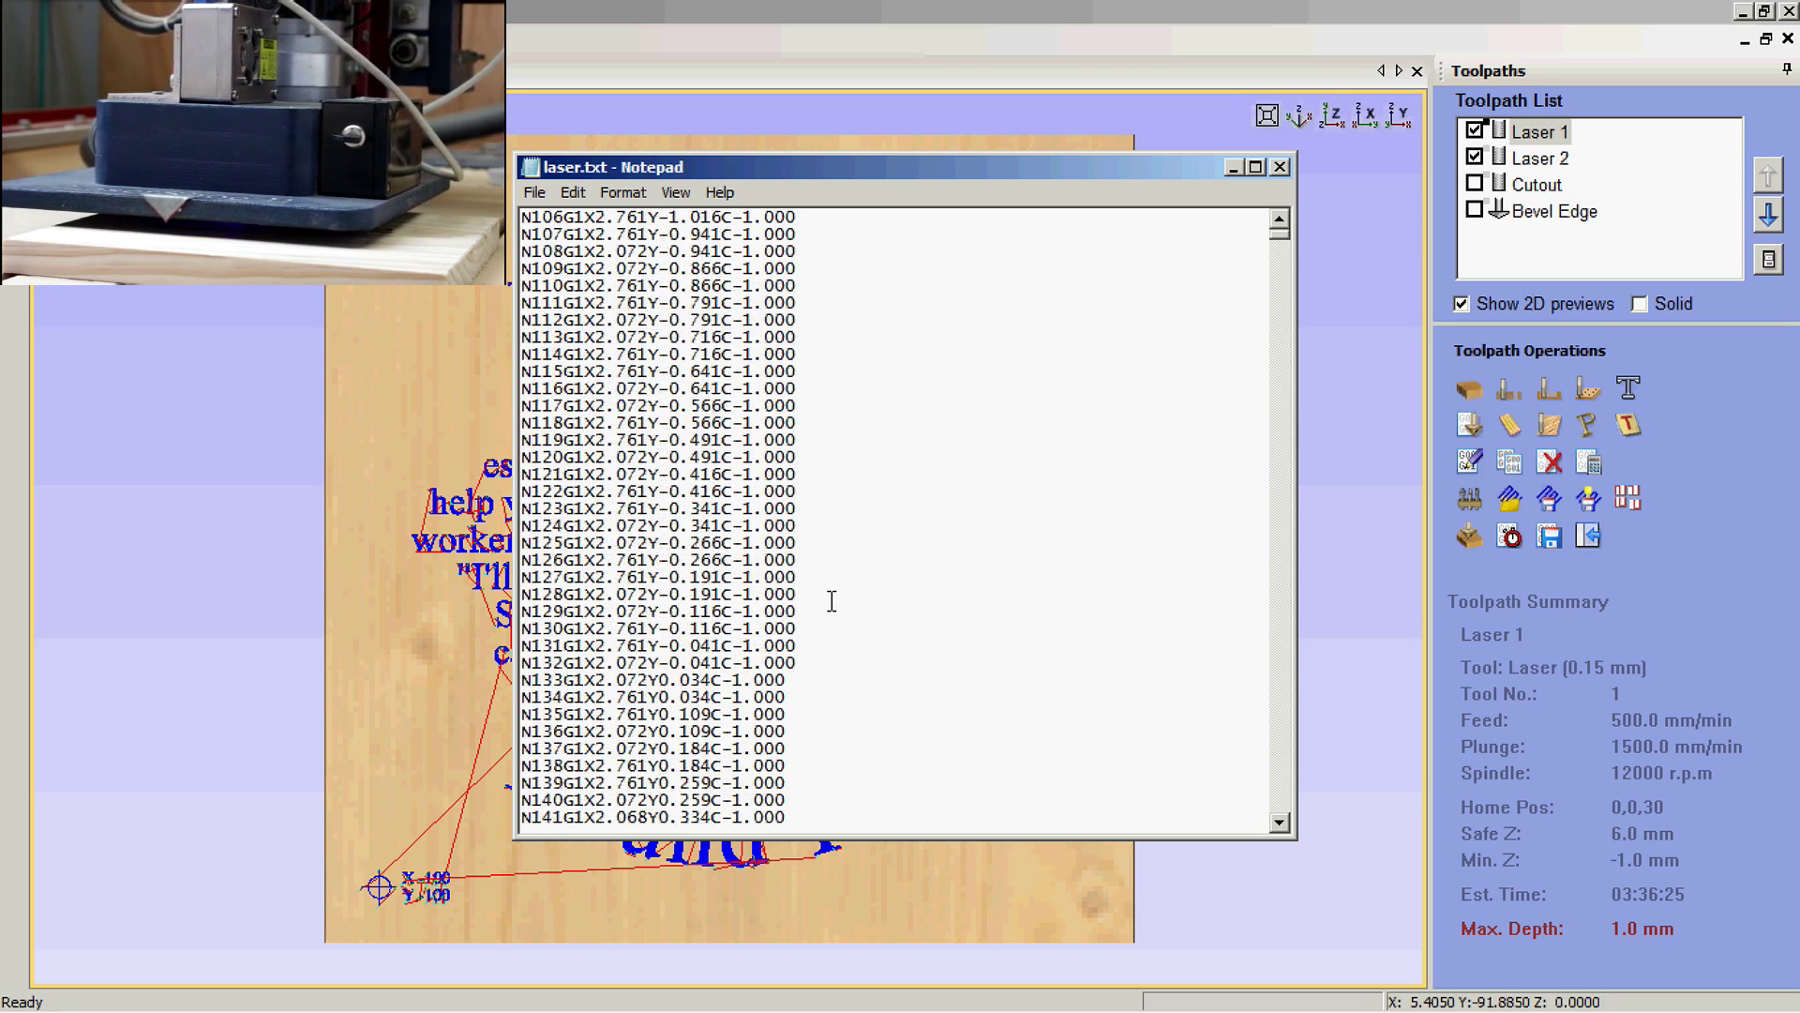
pyautogui.scroll(1, 833, 602)
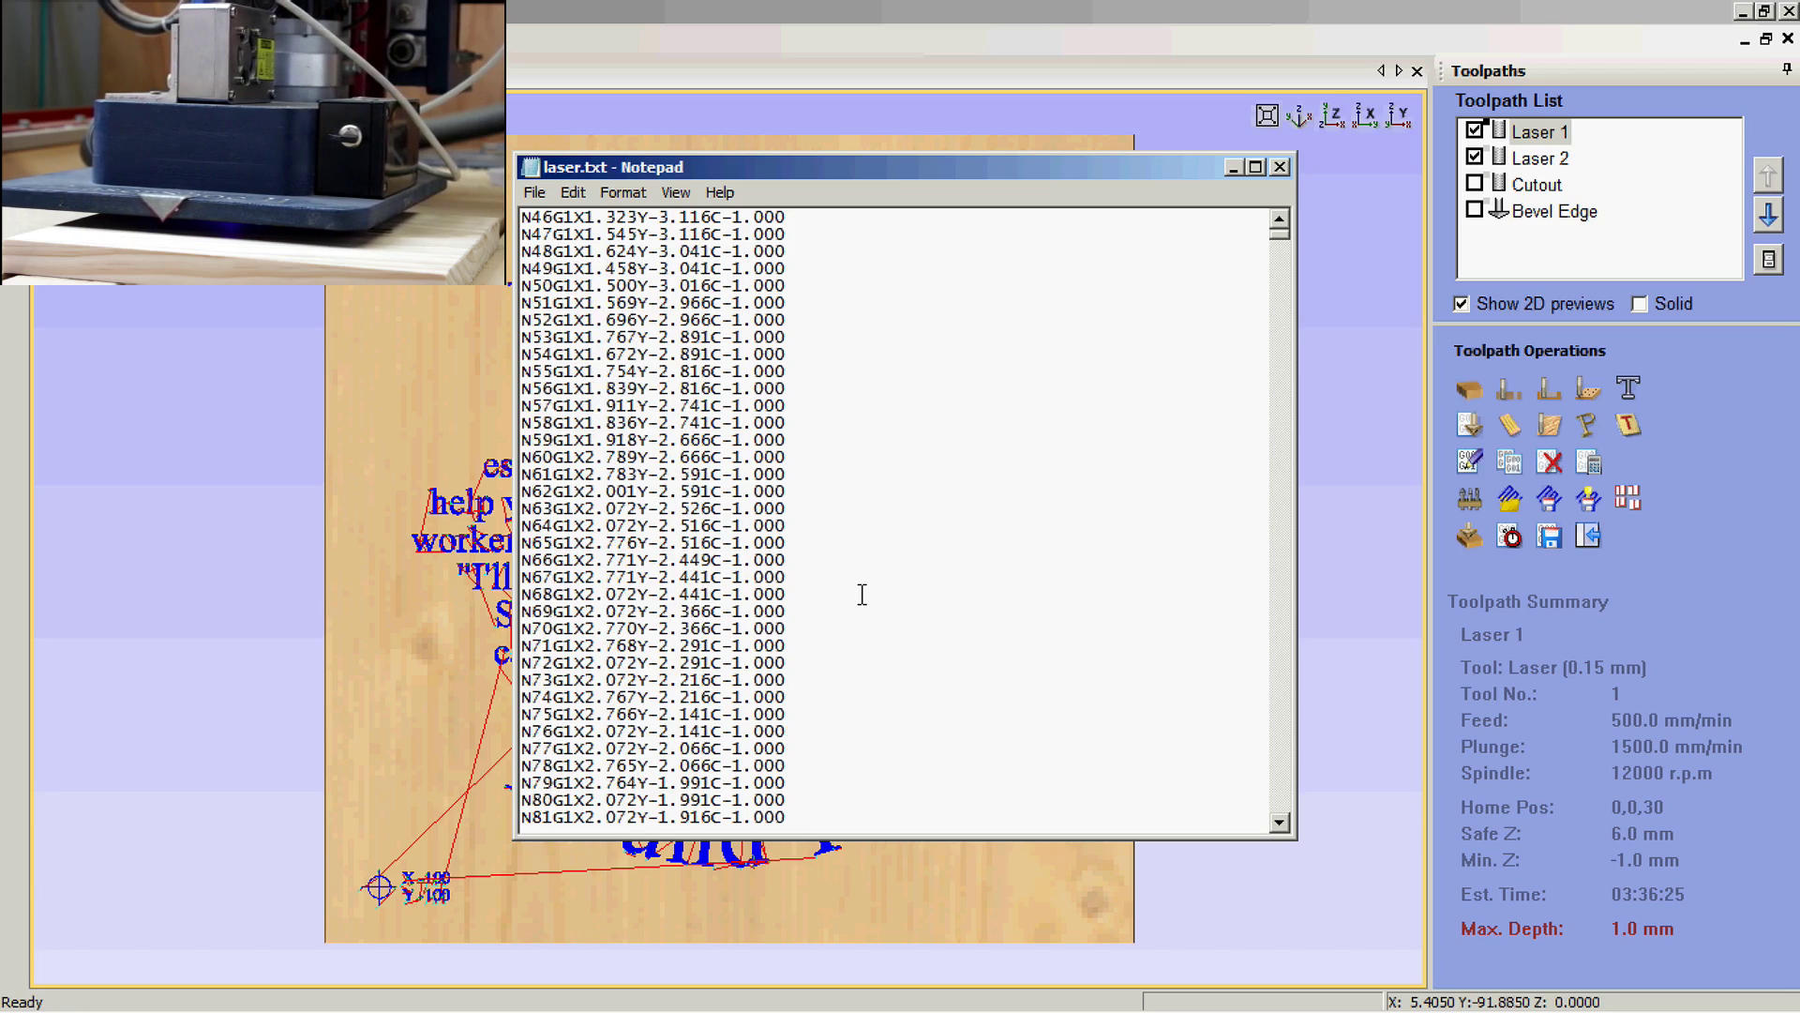
pyautogui.scroll(15, 862, 595)
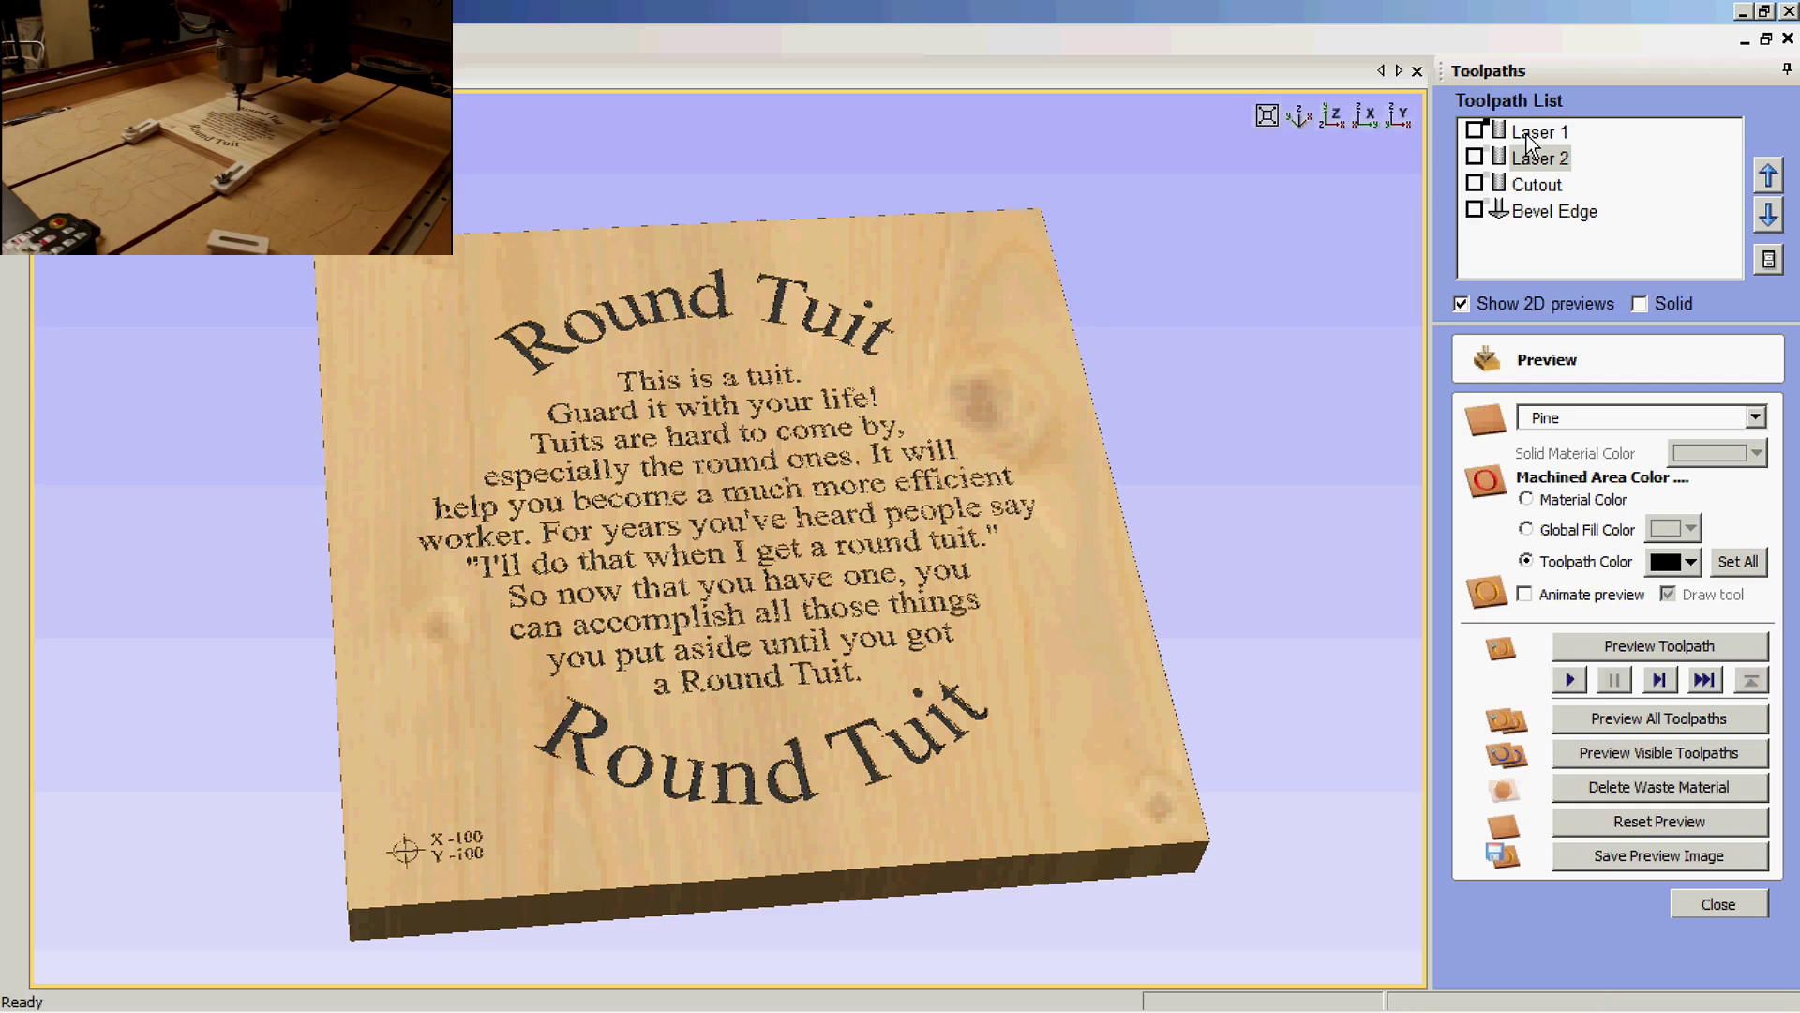
# Step: Edit the Cutout profile: 0.0 start depth, 18.0 mm cut depth, outside machining with the 6.35 mm end mill
pyautogui.click(1529, 186)
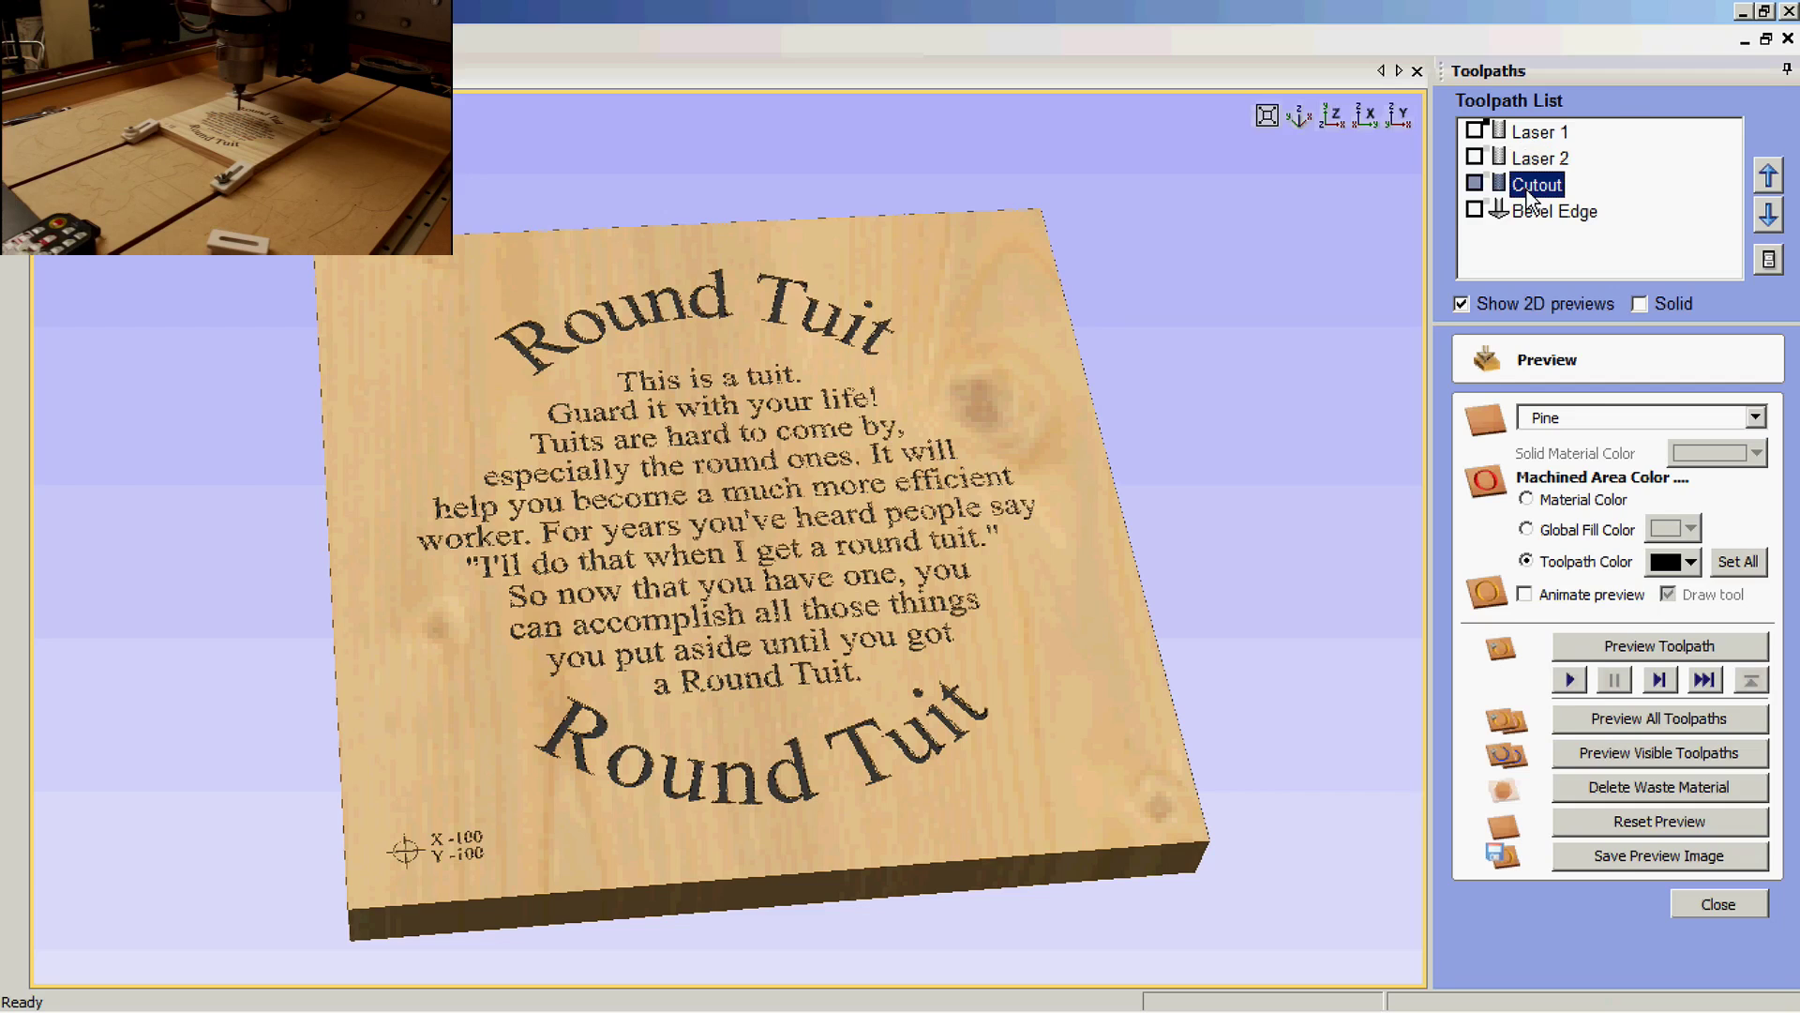
pyautogui.doubleClick(1536, 185)
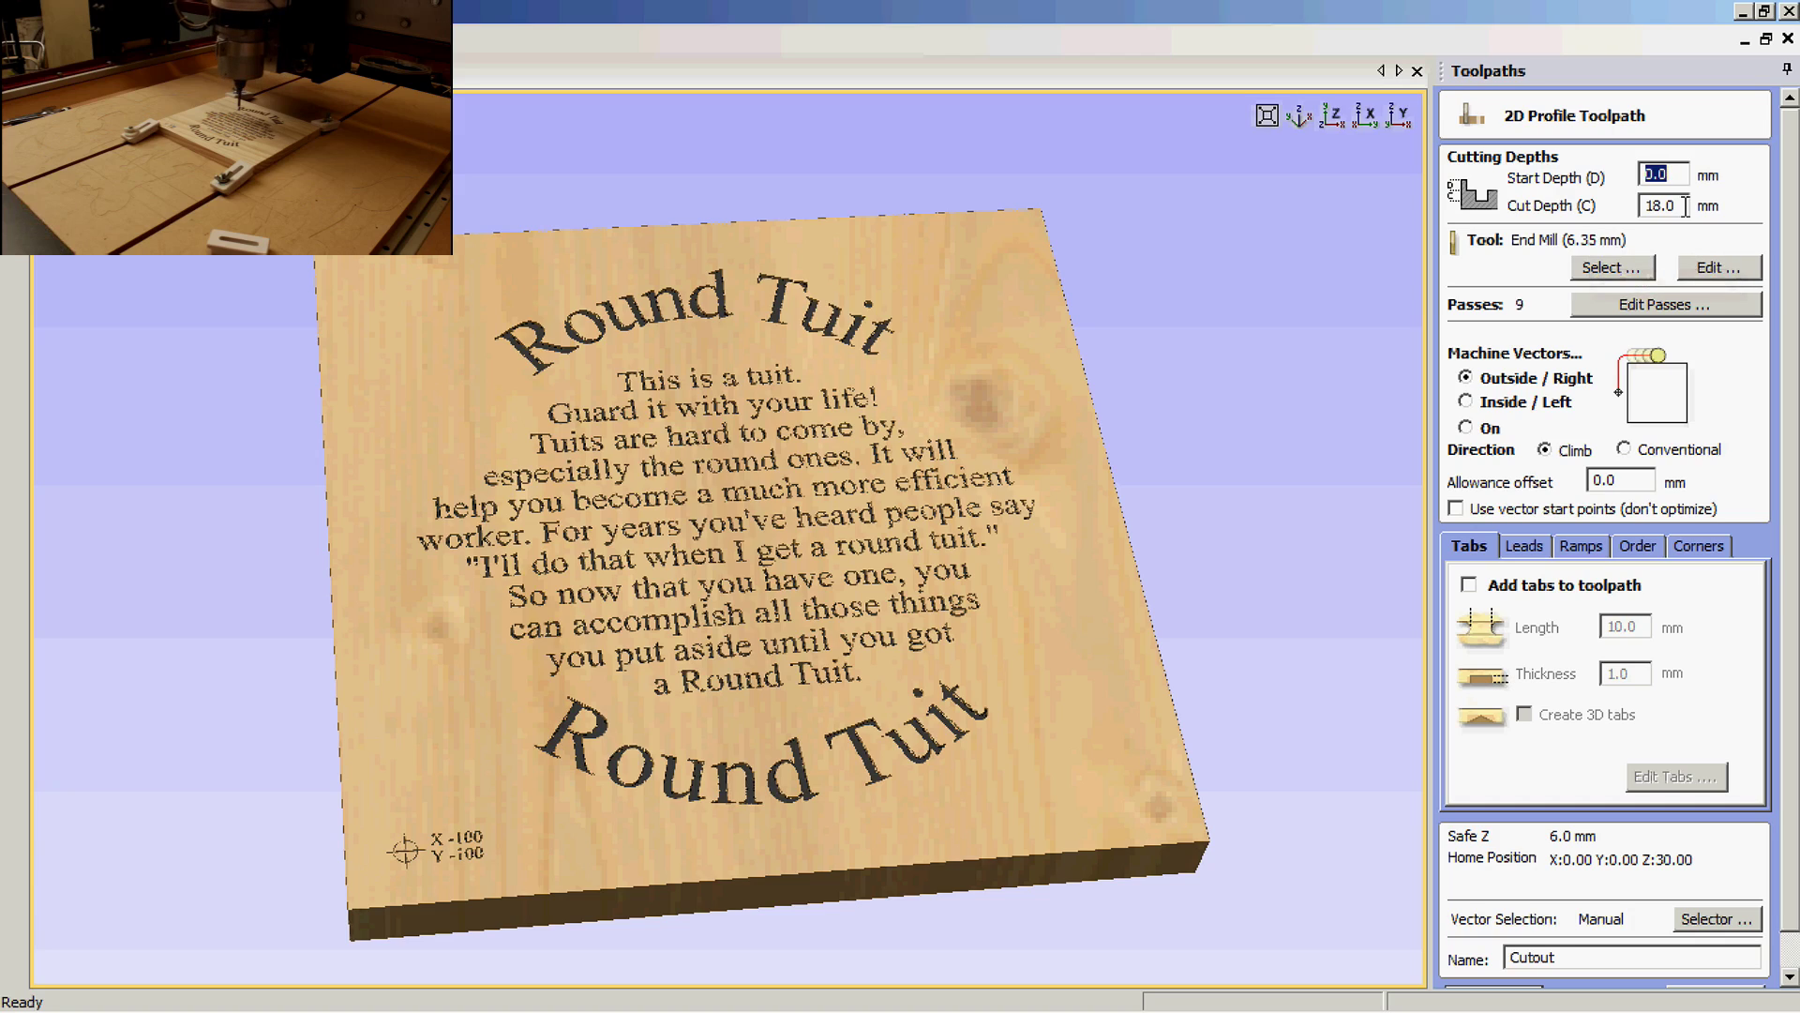
pyautogui.press('Tab')
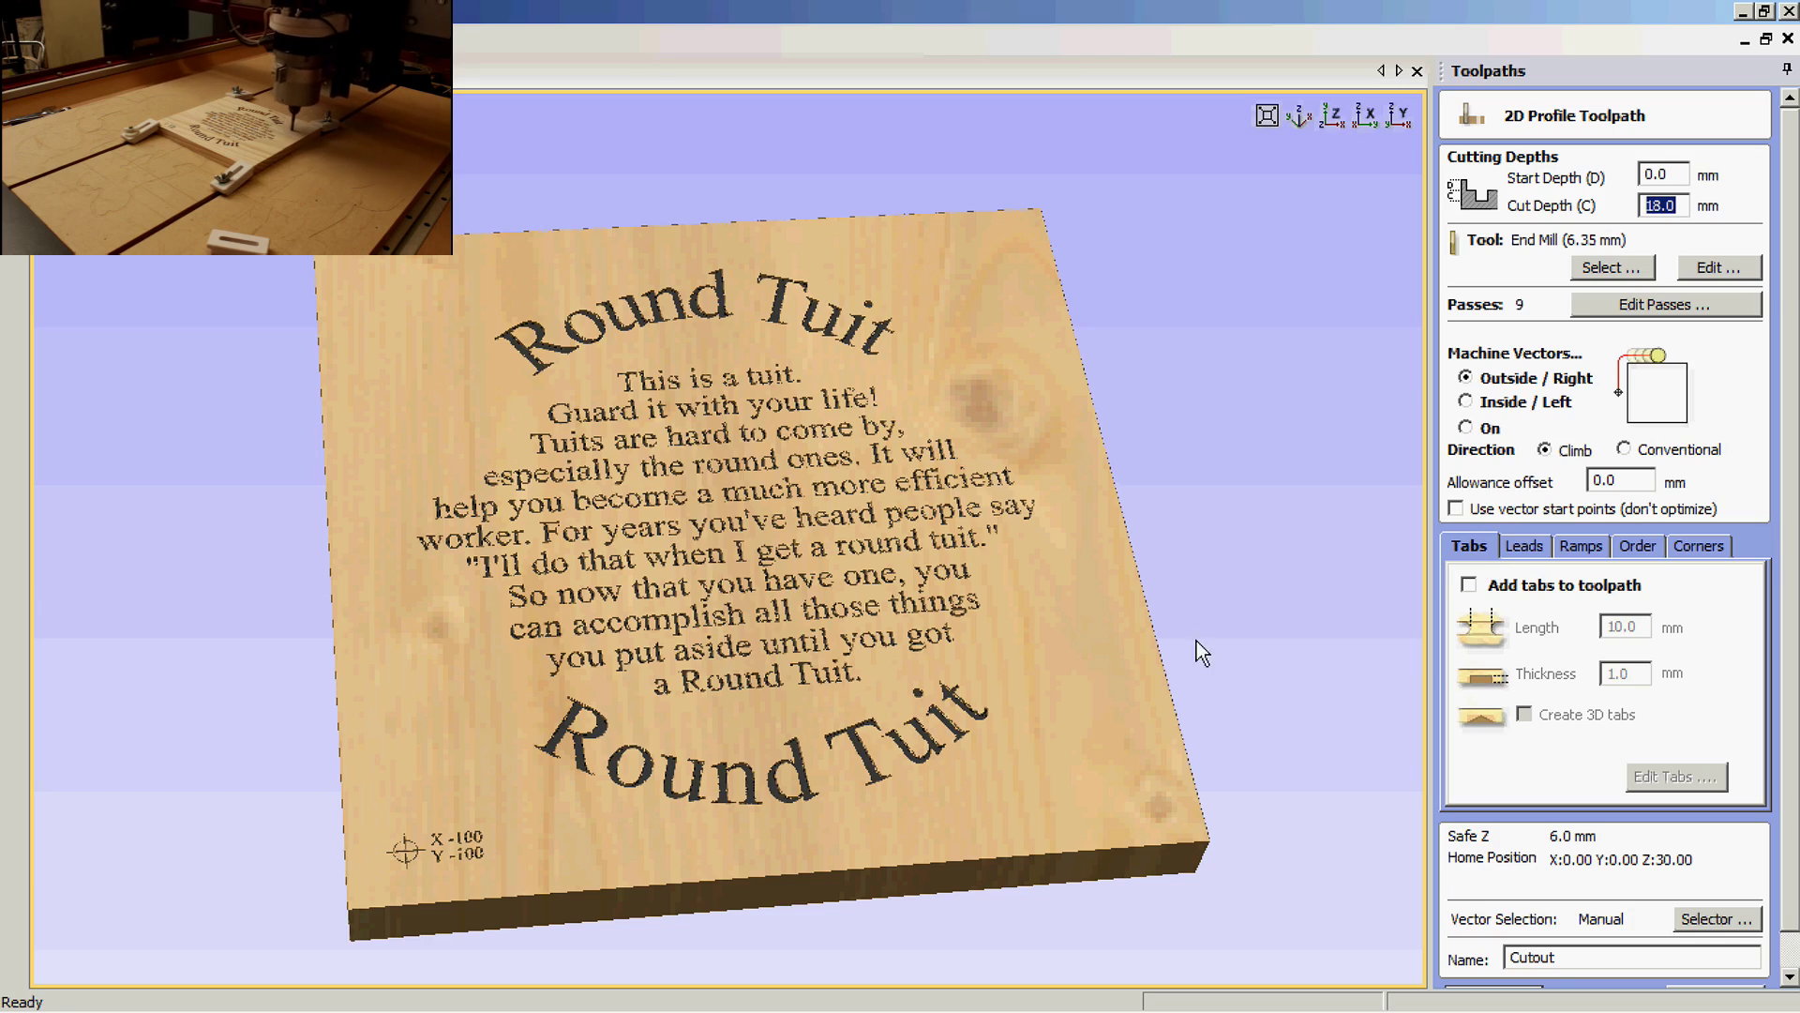
pyautogui.scroll(-1, 1793, 733)
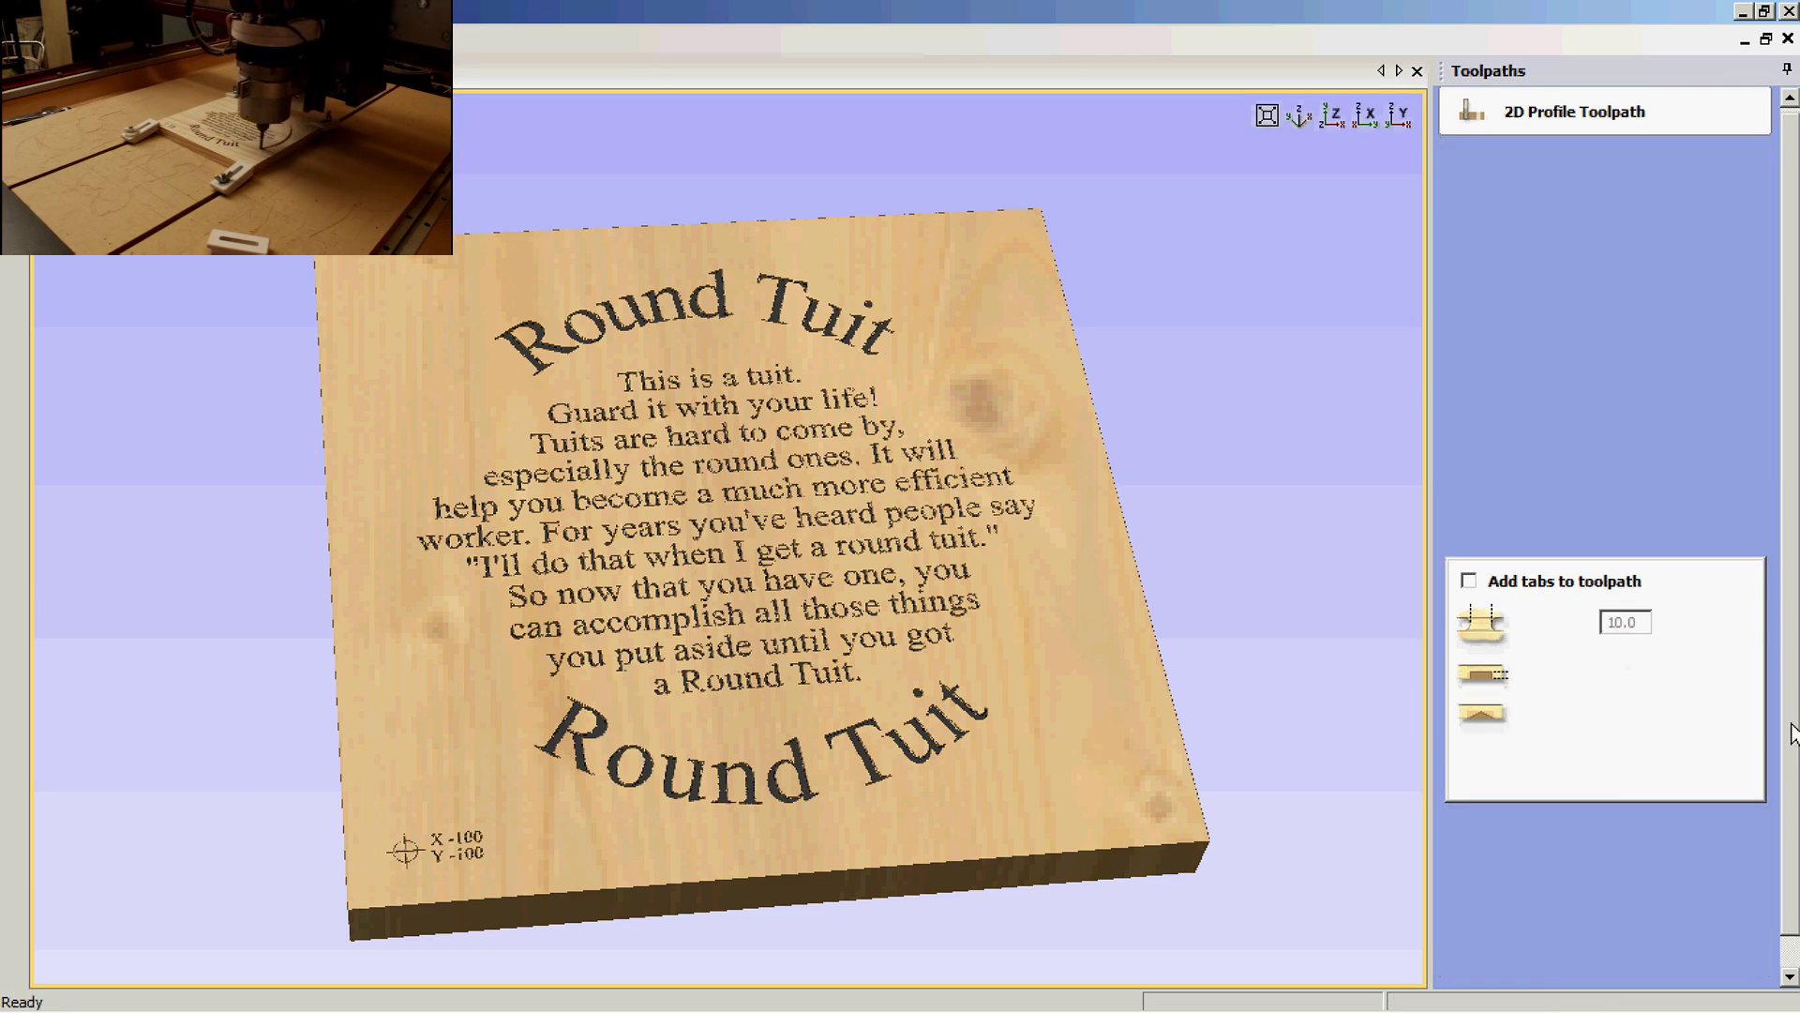
# Step: Calculate Cutout (est. 00:03:27) and preview the disc from above with the waste material deleted
pyautogui.click(1525, 970)
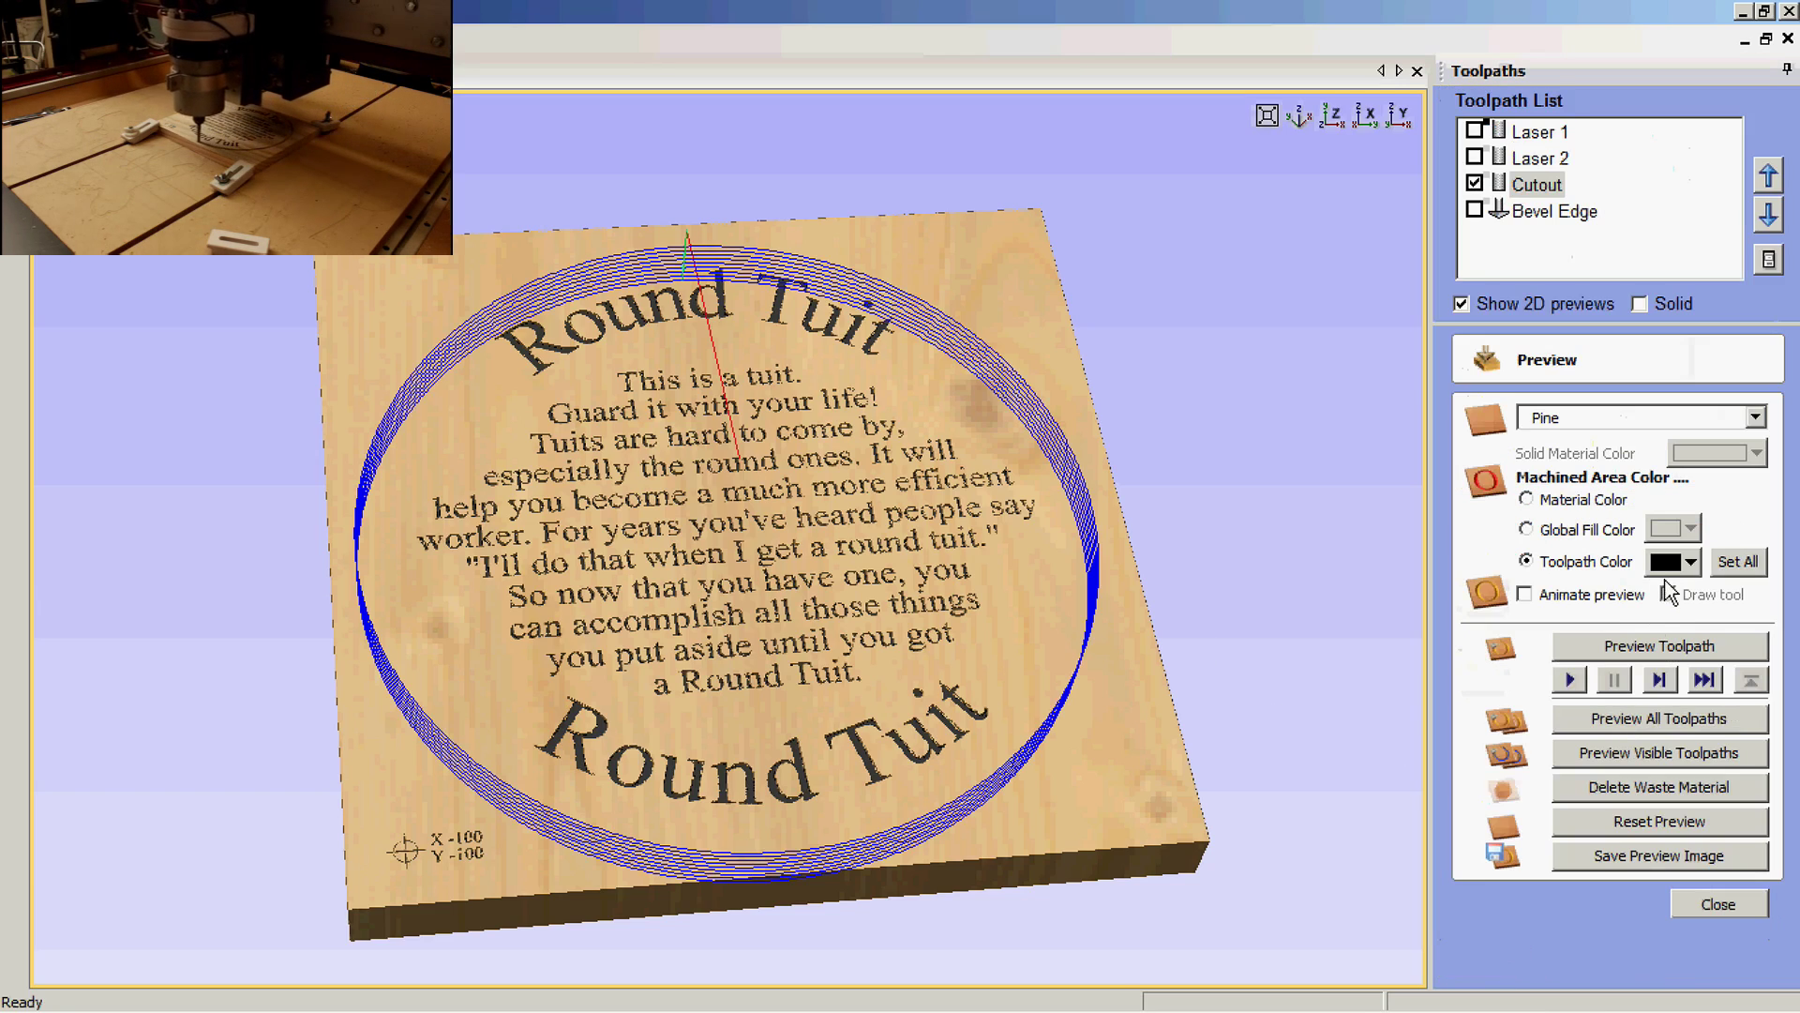
pyautogui.click(1644, 647)
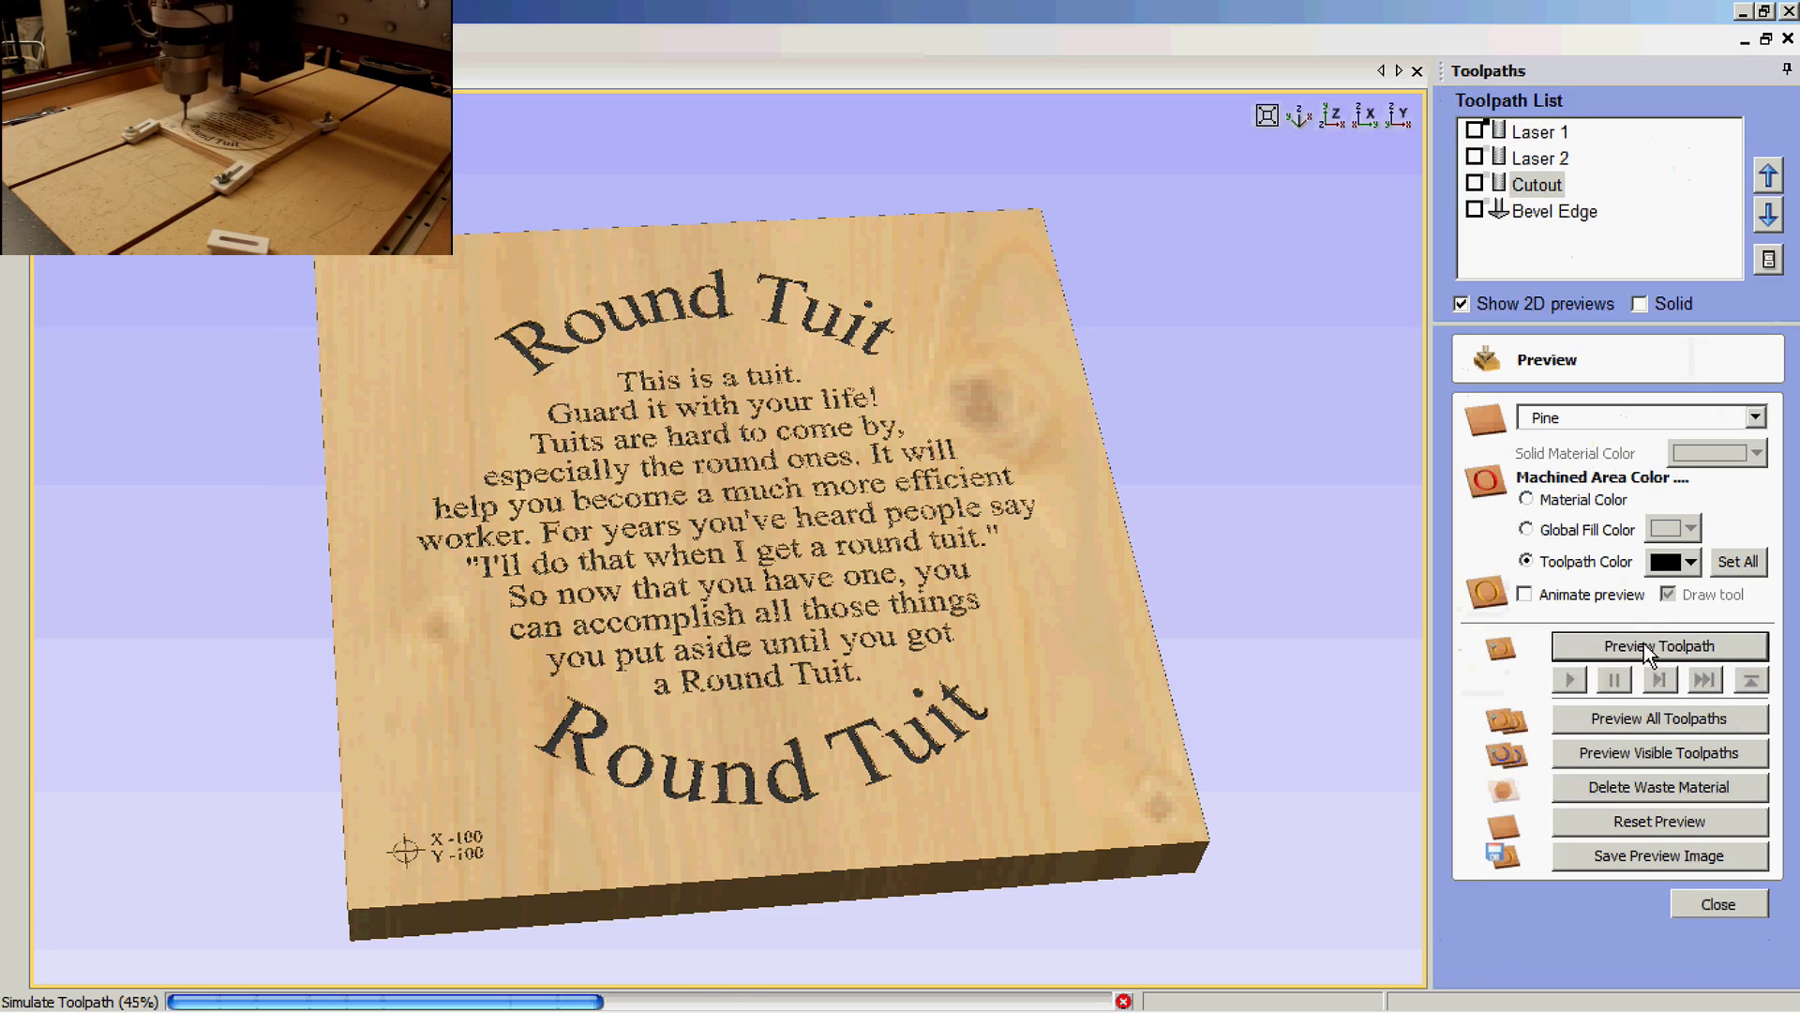
pyautogui.click(1620, 787)
pyautogui.moveTo(1113, 675); pyautogui.dragTo(668, 698)
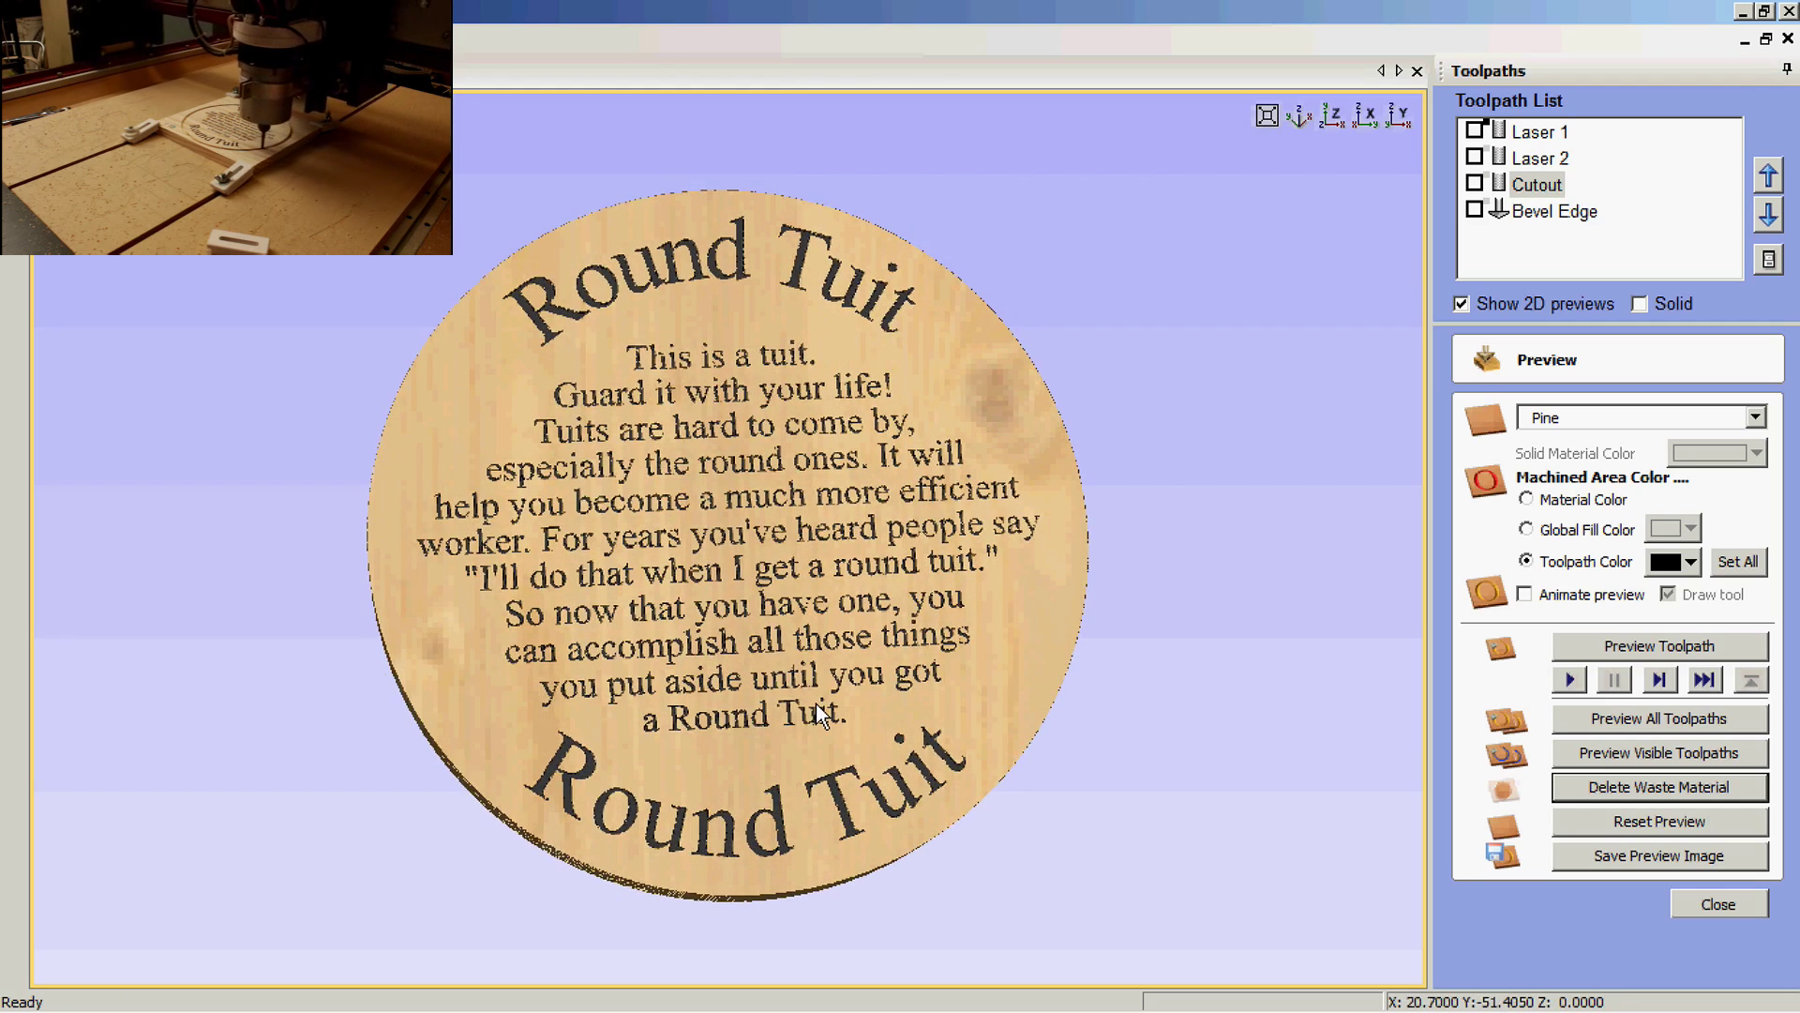
pyautogui.click(1476, 183)
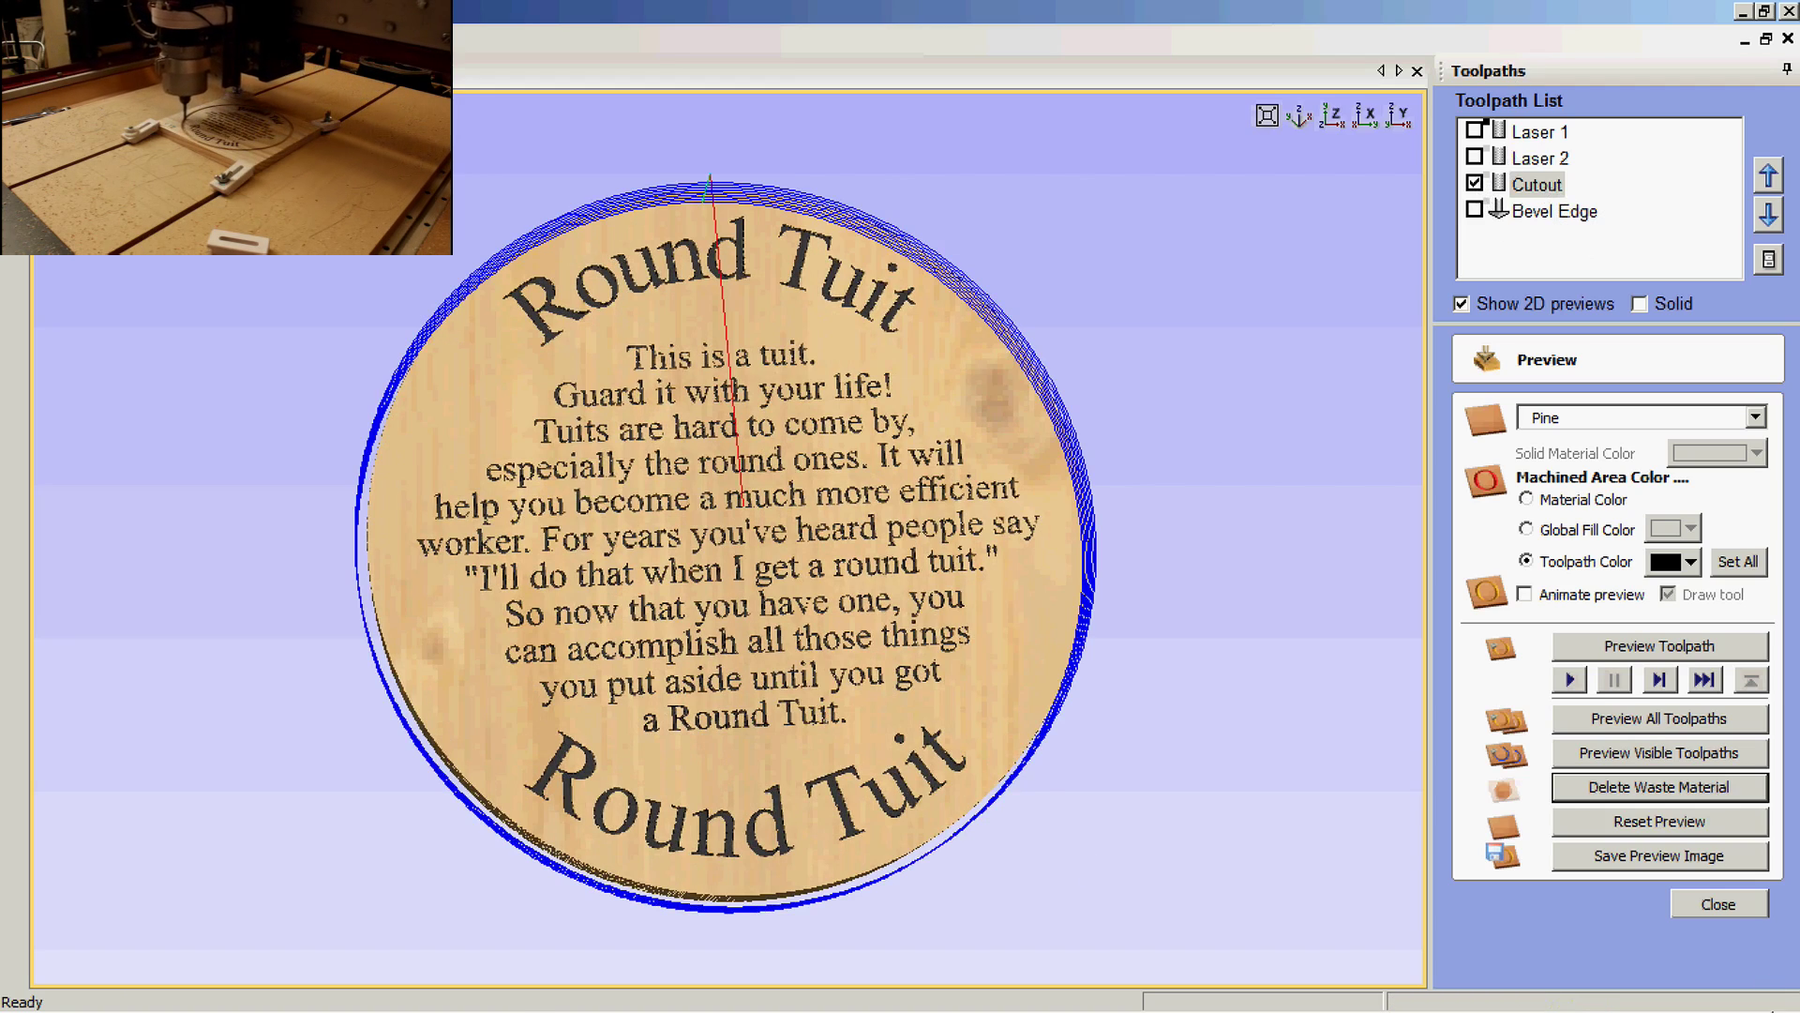
pyautogui.click(1719, 904)
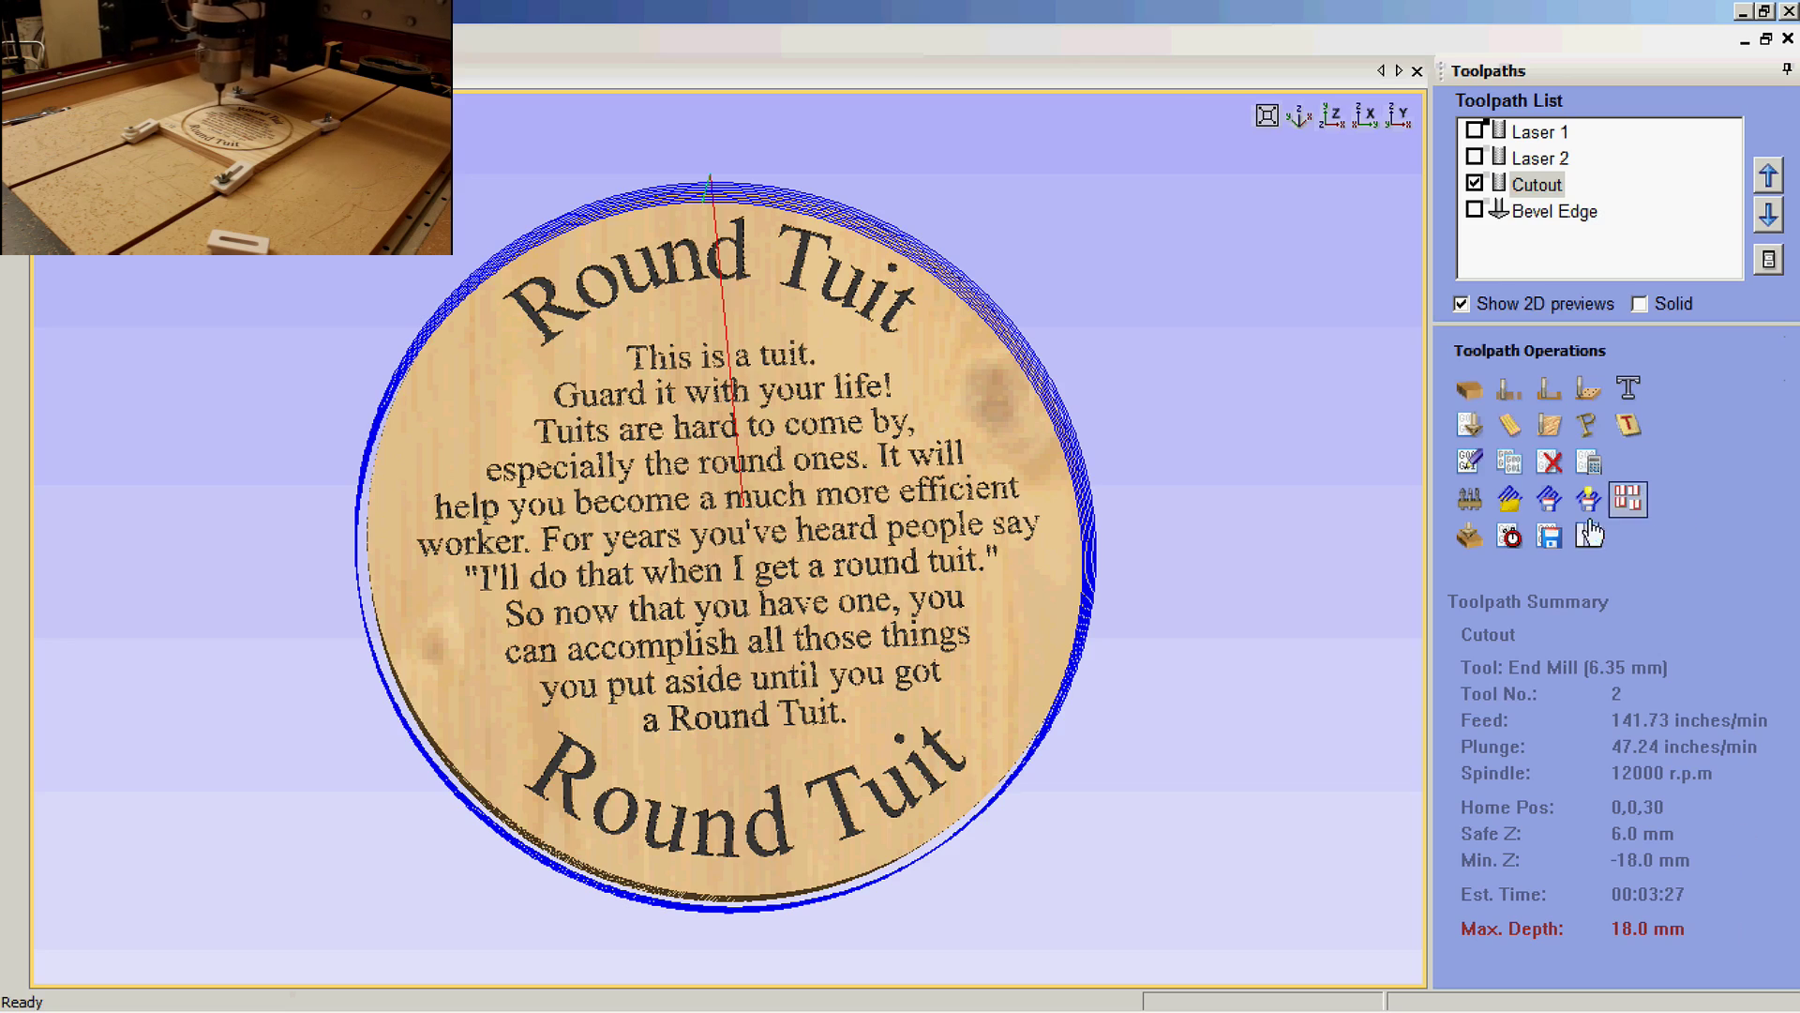
# Step: Save the Cutout toolpath as Cutout.txt using the Mach2/3 ATC Arcs (mm) post processor
pyautogui.click(1549, 537)
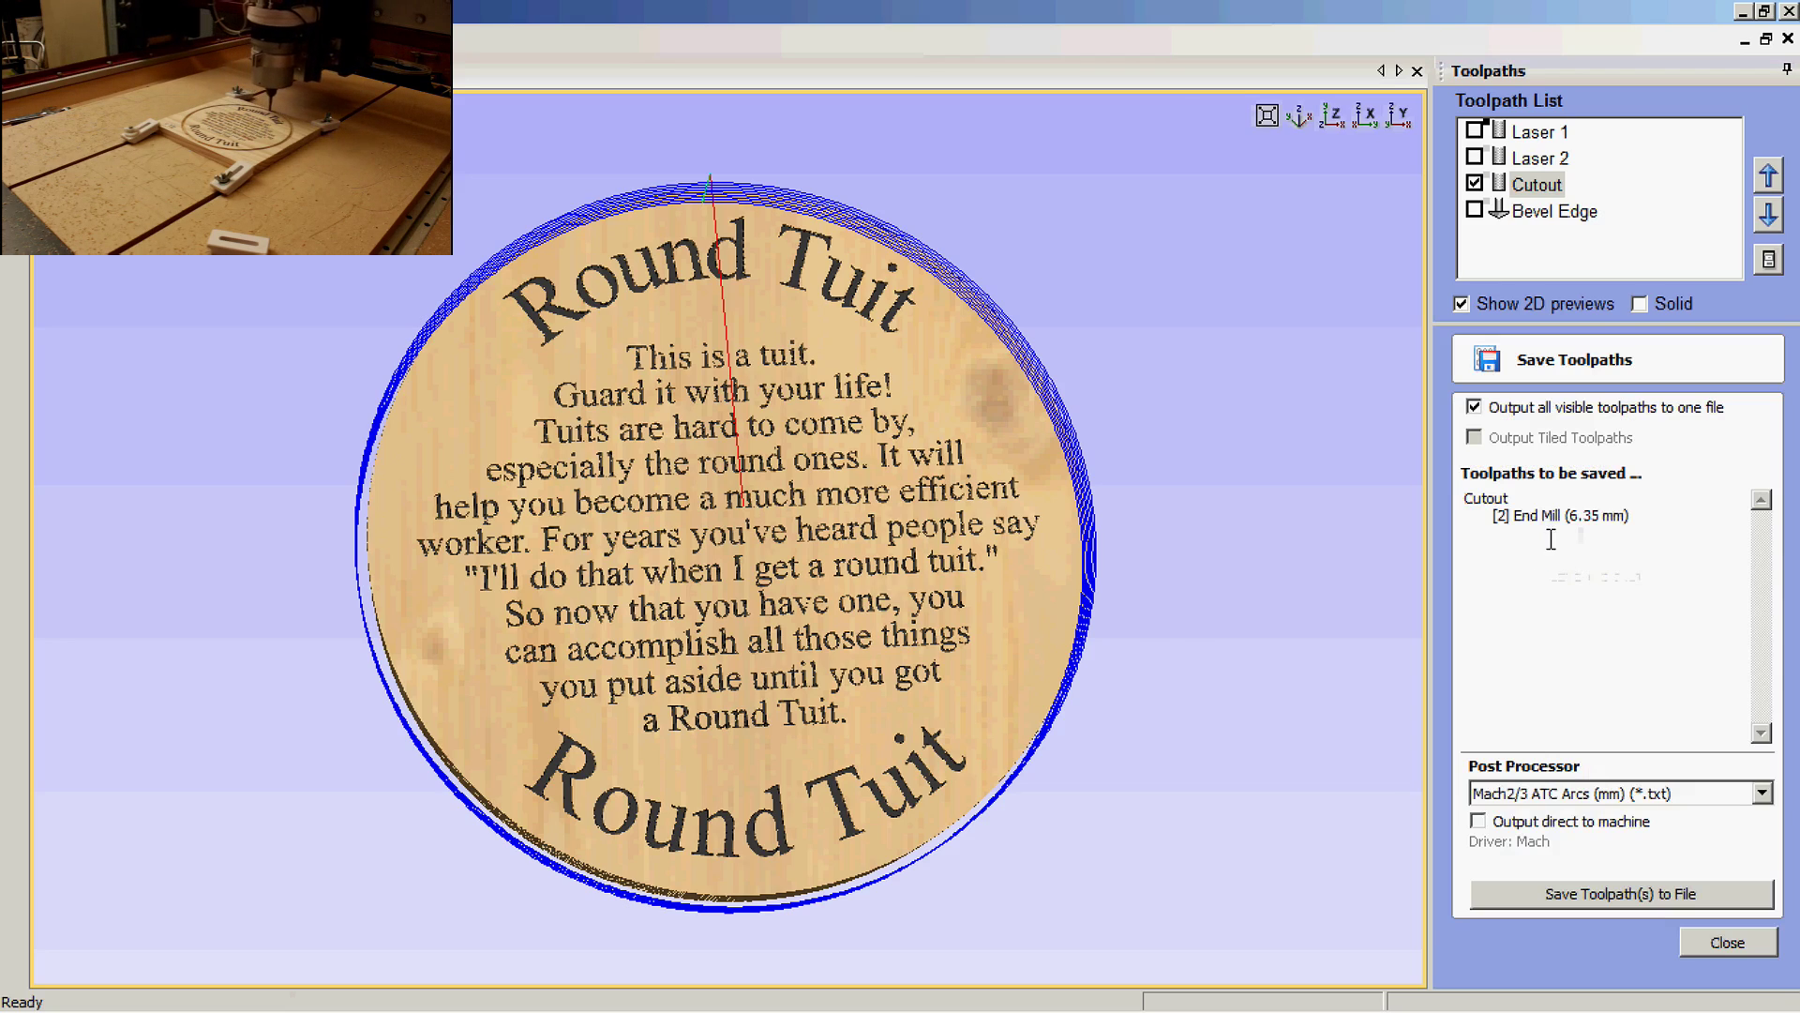
pyautogui.click(1763, 793)
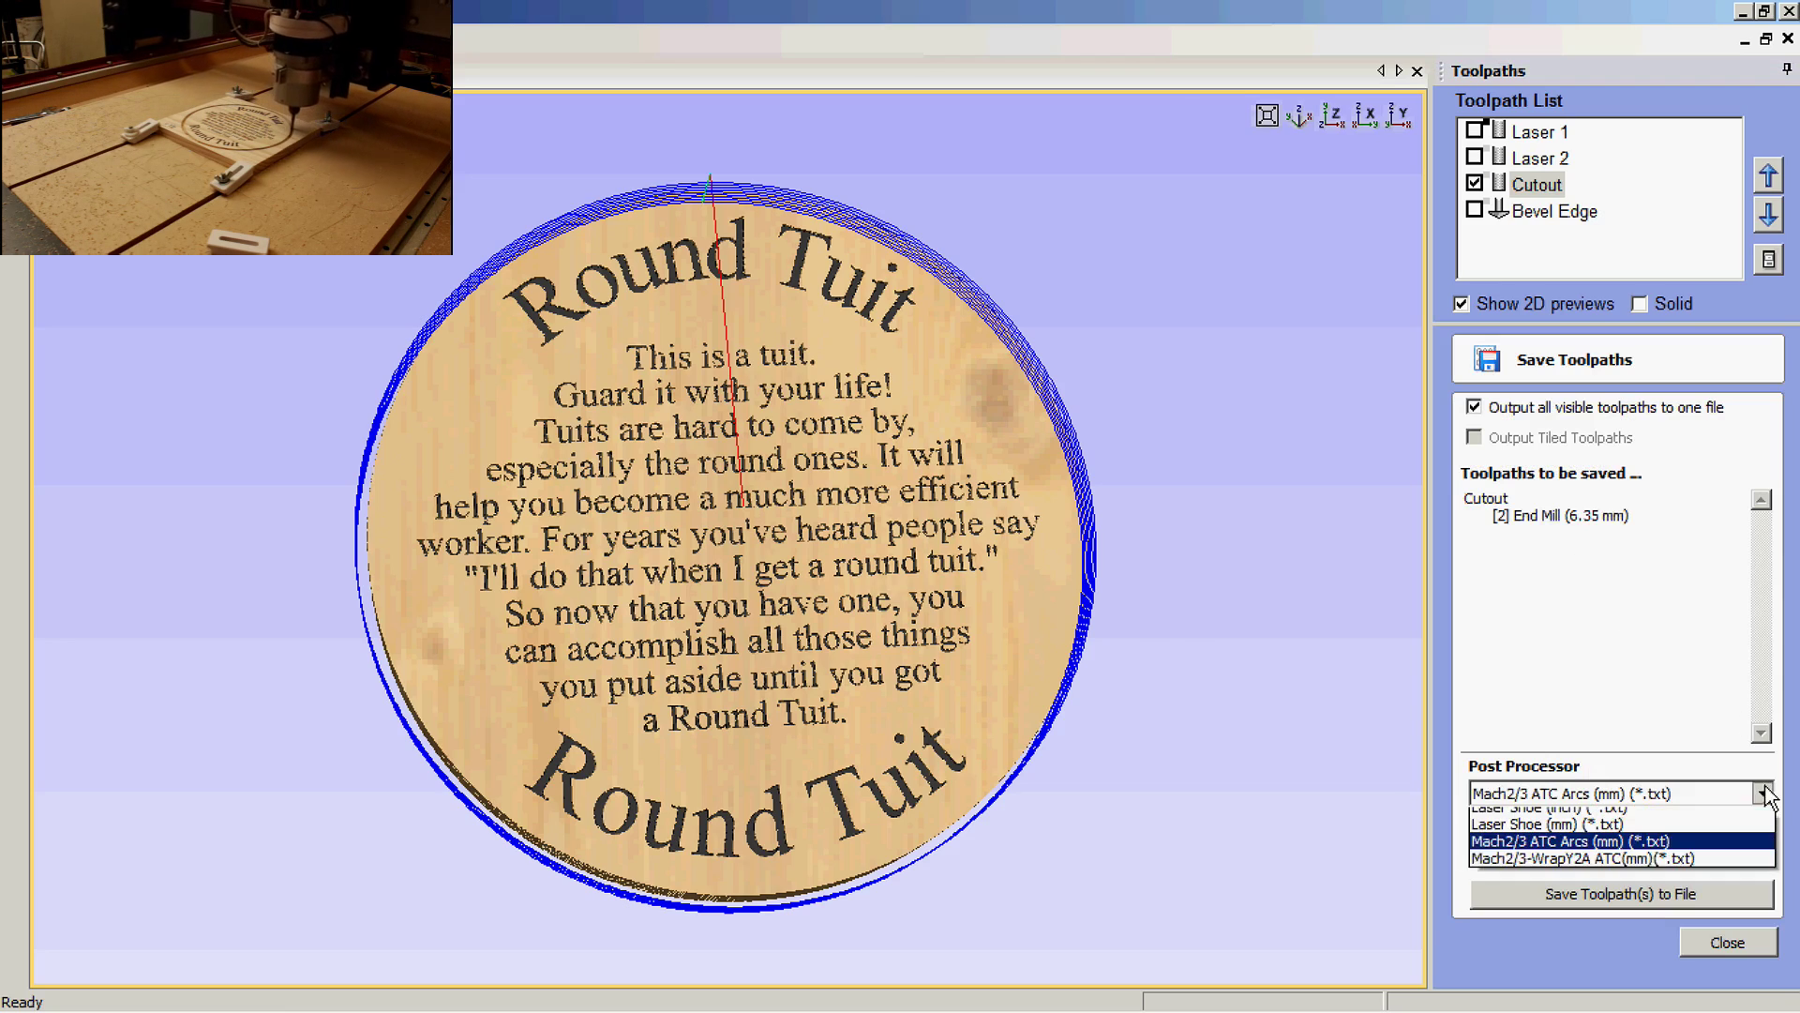
pyautogui.click(1764, 794)
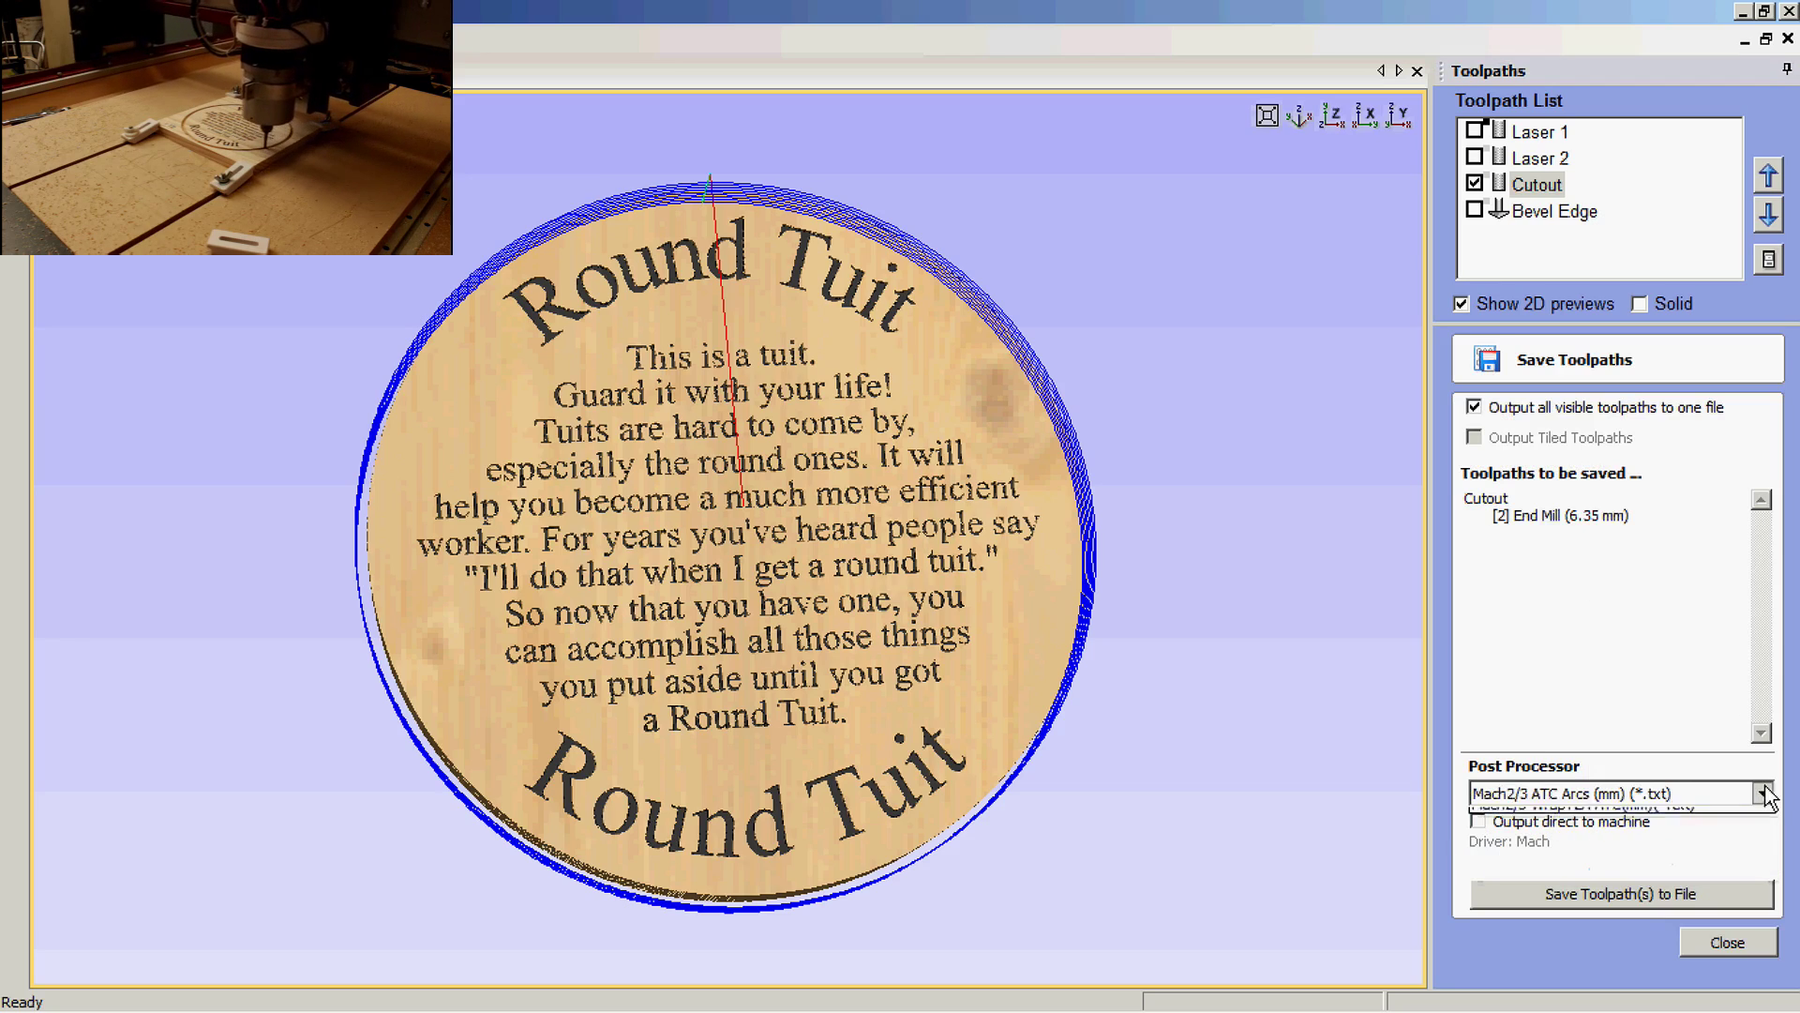
pyautogui.click(1762, 793)
pyautogui.click(1763, 793)
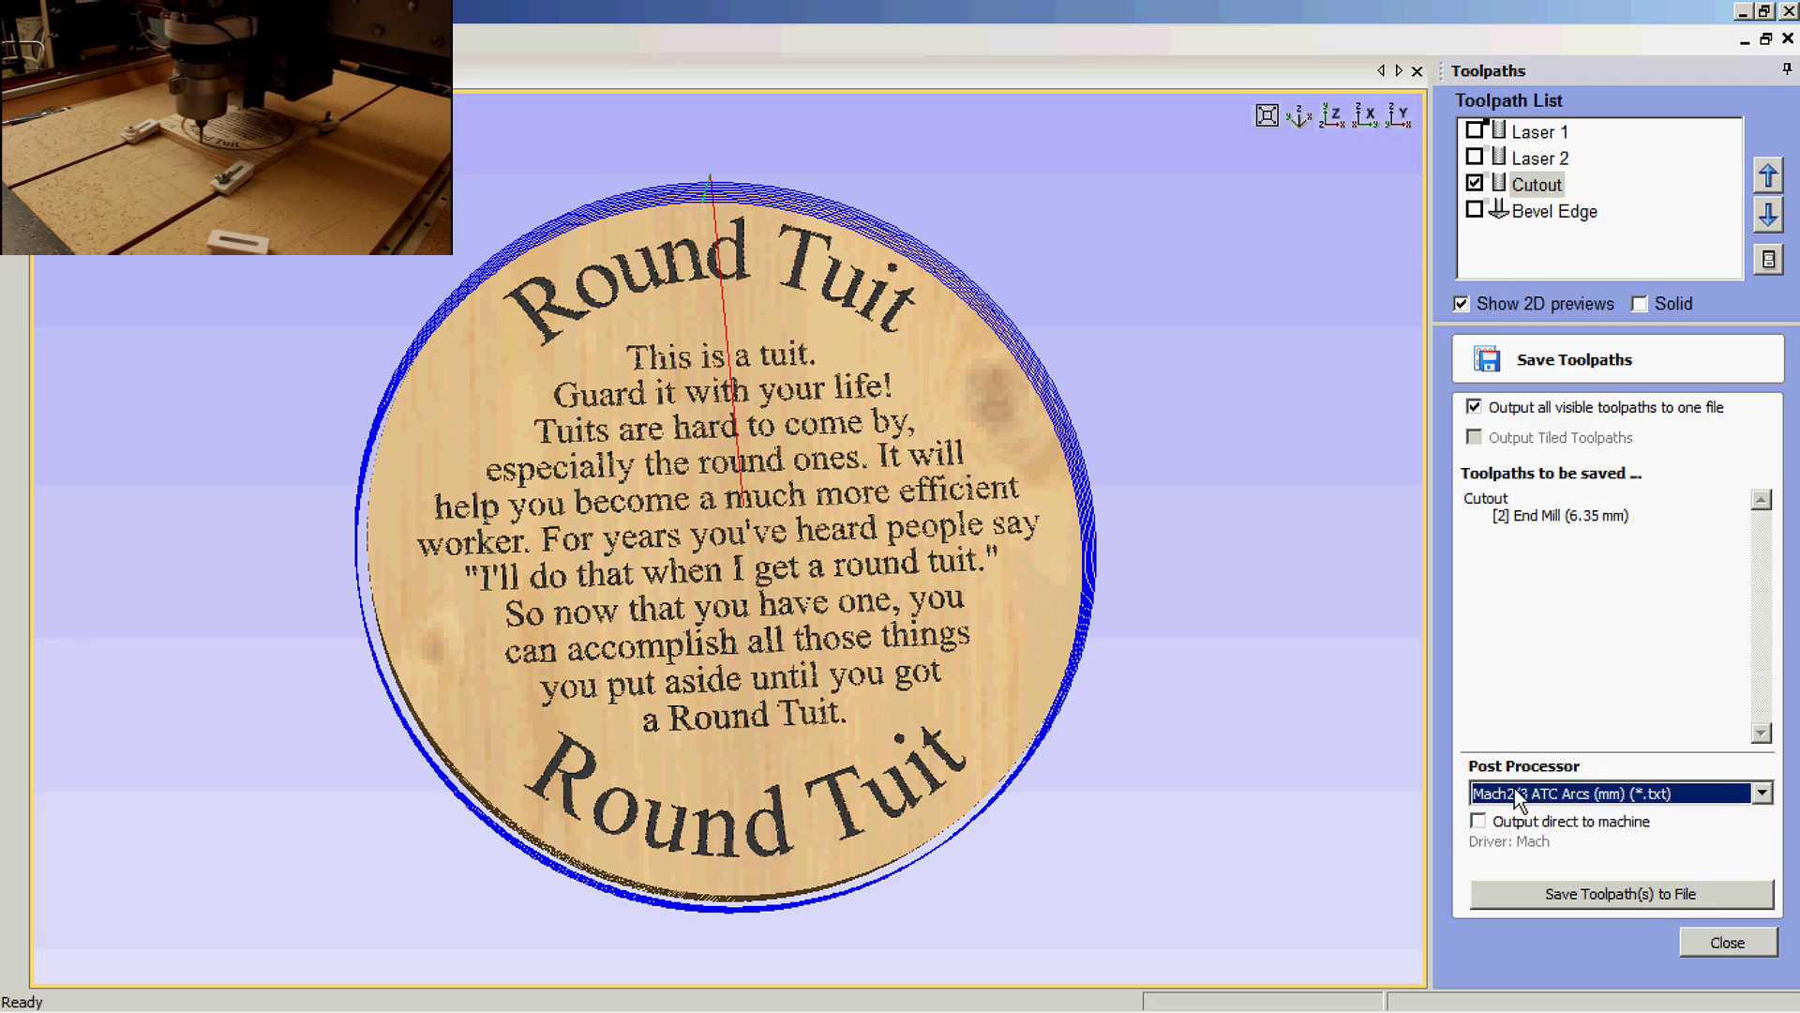
pyautogui.click(1761, 793)
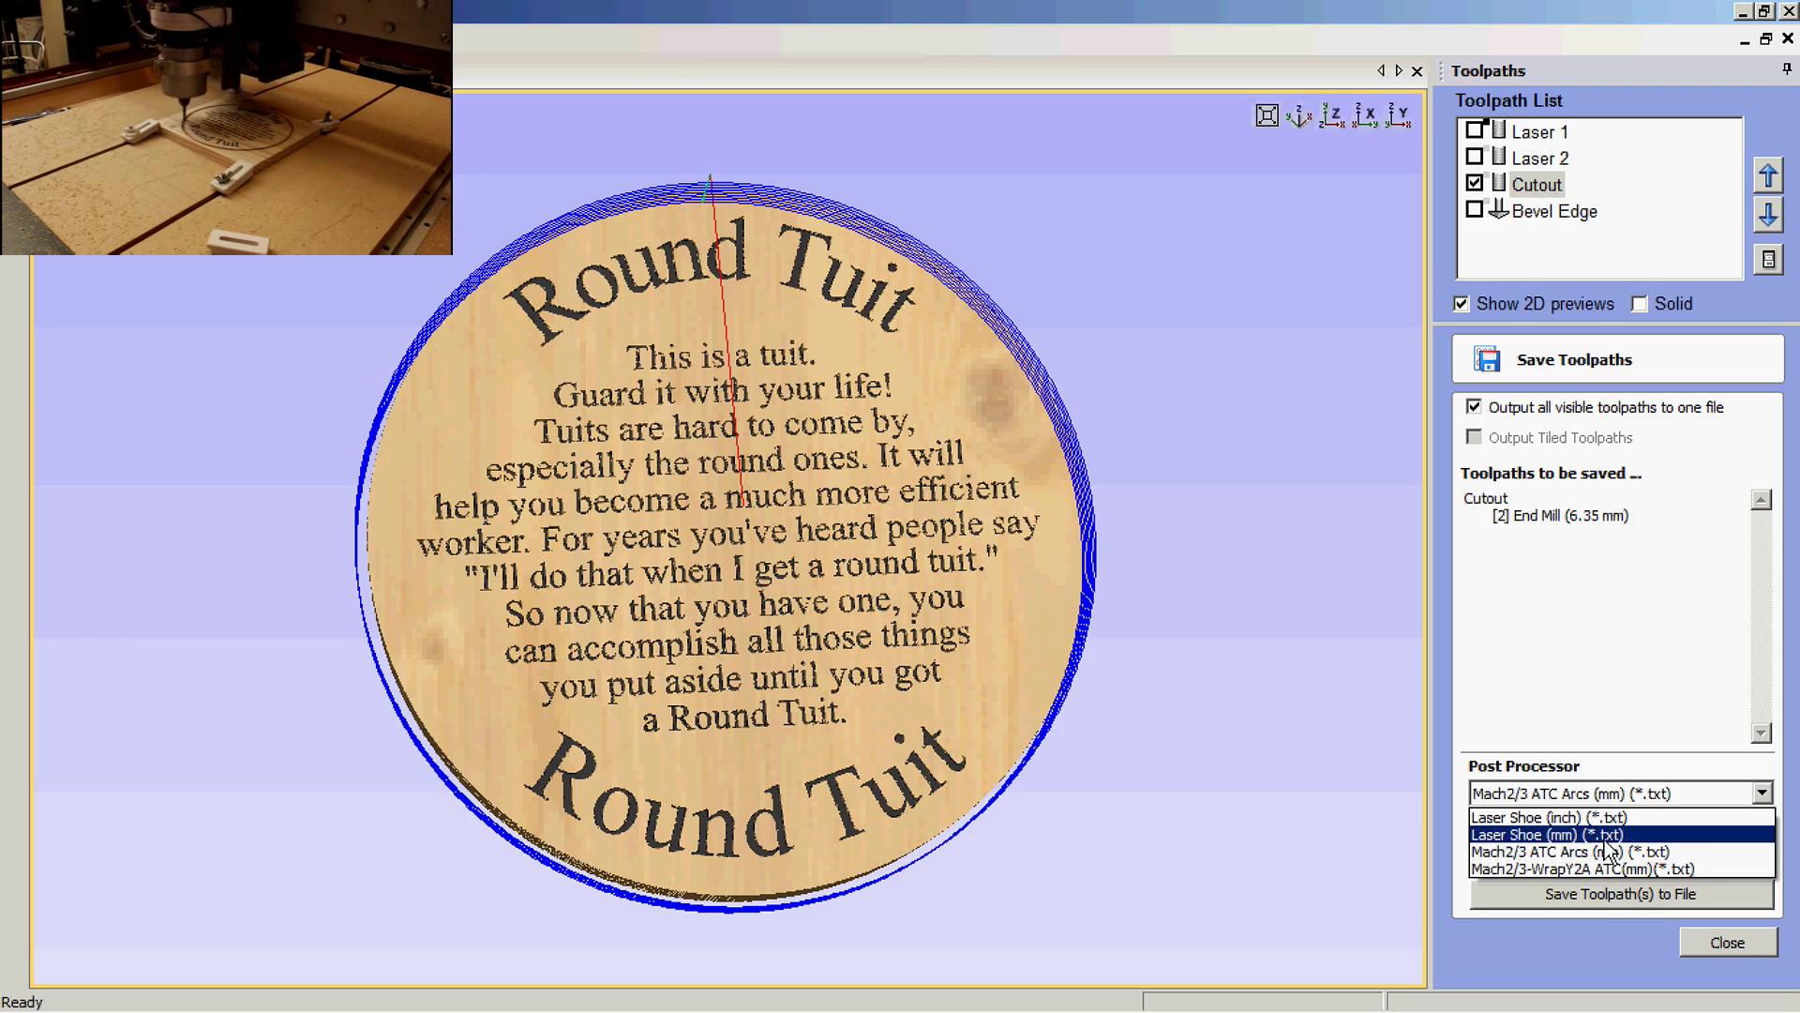
pyautogui.click(1607, 835)
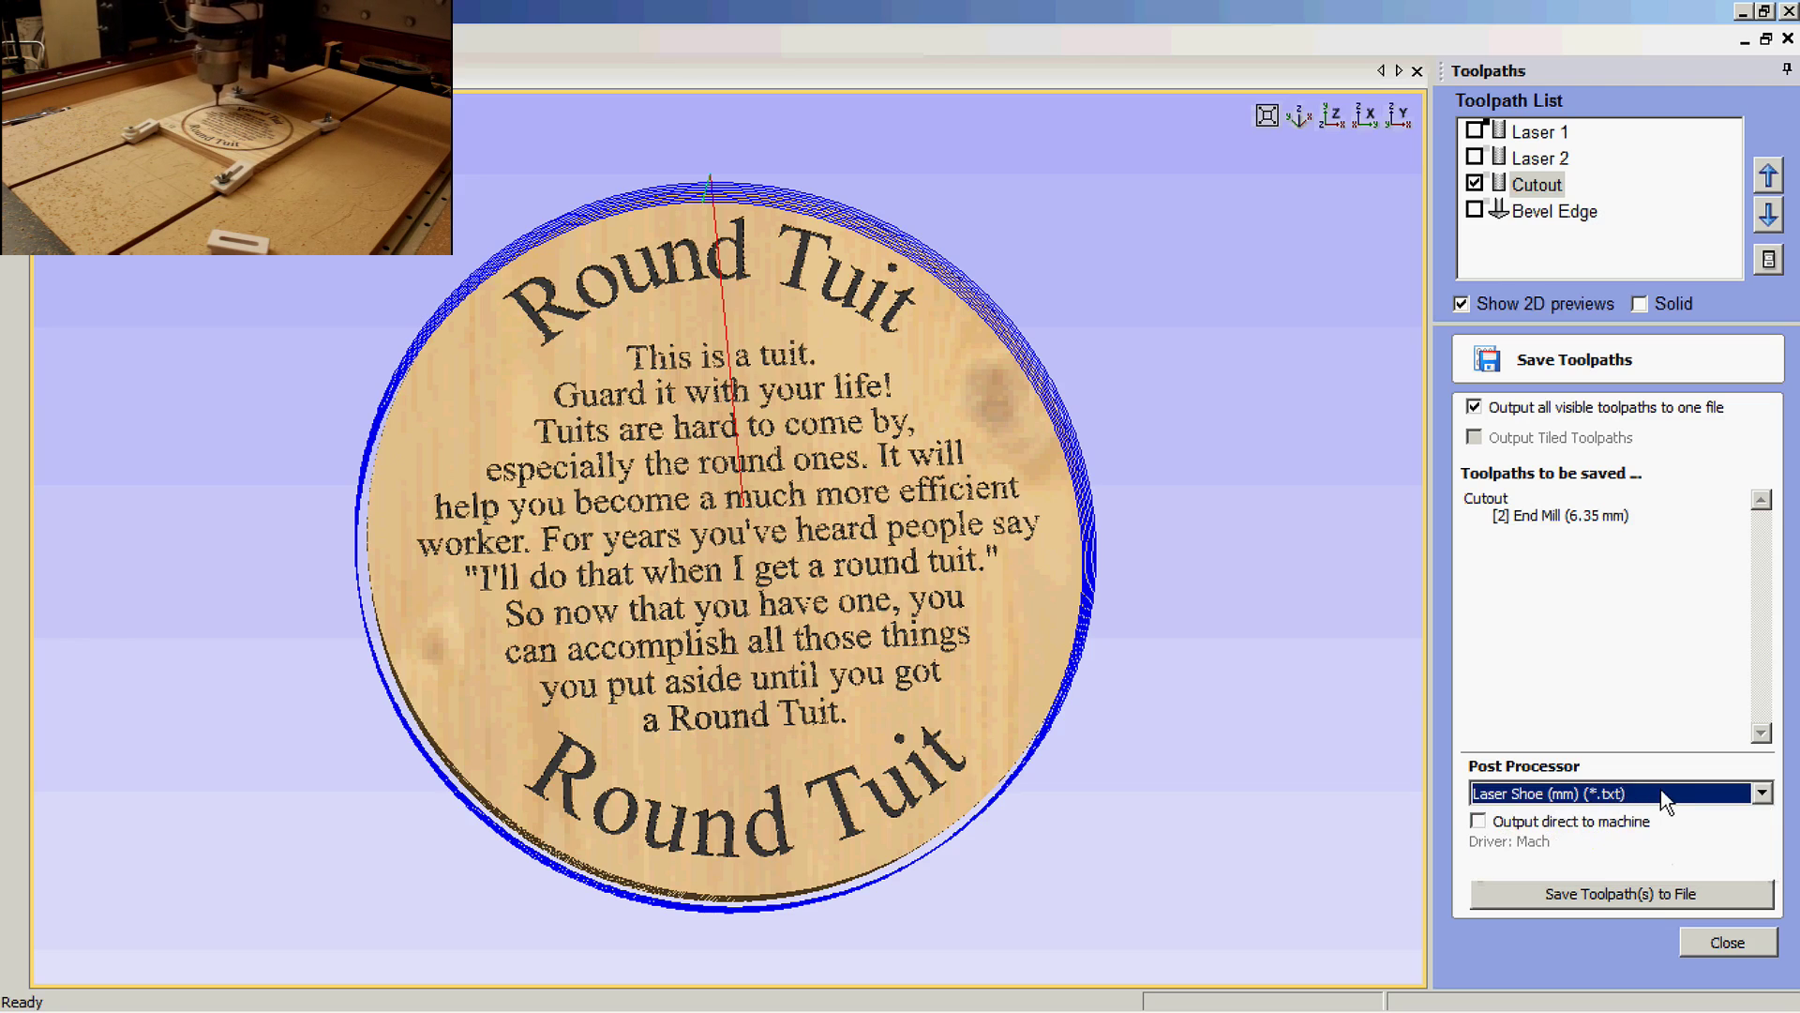
pyautogui.click(1761, 793)
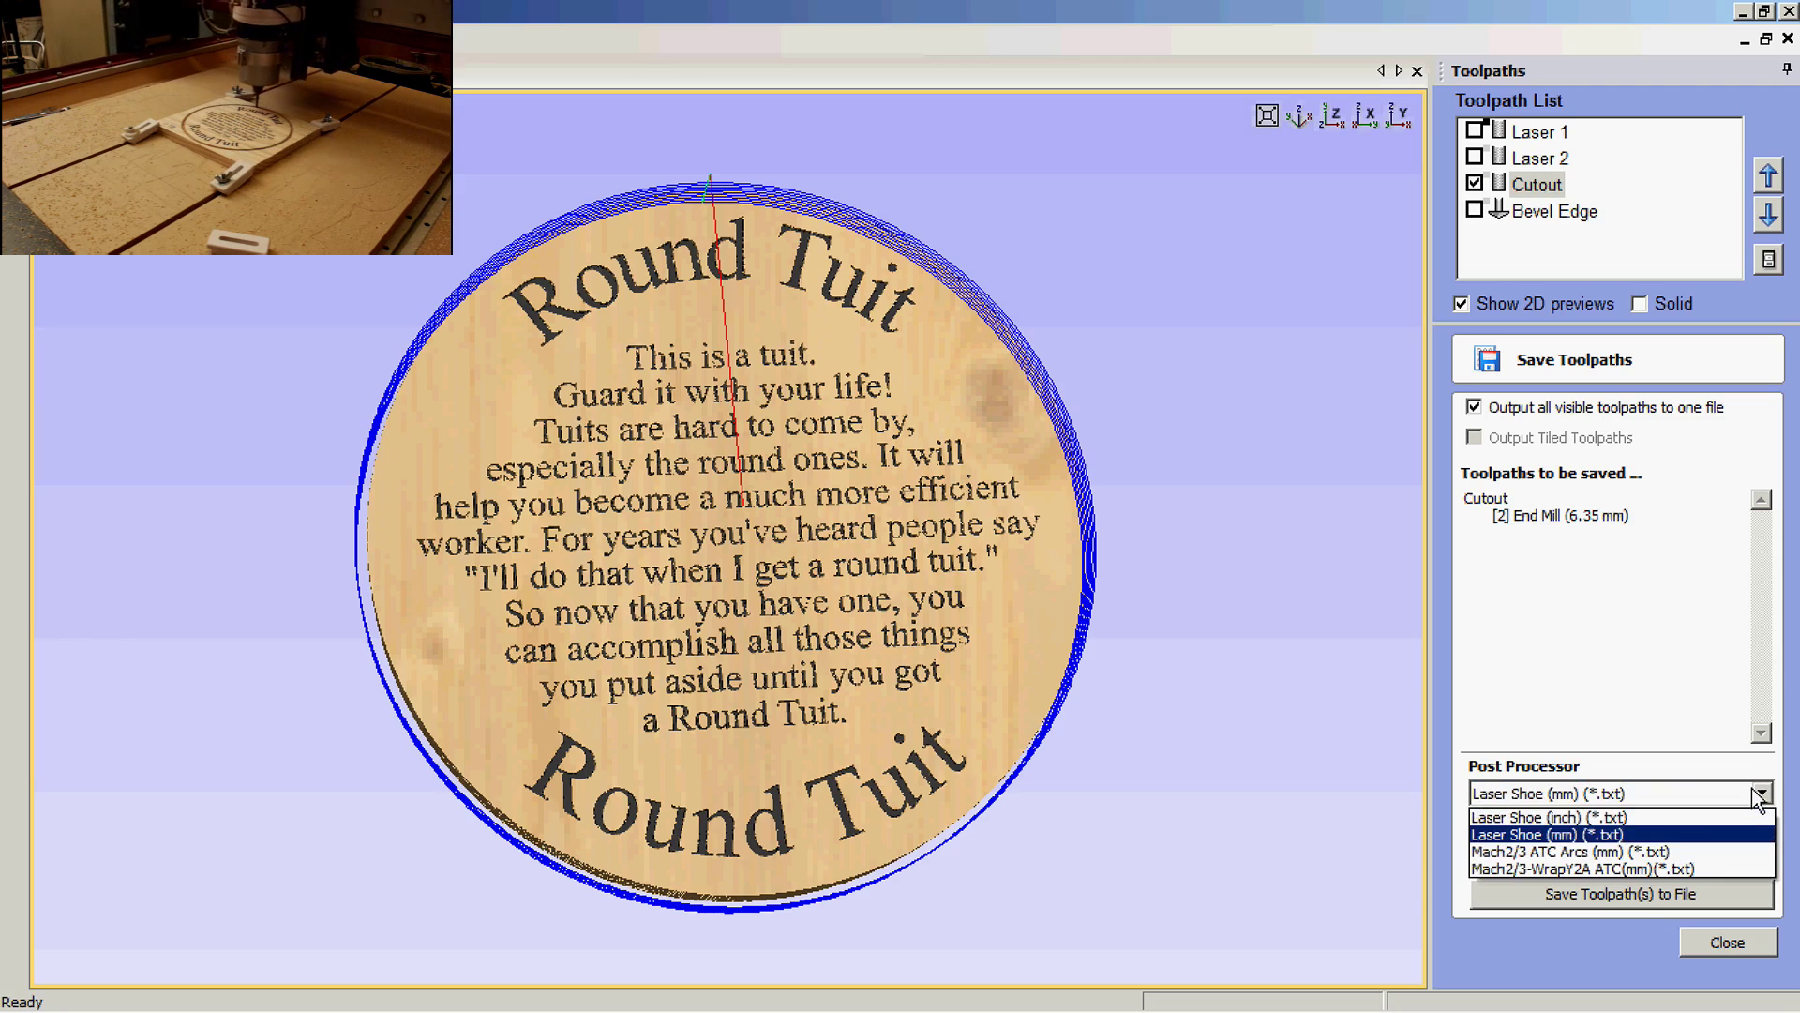
pyautogui.click(1646, 858)
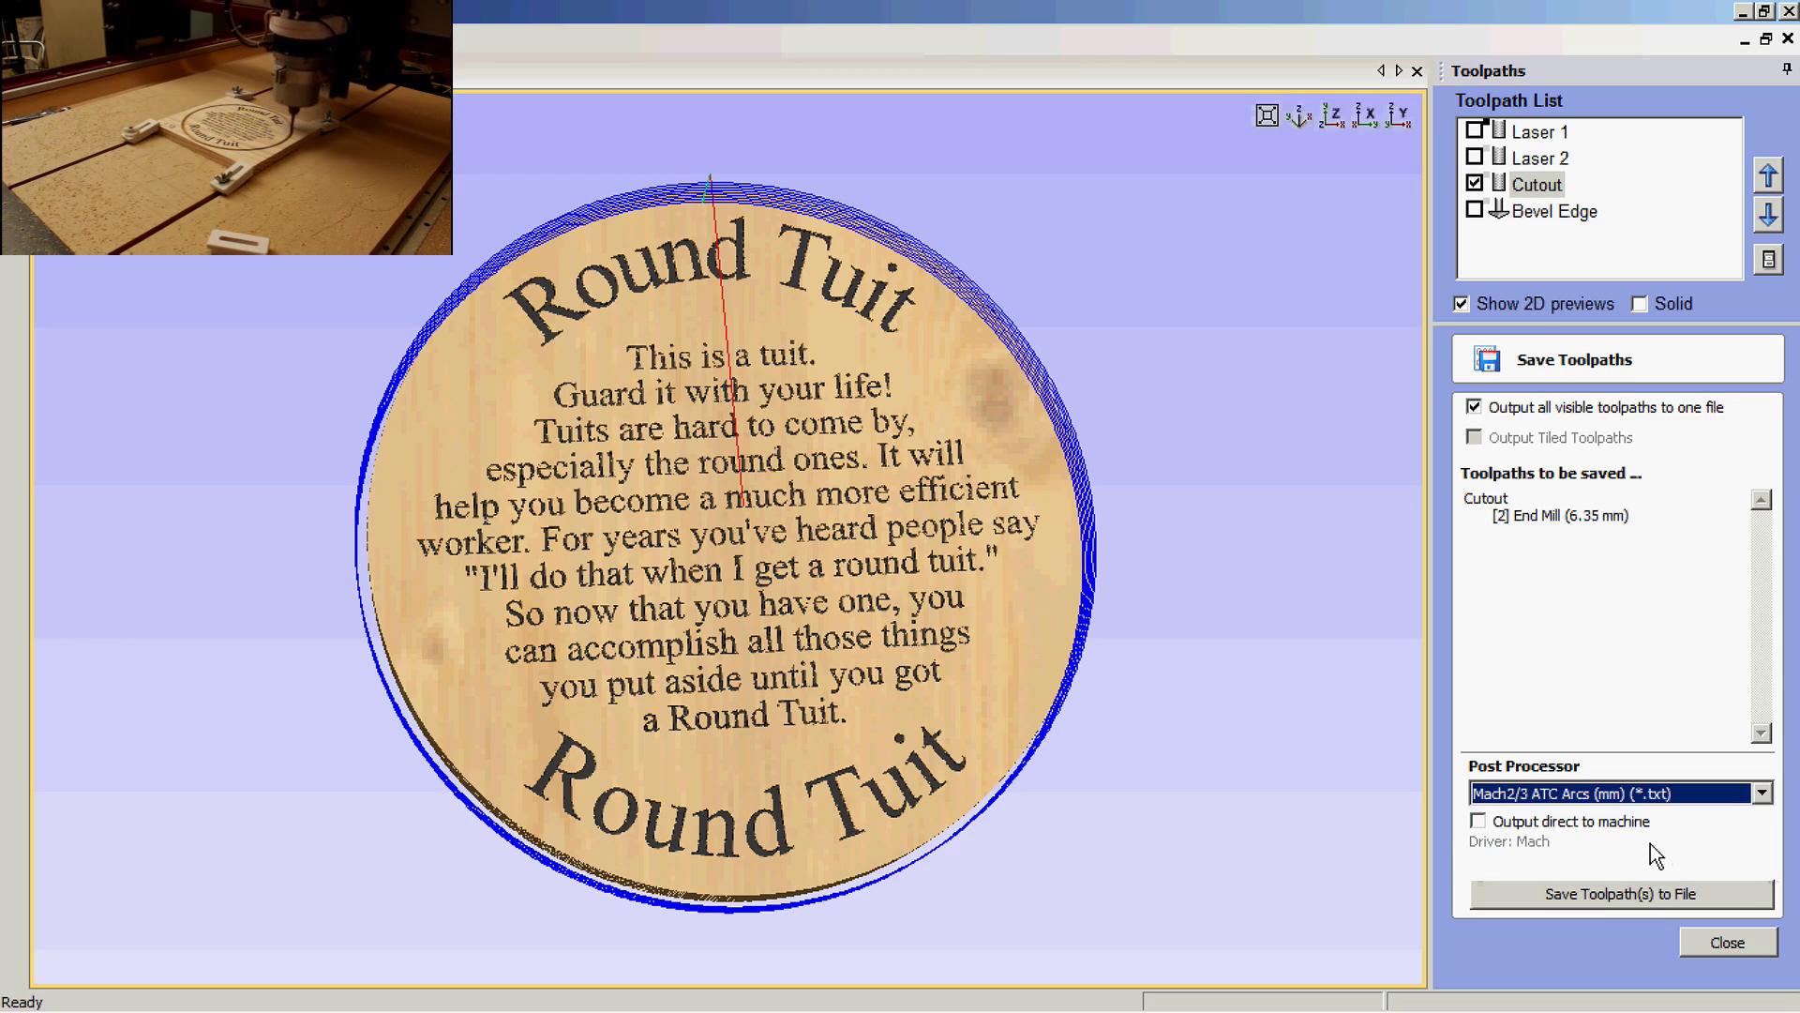
pyautogui.click(1693, 888)
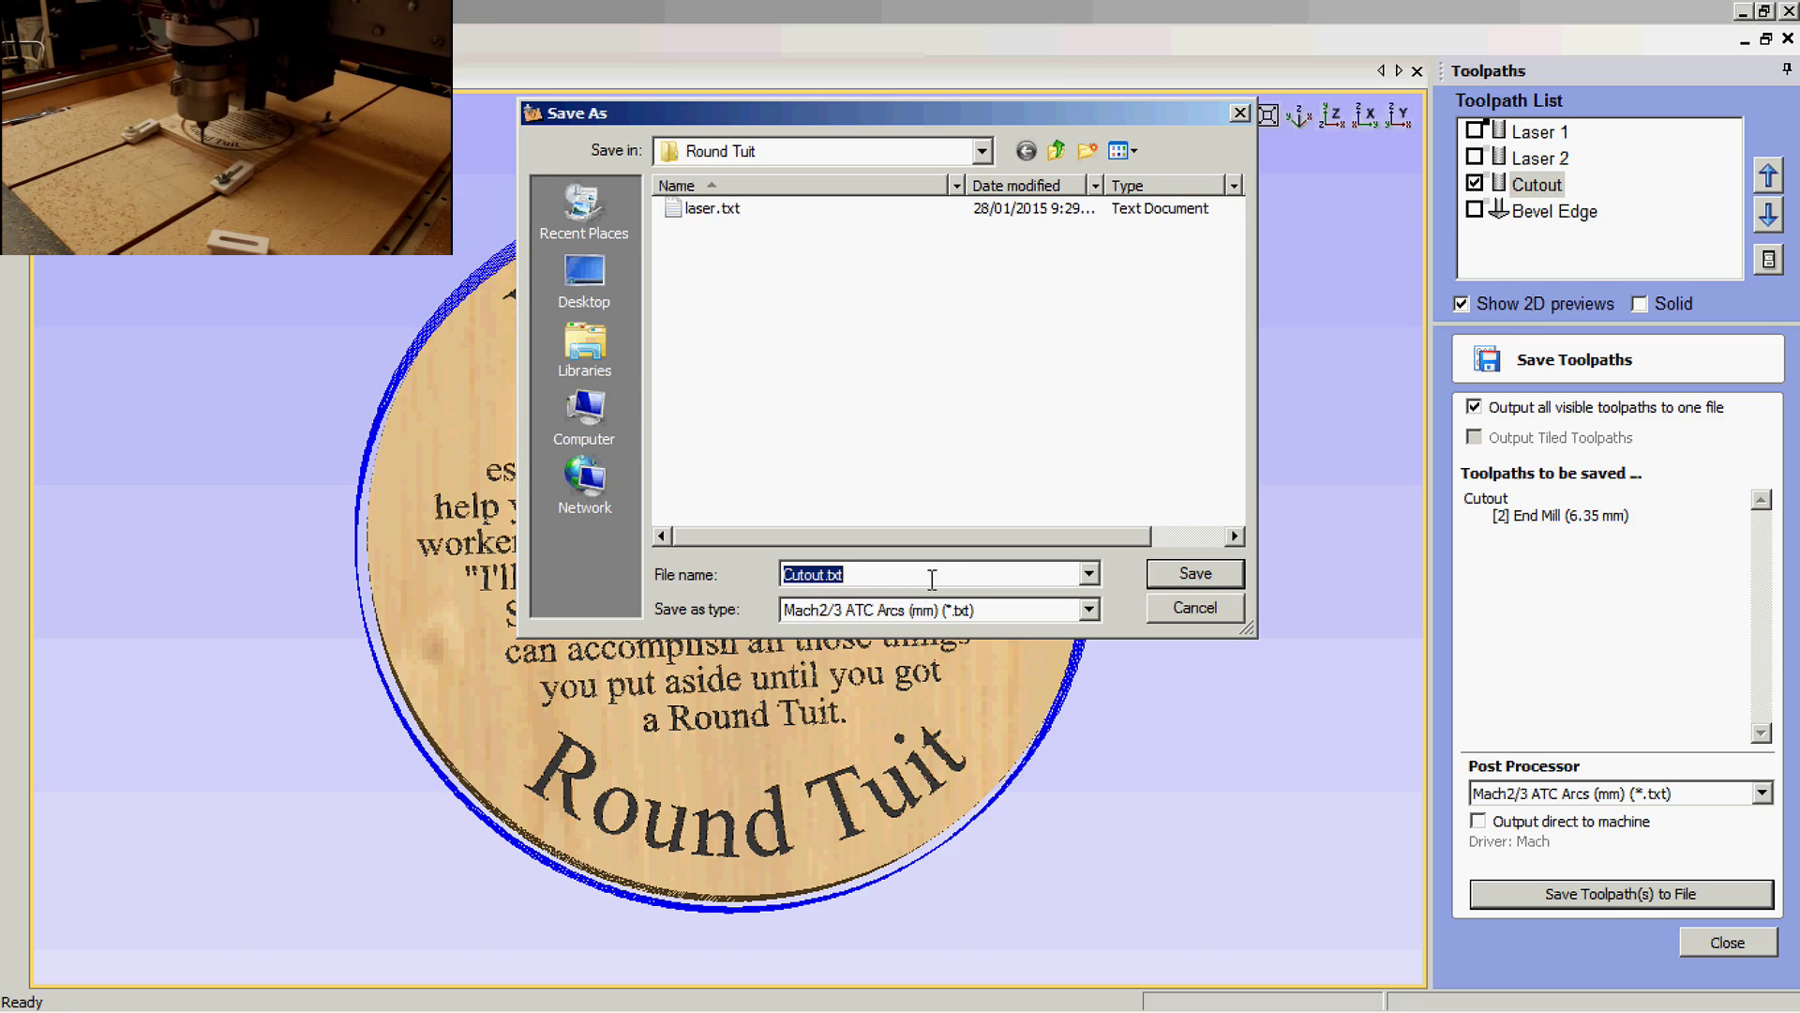
pyautogui.click(1196, 574)
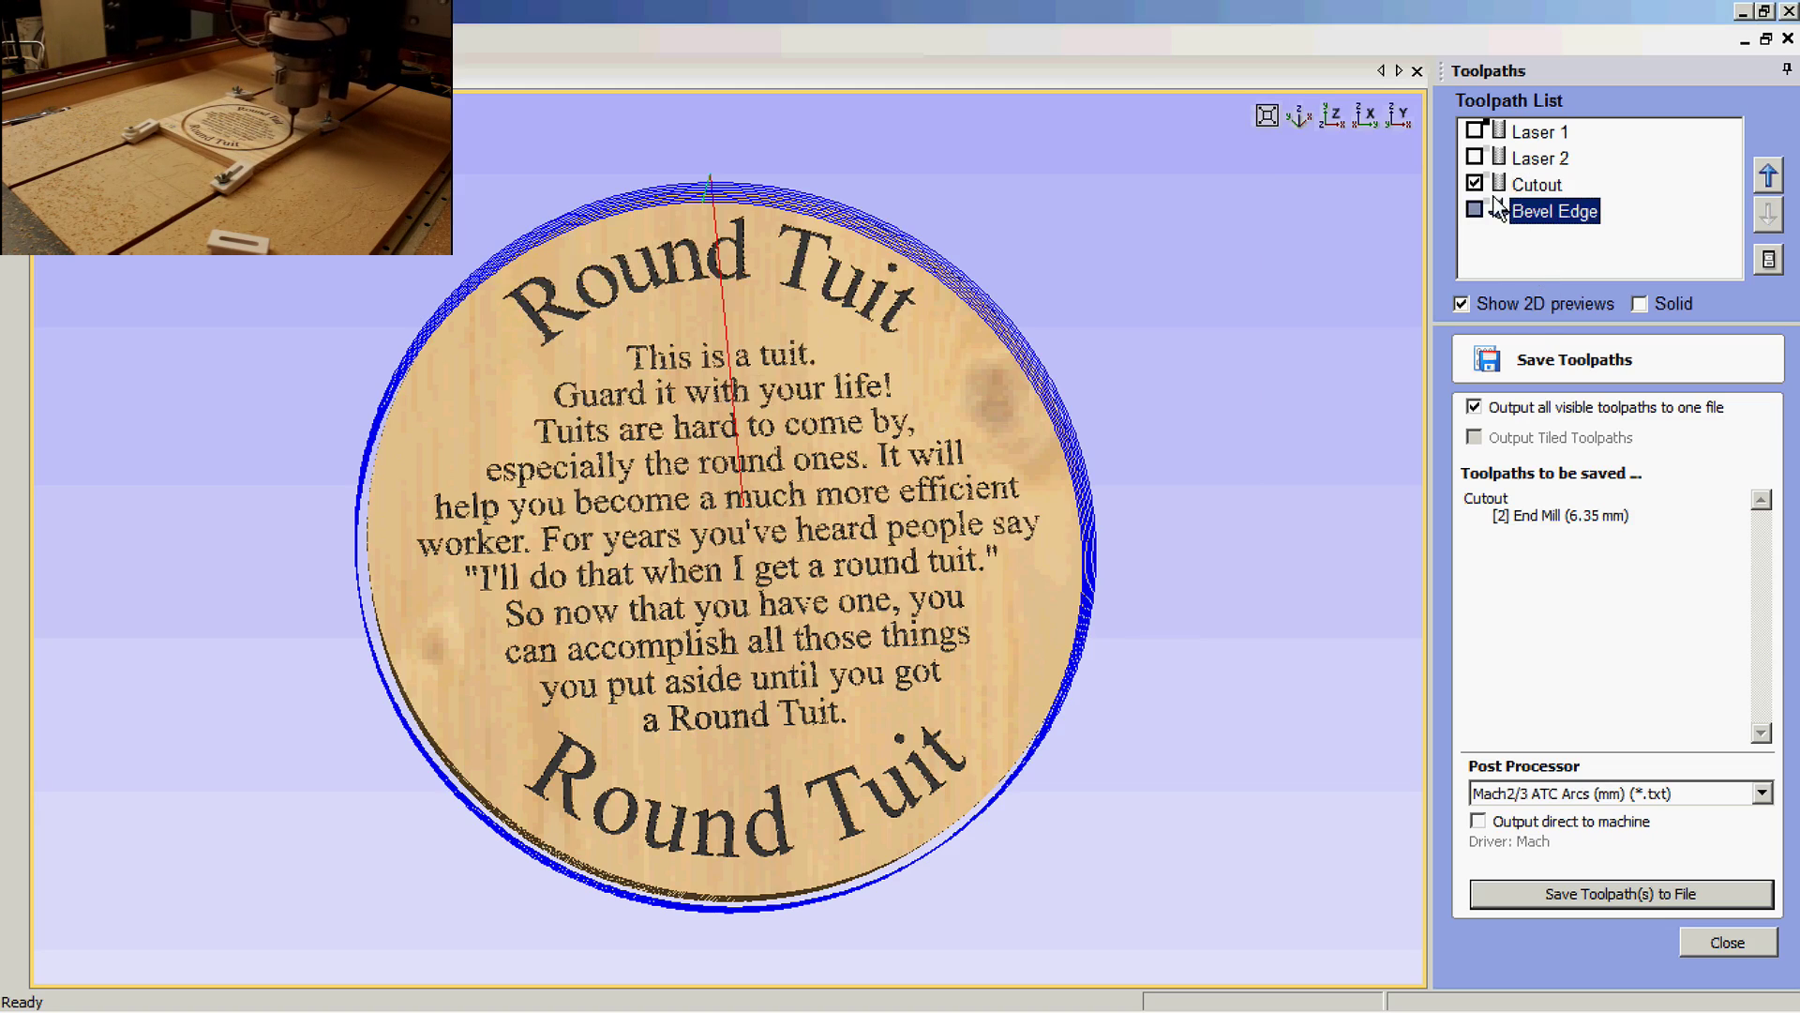
# Step: Show only Bevel Edge, hiding Cutout, and recalculate its 90-degree V-bit, 3.0 mm deep profile
pyautogui.click(1462, 178)
pyautogui.click(1477, 208)
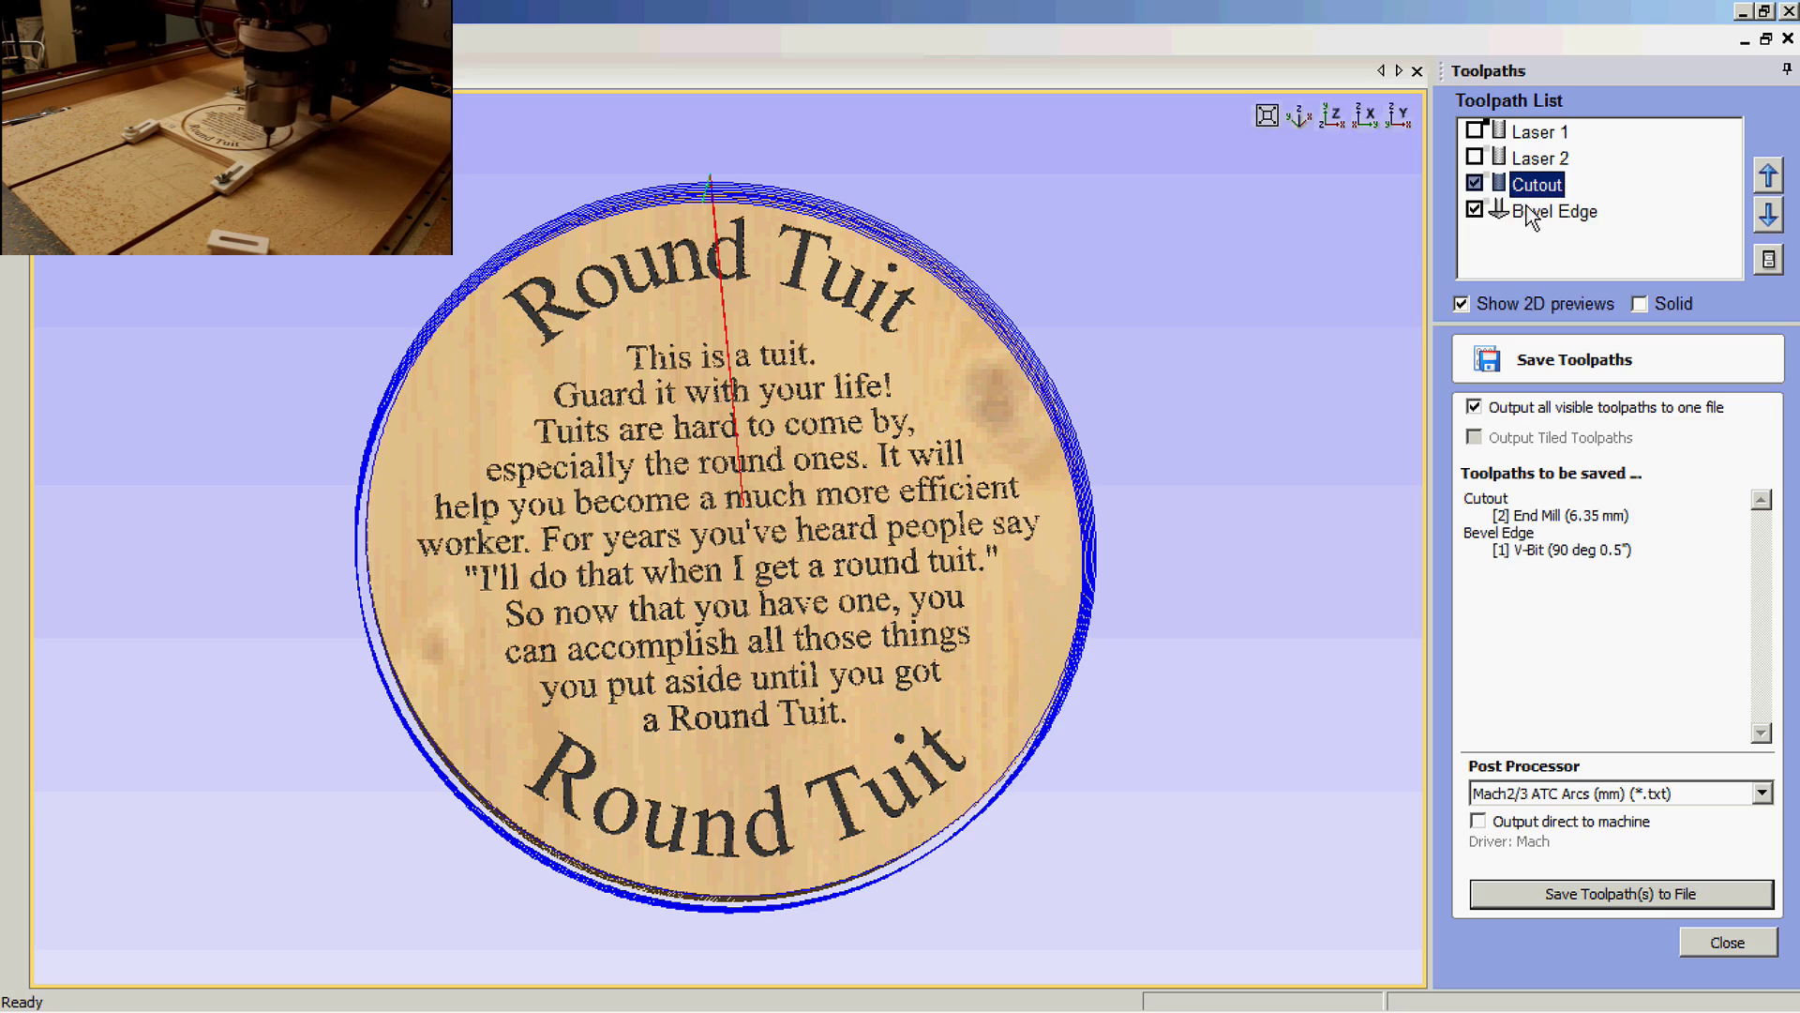
pyautogui.click(1534, 211)
pyautogui.click(1476, 183)
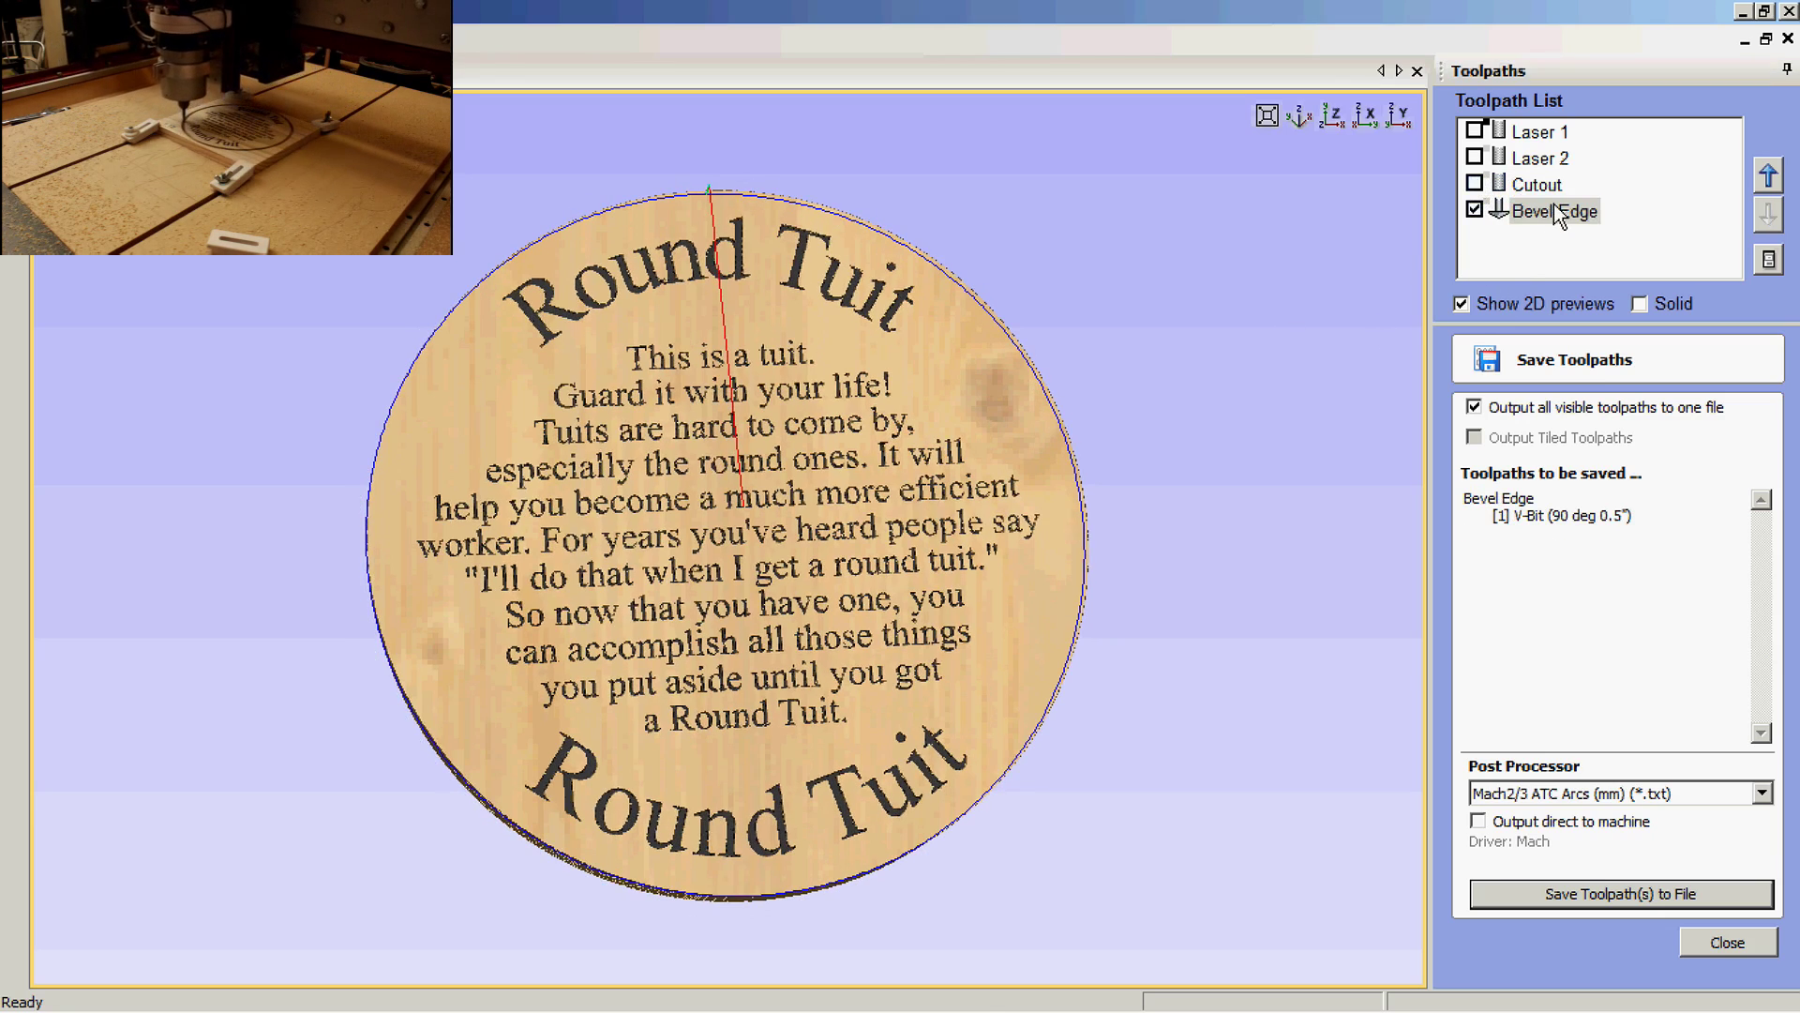
pyautogui.doubleClick(1552, 211)
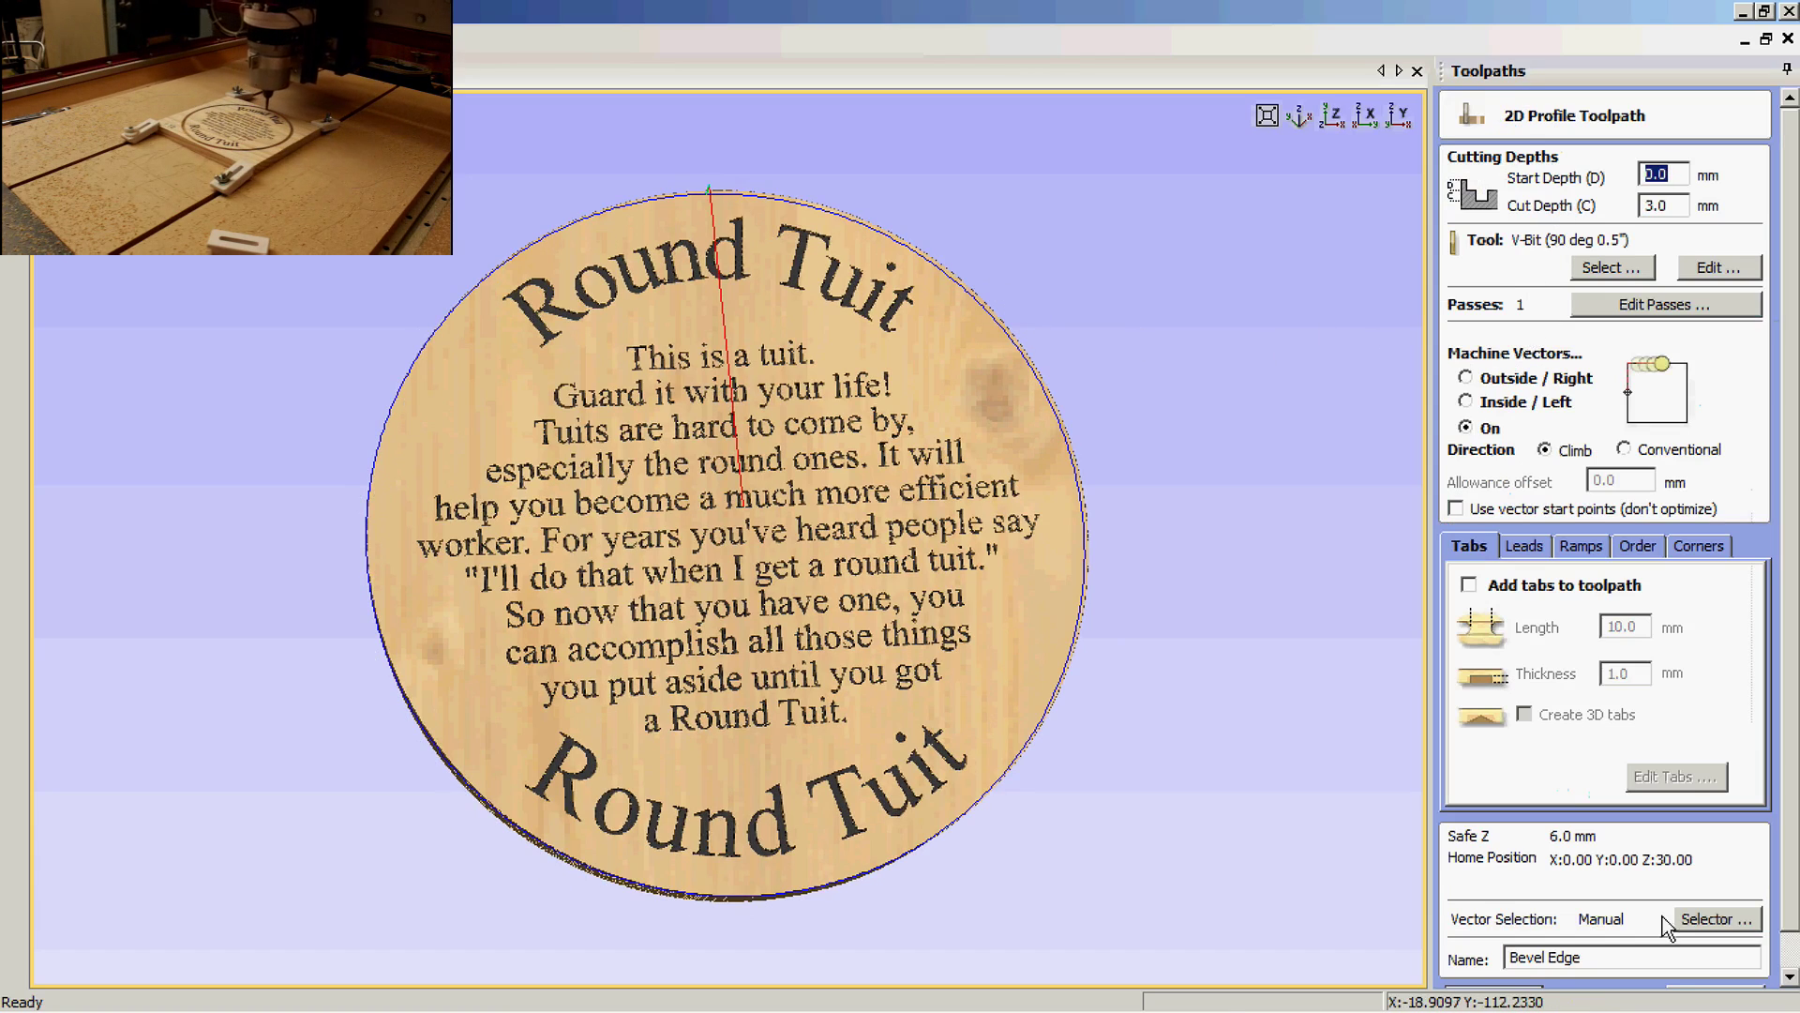
pyautogui.scroll(-1, 1791, 343)
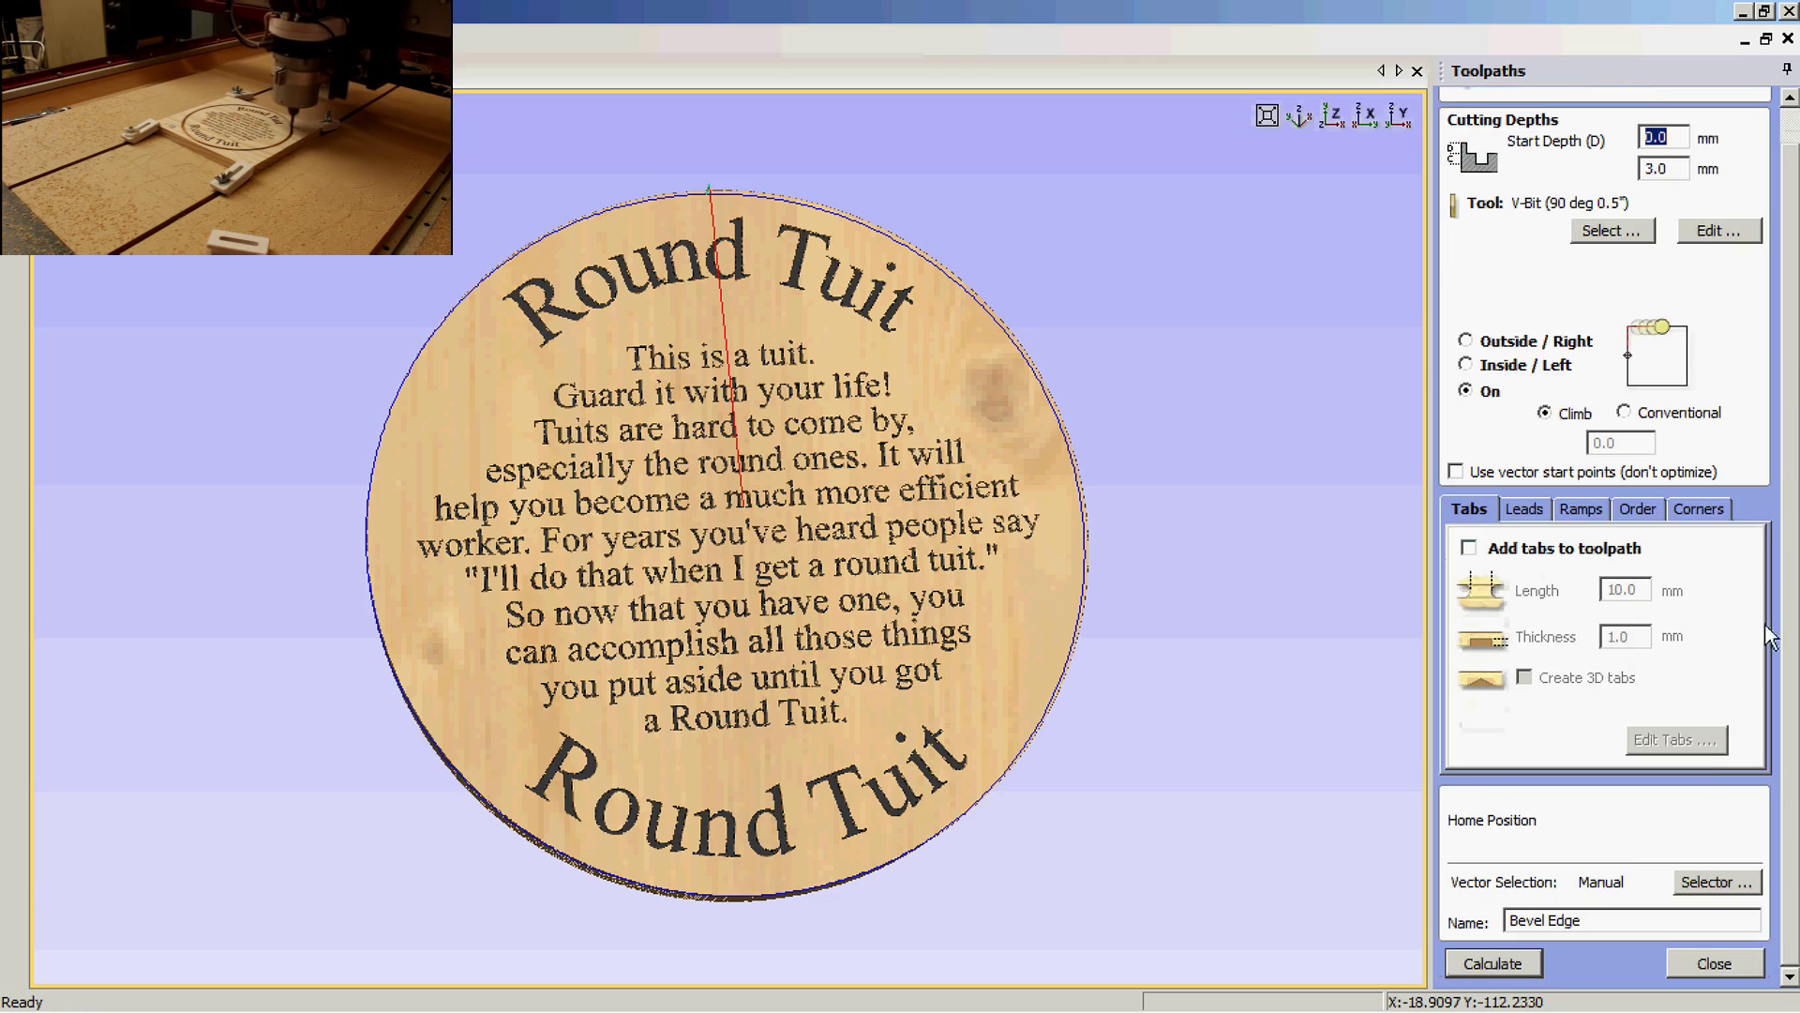
pyautogui.click(1498, 968)
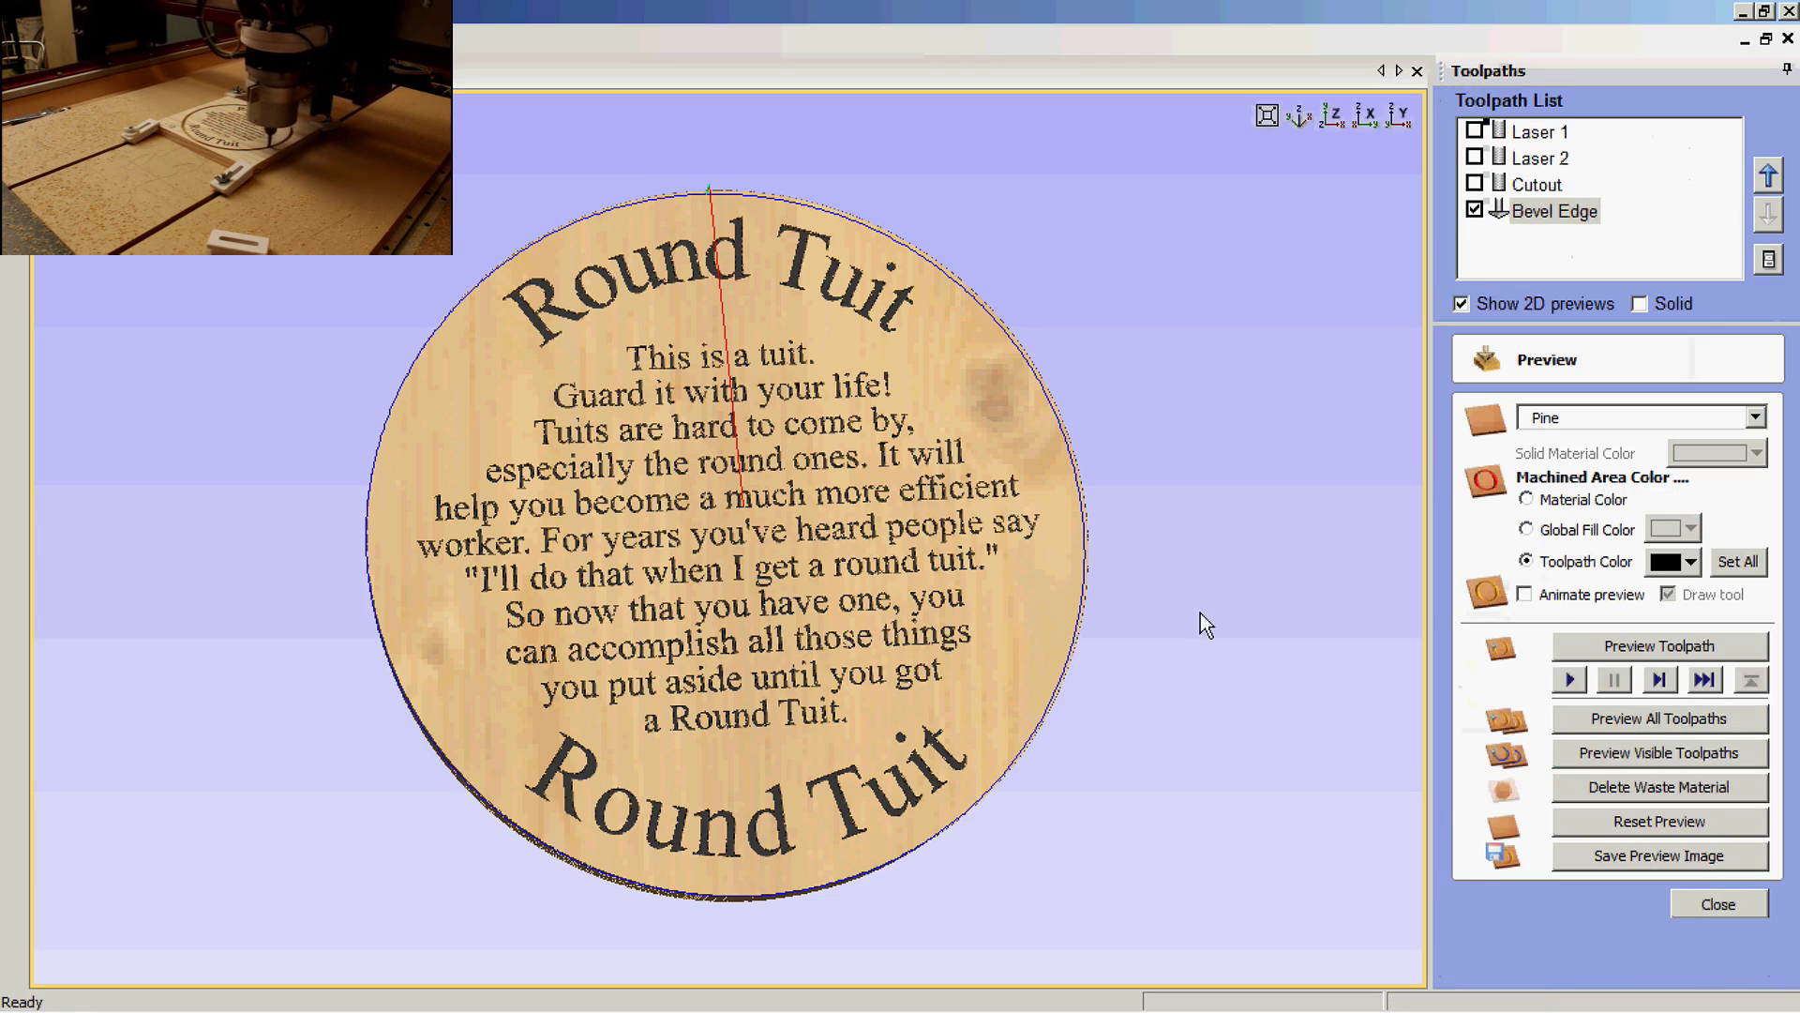
# Step: Preview the Bevel Edge toolpath and rotate the 3D view to inspect the chamfered rim from several angles
pyautogui.click(1564, 645)
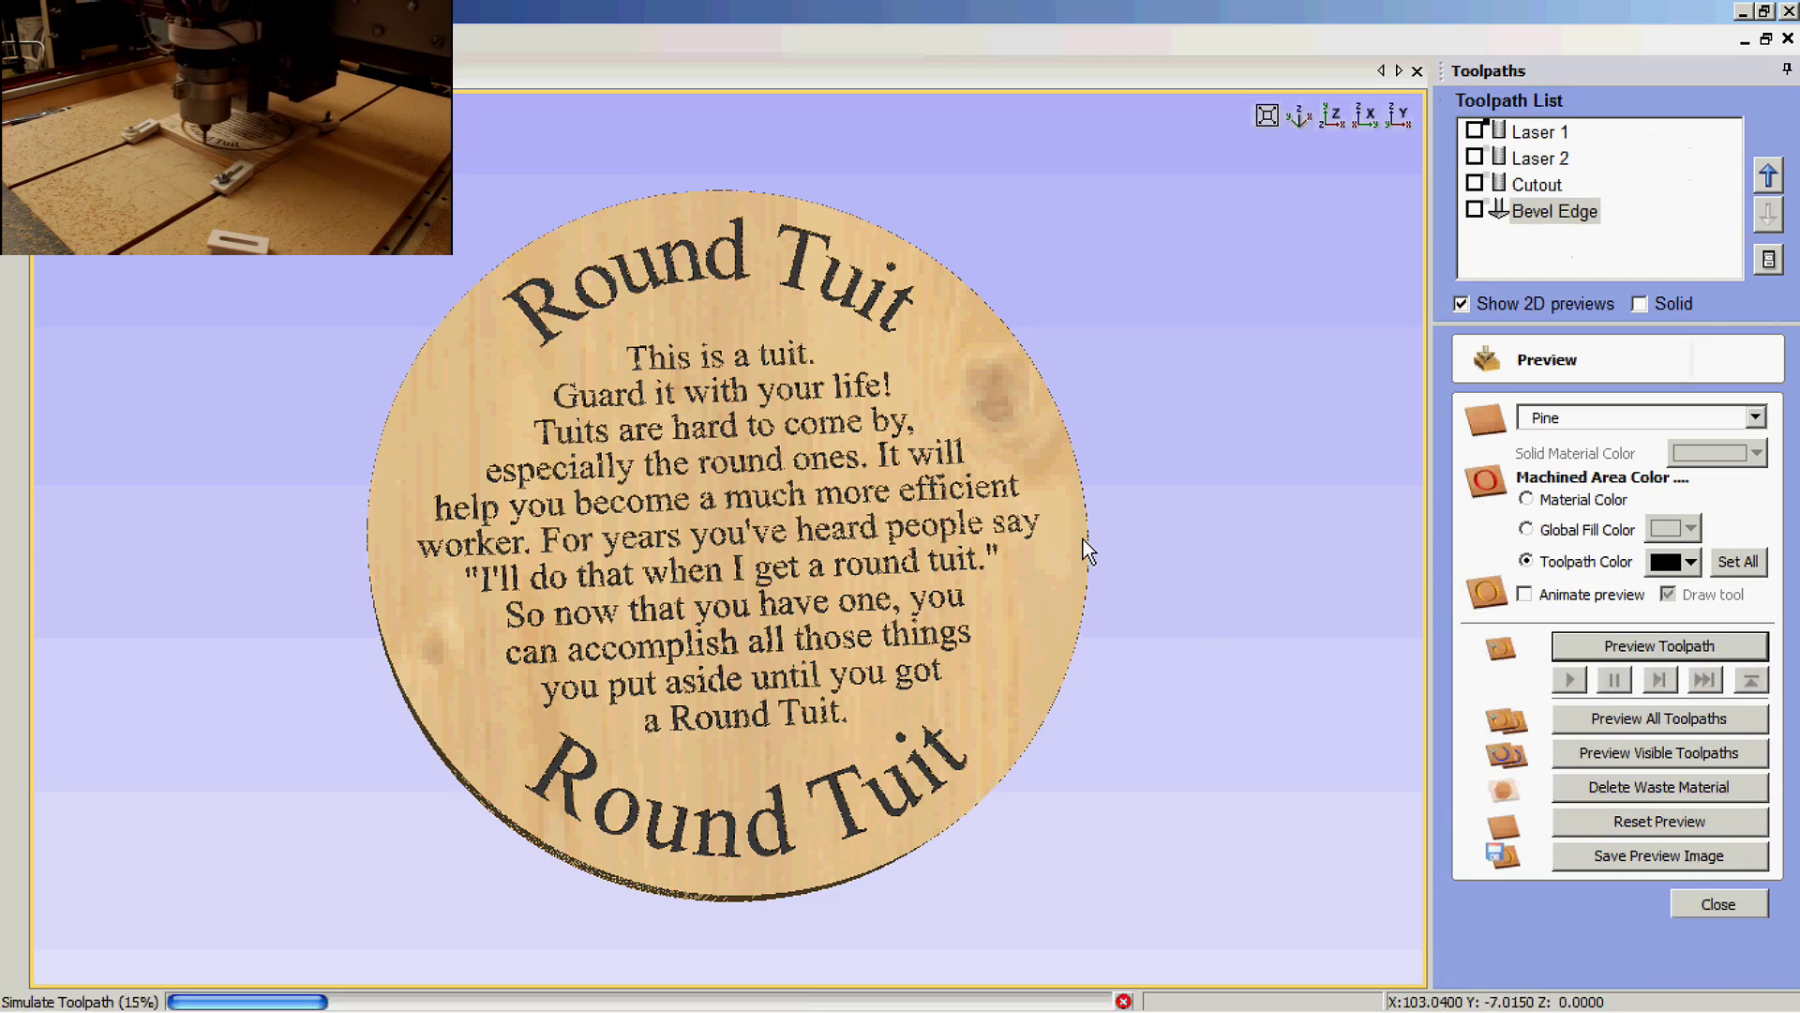
pyautogui.moveTo(854, 735); pyautogui.dragTo(686, 194)
pyautogui.moveTo(737, 365); pyautogui.dragTo(727, 312)
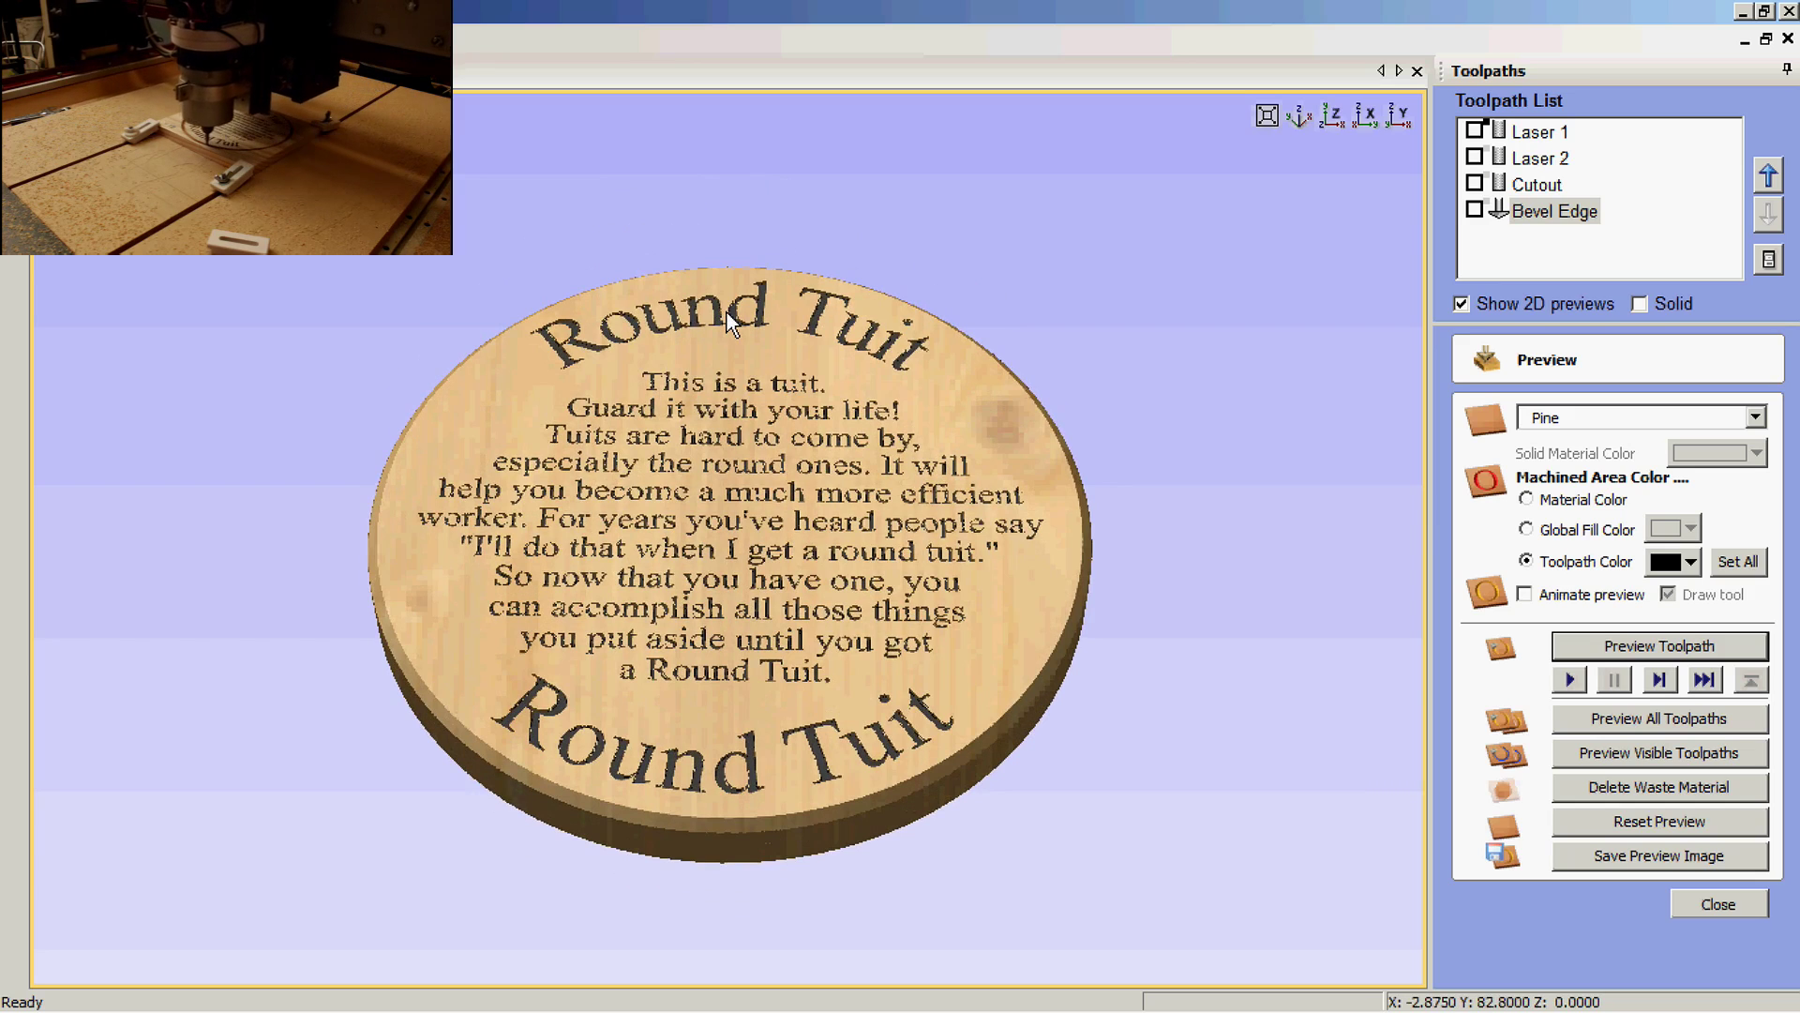
pyautogui.moveTo(671, 416); pyautogui.dragTo(881, 485)
pyautogui.moveTo(611, 462); pyautogui.dragTo(855, 514)
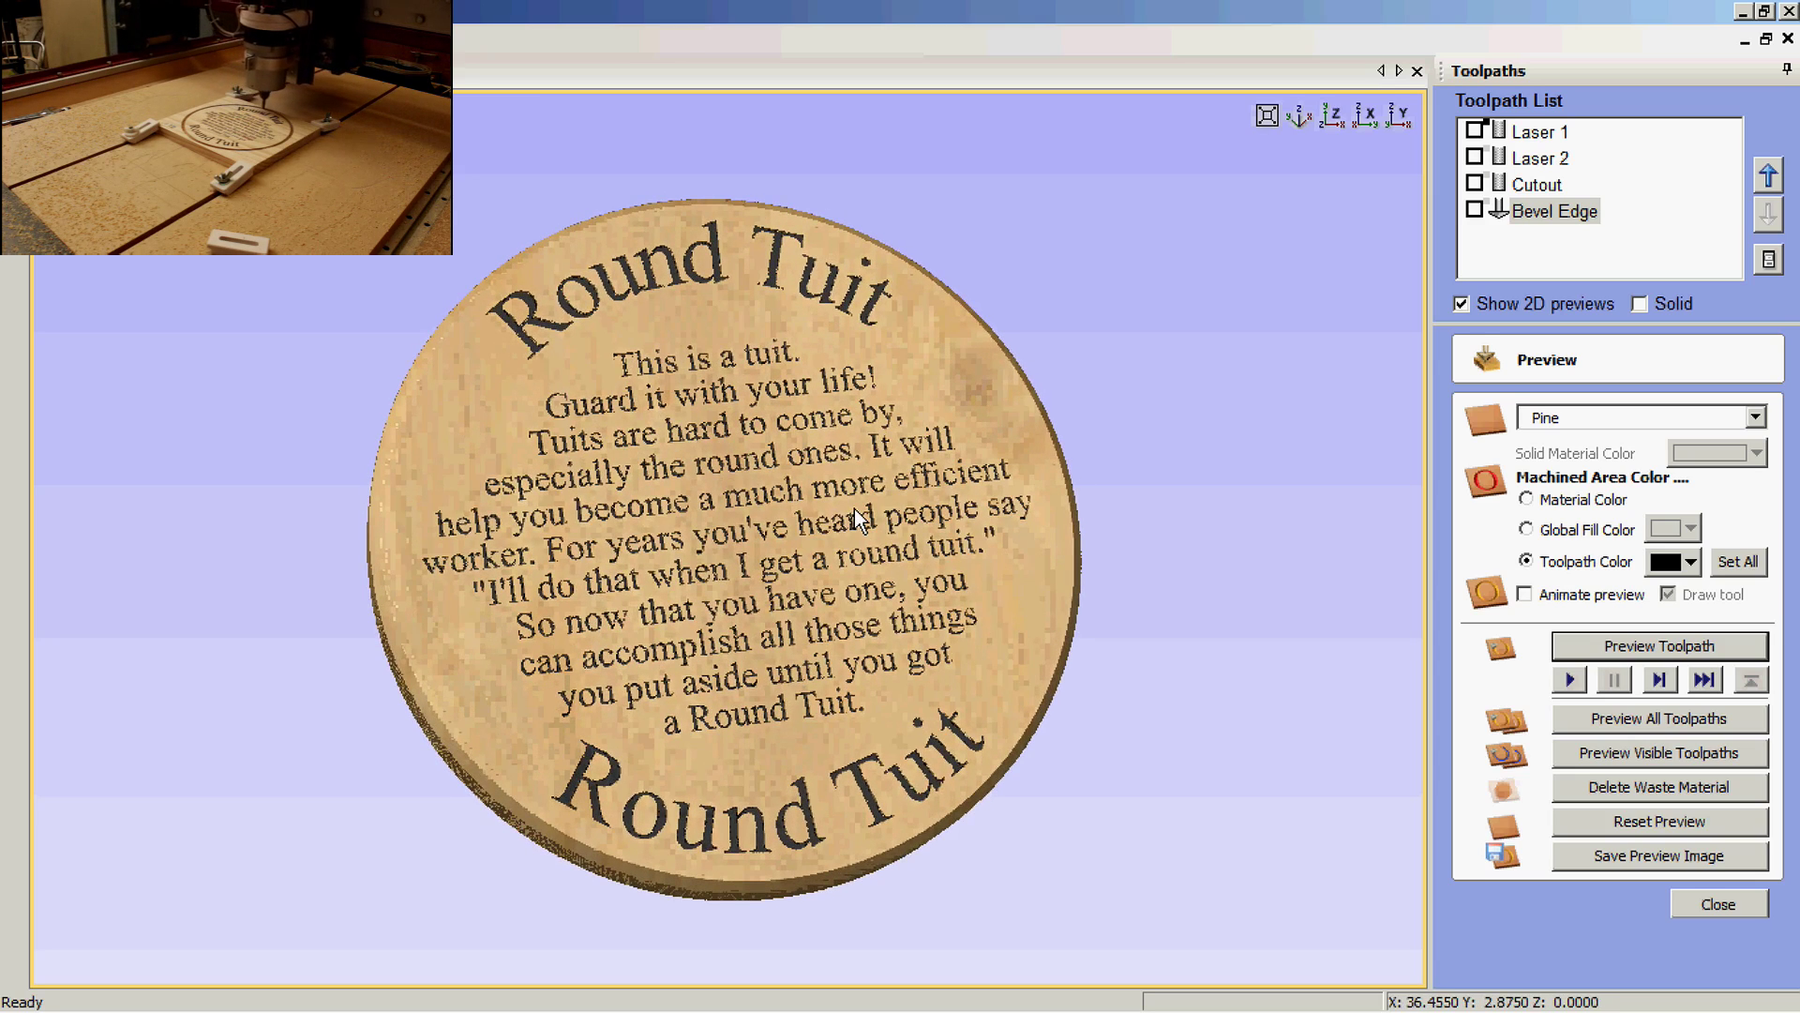